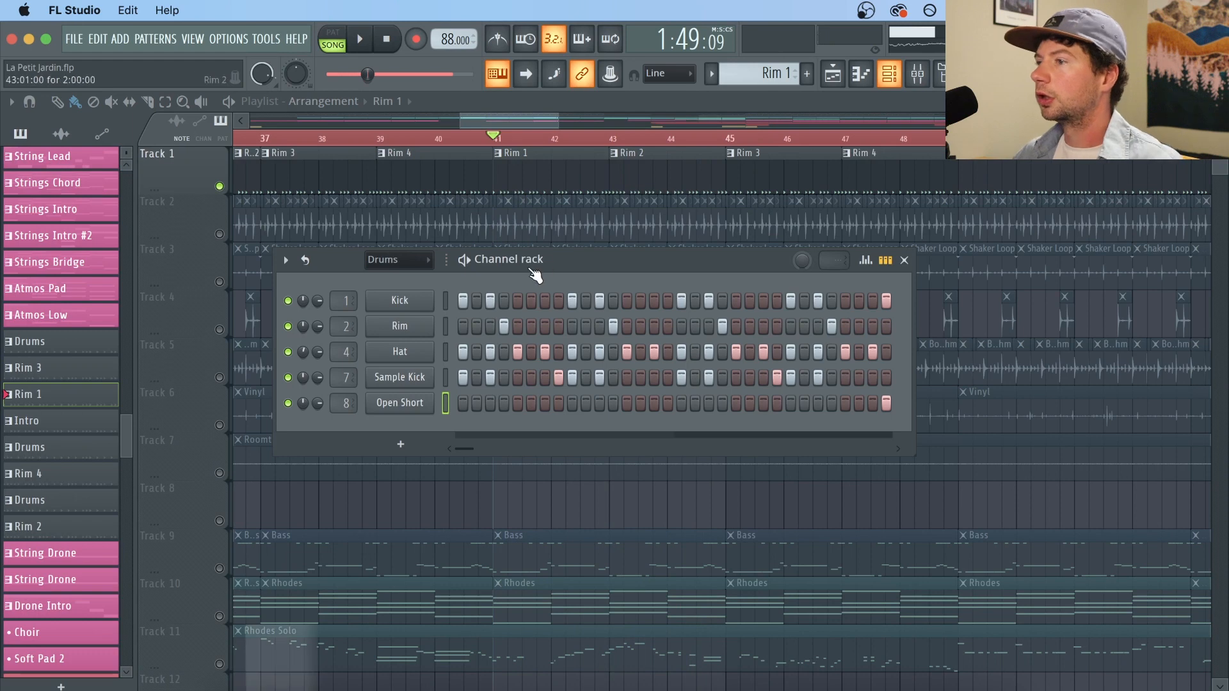
Step: Audition the Sample Kick sound and move its channel directly below the Kick channel
{"action": "left_click", "coordinate": [403, 377]}
{"action": "left_click", "coordinate": [253, 488]}
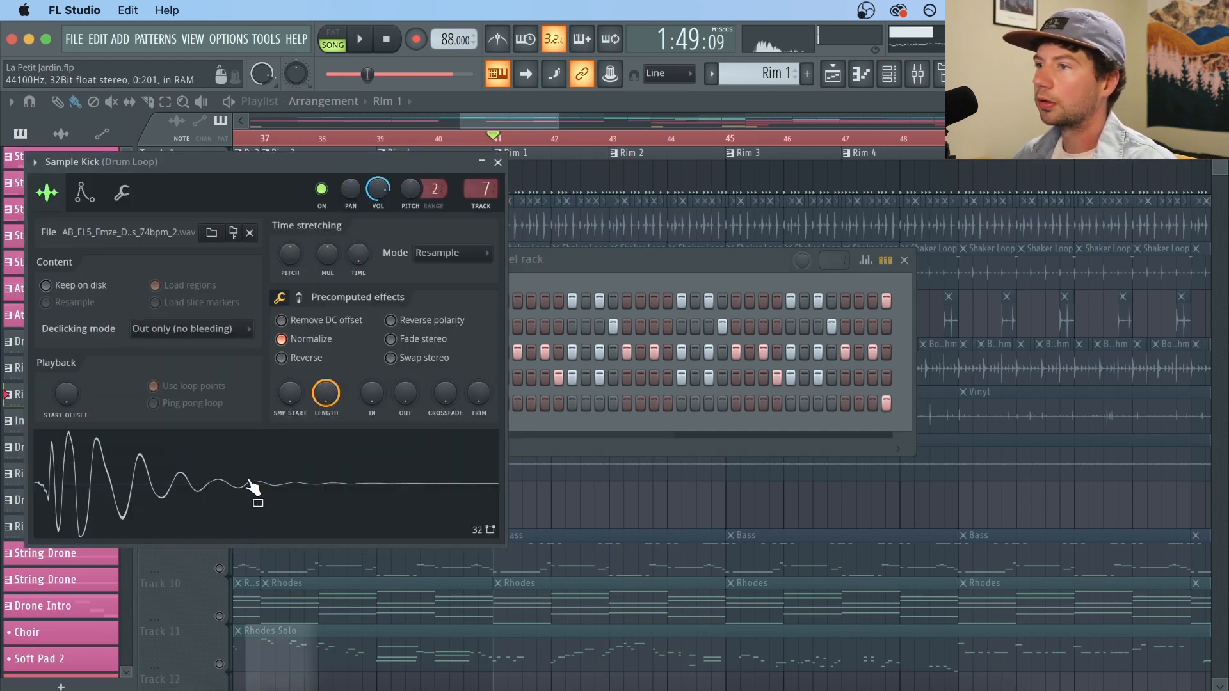
{"action": "left_click", "coordinate": [625, 277]}
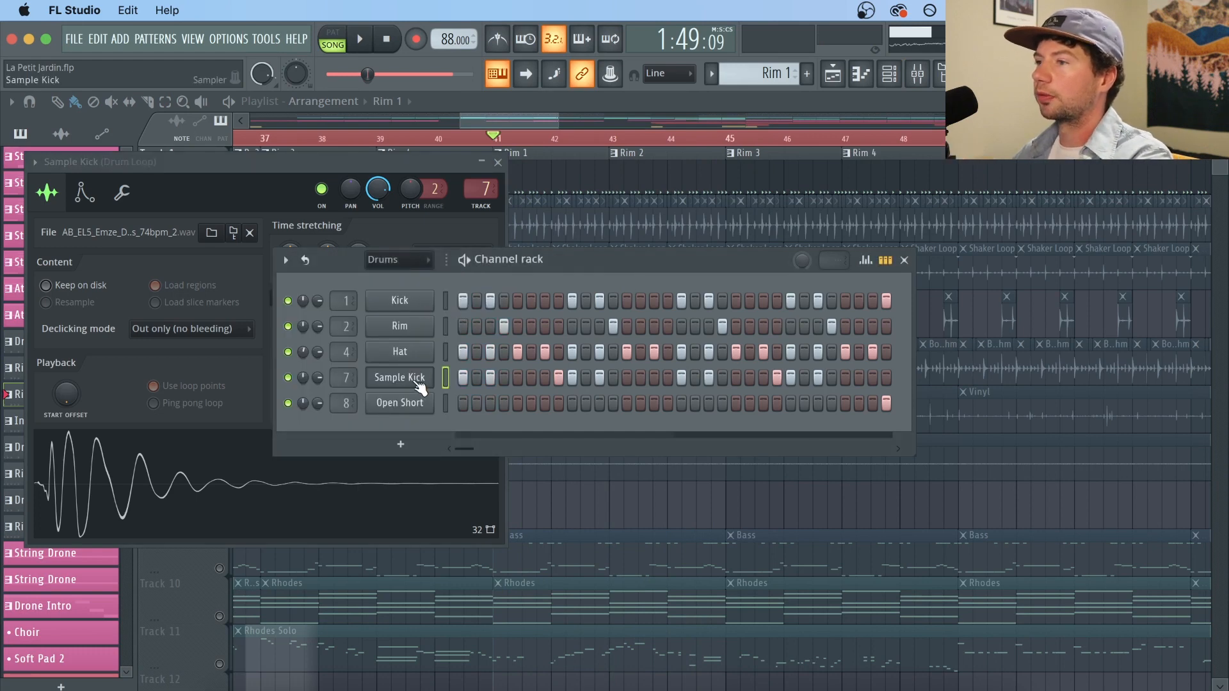
{"action": "left_click_drag", "start_coordinate": [419, 378], "coordinate": [415, 314]}
Step: Inspect and audition the Kick and Rim samples from the Drums channel group
{"action": "left_click", "coordinate": [409, 306]}
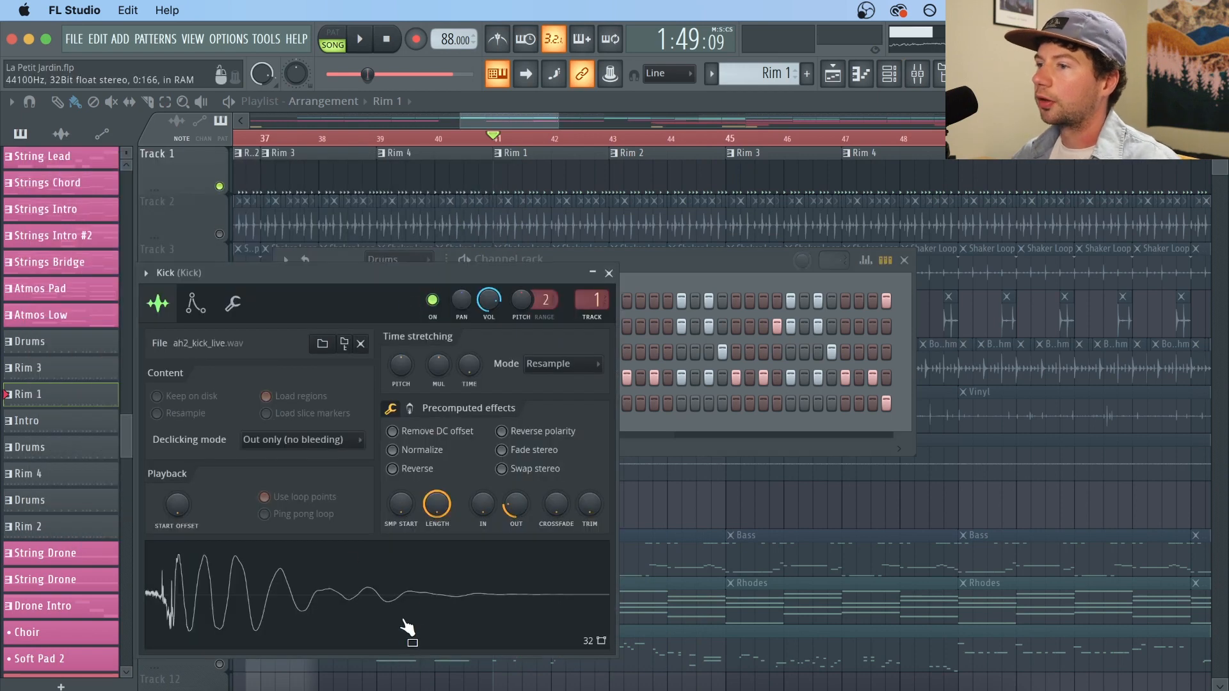
{"action": "left_click", "coordinate": [681, 278]}
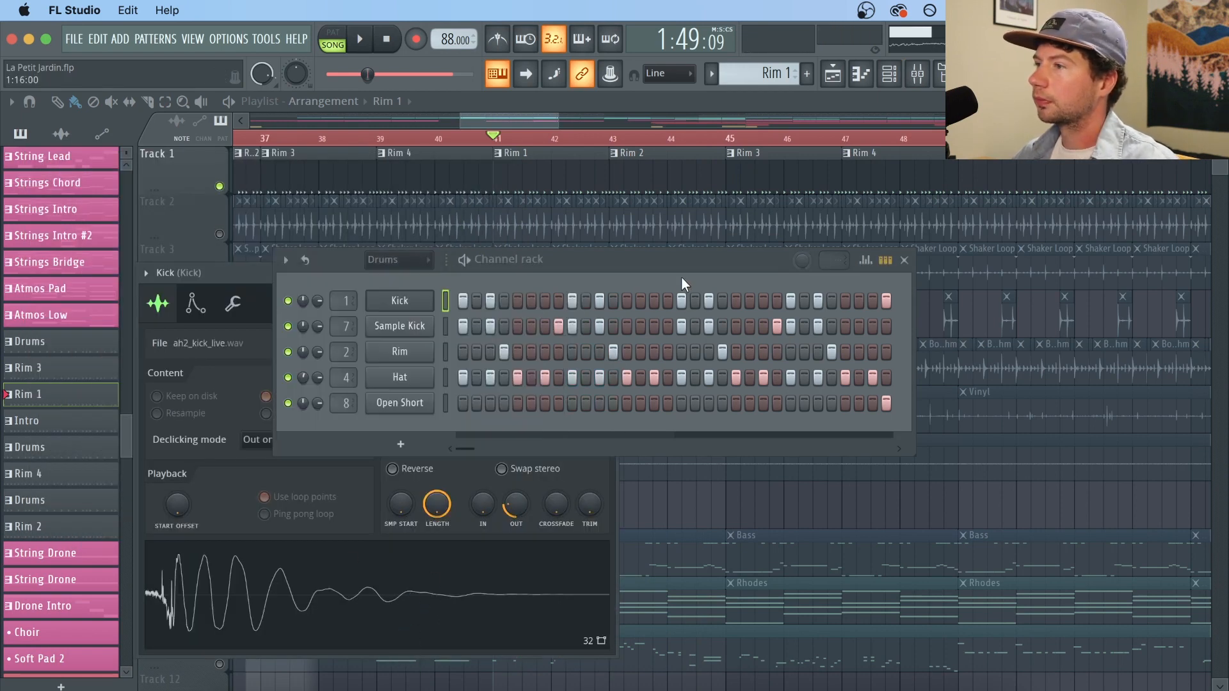
{"action": "left_click", "coordinate": [418, 351]}
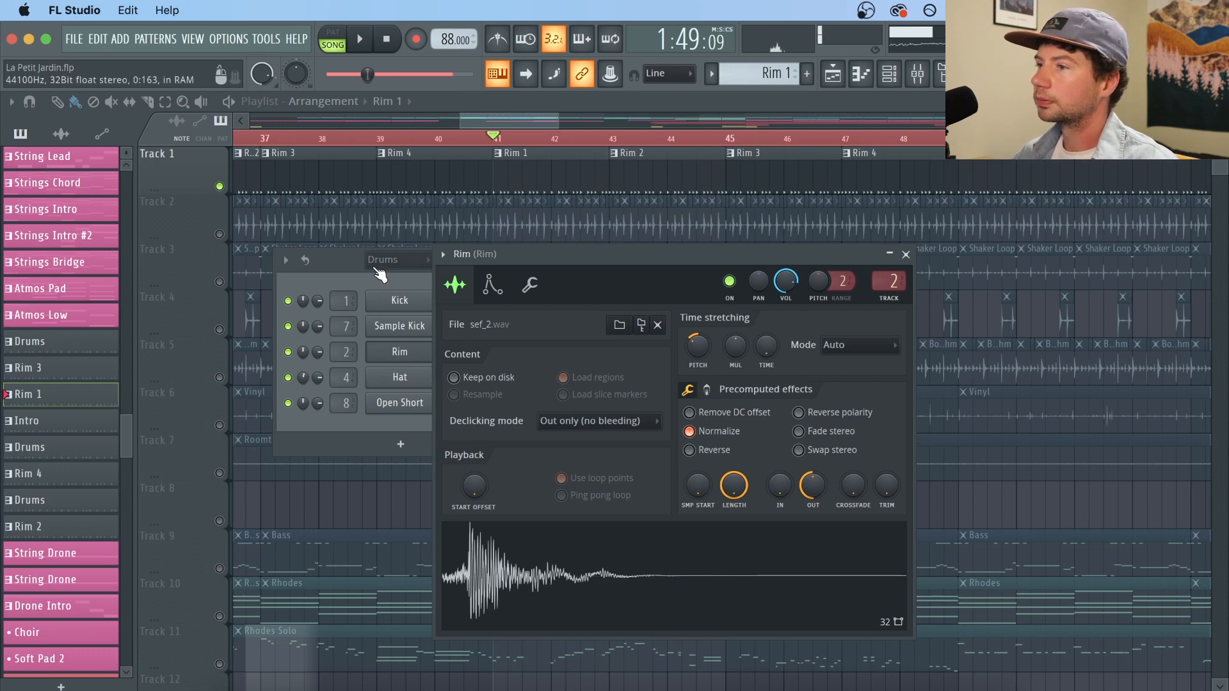
{"action": "left_click", "coordinate": [428, 362]}
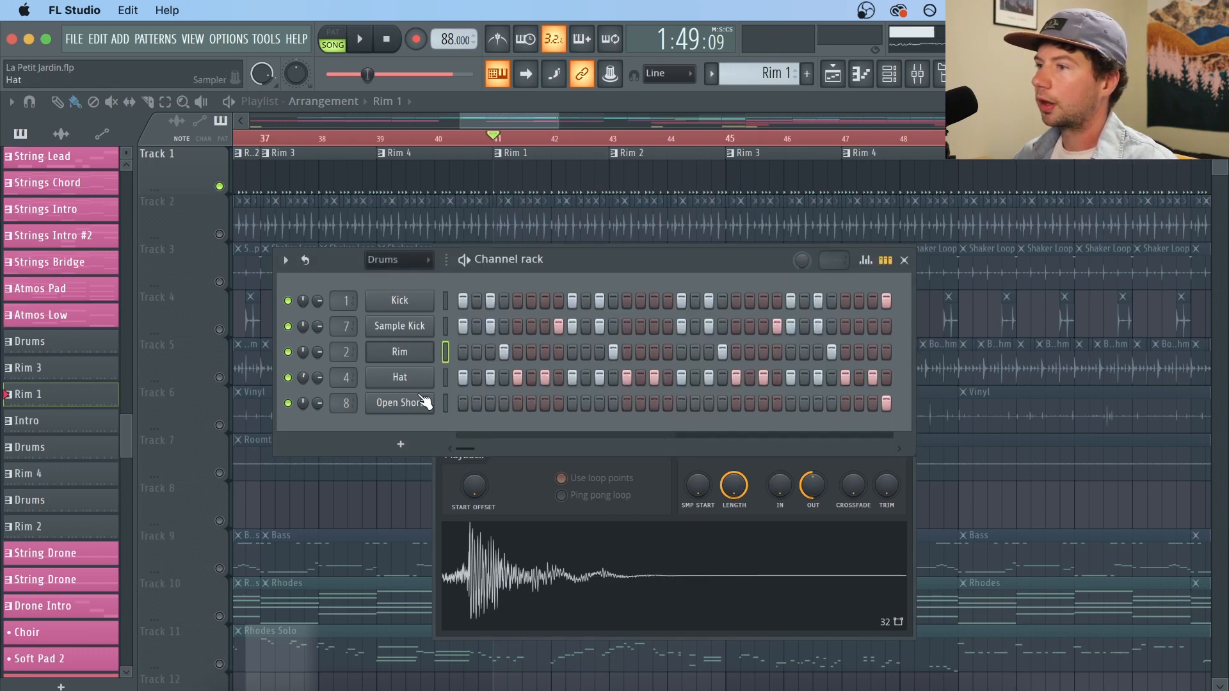
Step: Inspect and audition the Hat and Open Short channels, and close the channel rack
{"action": "left_click", "coordinate": [419, 379]}
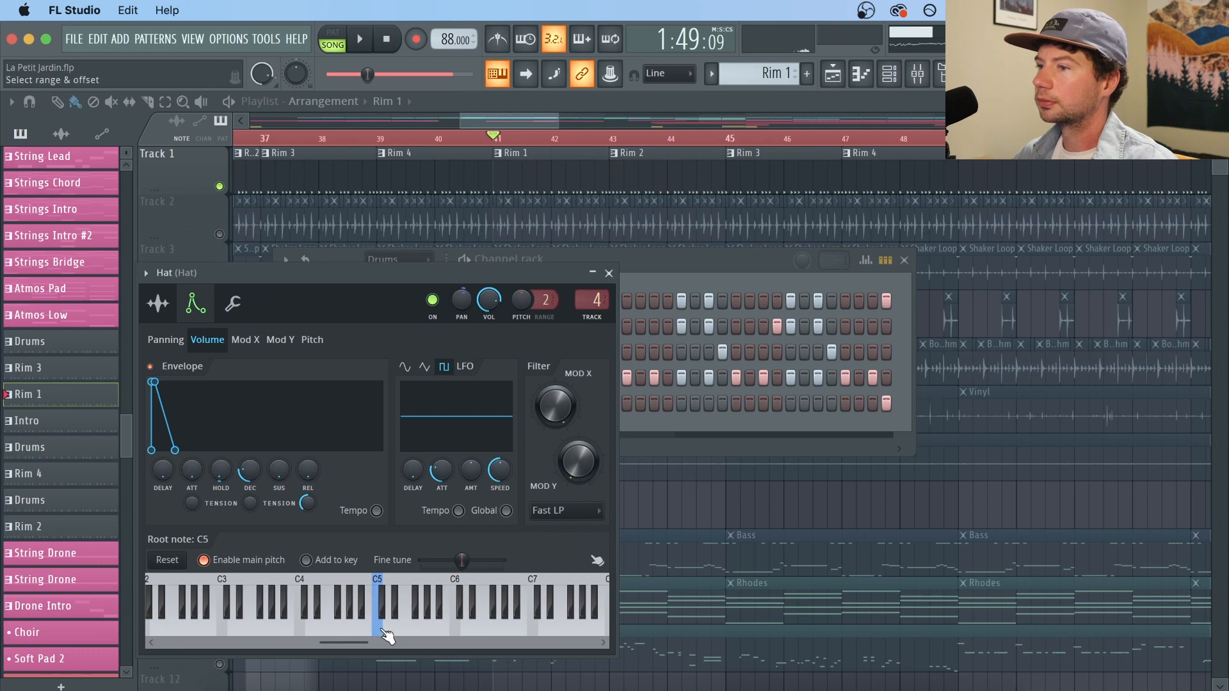
{"action": "left_click", "coordinate": [707, 278]}
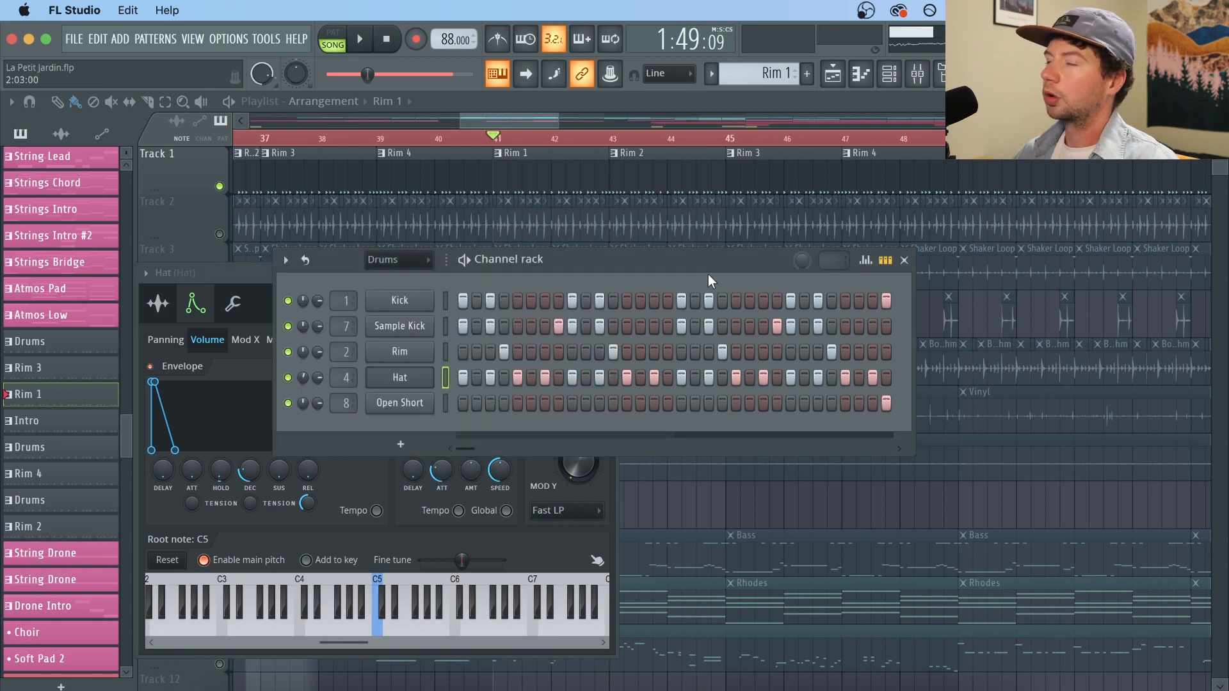
{"action": "left_click", "coordinate": [410, 403]}
{"action": "left_click", "coordinate": [297, 551]}
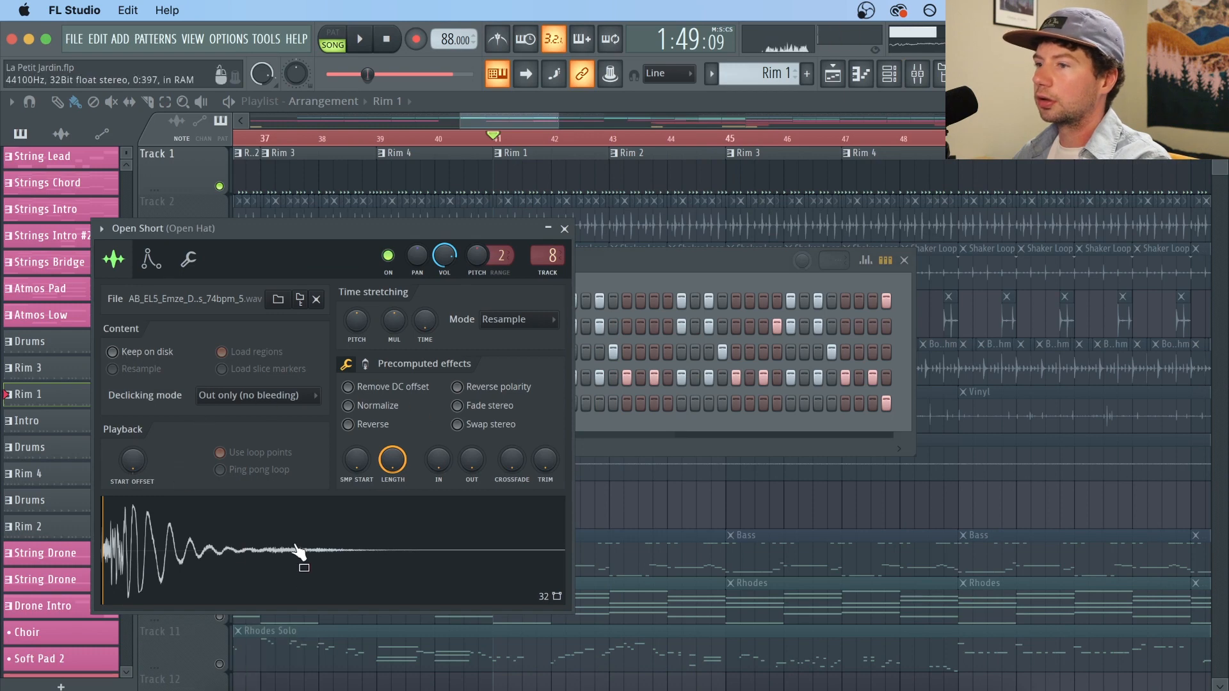
{"action": "left_click", "coordinate": [903, 503]}
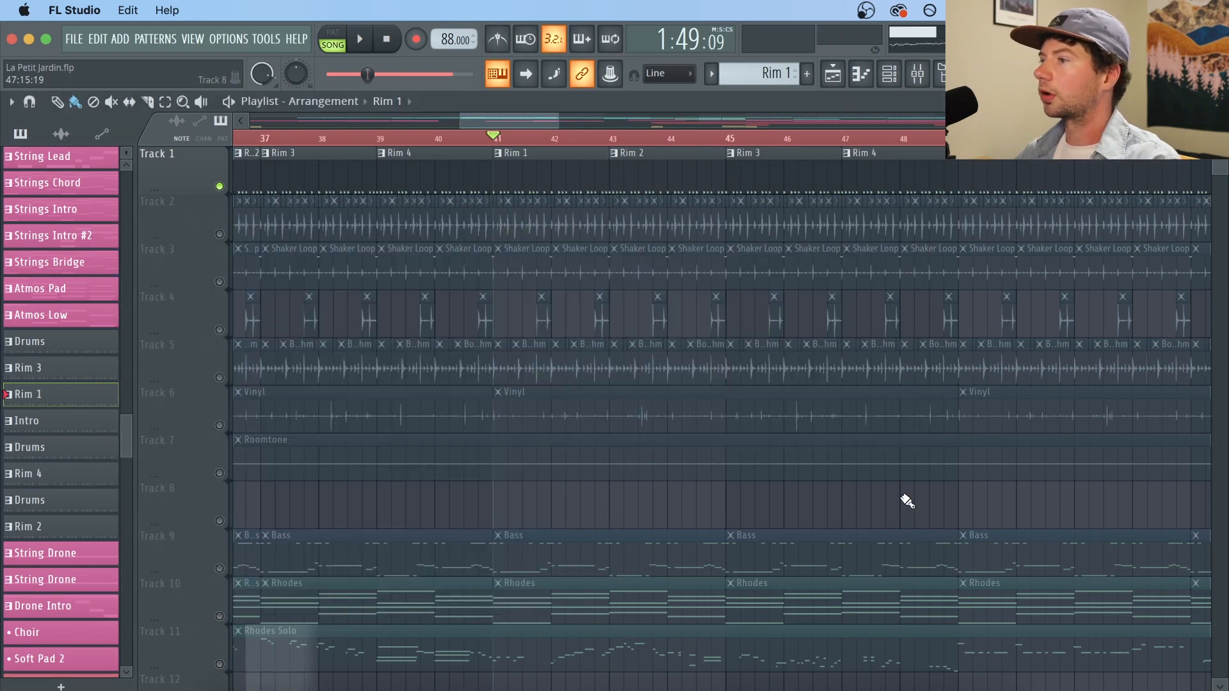
Step: Solo the hat loop on Track 2 and play it from bar 41
{"action": "right_click", "coordinate": [219, 233]}
{"action": "scroll", "coordinate": [534, 145], "scroll_direction": "up", "scroll_amount": 5}
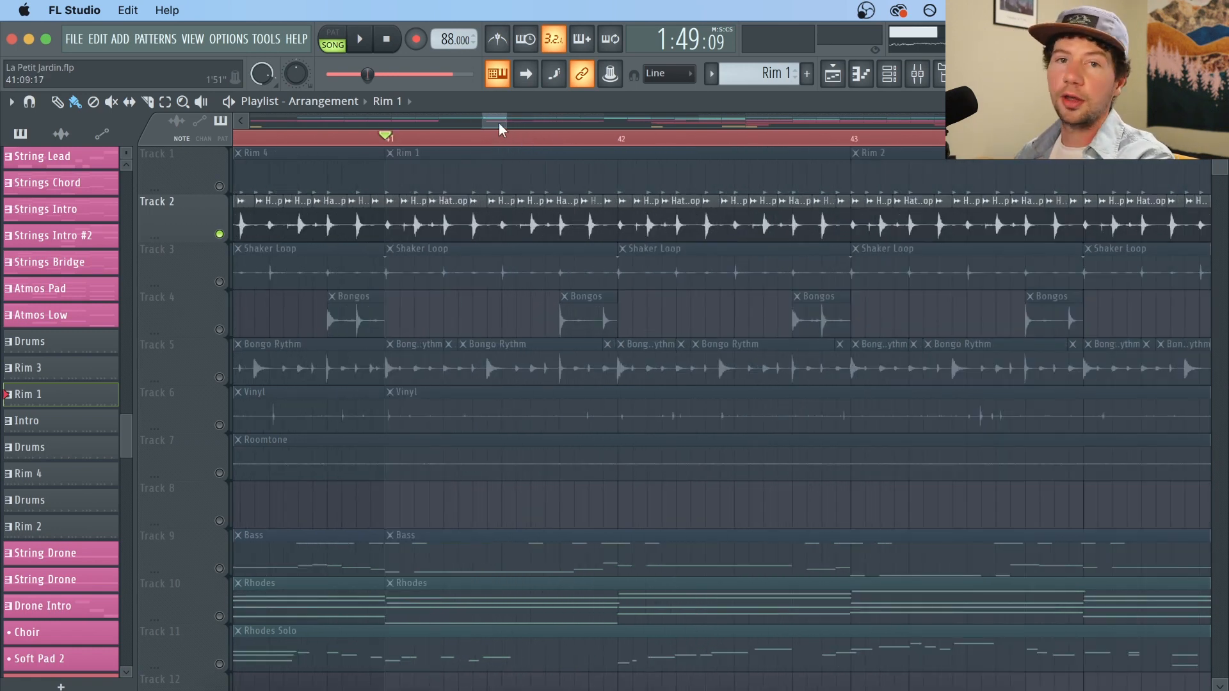
{"action": "key", "text": "space"}
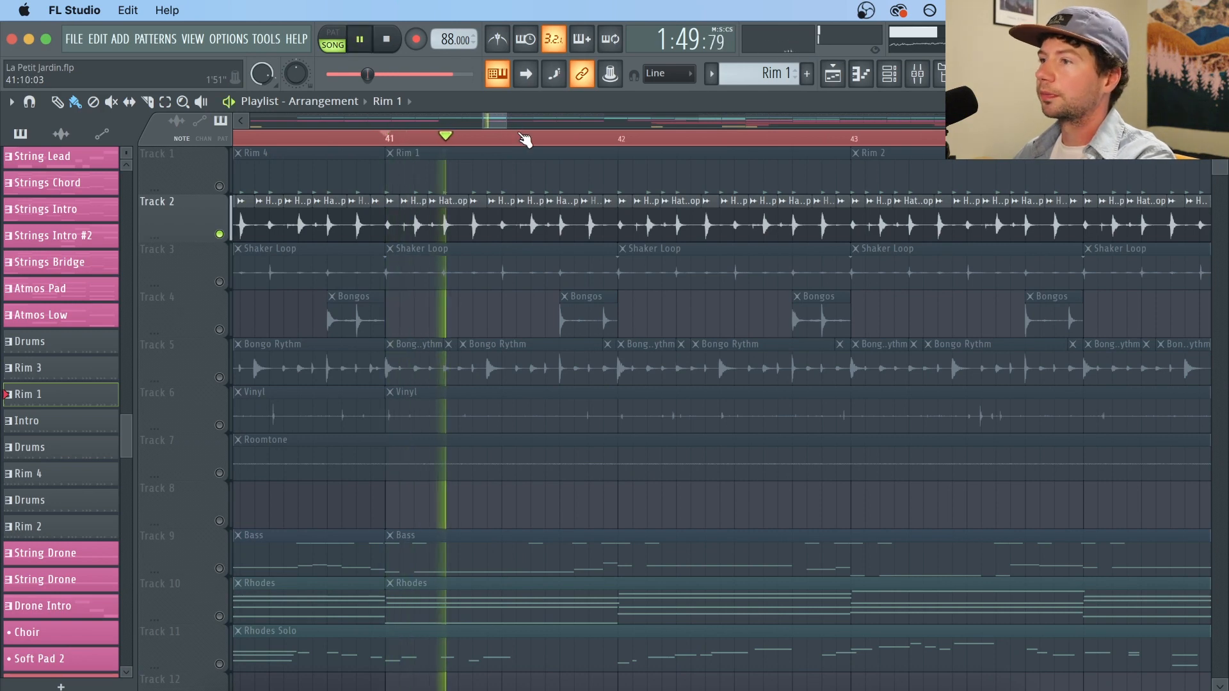
{"action": "key", "text": "space"}
Step: Solo the Shaker Loop on Track 3 and listen to it from bar 41
{"action": "right_click", "coordinate": [220, 281]}
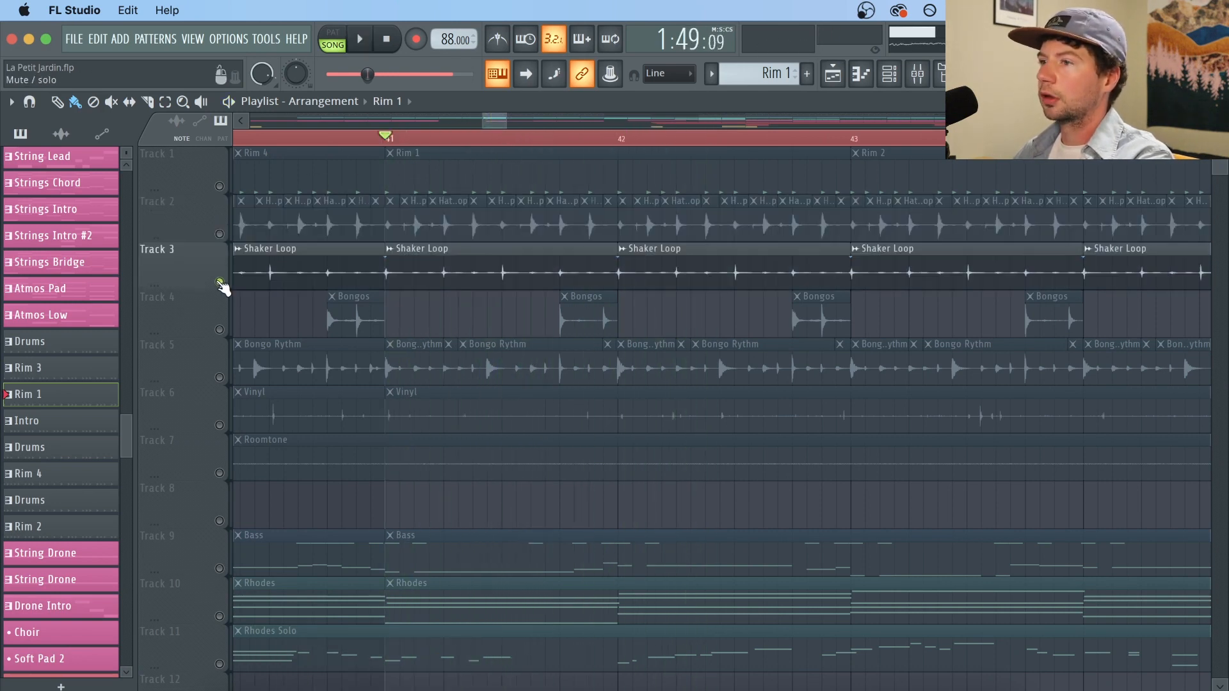
{"action": "key", "text": "space"}
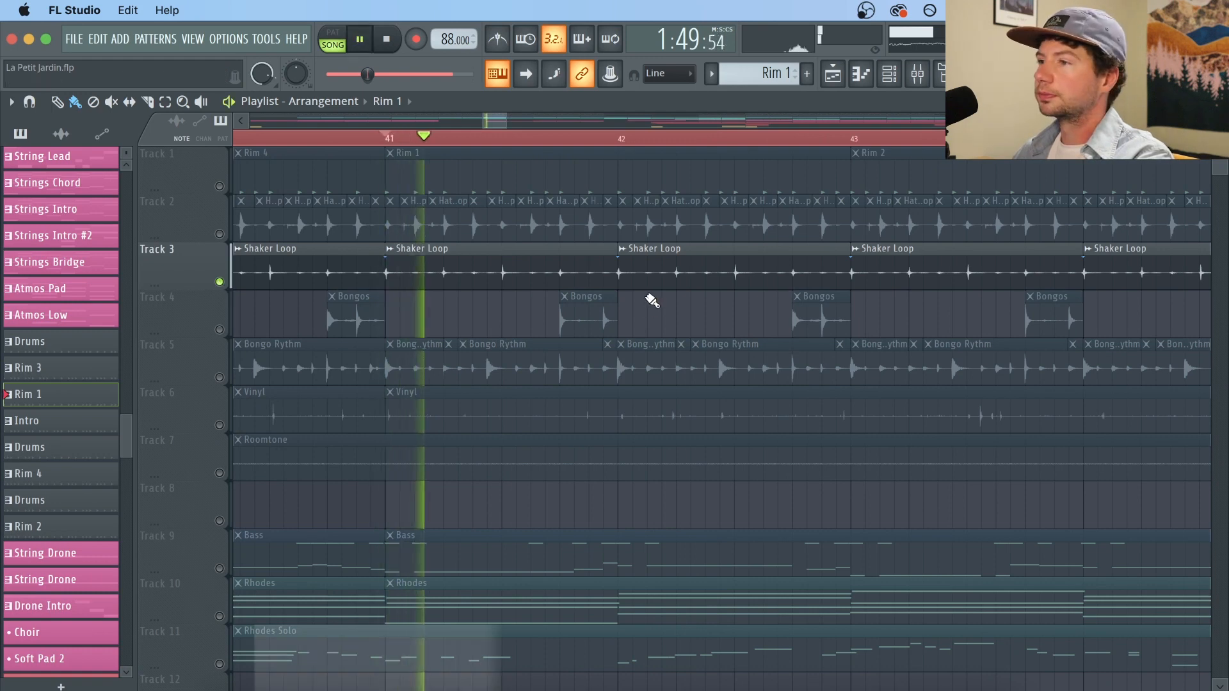
{"action": "key", "text": "space"}
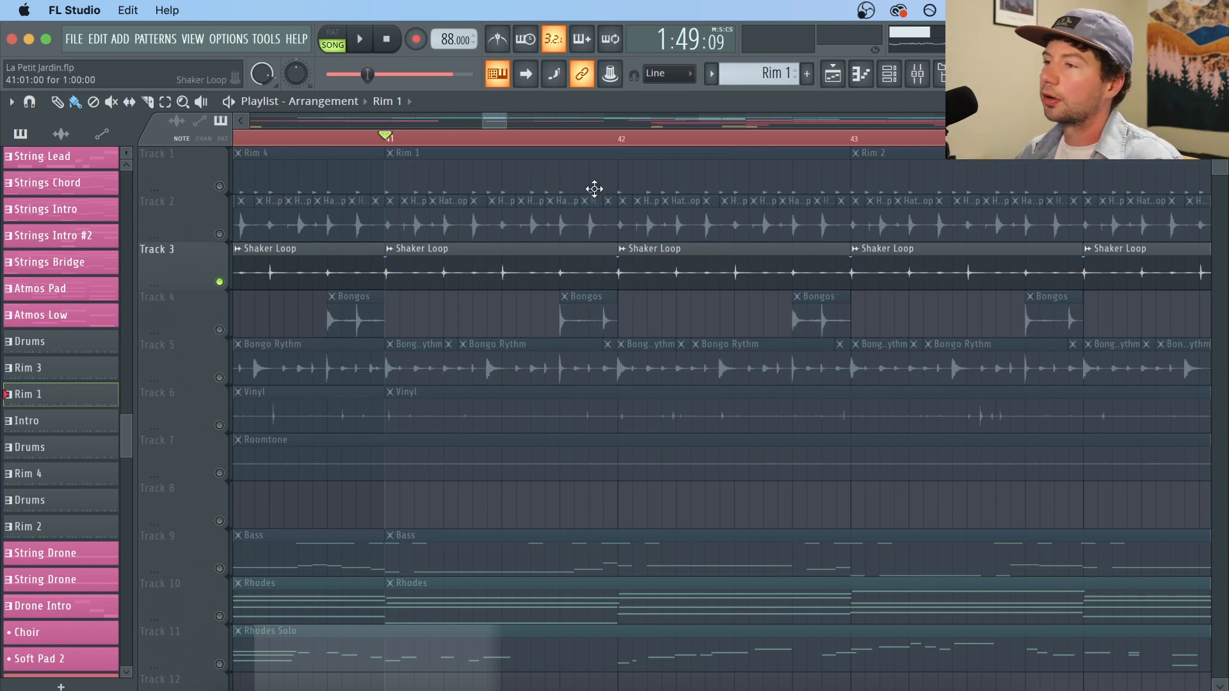
Step: Listen to the bongos on Tracks 4 and 5 by themselves, and add the Track 1 drums during playback
{"action": "left_click", "coordinate": [220, 330]}
{"action": "key", "text": "space"}
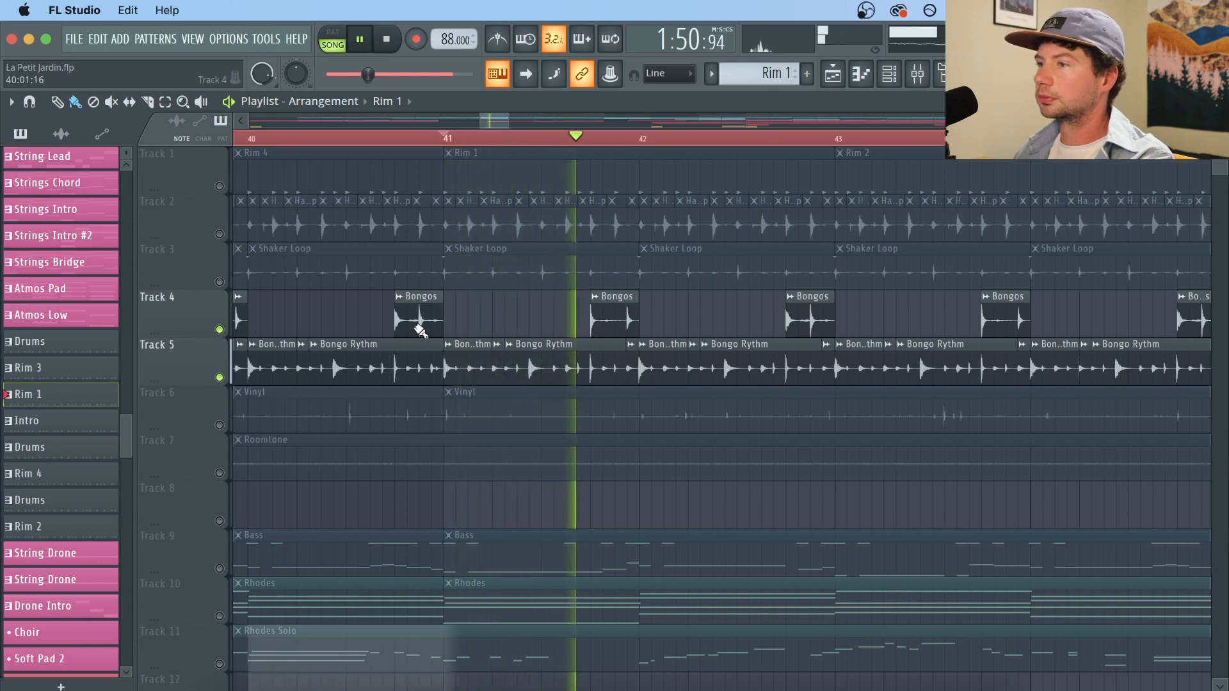
{"action": "left_click", "coordinate": [219, 186]}
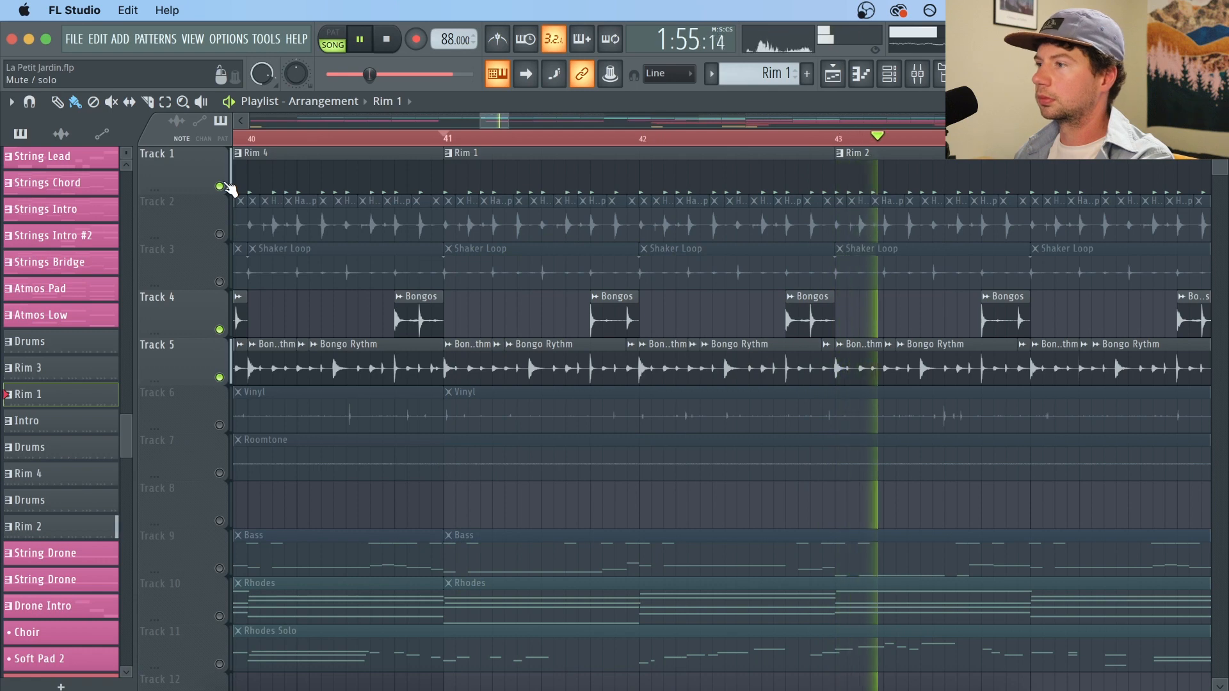
{"action": "key", "text": "space"}
Step: Isolate the Vinyl and Roomtone tracks and play them while watching their levels in the mixer
{"action": "right_click", "coordinate": [219, 426]}
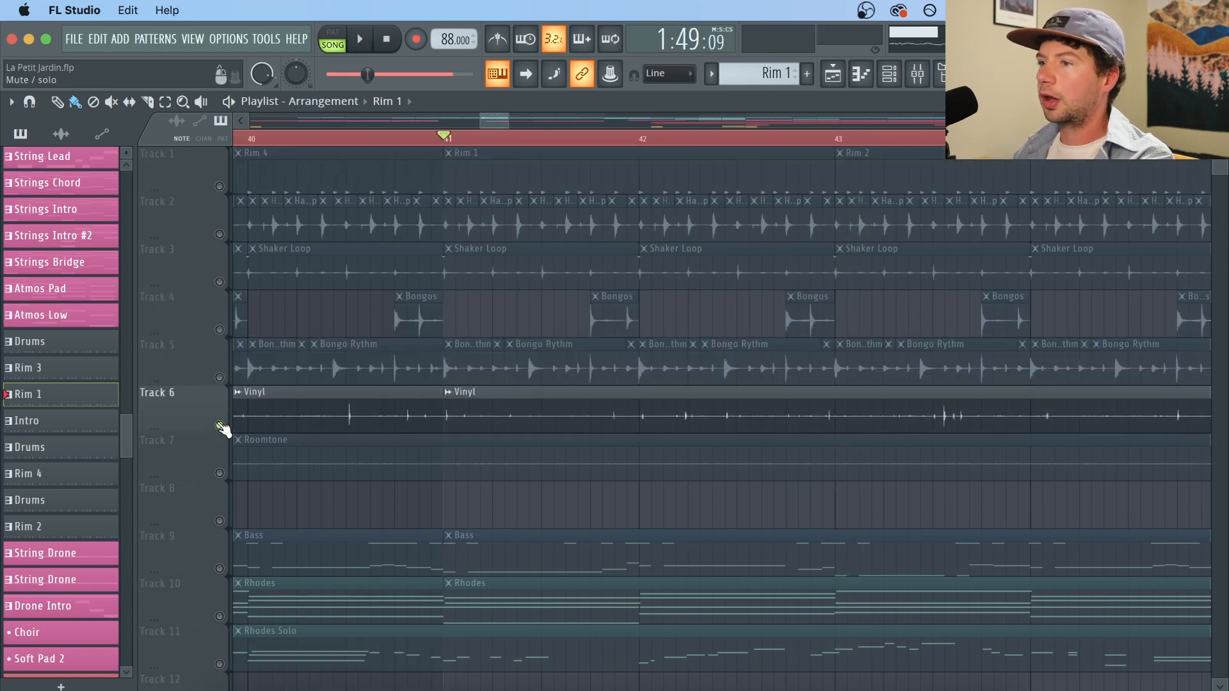
{"action": "left_click", "coordinate": [221, 474]}
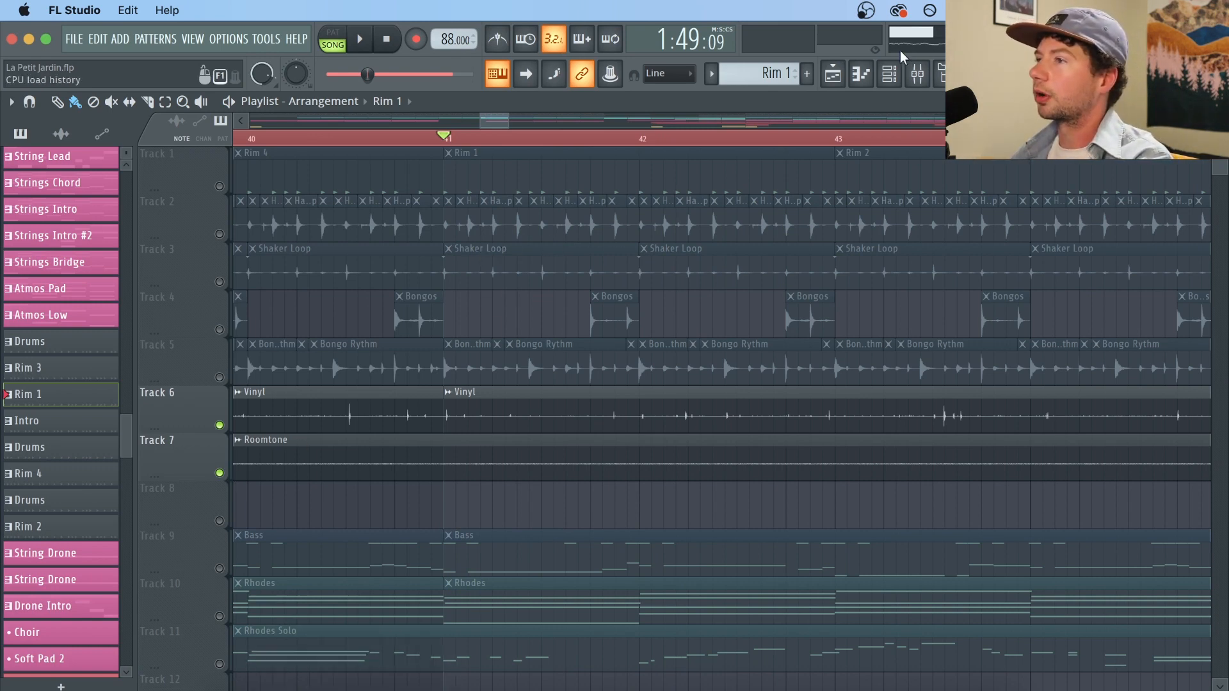
{"action": "key", "text": "space"}
{"action": "left_click", "coordinate": [918, 74]}
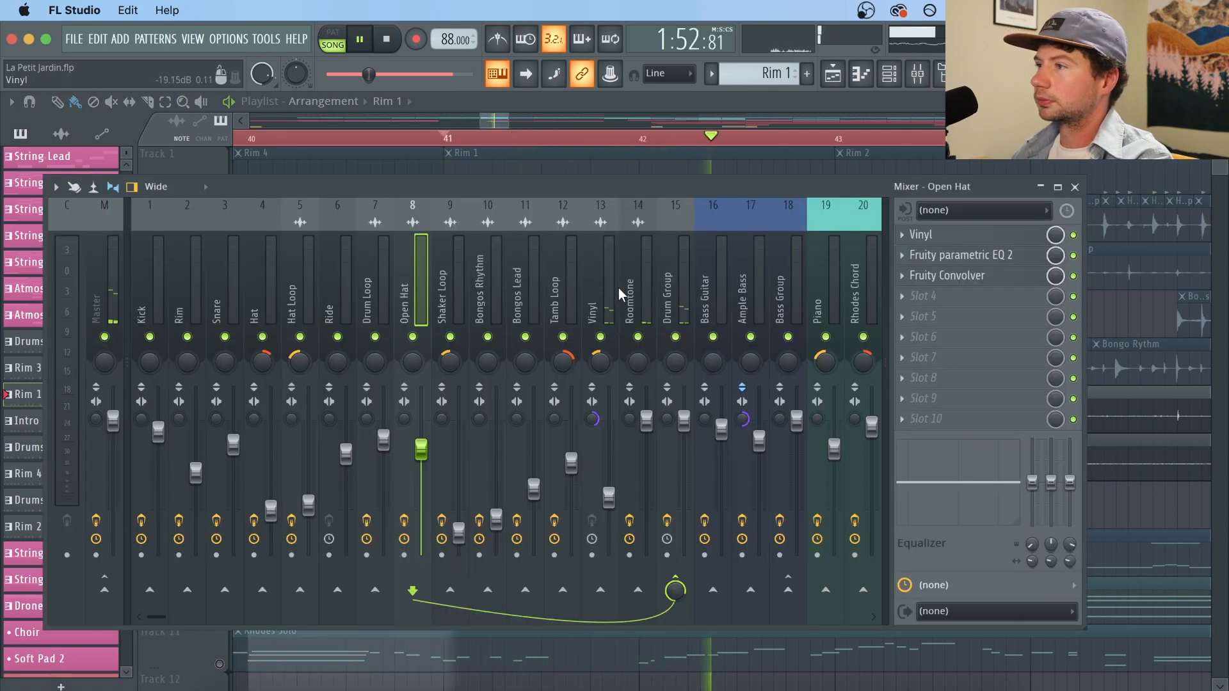
{"action": "key", "text": "space"}
Step: Examine the Fruity parametric EQ 2 curve on the Kick mixer track, and close the plugin
{"action": "left_click", "coordinate": [159, 276]}
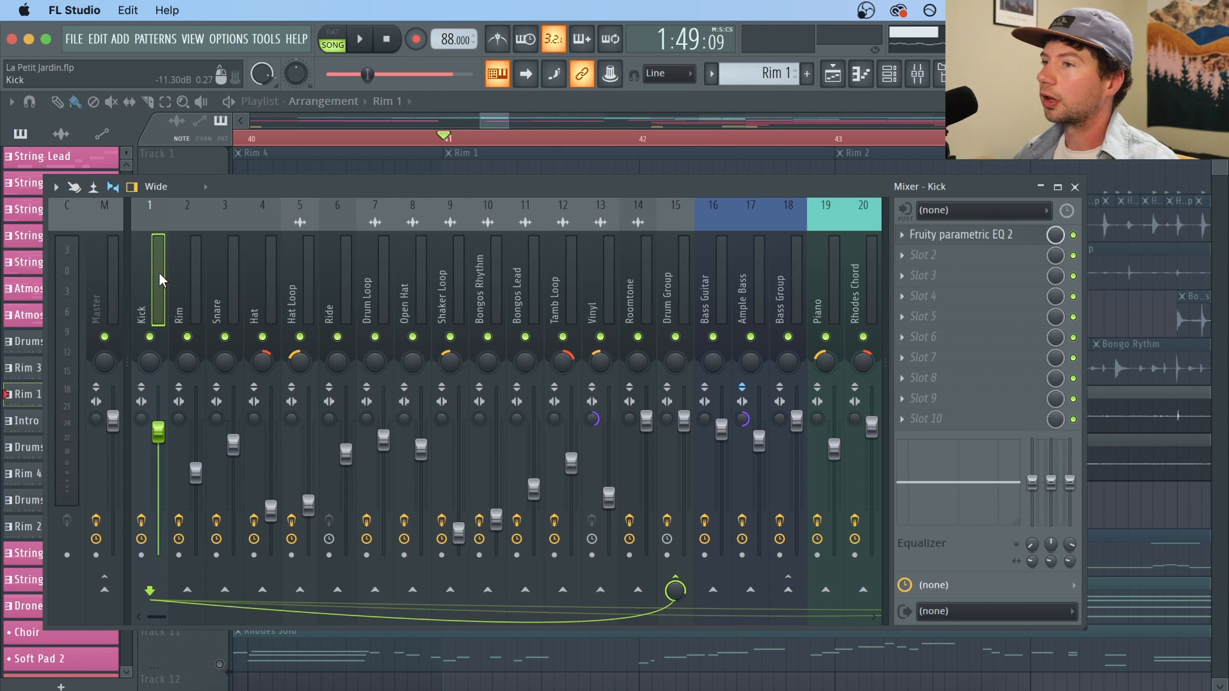
{"action": "left_click", "coordinate": [963, 238]}
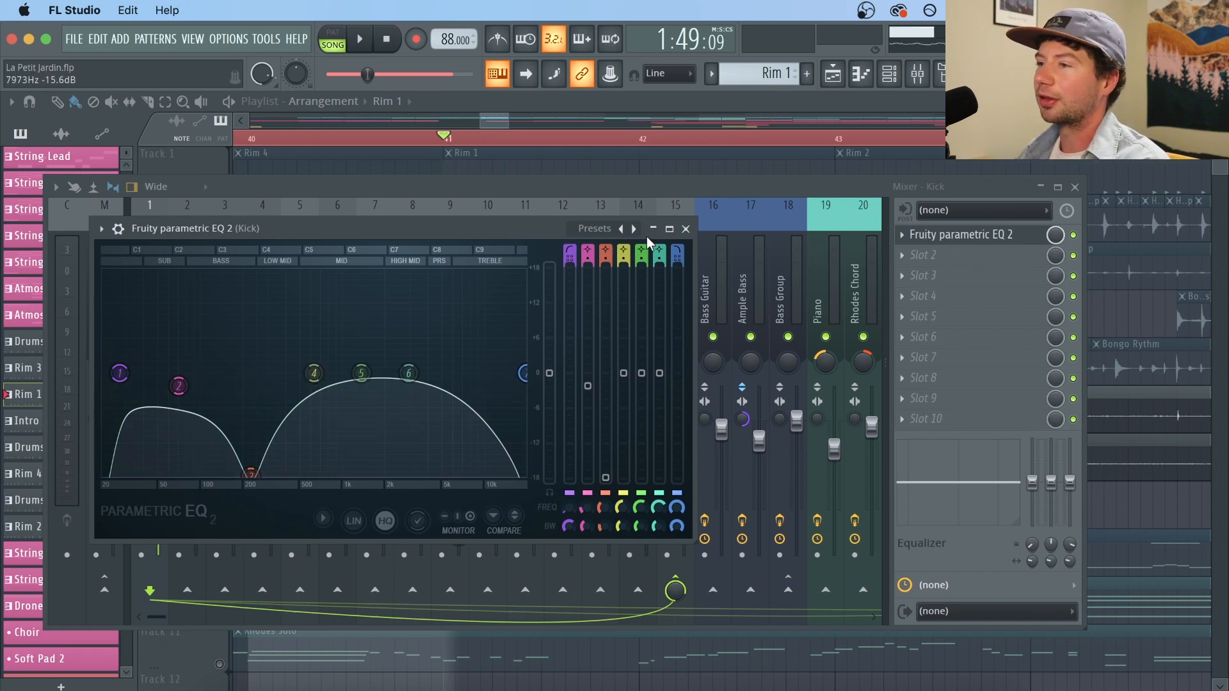
{"action": "left_click", "coordinate": [686, 229]}
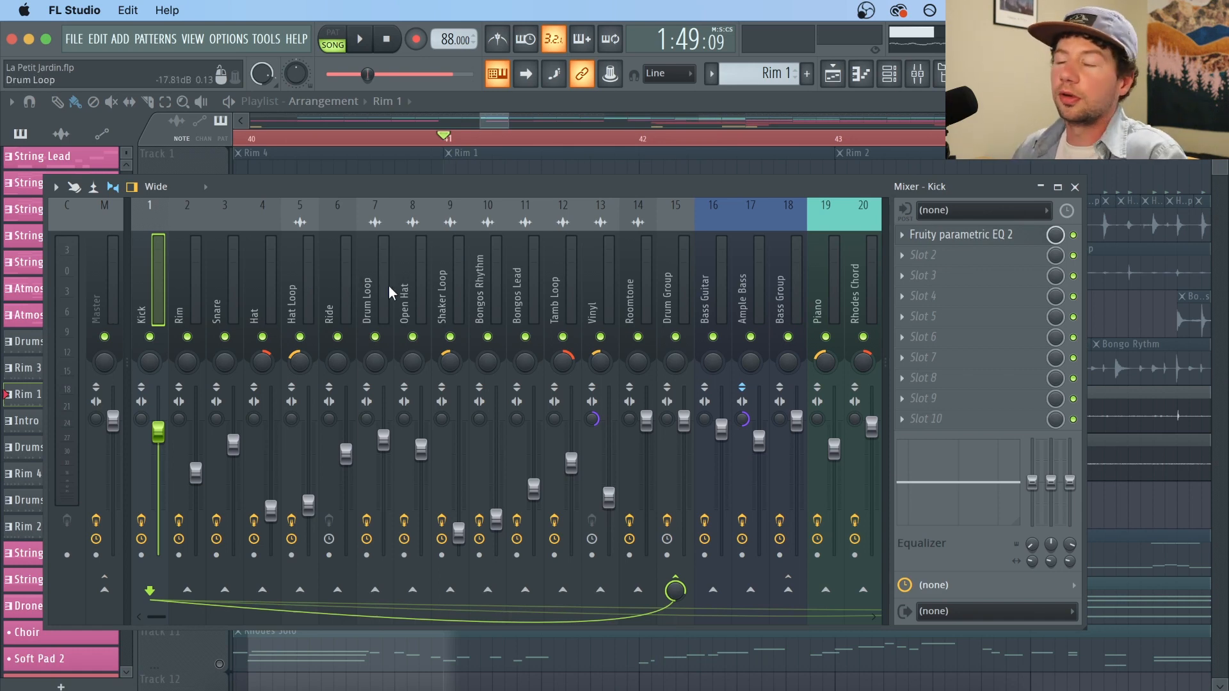
Step: Review the Hat Loop effects and the Hat track's Fruity Convolver, and return to the playlist
{"action": "left_click", "coordinate": [299, 297]}
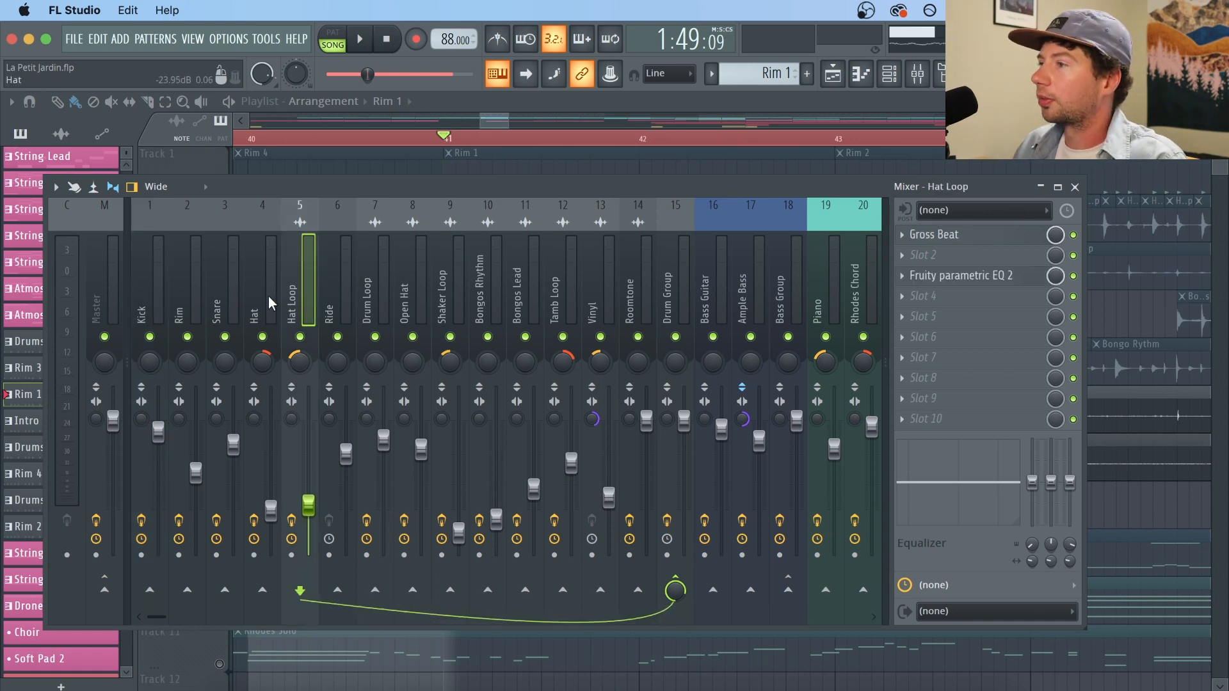
{"action": "left_click", "coordinate": [269, 300]}
{"action": "left_click", "coordinate": [929, 258]}
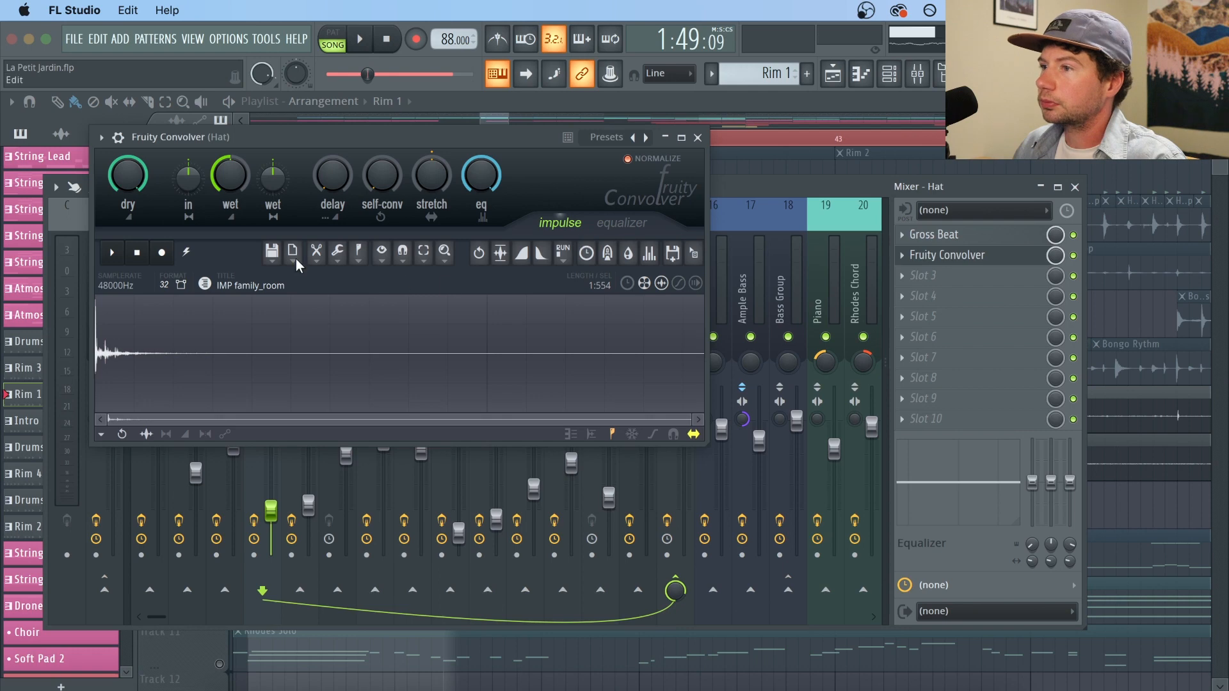
{"action": "left_click", "coordinate": [698, 137]}
{"action": "left_click", "coordinate": [498, 122]}
Step: Unmute Tracks 1 to 5 so they are active alongside Vinyl and Roomtone
{"action": "scroll", "coordinate": [512, 142], "scroll_direction": "down", "scroll_amount": 4}
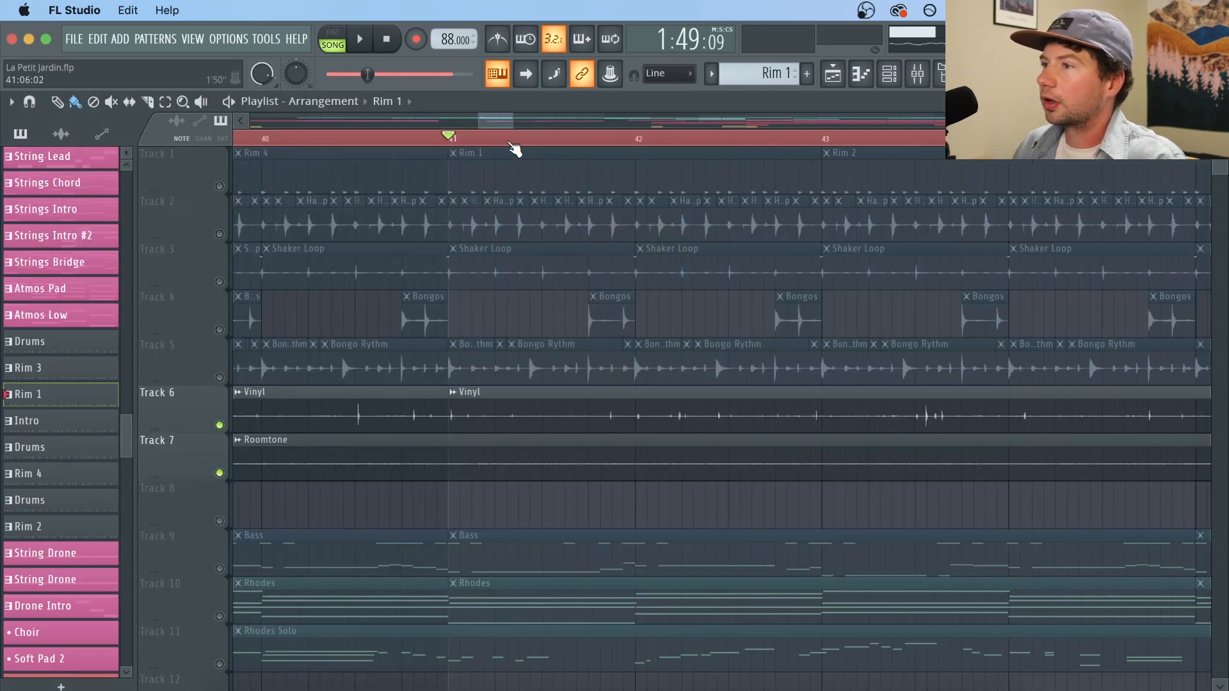
{"action": "left_click", "coordinate": [219, 377]}
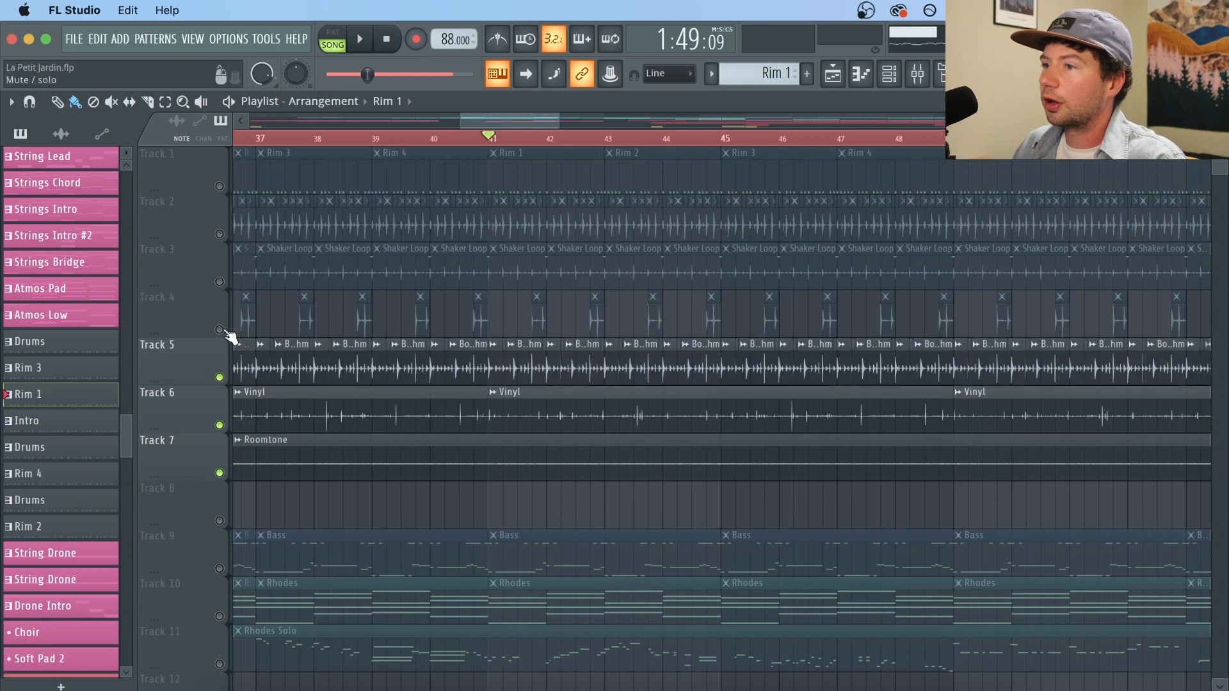
{"action": "left_click", "coordinate": [219, 329]}
{"action": "left_click", "coordinate": [219, 281]}
{"action": "left_click", "coordinate": [219, 233]}
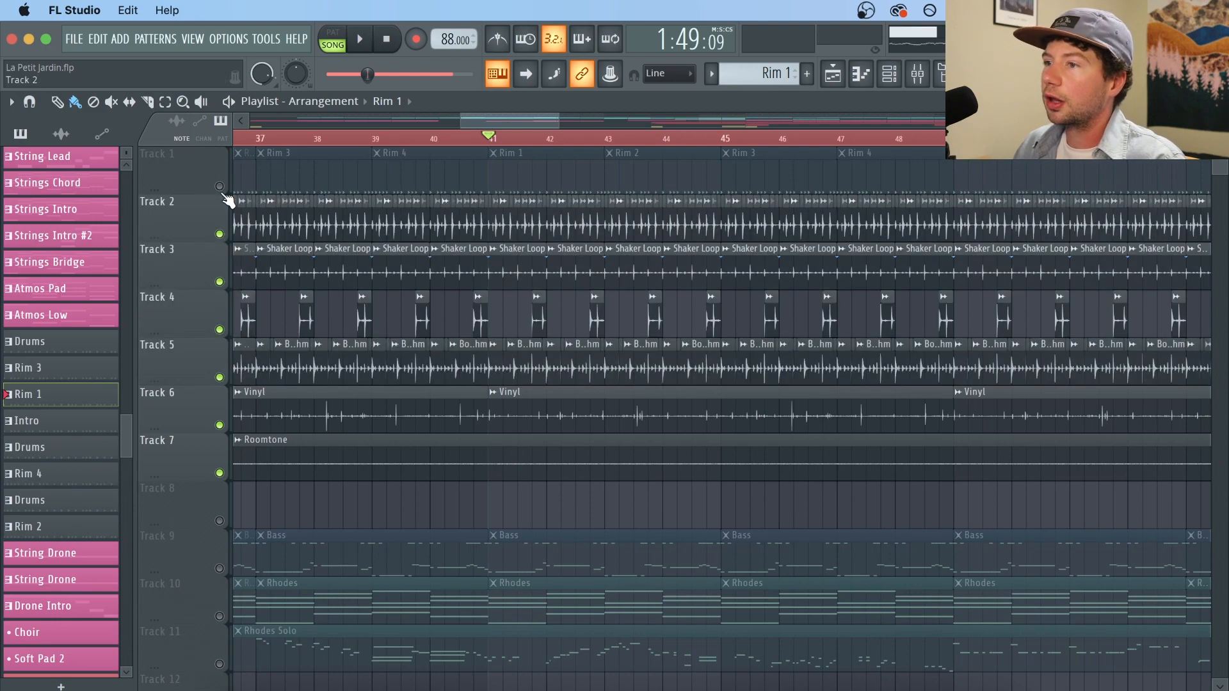
{"action": "left_click", "coordinate": [219, 186]}
Step: Look over the whole arrangement, and solo the Bass on Track 9 to play it from bar 41
{"action": "scroll", "coordinate": [611, 144], "scroll_direction": "down", "scroll_amount": 5}
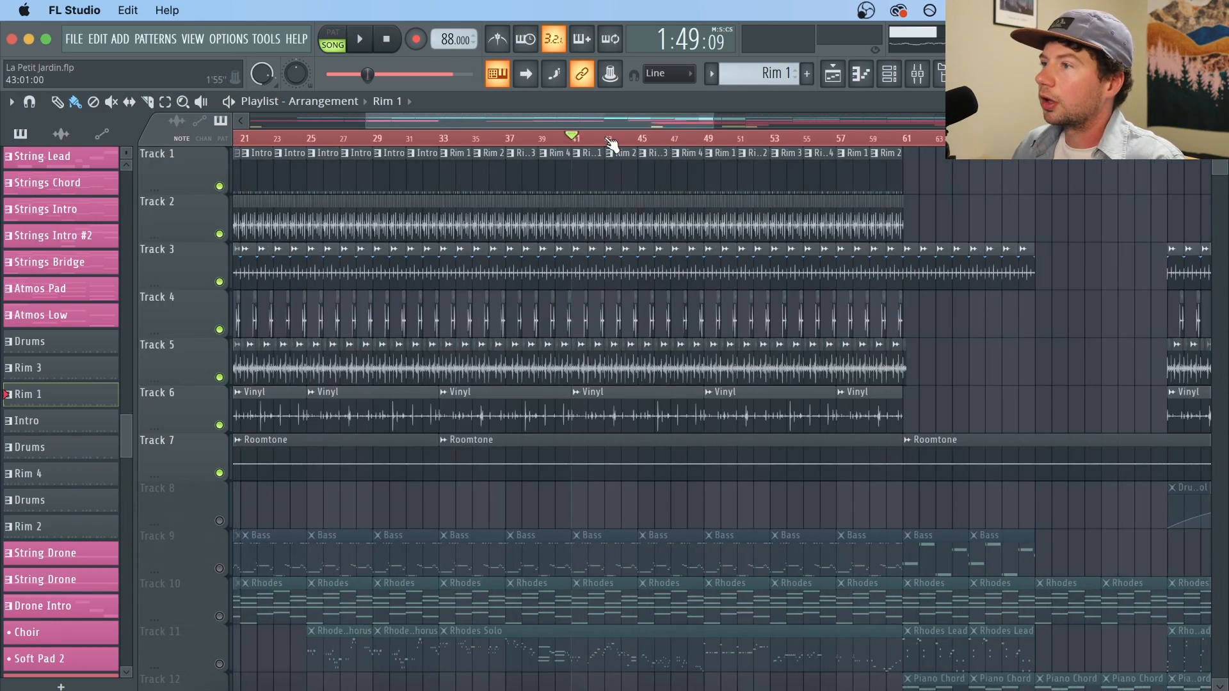
{"action": "scroll", "coordinate": [689, 231], "scroll_direction": "down", "scroll_amount": 8}
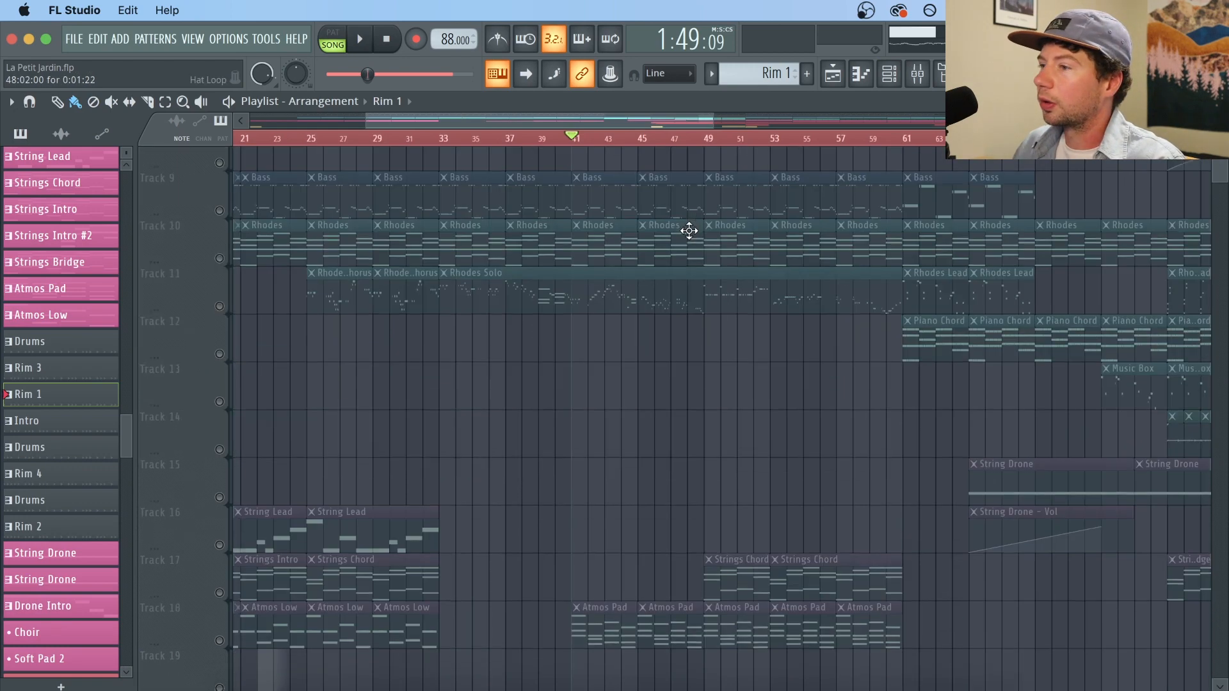
{"action": "scroll", "coordinate": [688, 204], "scroll_direction": "up", "scroll_amount": 3}
{"action": "scroll", "coordinate": [691, 149], "scroll_direction": "down", "scroll_amount": 4}
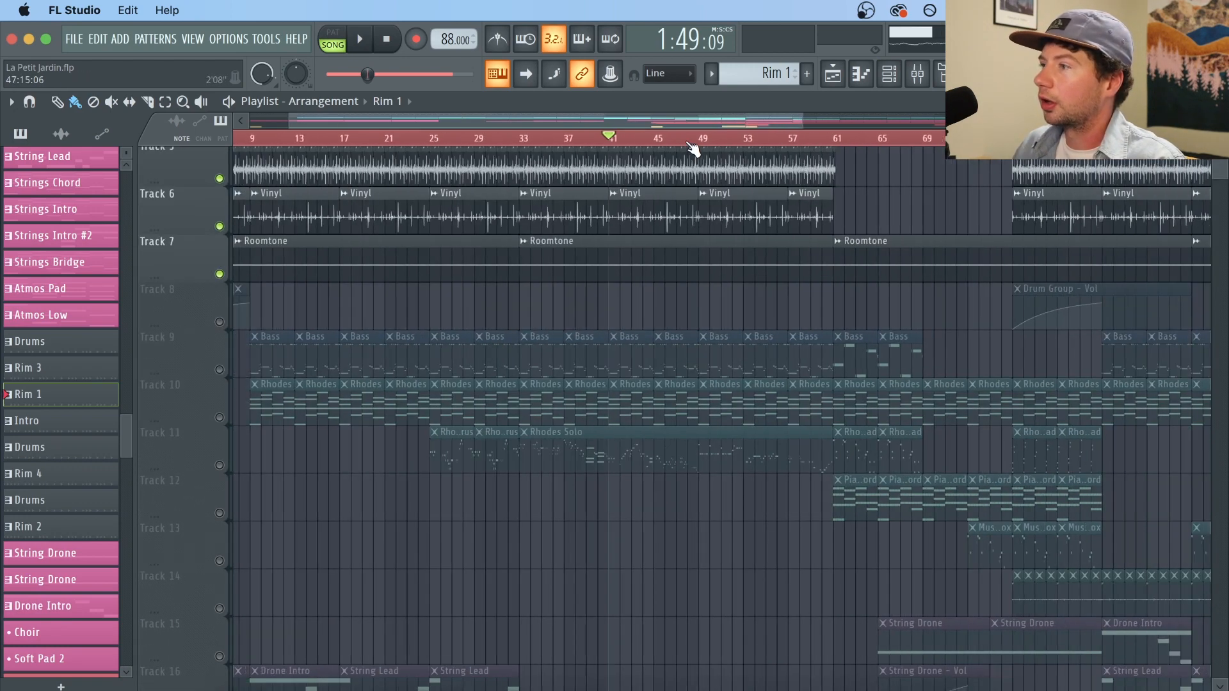
{"action": "scroll", "coordinate": [692, 149], "scroll_direction": "down", "scroll_amount": 1}
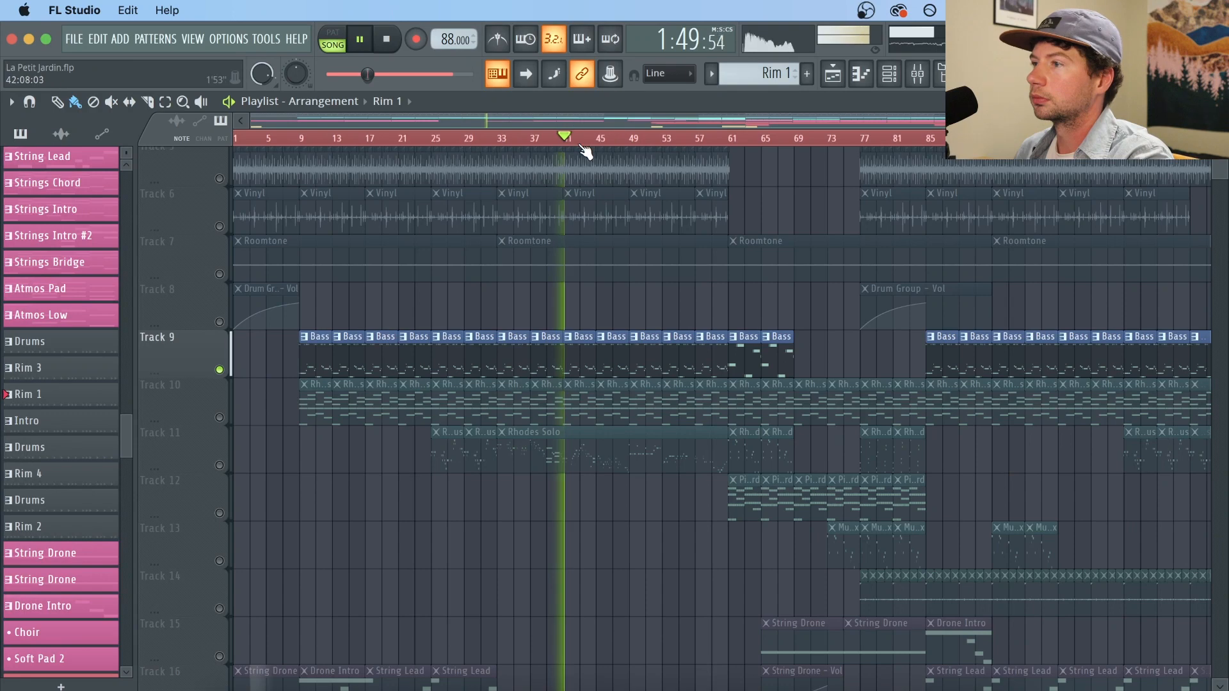
Step: Delete the Bass clip that starts at bar 45 on Track 9 and stop playback
{"action": "scroll", "coordinate": [585, 151], "scroll_direction": "up", "scroll_amount": 5}
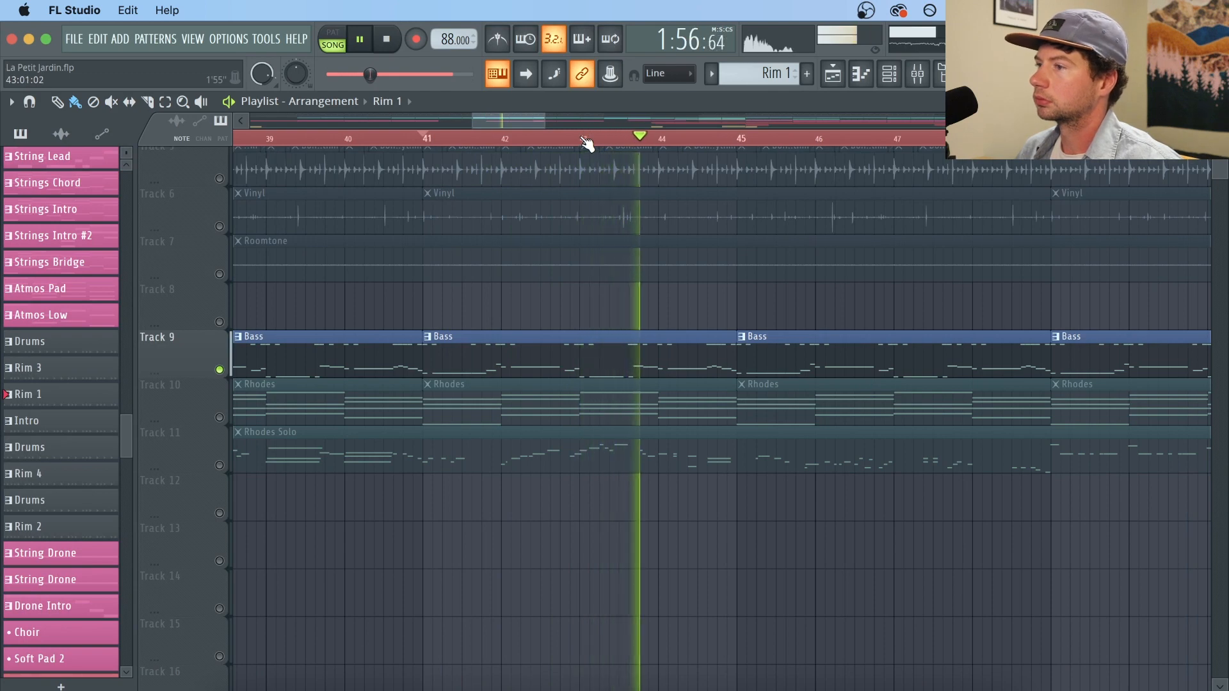
{"action": "right_click", "coordinate": [803, 349]}
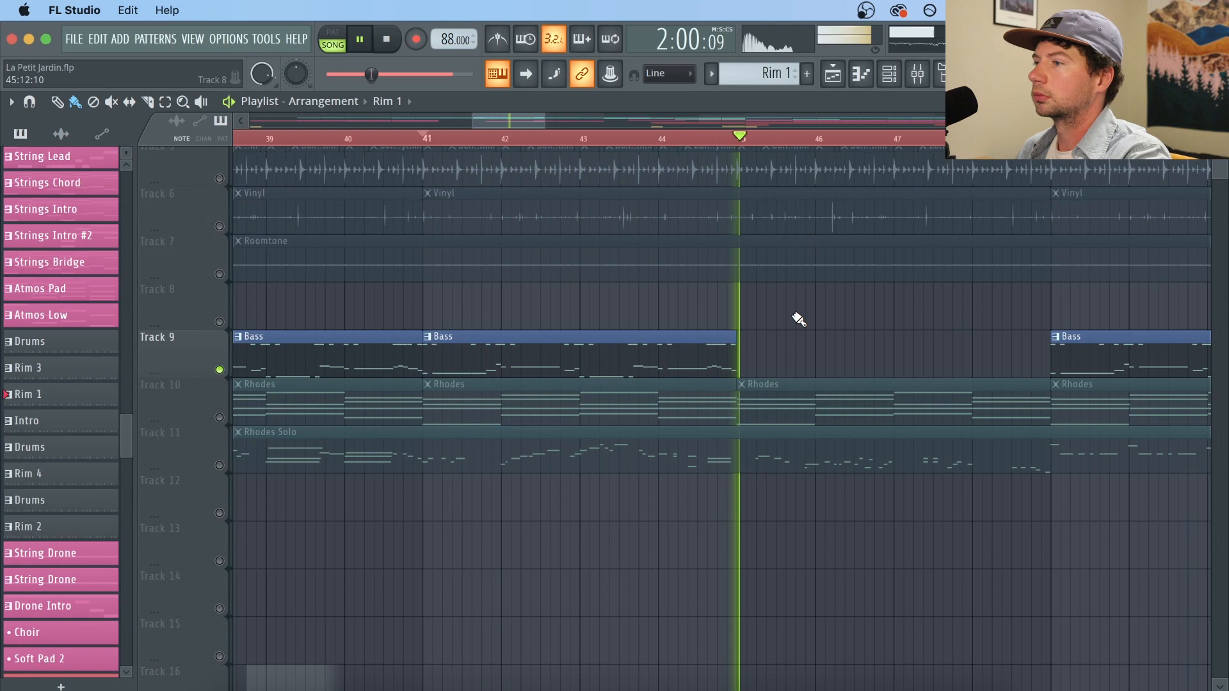
{"action": "key", "text": "space"}
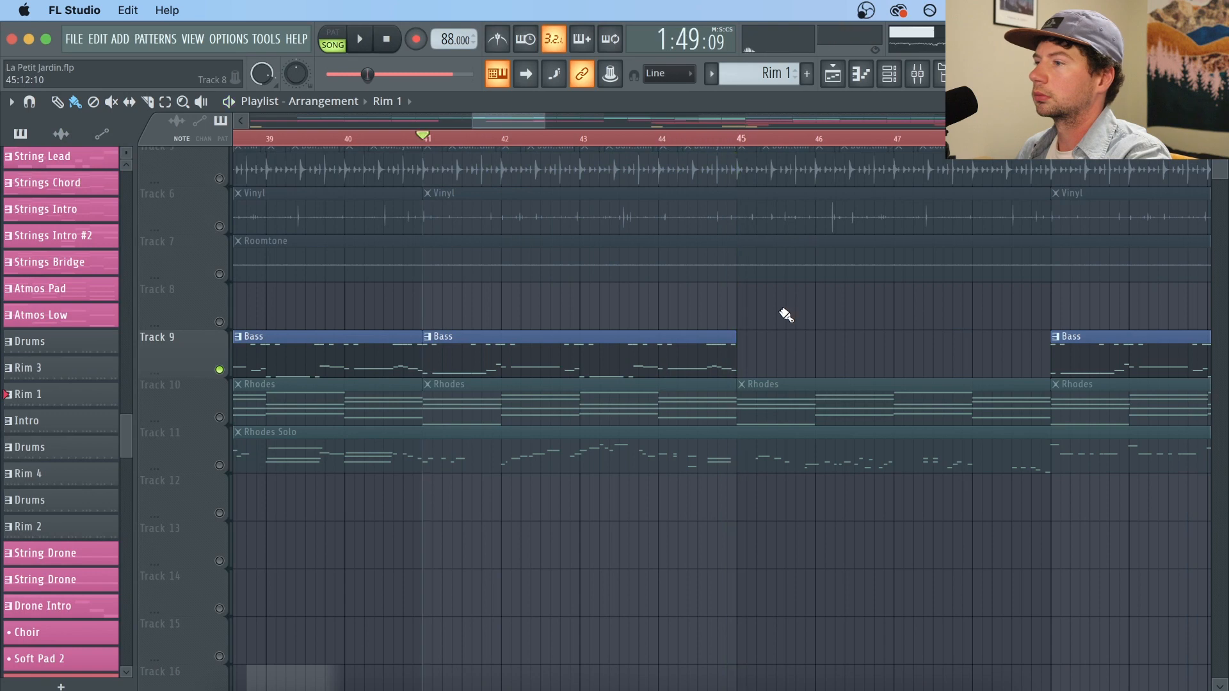
Step: Undo the deletion of the Bass clip at bar 45 on Track 9 and show the Bass pattern's channels
{"action": "key", "text": "super+z"}
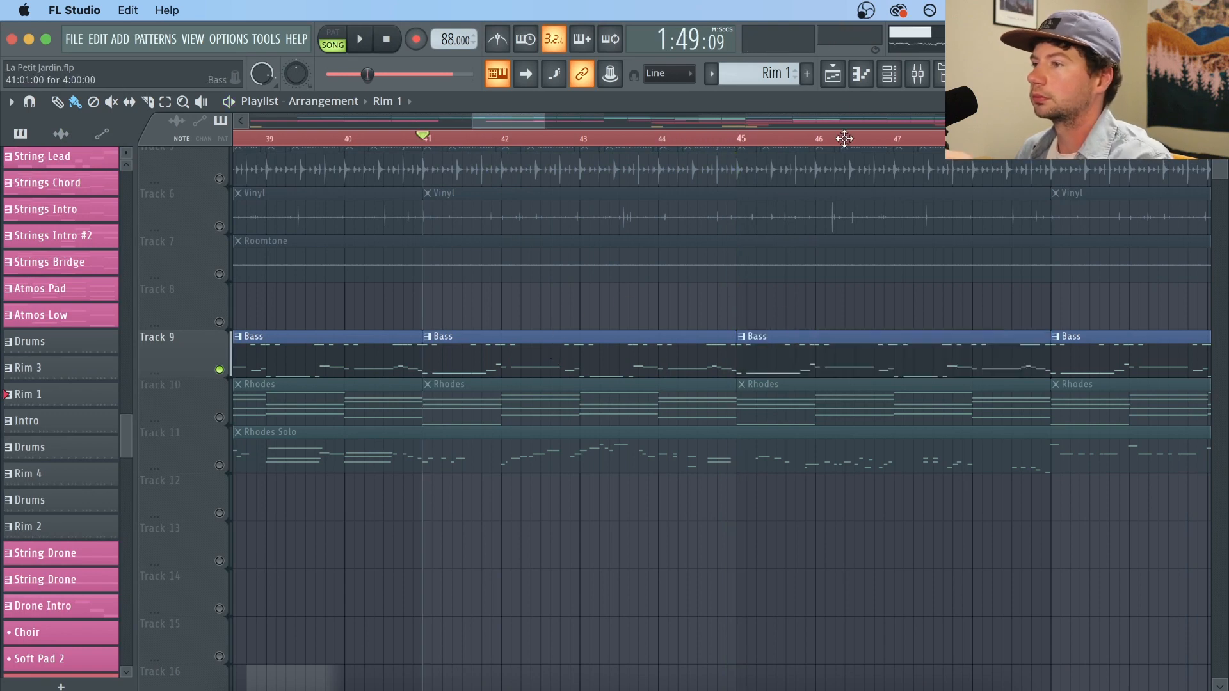
{"action": "left_click", "coordinate": [889, 73]}
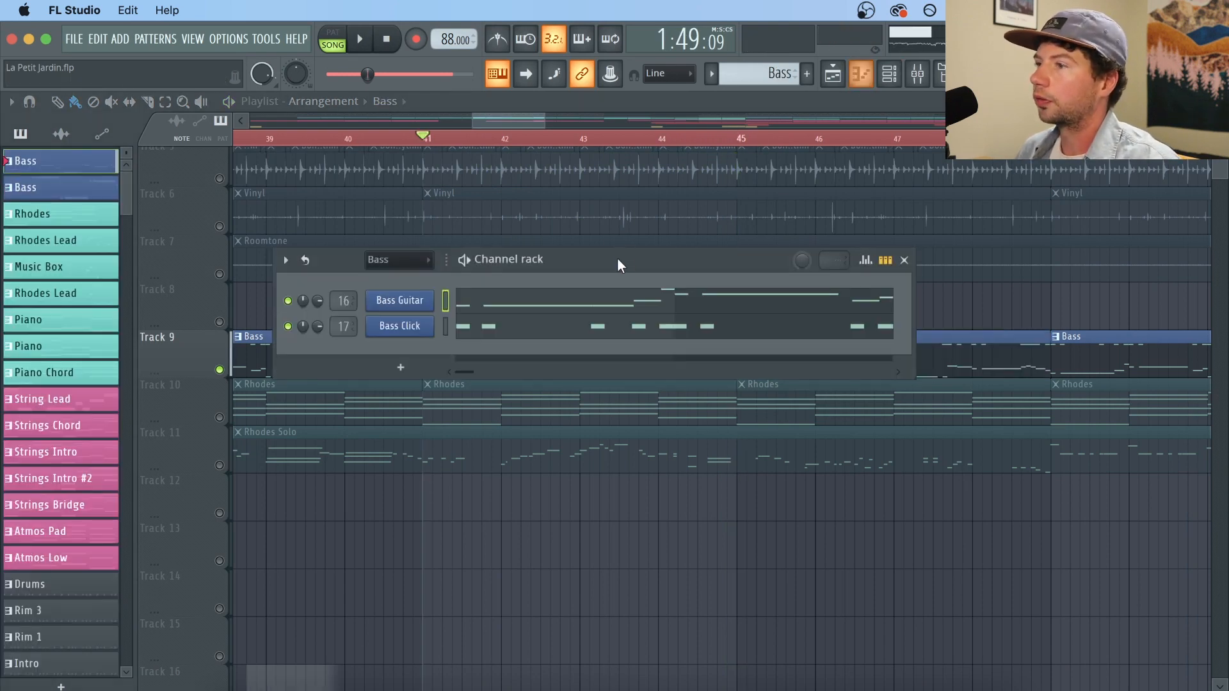
{"action": "left_click_drag", "start_coordinate": [617, 260], "coordinate": [627, 385]}
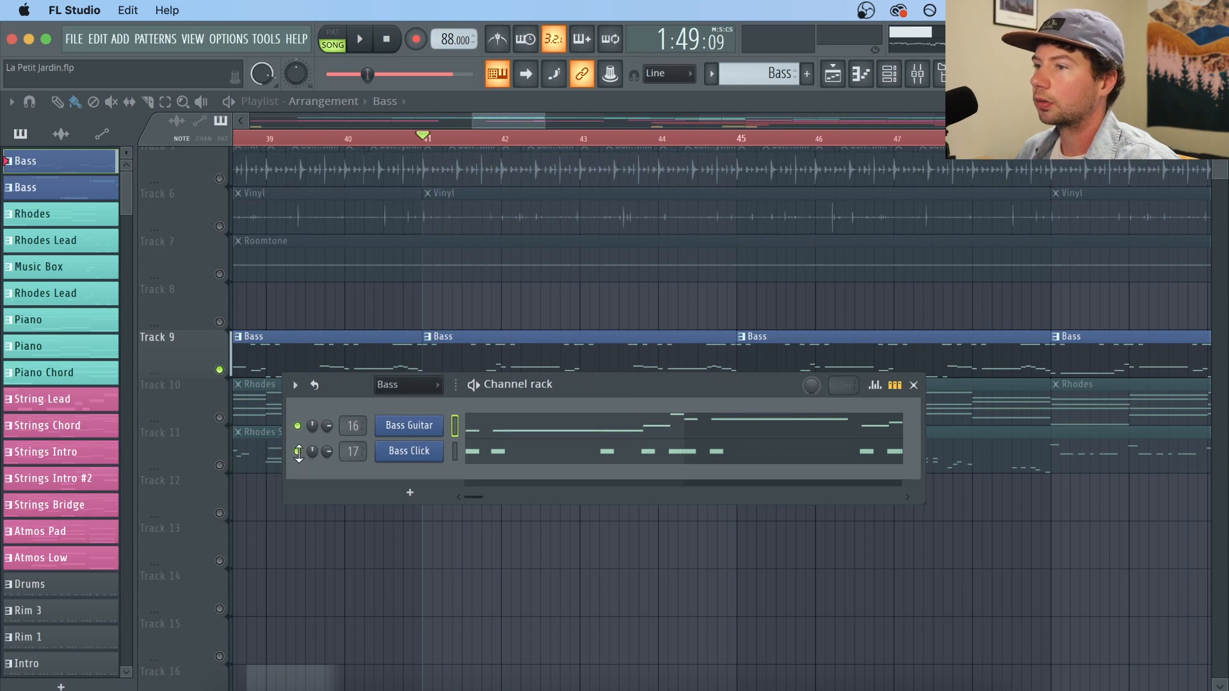
Step: Review the Bass Guitar channel's Spitfire Audio instrument with its Classic Bass - DI preset
{"action": "left_click", "coordinate": [417, 425]}
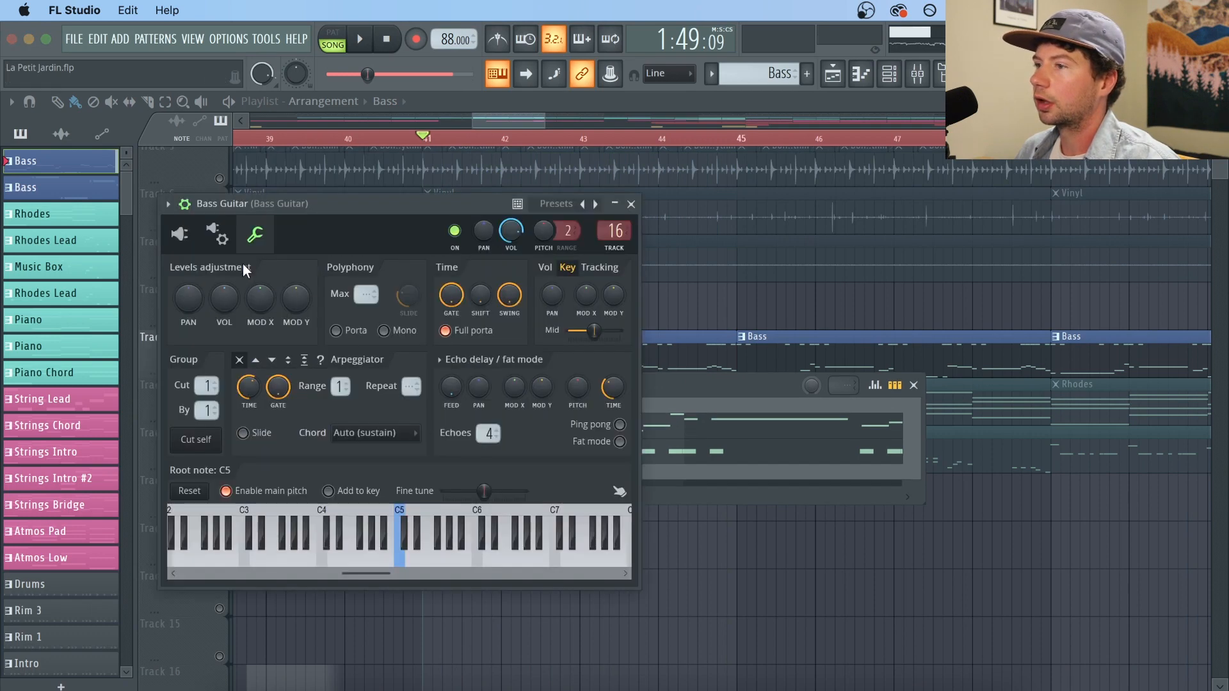
{"action": "left_click", "coordinate": [179, 233]}
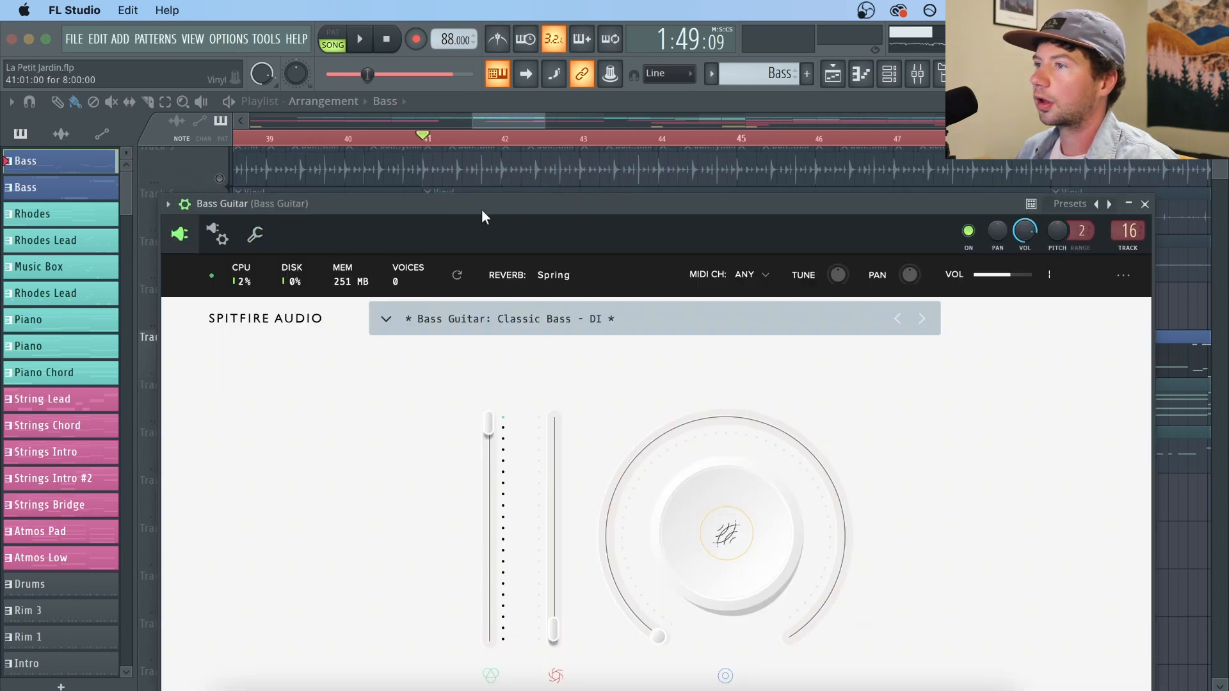
{"action": "left_click_drag", "start_coordinate": [482, 211], "coordinate": [406, 96]}
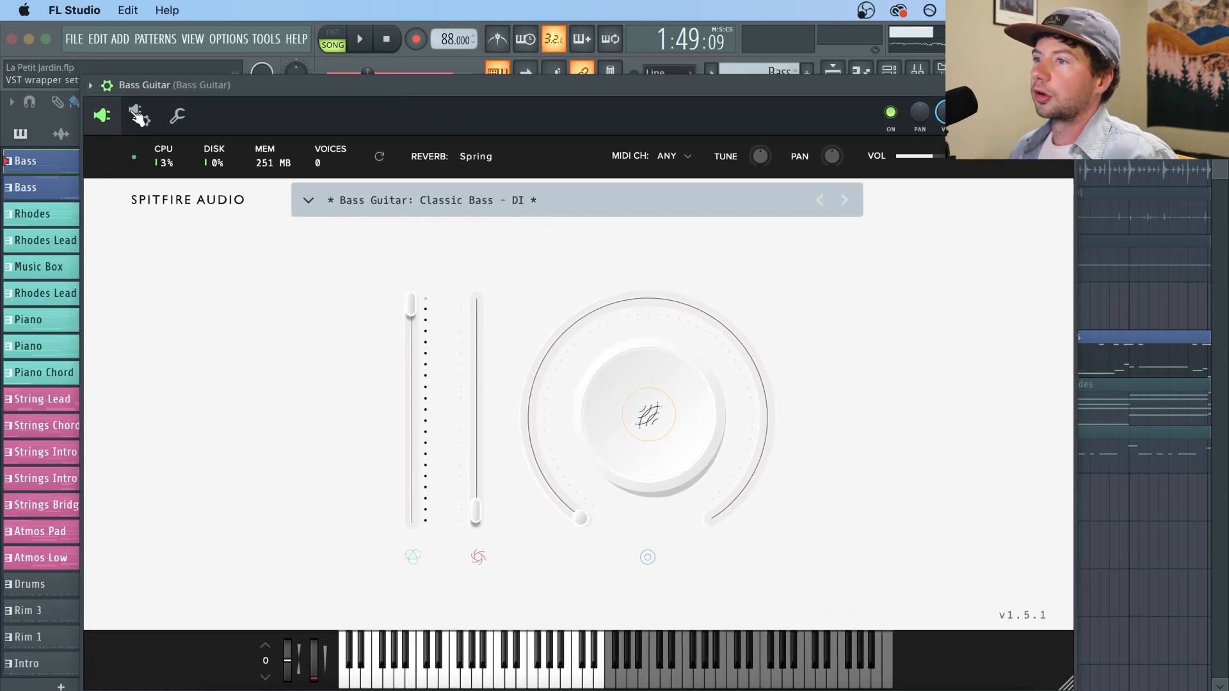
{"action": "left_click", "coordinate": [108, 86]}
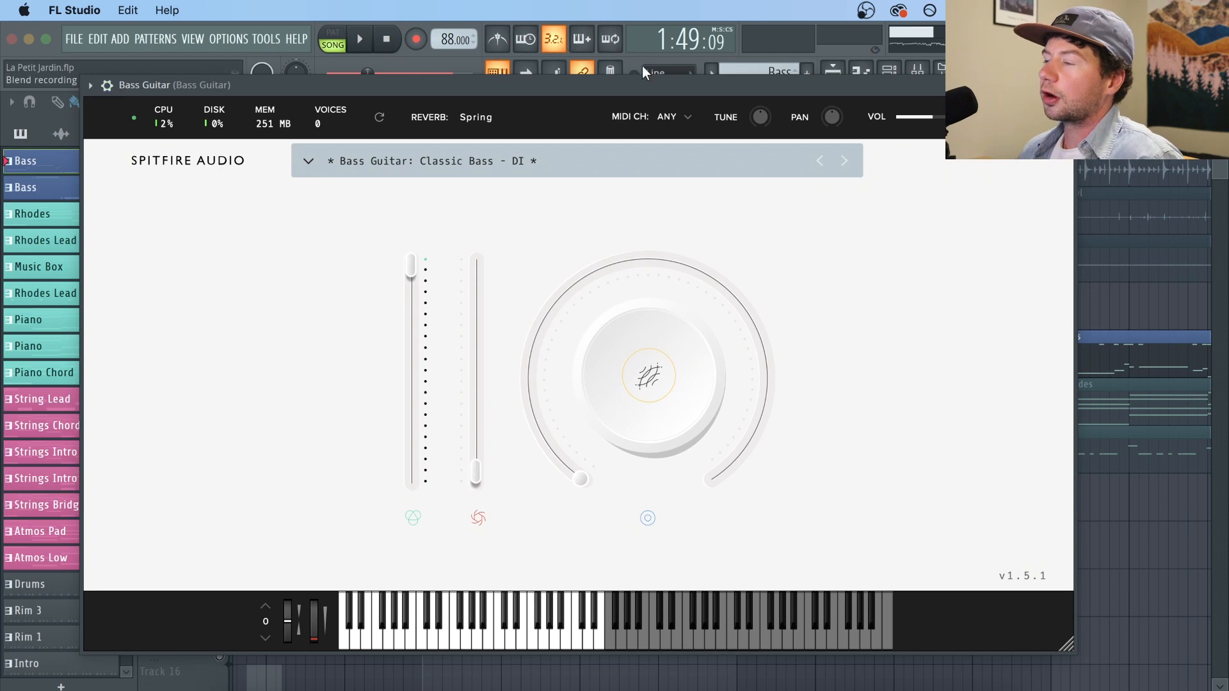
{"action": "left_click_drag", "start_coordinate": [656, 86], "coordinate": [670, 139]}
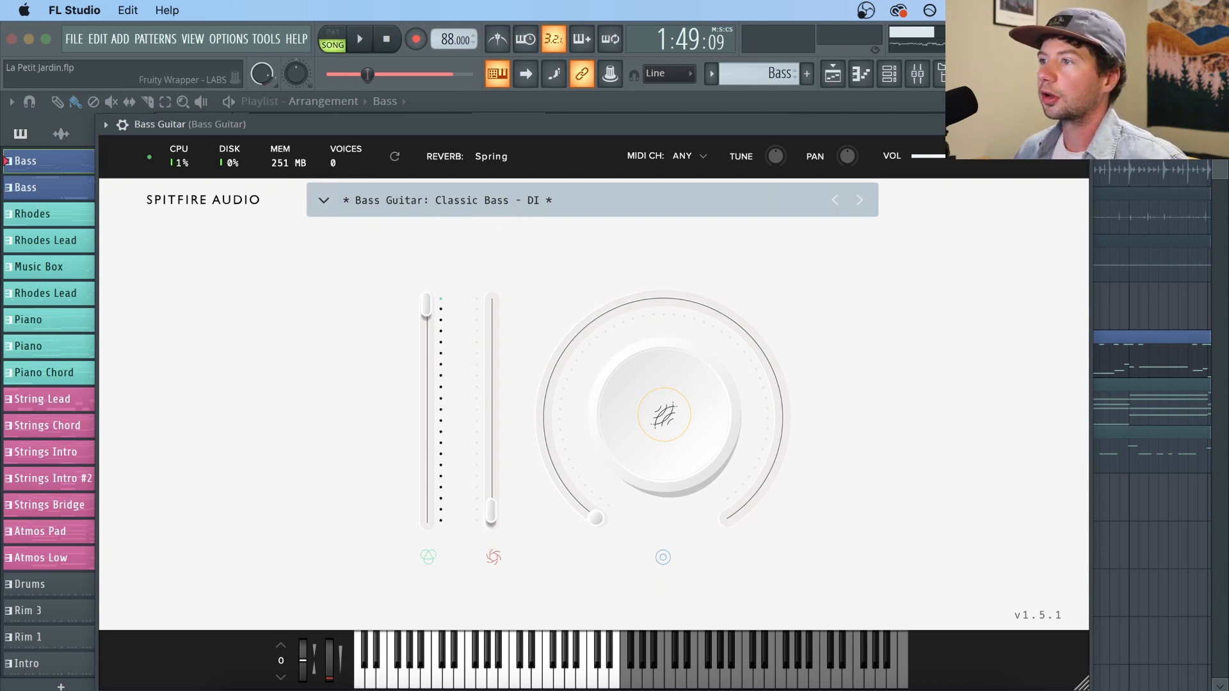
Step: Close the Bass Guitar instrument and play the Bass pattern with the Bass Click channel muted
{"action": "left_click", "coordinate": [1081, 123]}
{"action": "key", "text": "space"}
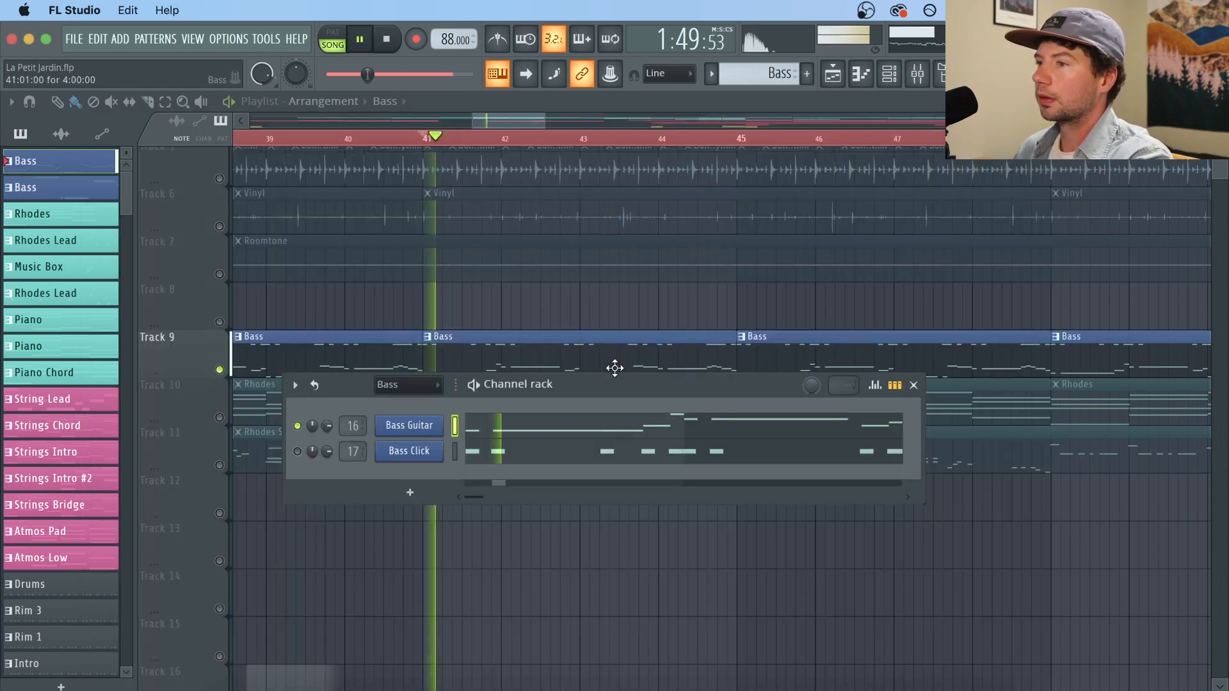
{"action": "key", "text": "space"}
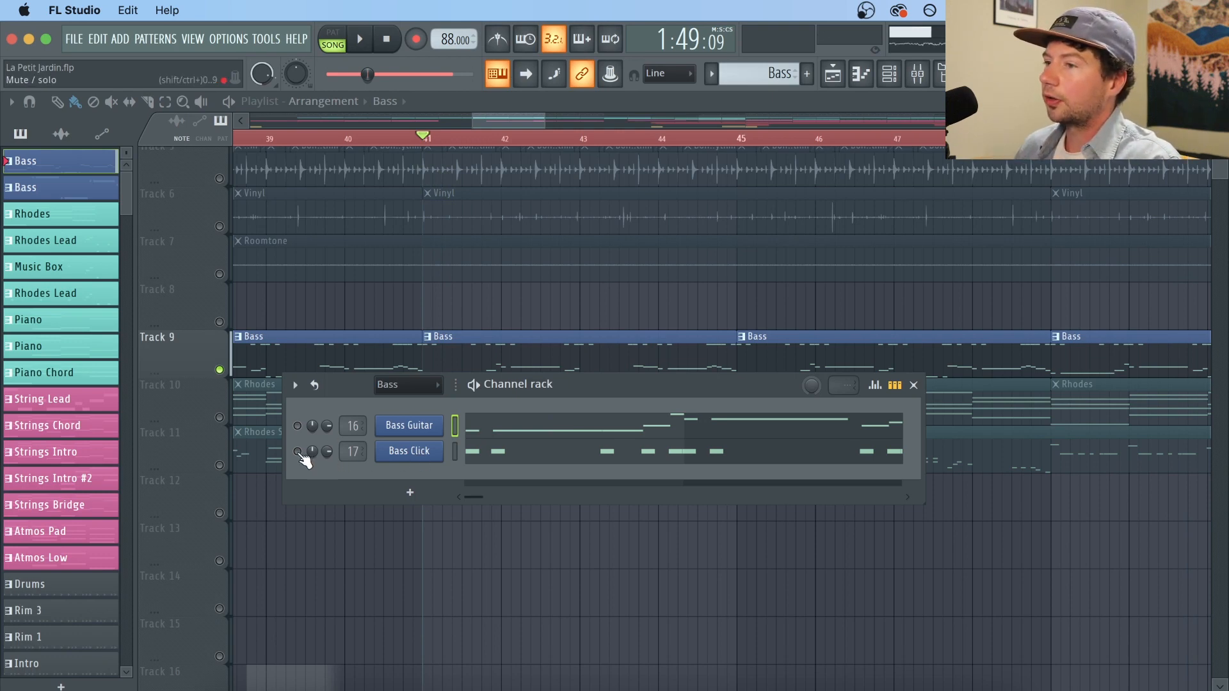
Step: Unmute the Bass Click channel and examine its sample settings and note pattern
{"action": "left_click", "coordinate": [297, 452]}
{"action": "left_click", "coordinate": [378, 452]}
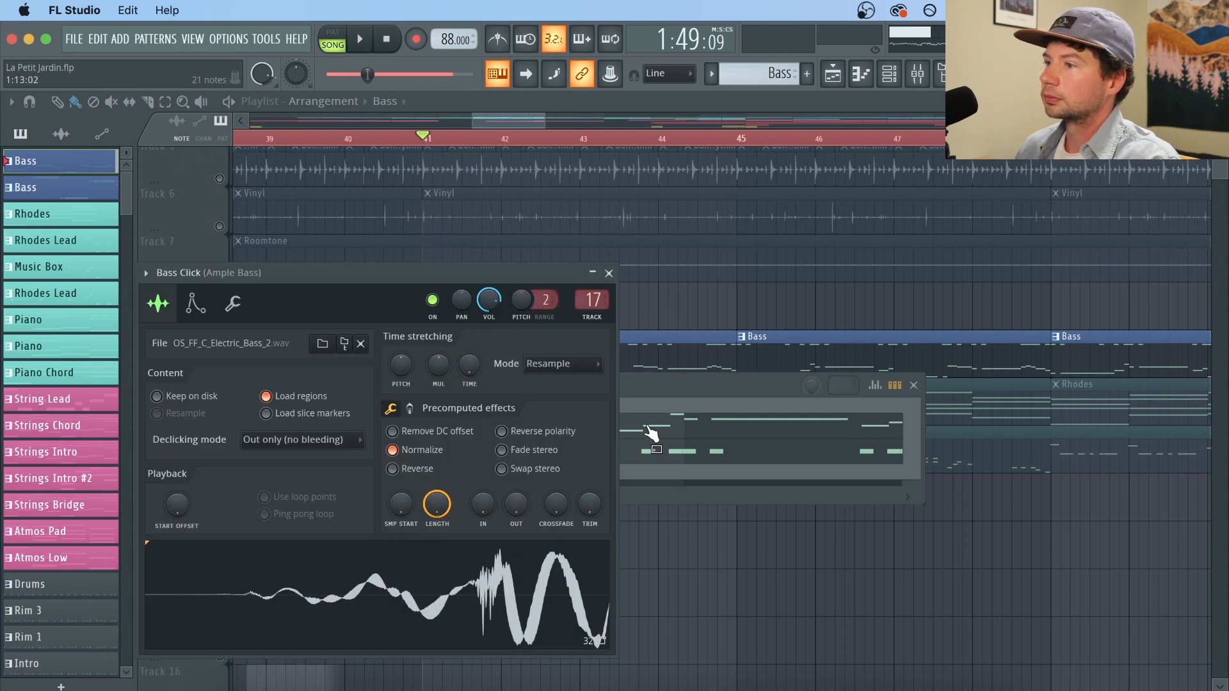
{"action": "left_click", "coordinate": [668, 392]}
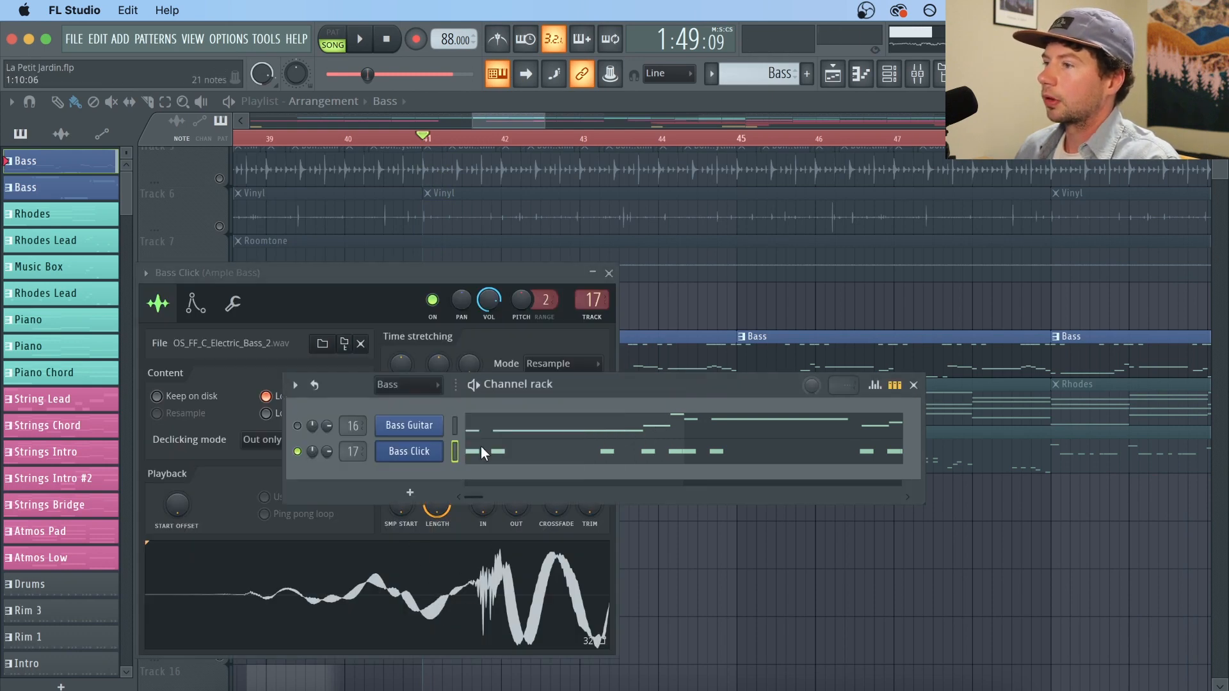
{"action": "left_click", "coordinate": [551, 459]}
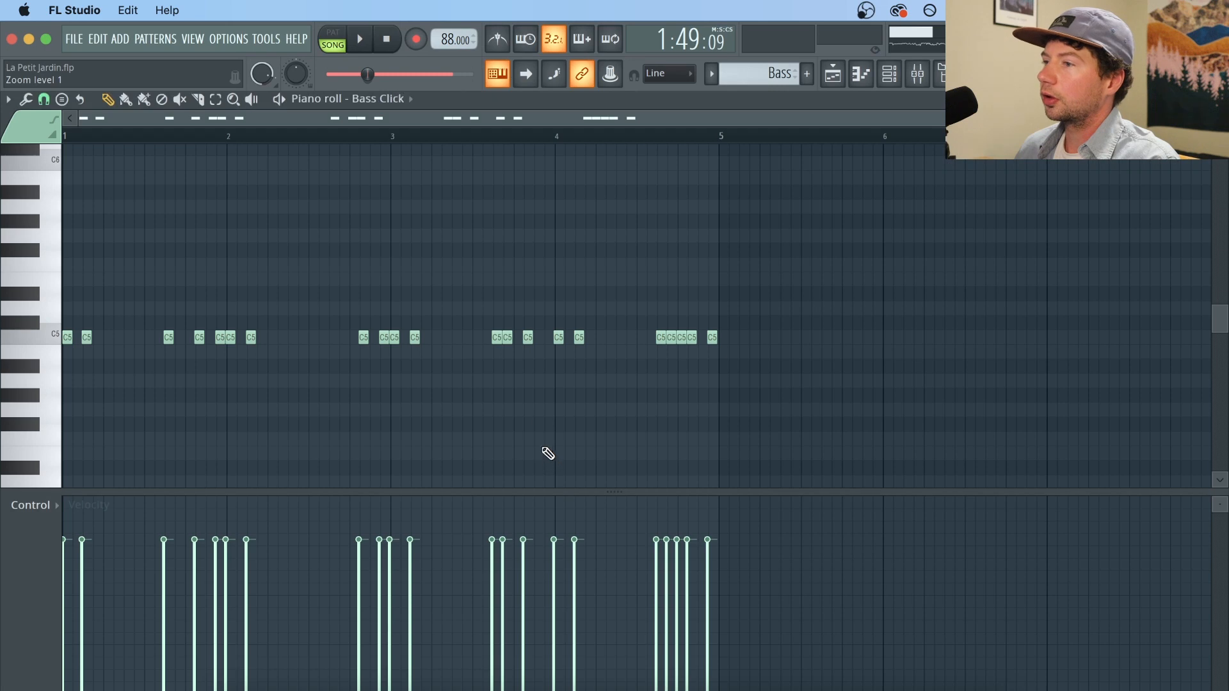
{"action": "left_click", "coordinate": [889, 74]}
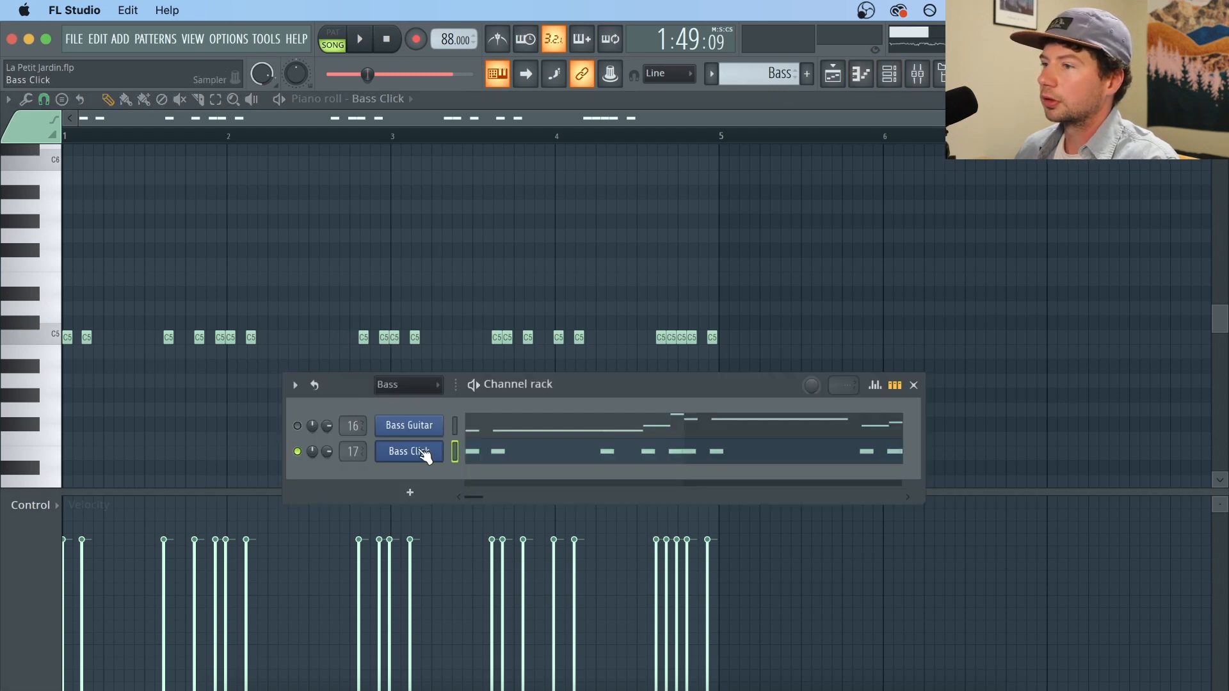
{"action": "key", "text": "F5"}
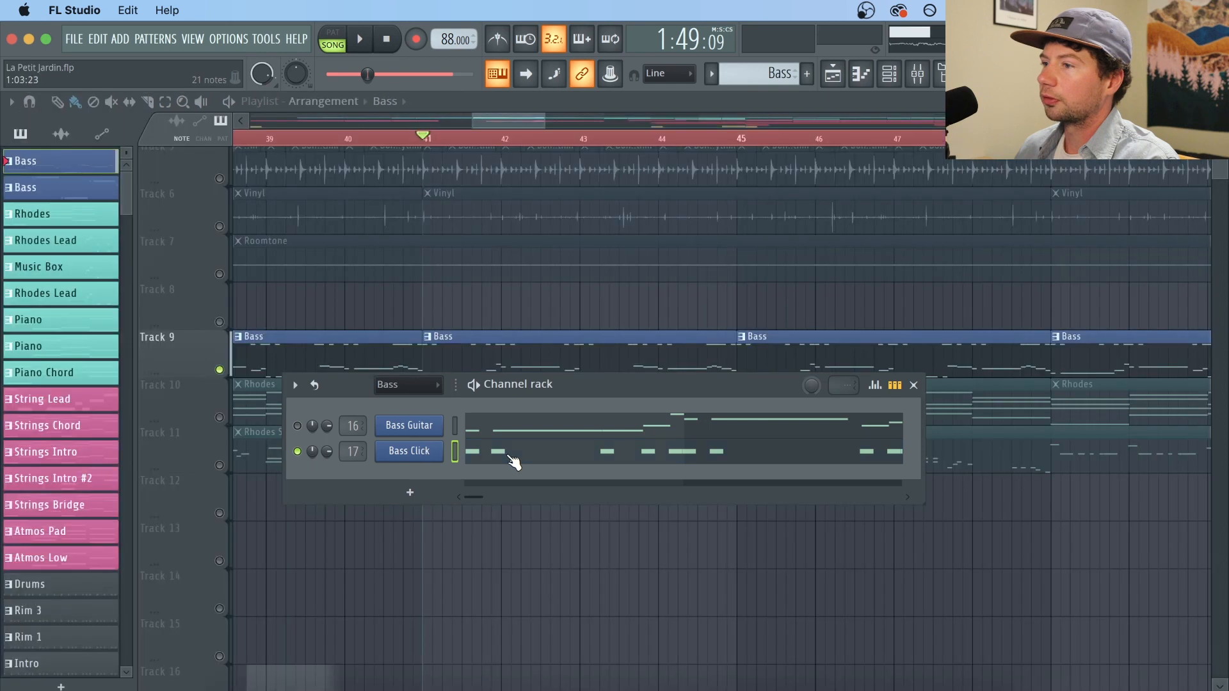
Step: Try transposing all Bass Click notes down from C5 to G4 and audition the result
{"action": "left_click", "coordinate": [514, 461]}
{"action": "key", "text": "ctrl+a"}
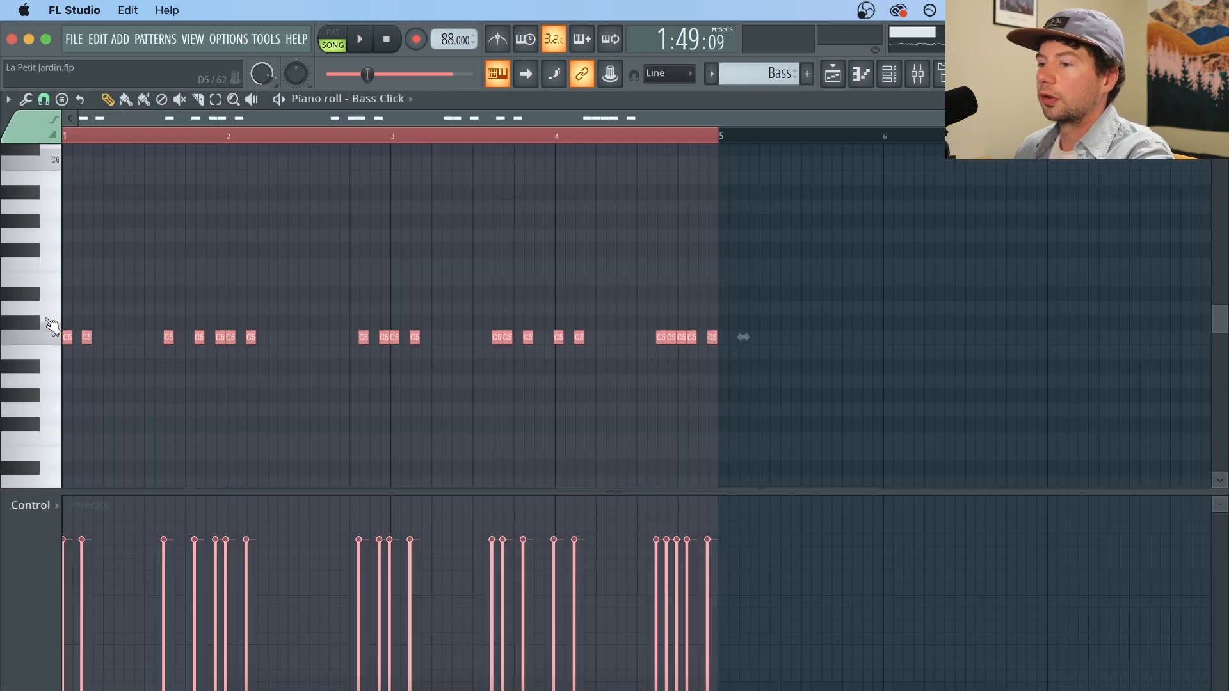
{"action": "key", "text": "shift+Down"}
{"action": "key", "text": "shift+Down"}
{"action": "key", "text": "shift+Down"}
{"action": "key", "text": "shift+Down"}
{"action": "key", "text": "shift+Down"}
{"action": "key", "text": "space"}
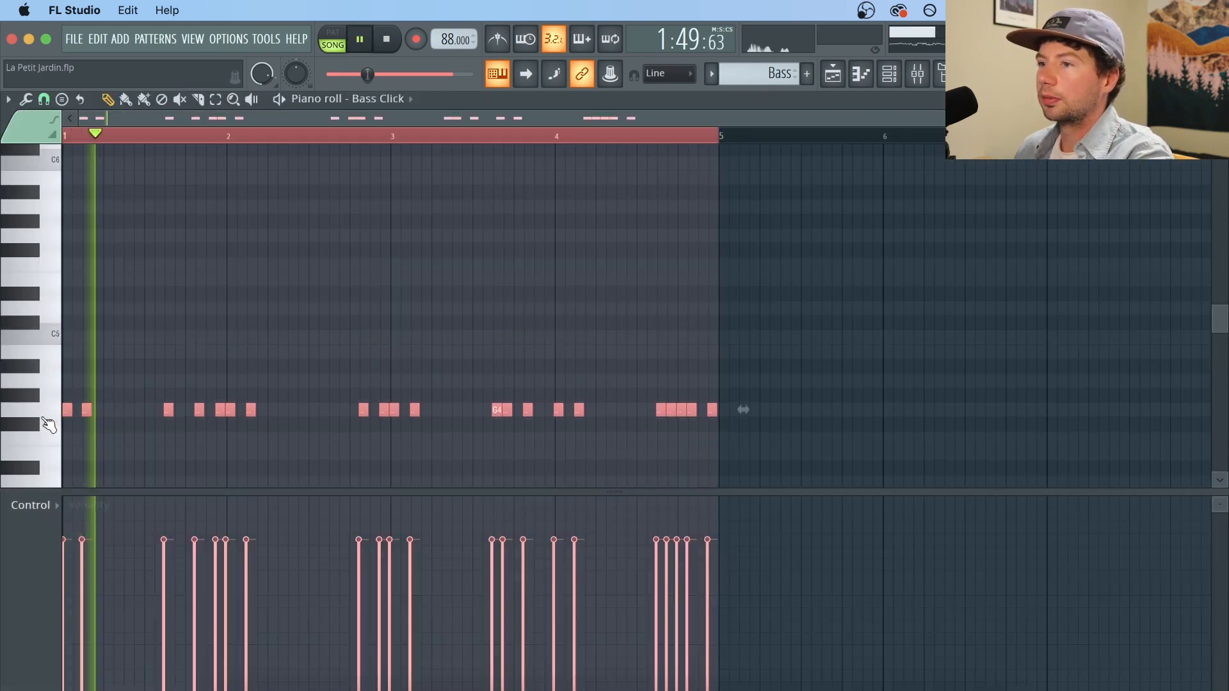
{"action": "key", "text": "space"}
Step: Try moving the Bass Click notes up to F#5, audition them, and undo the move
{"action": "left_click_drag", "start_coordinate": [64, 409], "coordinate": [65, 250]}
{"action": "key", "text": "space"}
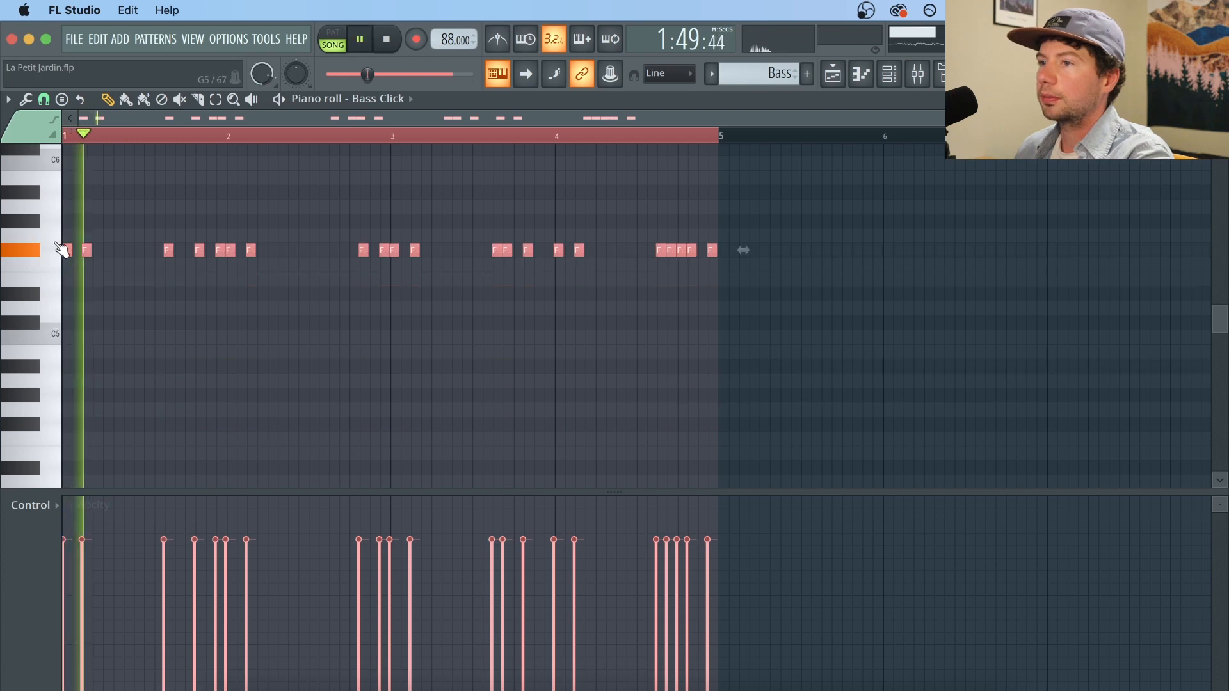
{"action": "key", "text": "space"}
{"action": "key", "text": "ctrl+z"}
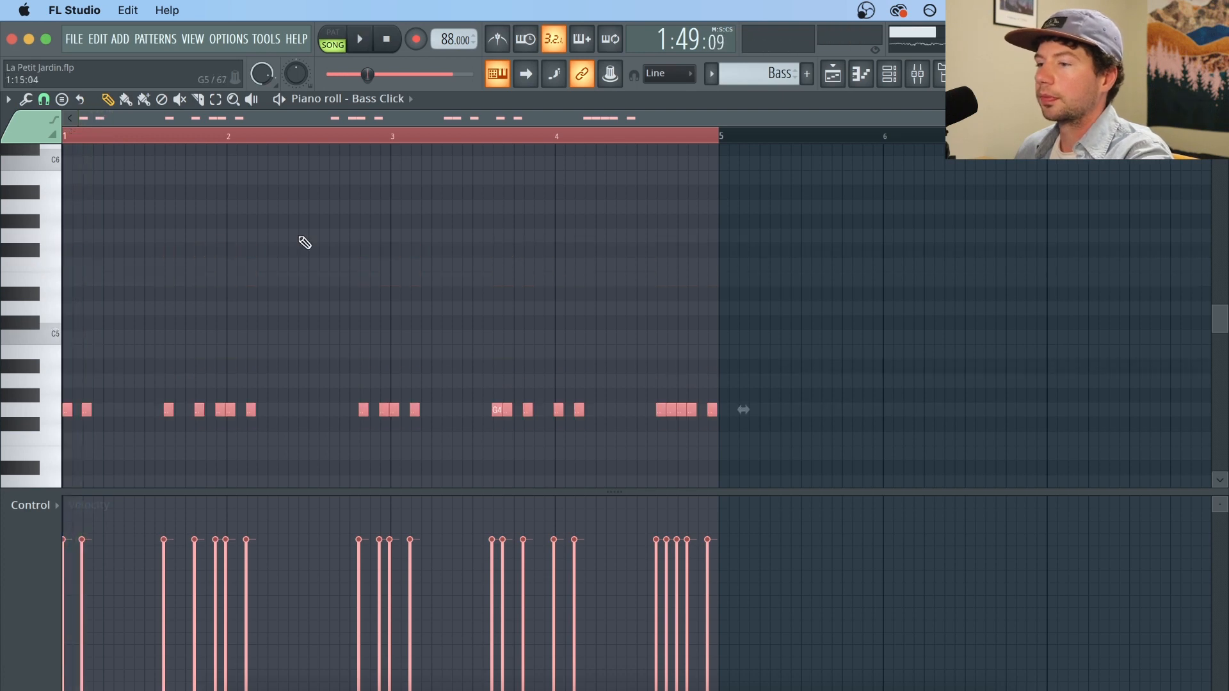
Step: Unmute the Bass Guitar, move the Bass Click notes back to C5 while both layers play, and finish listening in the playlist
{"action": "left_click", "coordinate": [888, 74]}
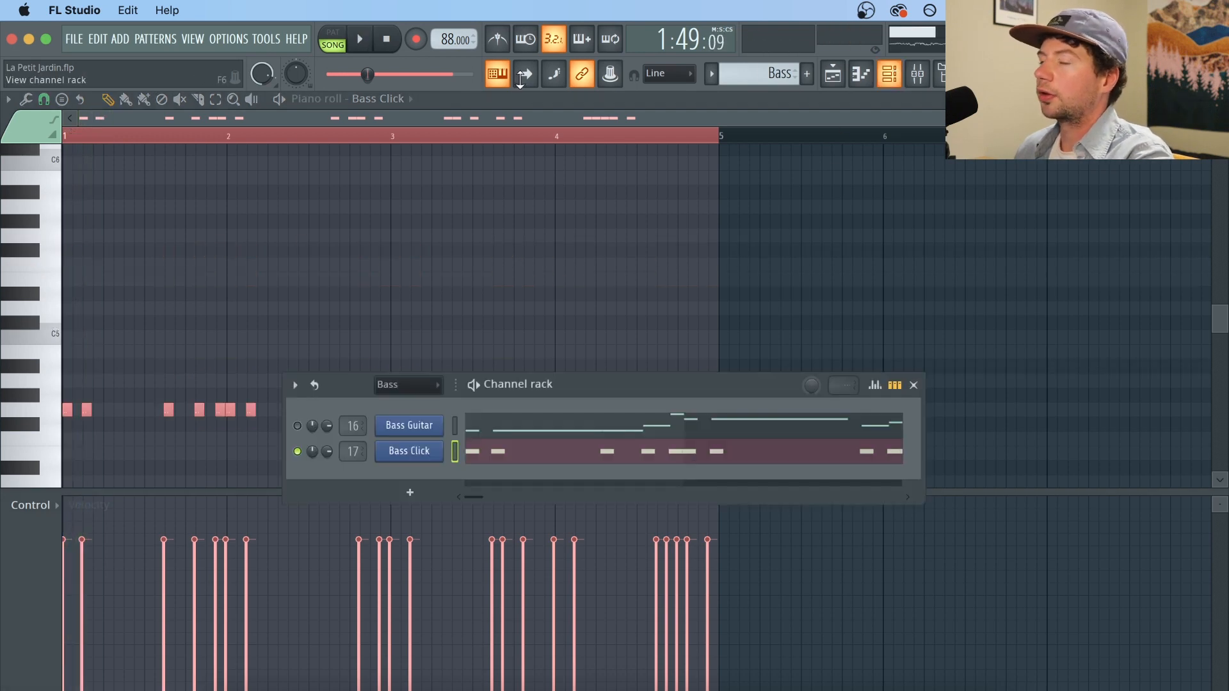
{"action": "left_click", "coordinate": [298, 426]}
{"action": "key", "text": "space"}
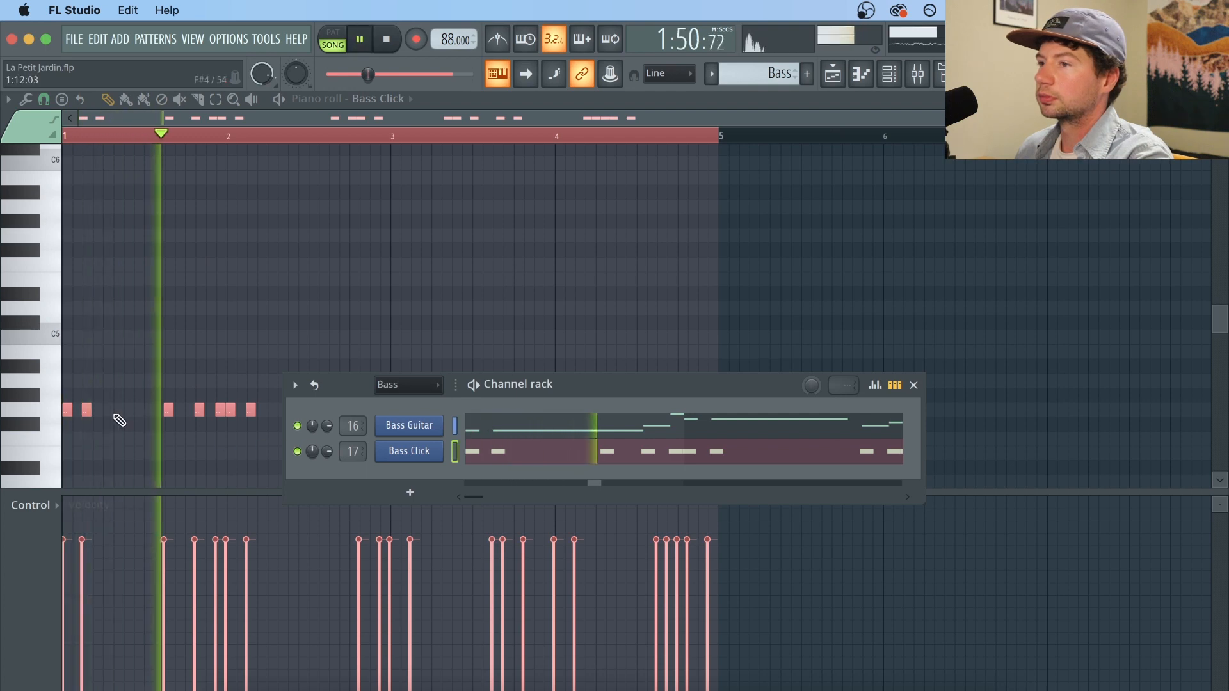
{"action": "left_click_drag", "start_coordinate": [69, 410], "coordinate": [71, 348]}
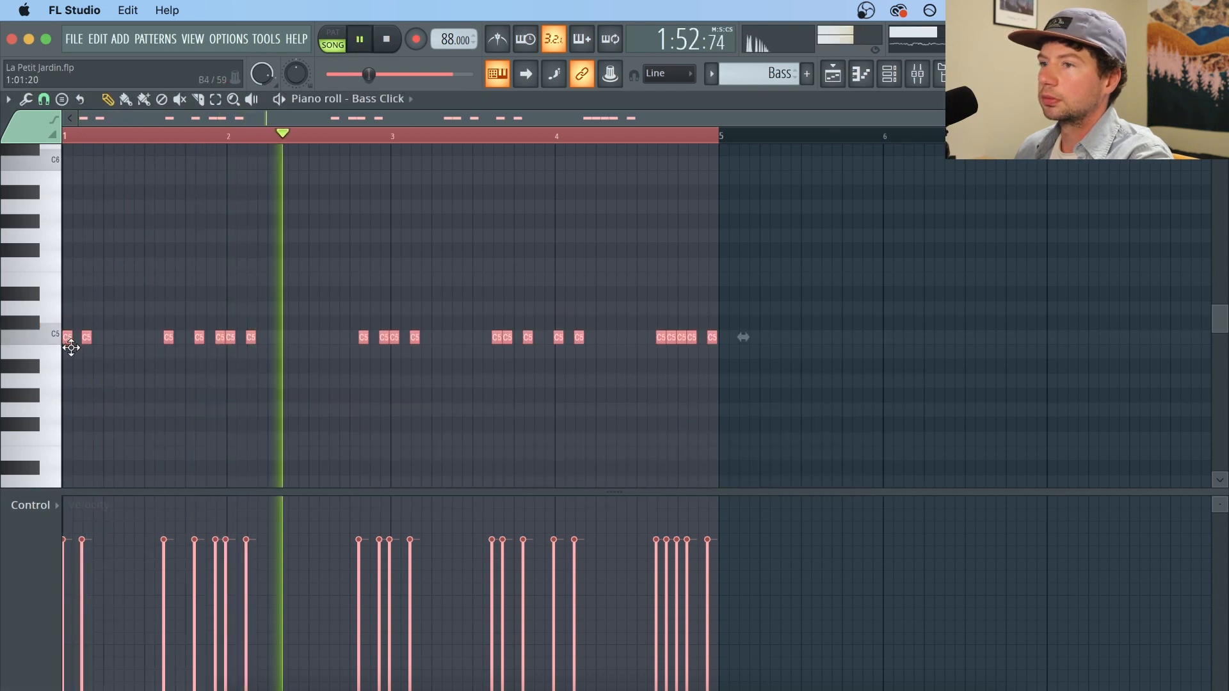
{"action": "left_click", "coordinate": [833, 74]}
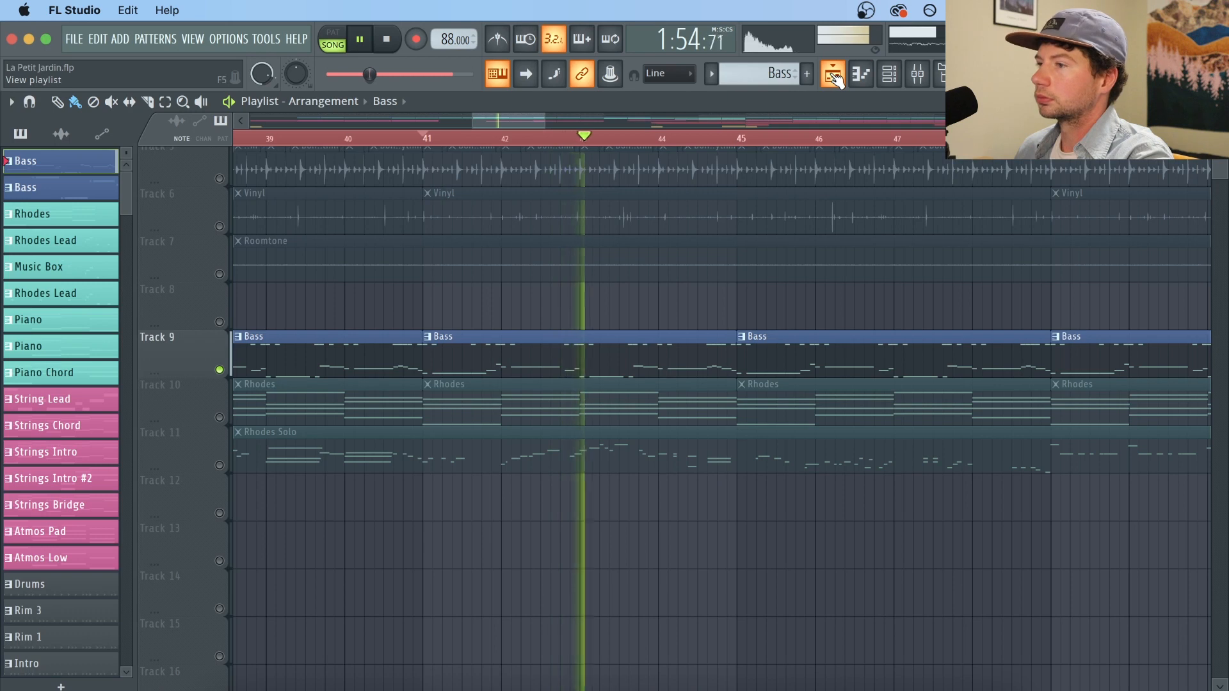
{"action": "key", "text": "space"}
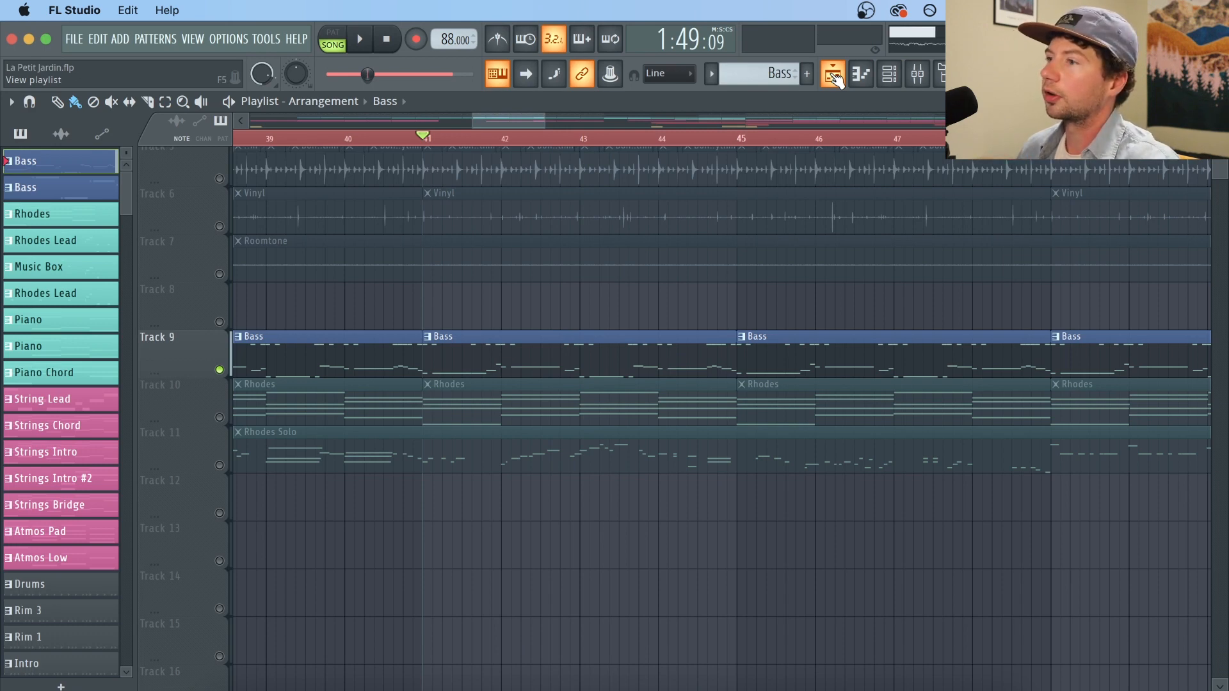
Step: Review the mixer effects on the Bass Guitar and Ample Bass tracks, including the Ample Bass Fruity parametric EQ 2
{"action": "scroll", "coordinate": [819, 138], "scroll_direction": "down", "scroll_amount": 3}
{"action": "left_click", "coordinate": [919, 78]}
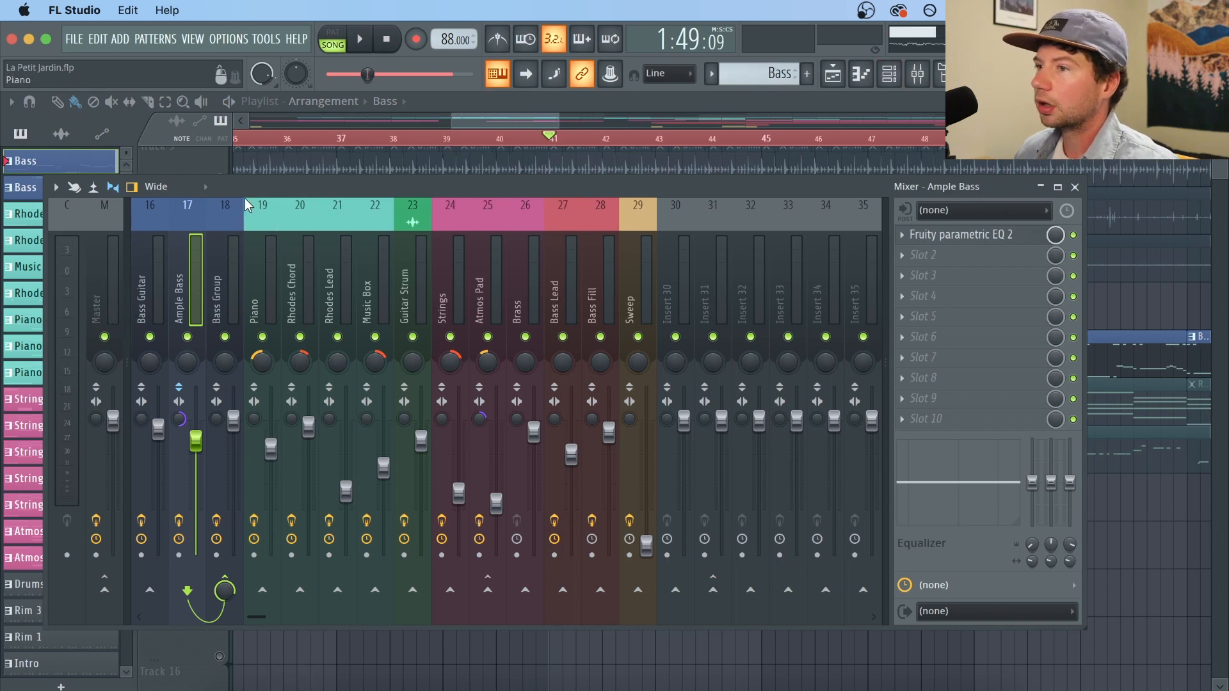
{"action": "left_click_drag", "start_coordinate": [246, 190], "coordinate": [301, 187]}
{"action": "left_click", "coordinate": [208, 301]}
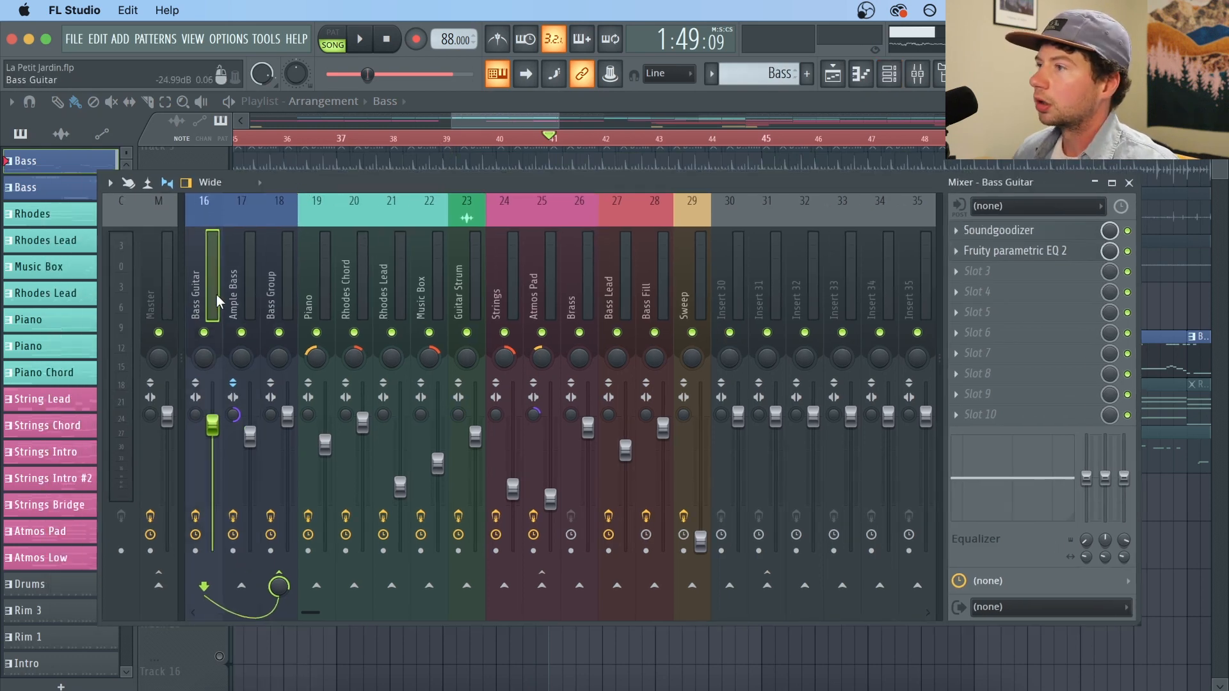
{"action": "left_click", "coordinate": [236, 301]}
{"action": "left_click", "coordinate": [1044, 232]}
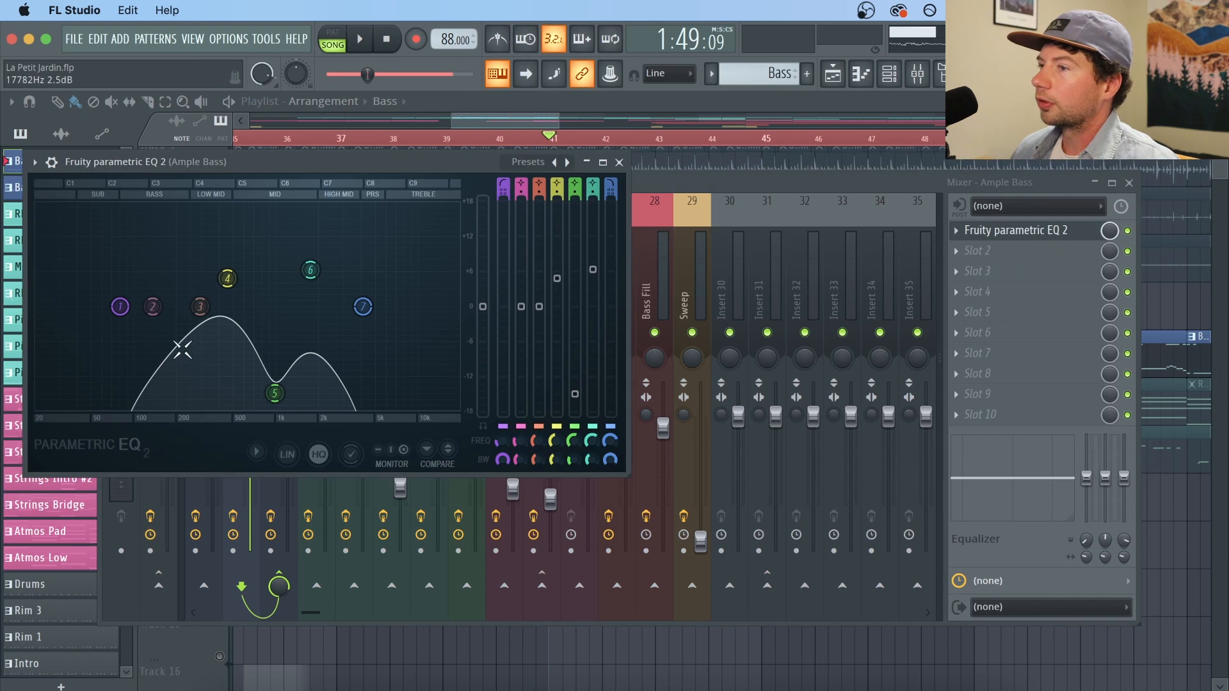
Step: Solo the Ample Bass mixer track, play it, and return to the playlist
{"action": "left_click", "coordinate": [653, 187]}
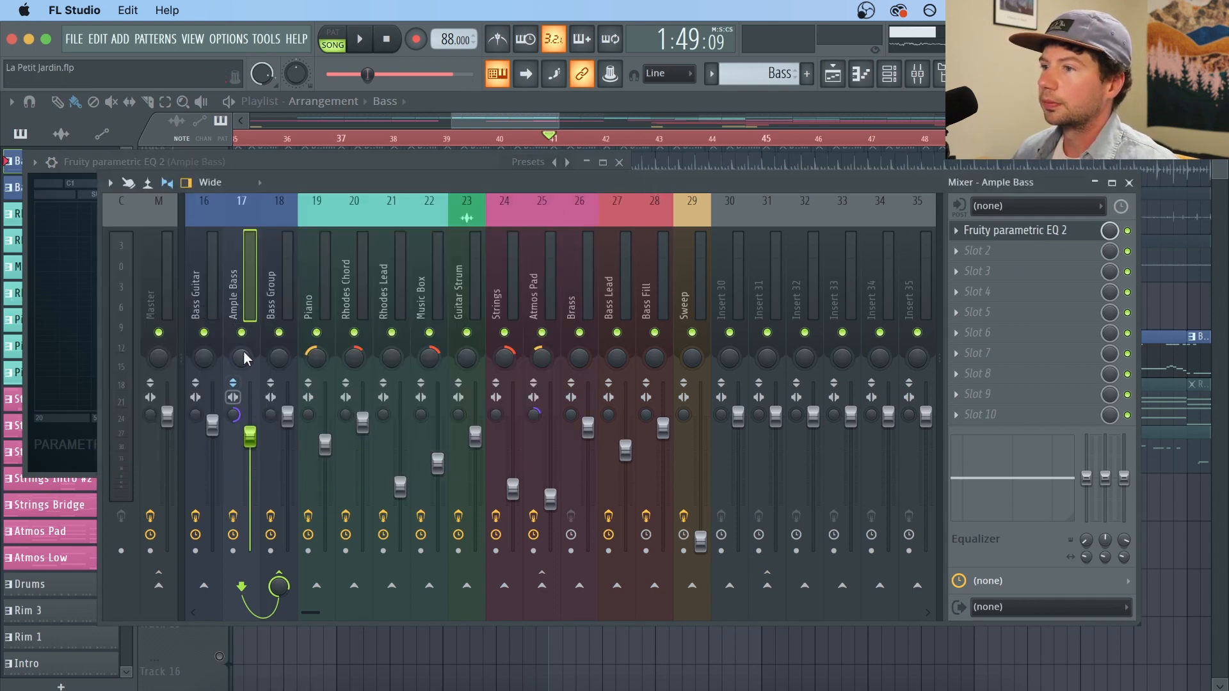
{"action": "right_click", "coordinate": [241, 332]}
{"action": "key", "text": "space"}
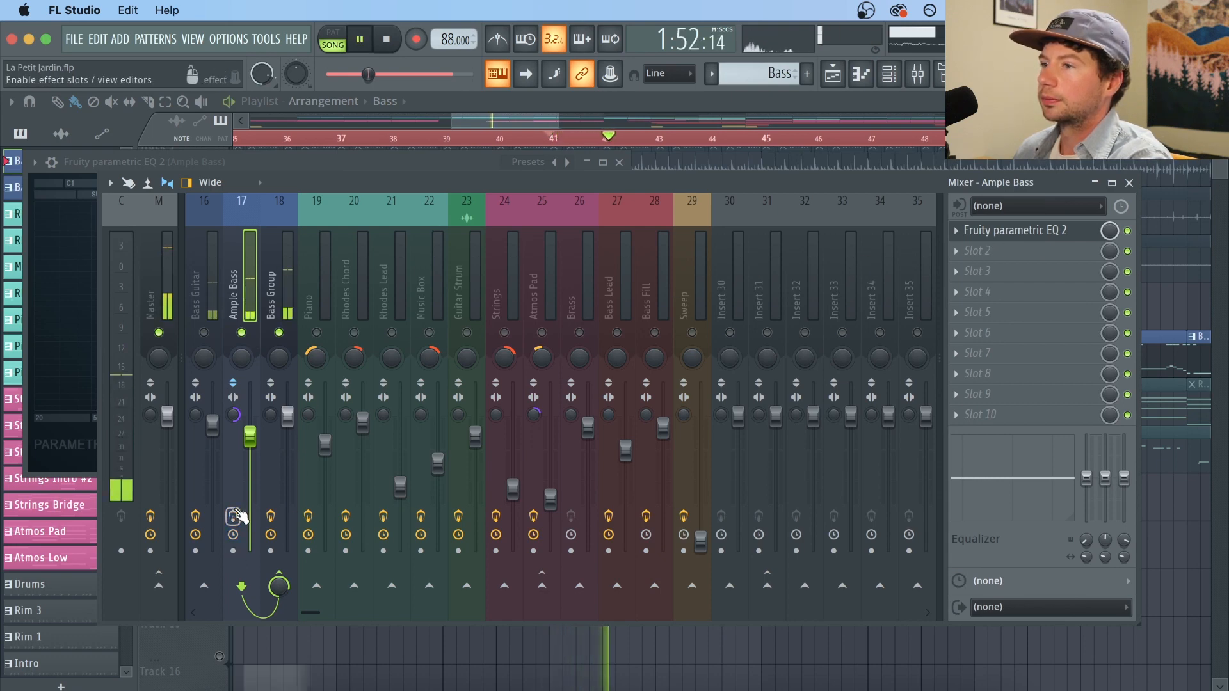
{"action": "key", "text": "space"}
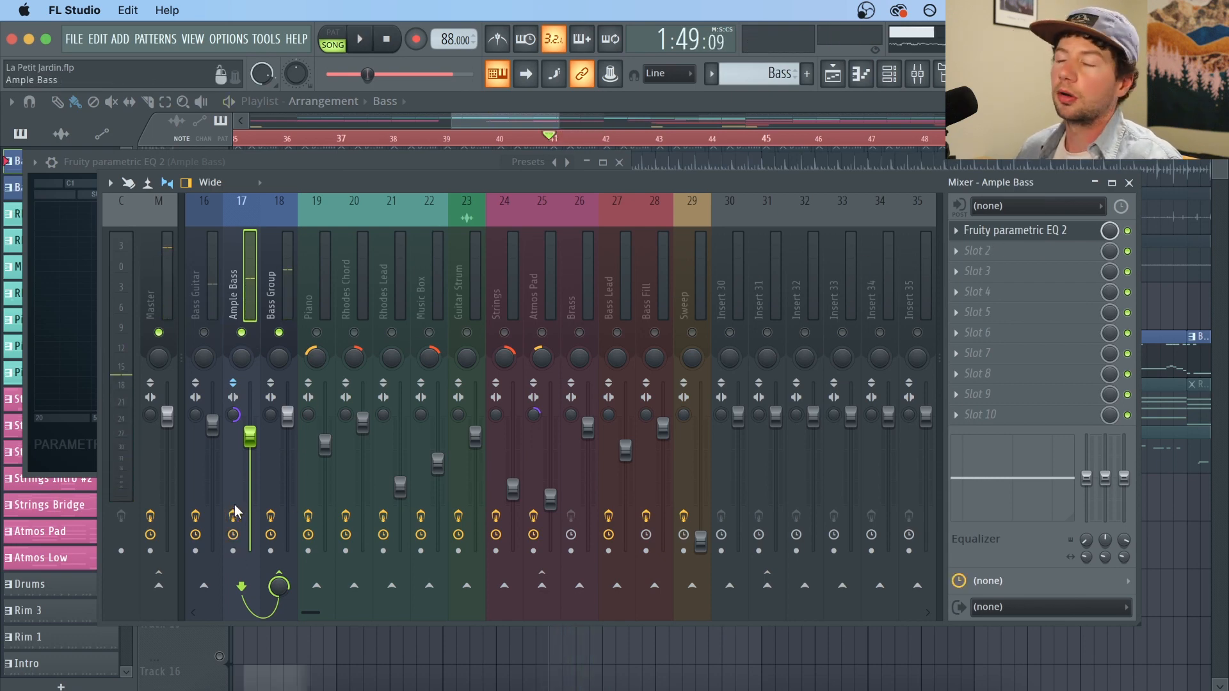
{"action": "left_click", "coordinate": [523, 121]}
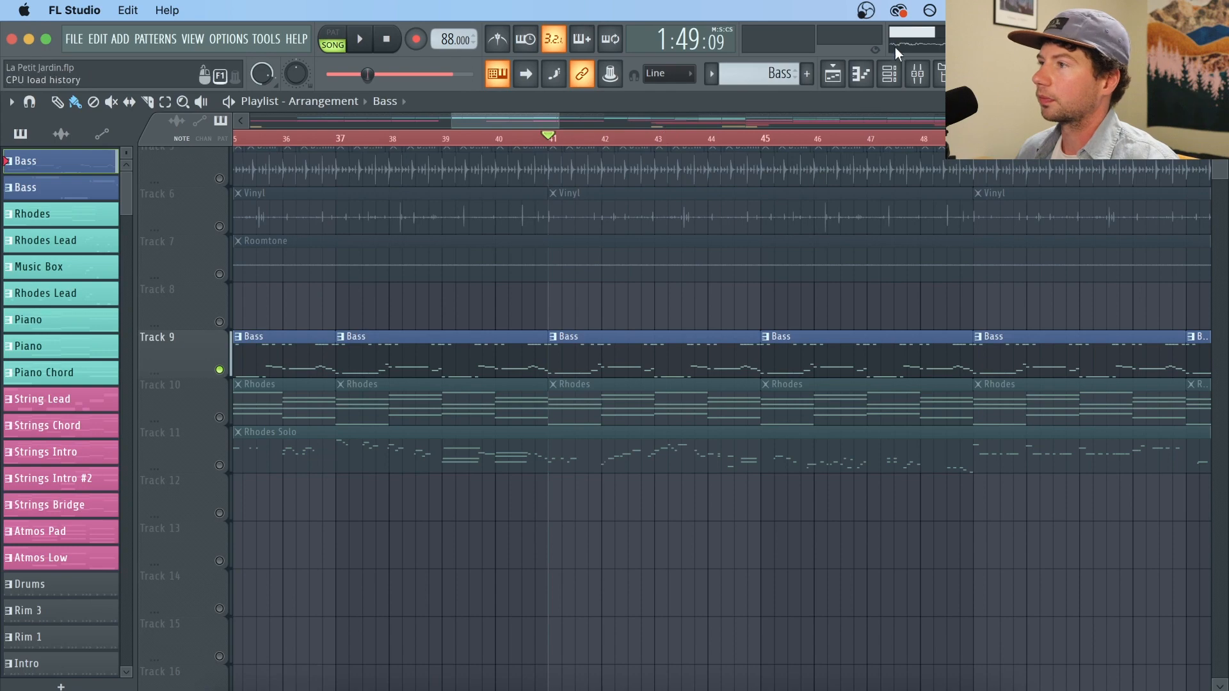
Step: Solo the Rhodes on Track 10, play it from bar 41, and open the Rhodes Chord notes in the piano roll
{"action": "scroll", "coordinate": [631, 142], "scroll_direction": "down", "scroll_amount": 5}
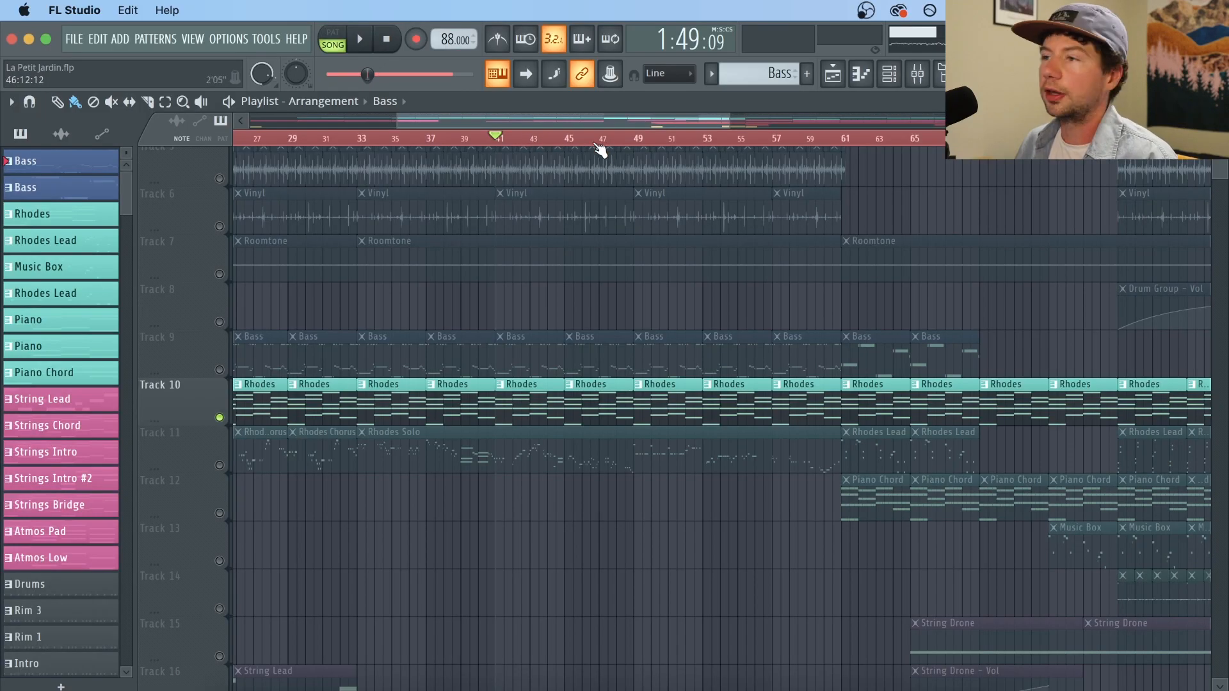
{"action": "scroll", "coordinate": [601, 147], "scroll_direction": "up", "scroll_amount": 4}
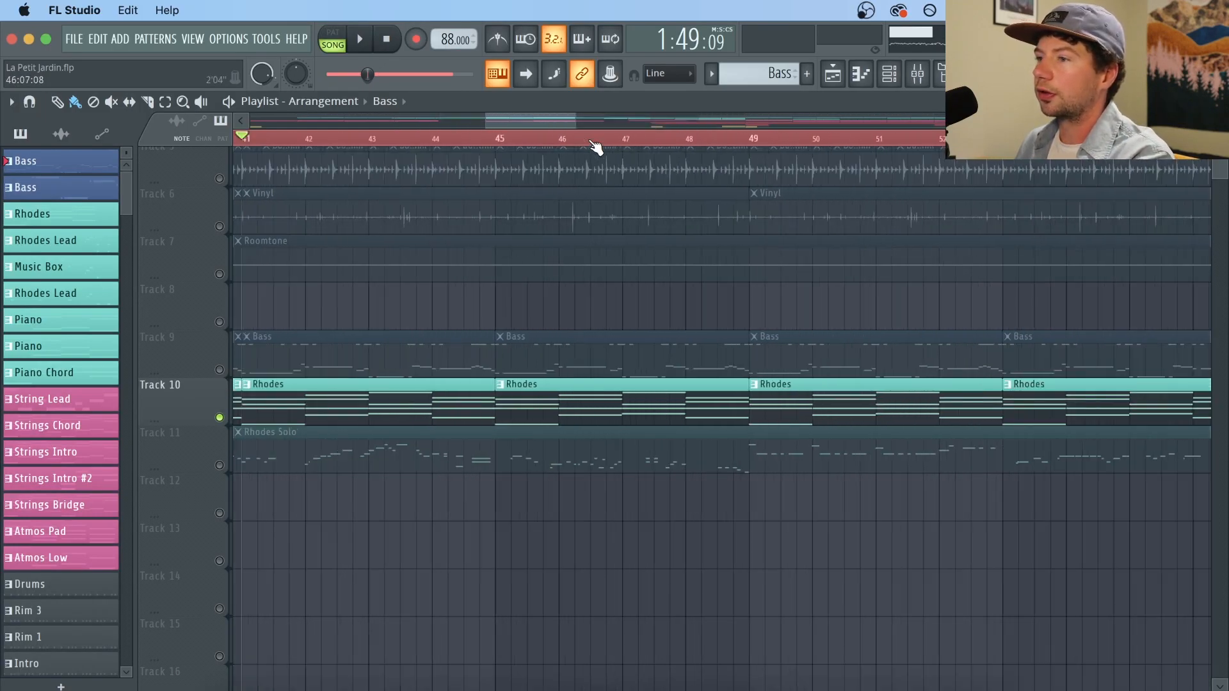
{"action": "key", "text": "space"}
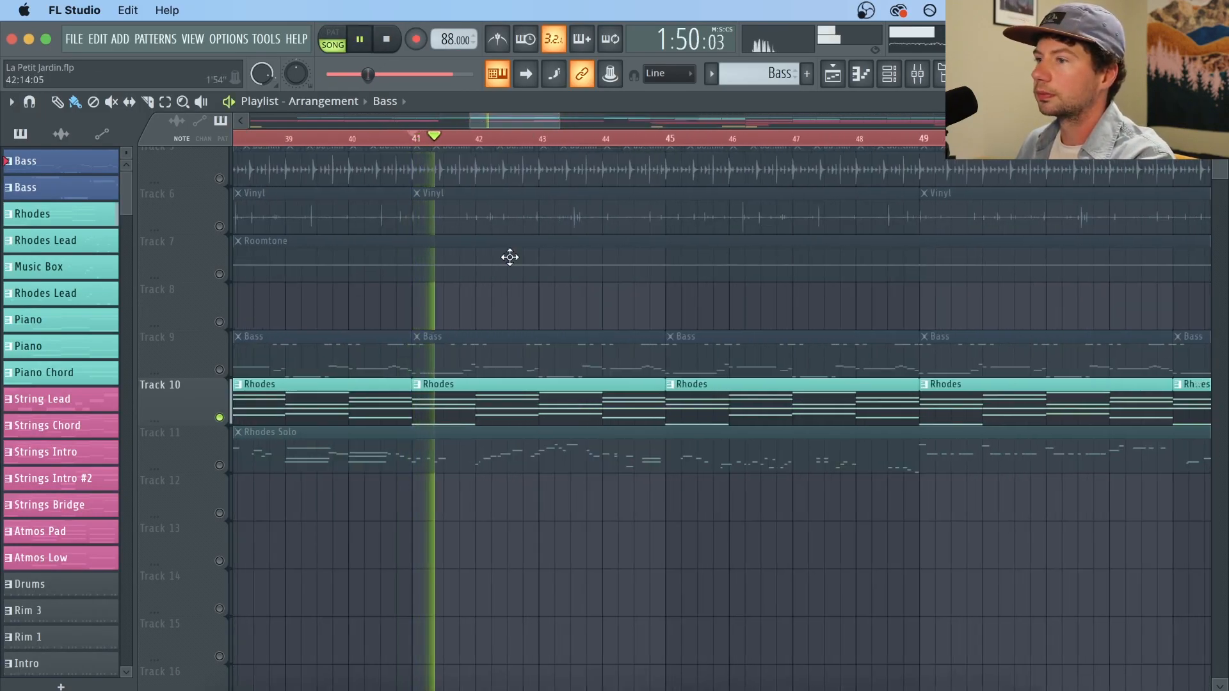
{"action": "double_click", "coordinate": [474, 417]}
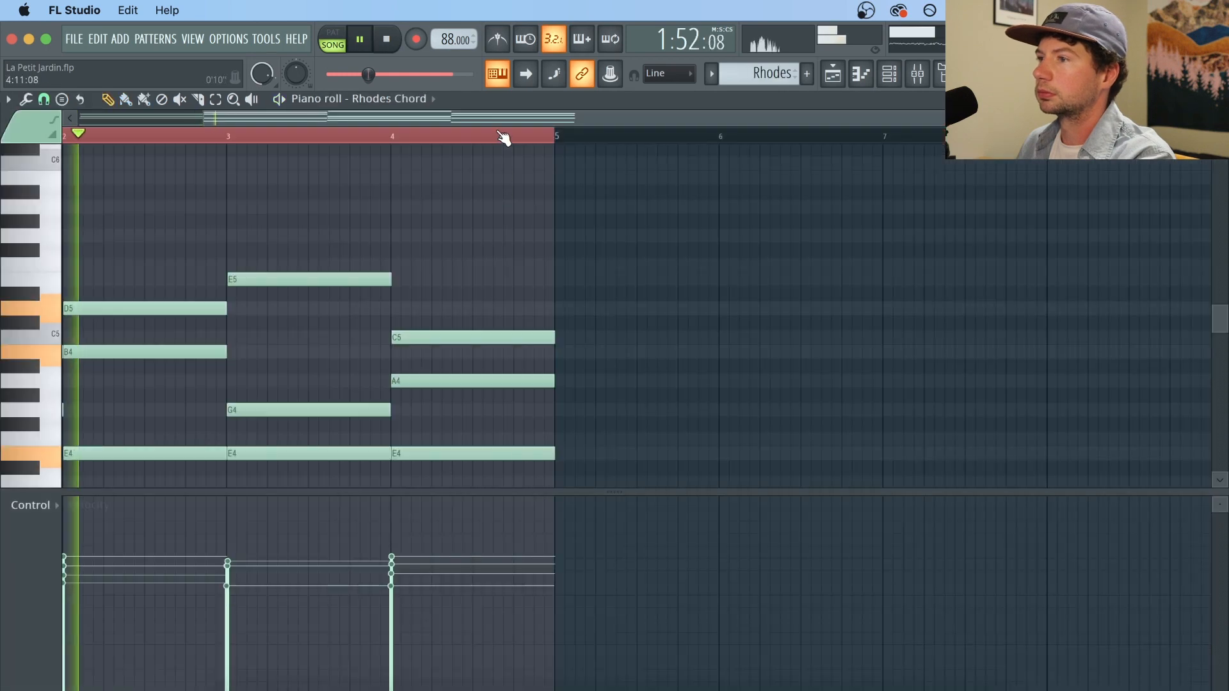
Step: Examine the Rhodes Chord notes in the piano roll during playback, including the lower chord tones, and stop the song
{"action": "scroll", "coordinate": [502, 137], "scroll_direction": "down", "scroll_amount": 1}
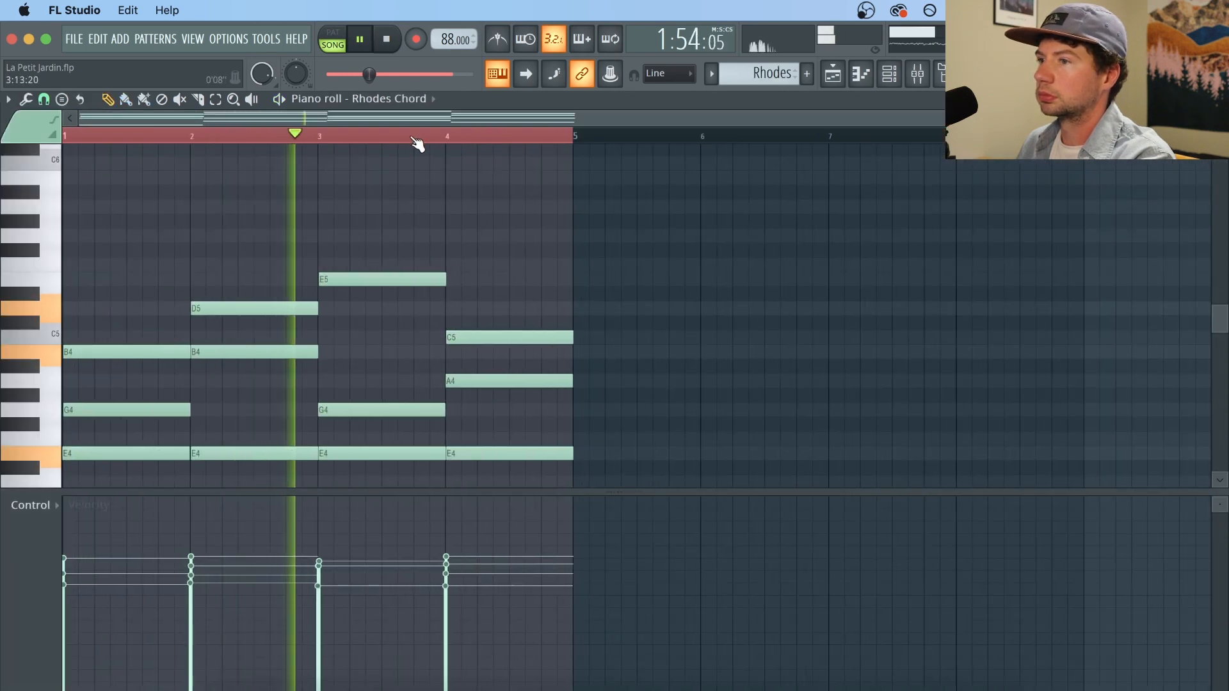
{"action": "scroll", "coordinate": [455, 146], "scroll_direction": "up", "scroll_amount": 3}
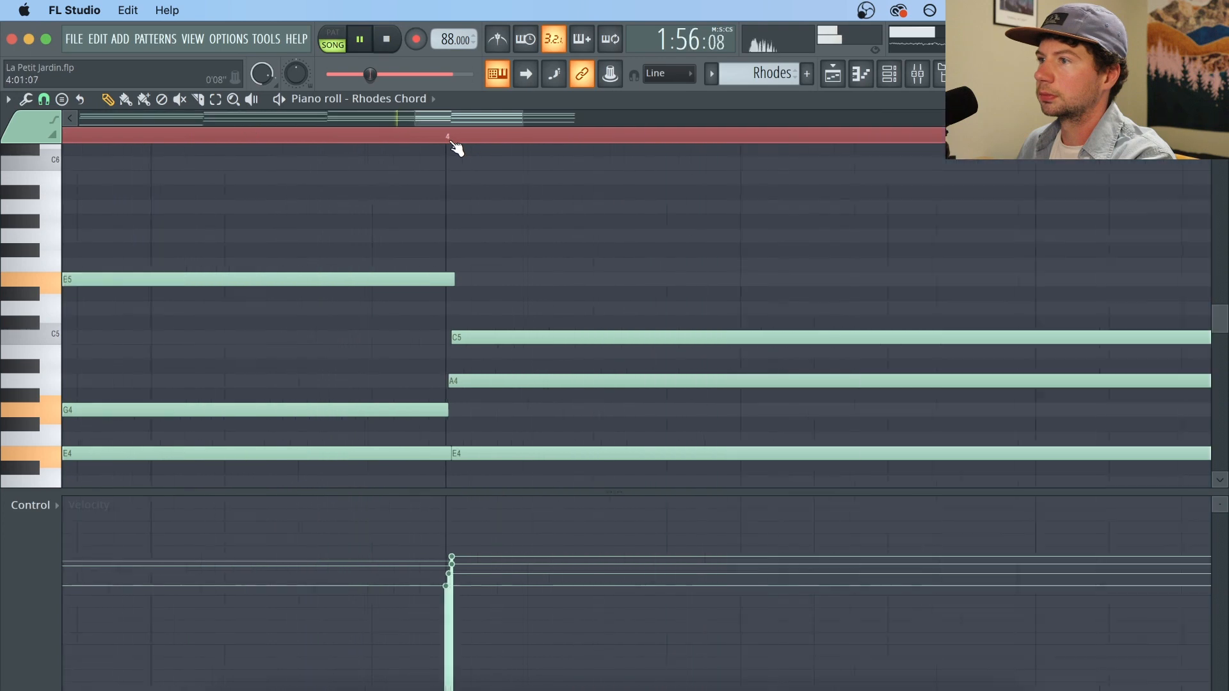
{"action": "scroll", "coordinate": [550, 209], "scroll_direction": "down", "scroll_amount": 3}
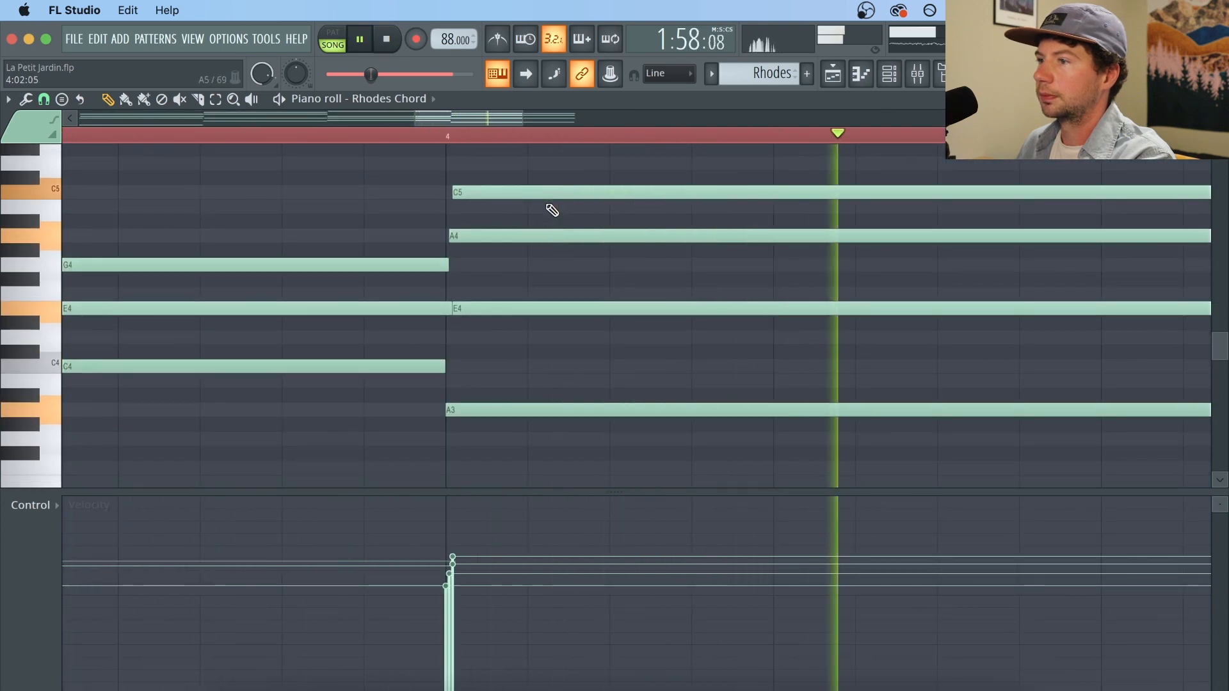
{"action": "key", "text": "space"}
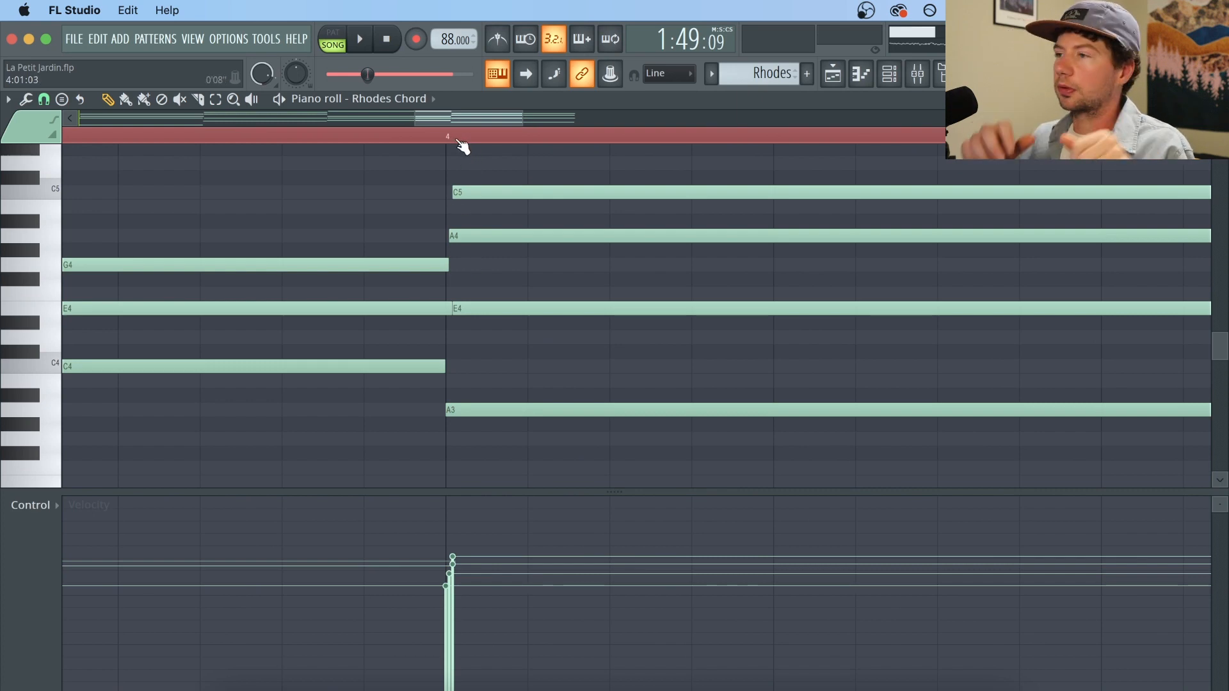
Step: Inspect the Rhodes Chord channel's Spitfire Audio electric piano instrument and return to the playlist
{"action": "left_click", "coordinate": [891, 76]}
{"action": "left_click", "coordinate": [891, 75]}
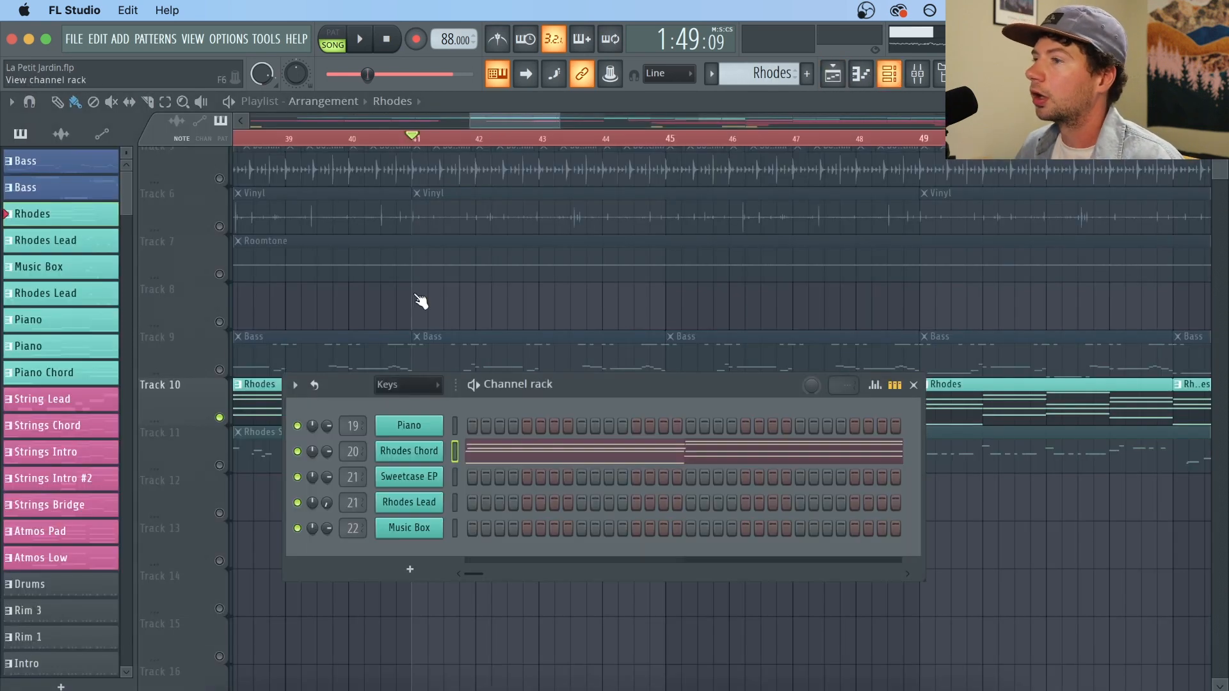
{"action": "left_click", "coordinate": [401, 451]}
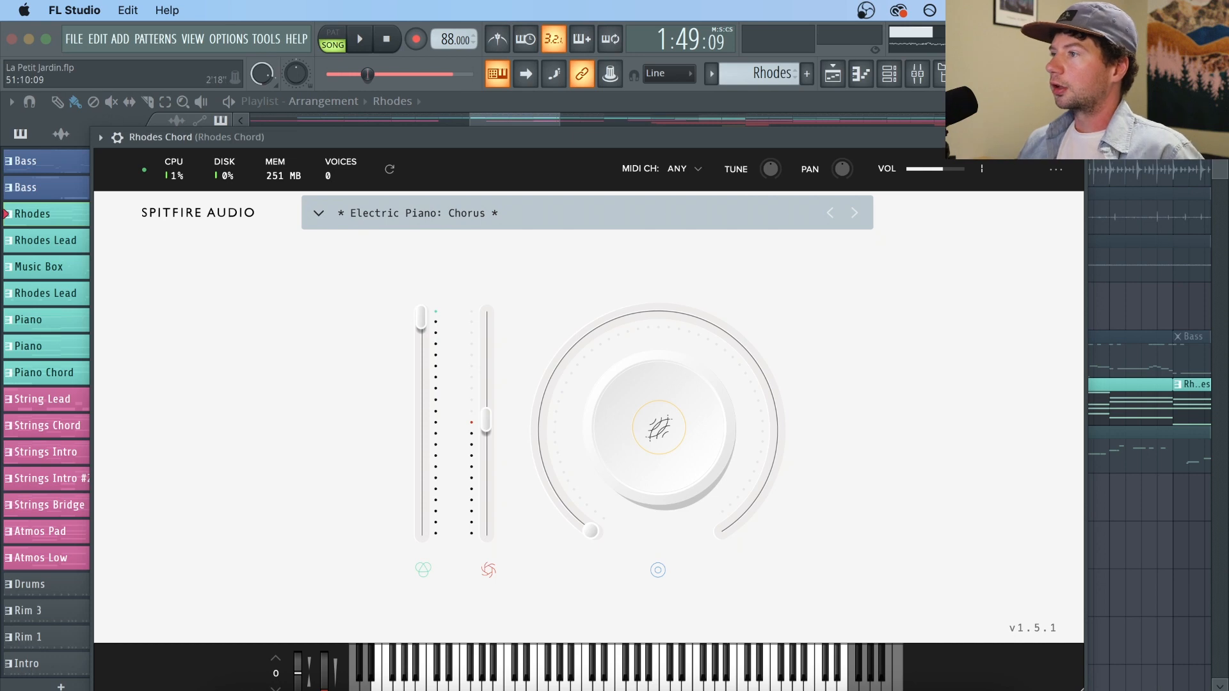
{"action": "key", "text": "Escape"}
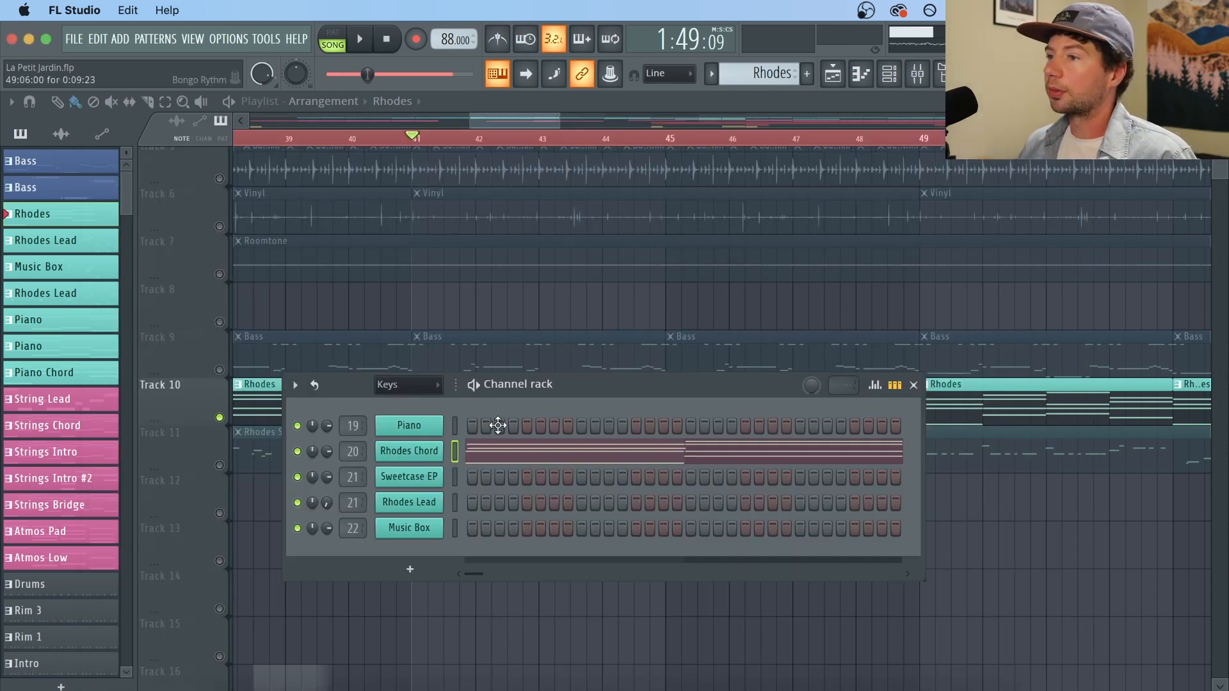
{"action": "key", "text": "Escape"}
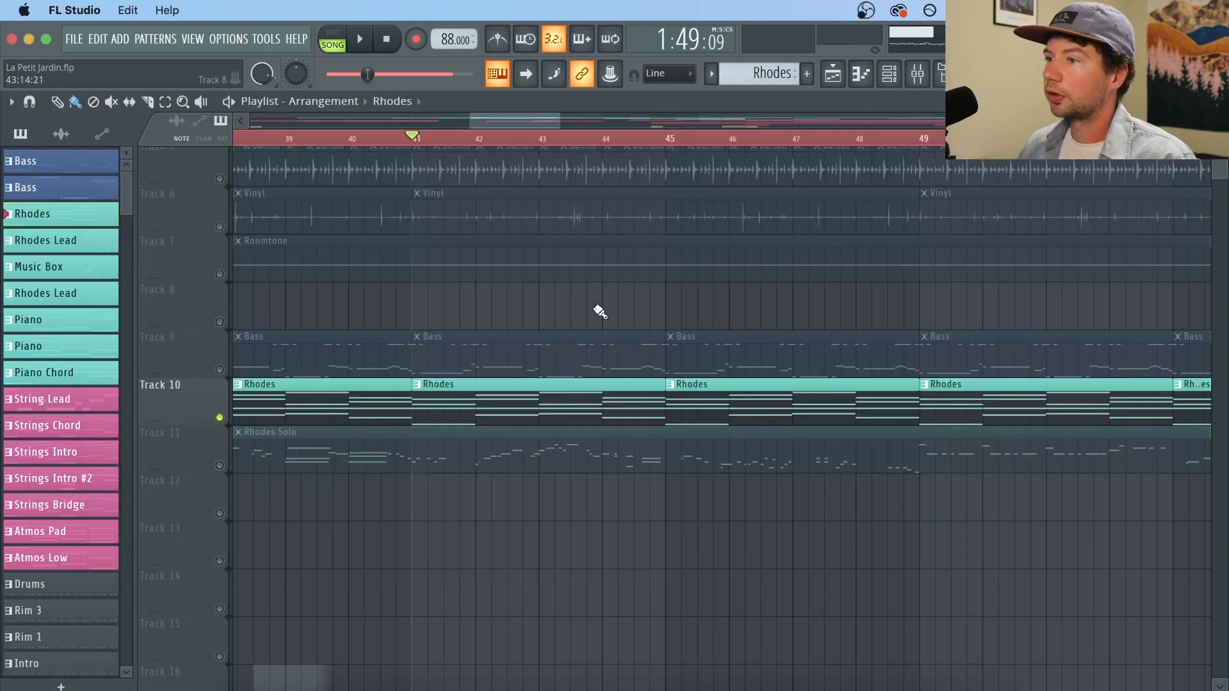
Step: Audition the Gross Beat Tremelo Slw effect on the Rhodes Chord mixer track while varying its volume mix
{"action": "left_click", "coordinate": [917, 74]}
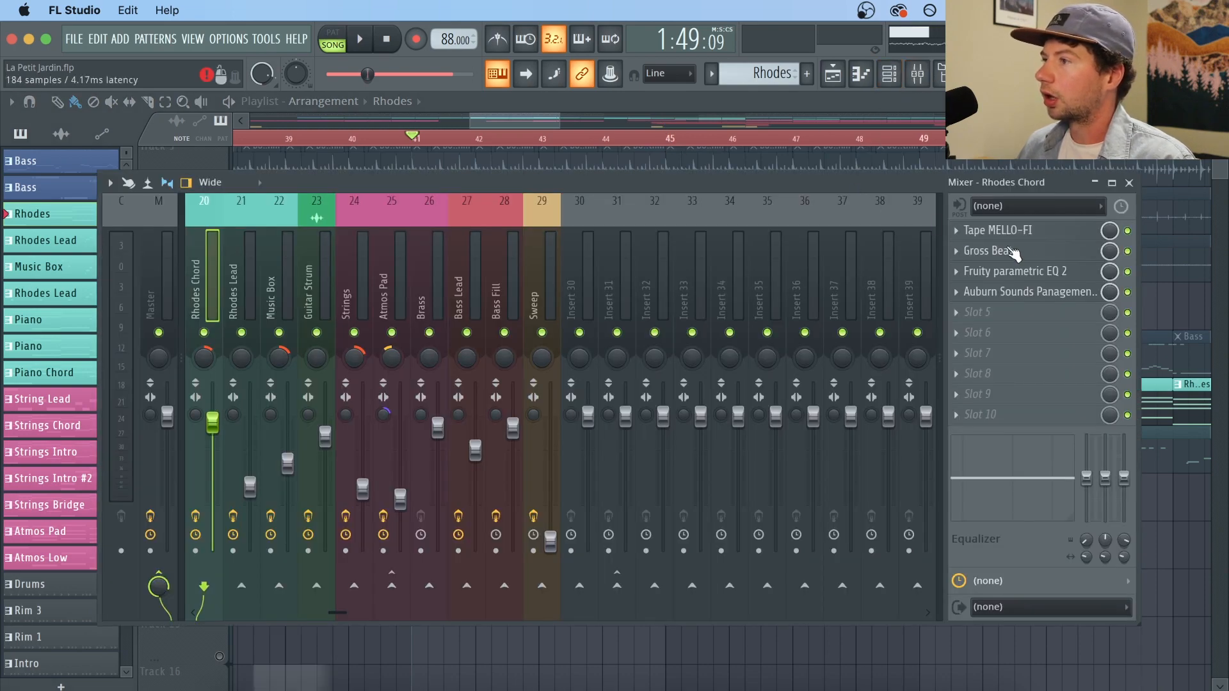
{"action": "left_click", "coordinate": [1037, 254]}
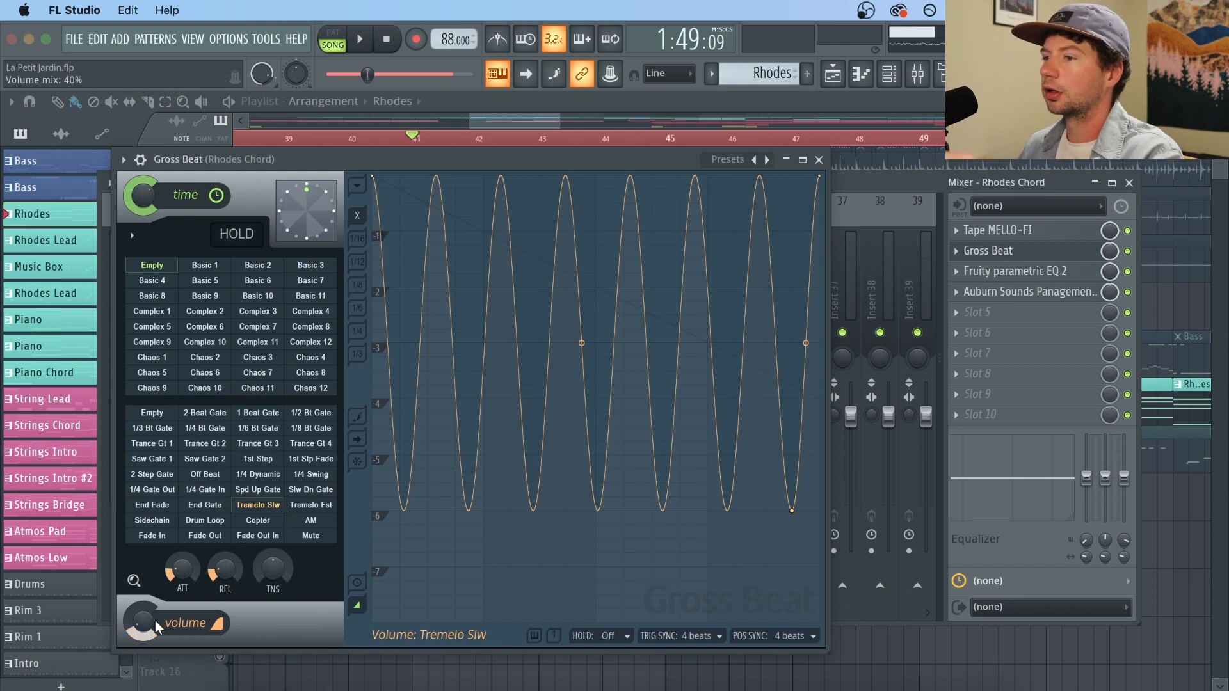
{"action": "key", "text": "space"}
{"action": "left_click_drag", "start_coordinate": [156, 626], "coordinate": [156, 647]}
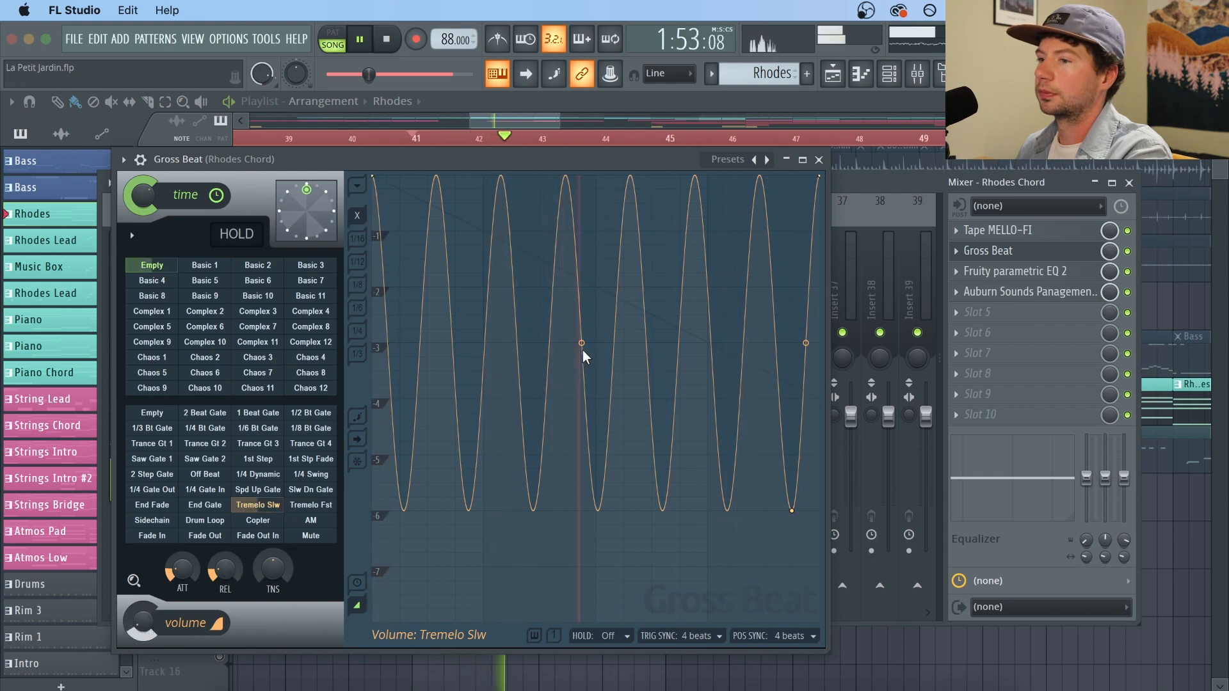
{"action": "key", "text": "space"}
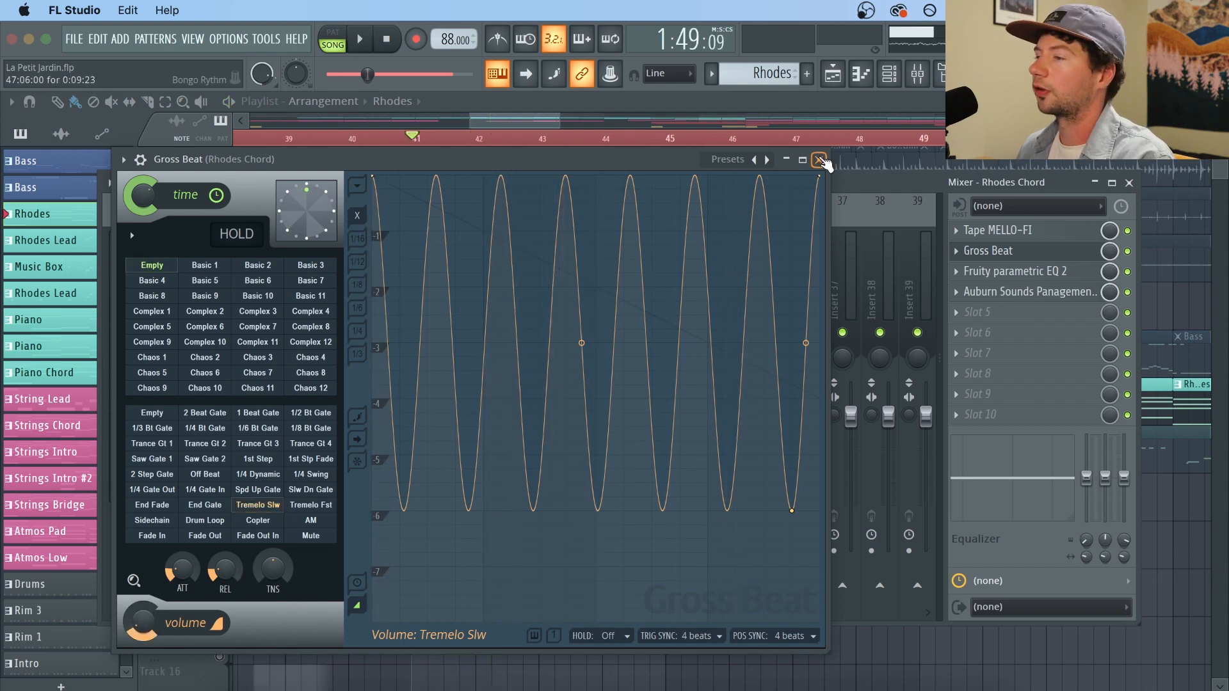
{"action": "left_click", "coordinate": [820, 160]}
Step: Review the Fruity parametric EQ 2 and Auburn Sounds Panagement 2 effects on the Rhodes Chord mixer track
{"action": "left_click", "coordinate": [1015, 272]}
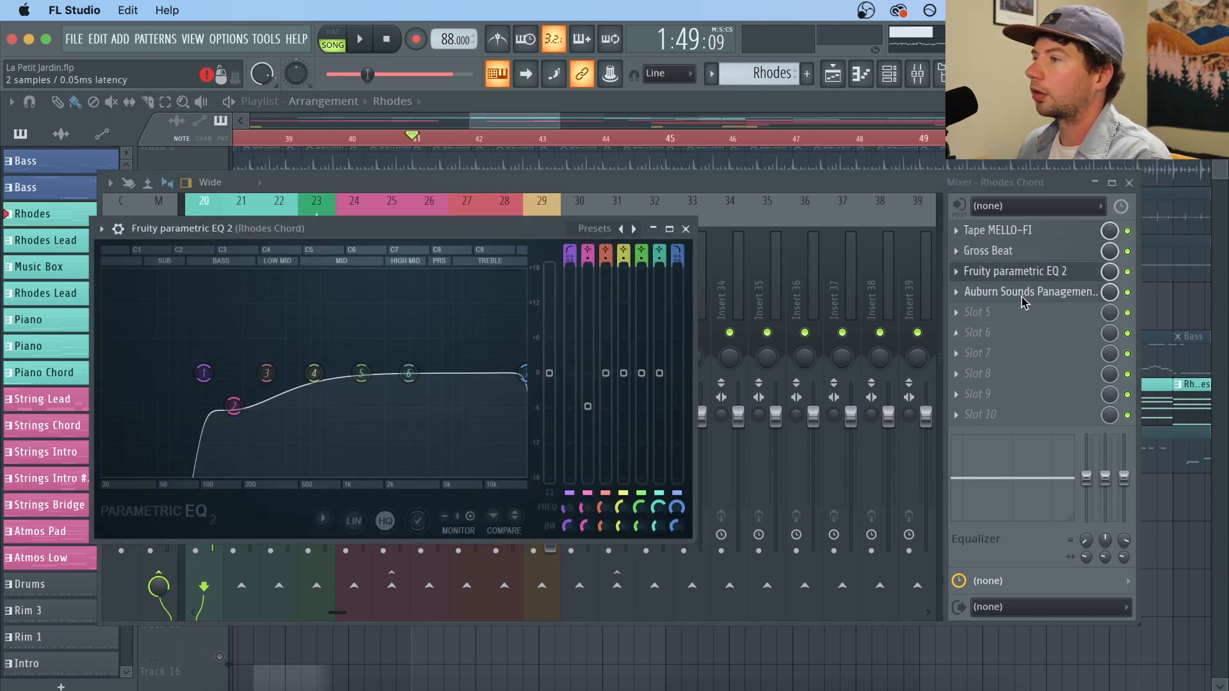
{"action": "left_click", "coordinate": [1023, 296]}
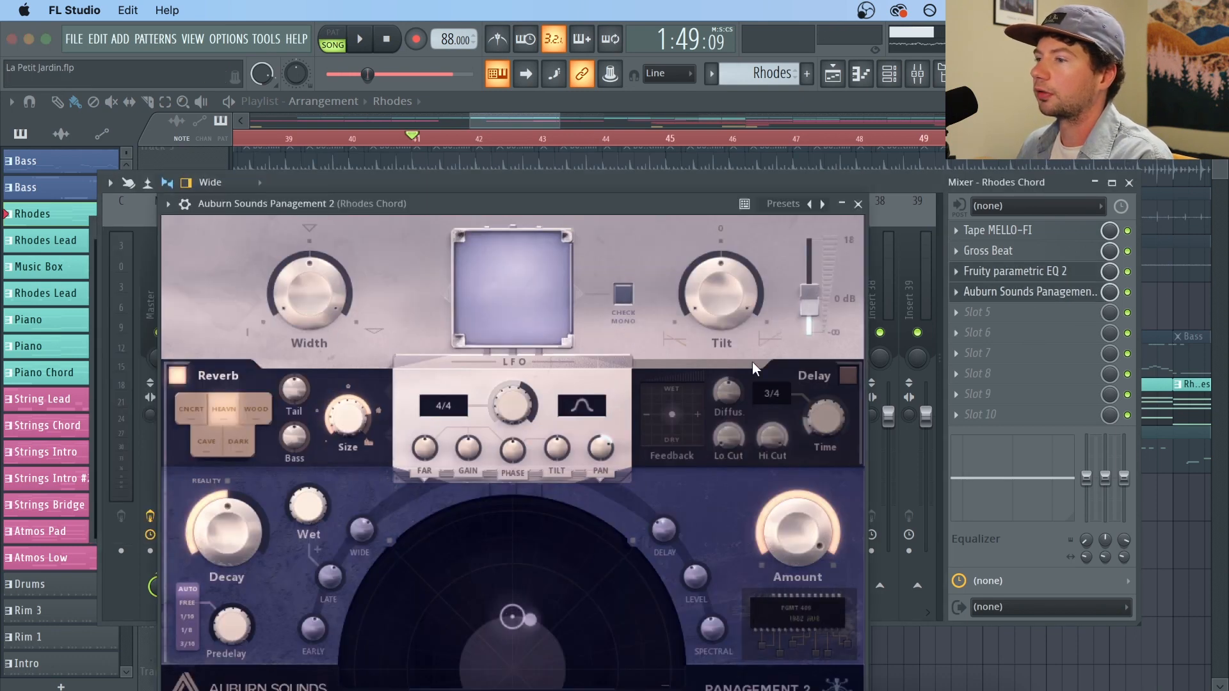
{"action": "left_click", "coordinate": [858, 203]}
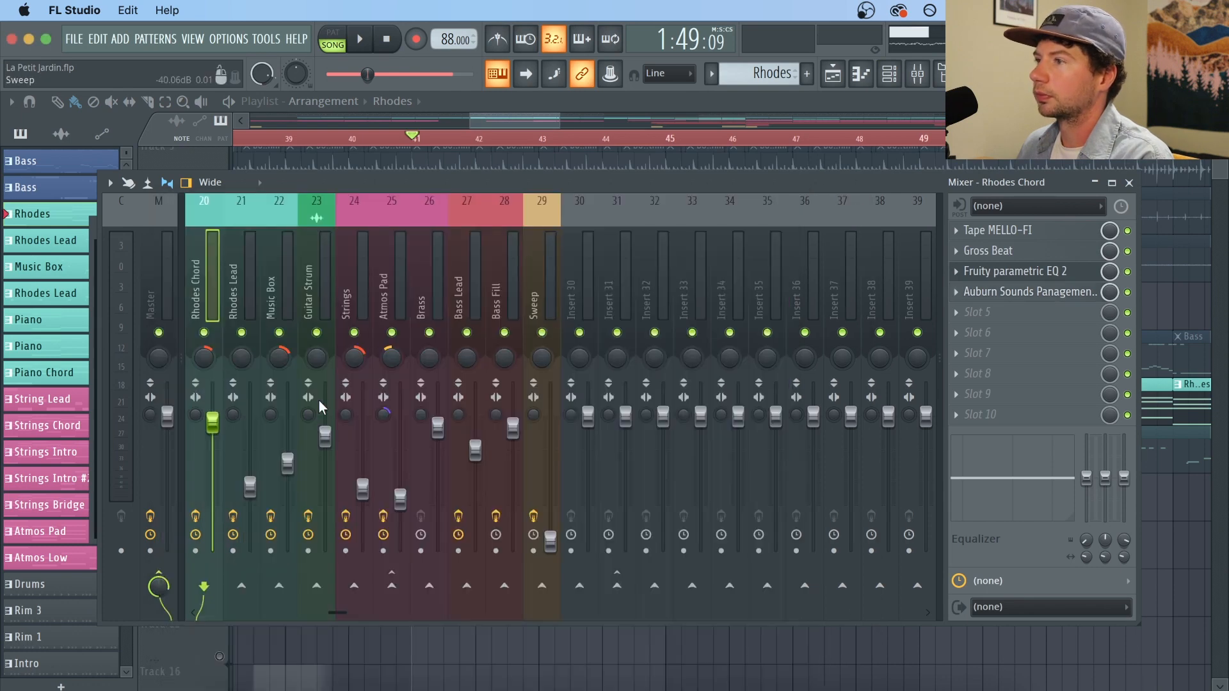
Step: Compare the Rhodes Chord mixer track with its effects bypassed and enabled during playback, and return to the playlist
{"action": "key", "text": "space"}
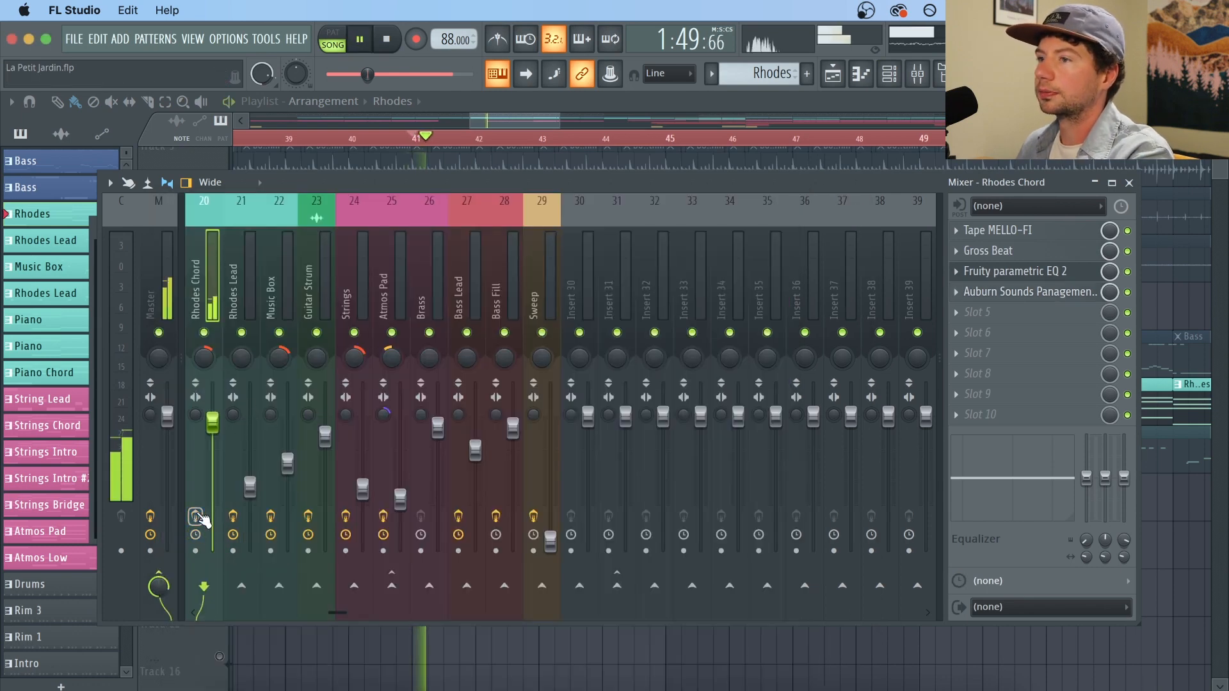
{"action": "left_click", "coordinate": [195, 516]}
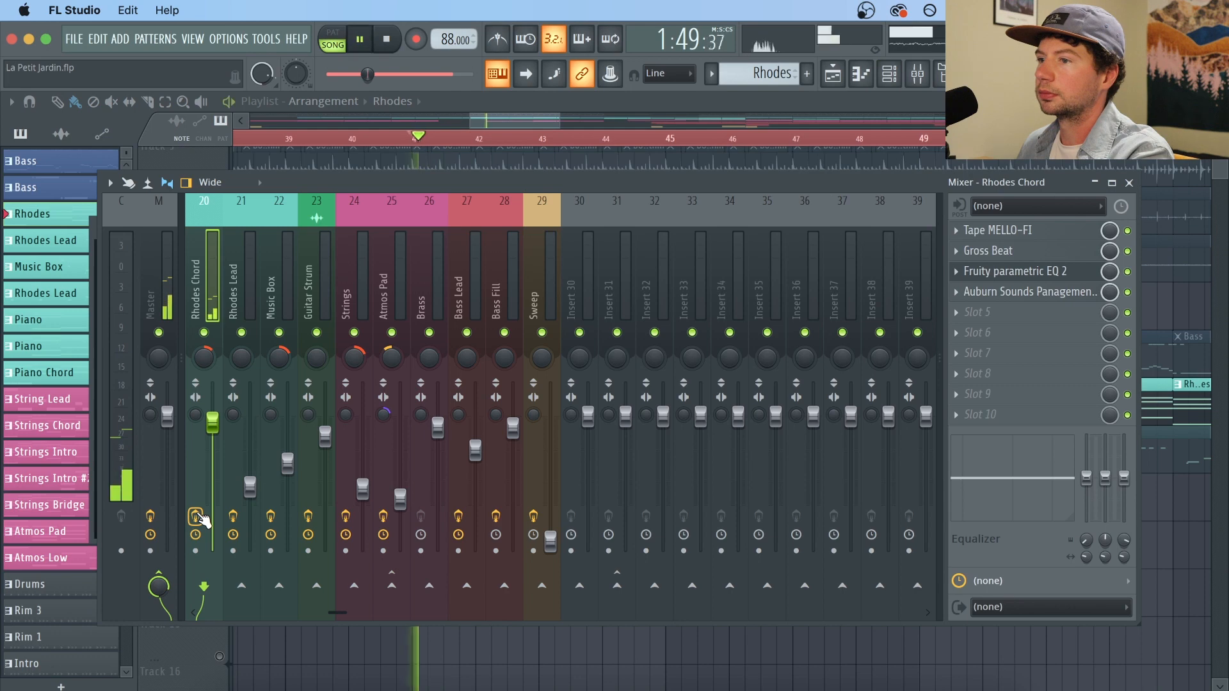
{"action": "key", "text": "space"}
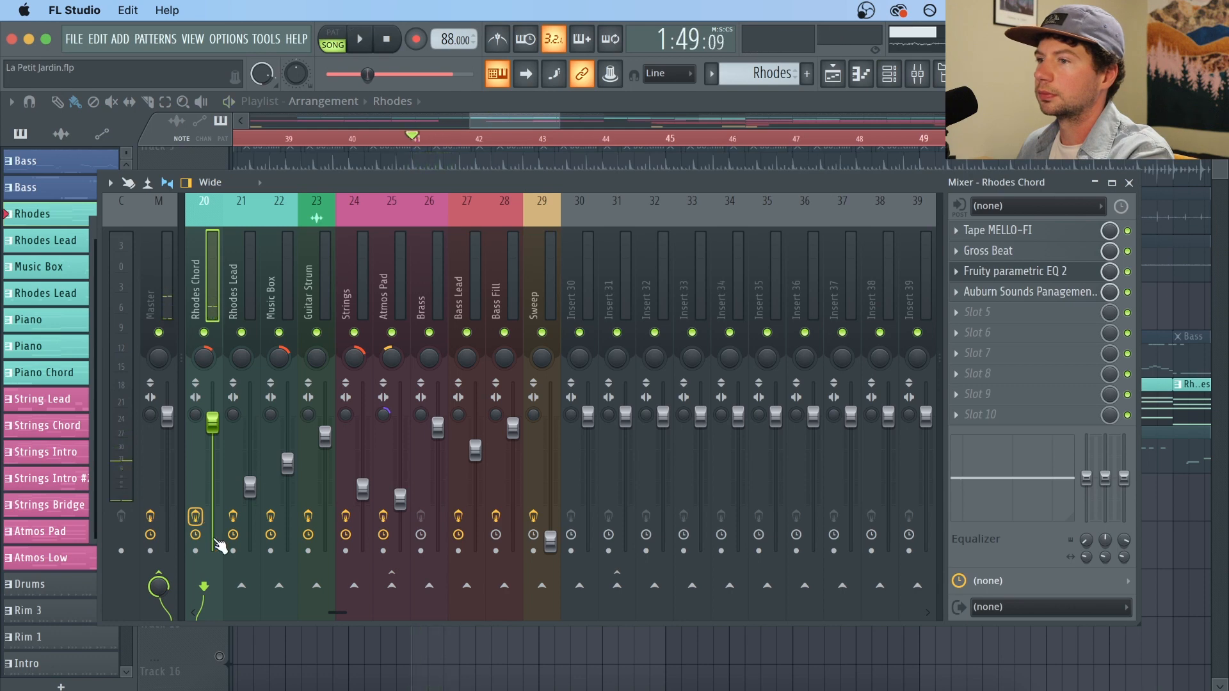
{"action": "key", "text": "F9"}
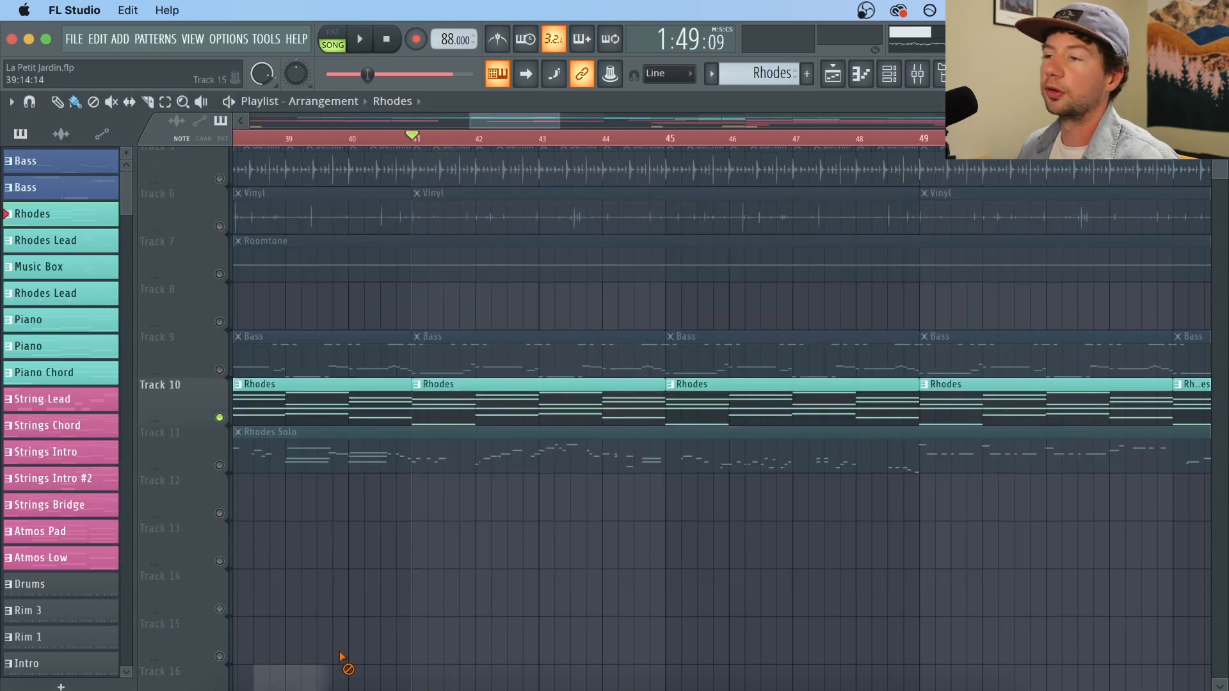
Step: Solo the Rhodes lead part on Track 11, play it from bar 25, and select the Rhodes Chorus pattern
{"action": "scroll", "coordinate": [496, 145], "scroll_direction": "down", "scroll_amount": 5}
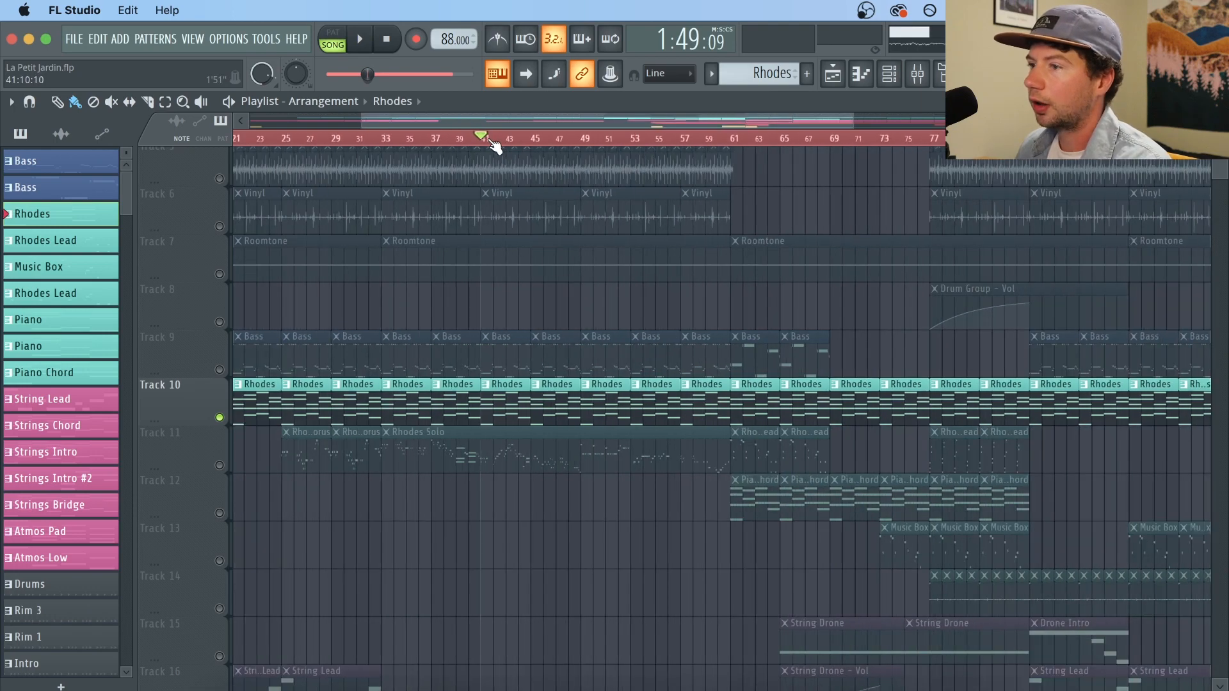
{"action": "scroll", "coordinate": [299, 137], "scroll_direction": "up", "scroll_amount": 3}
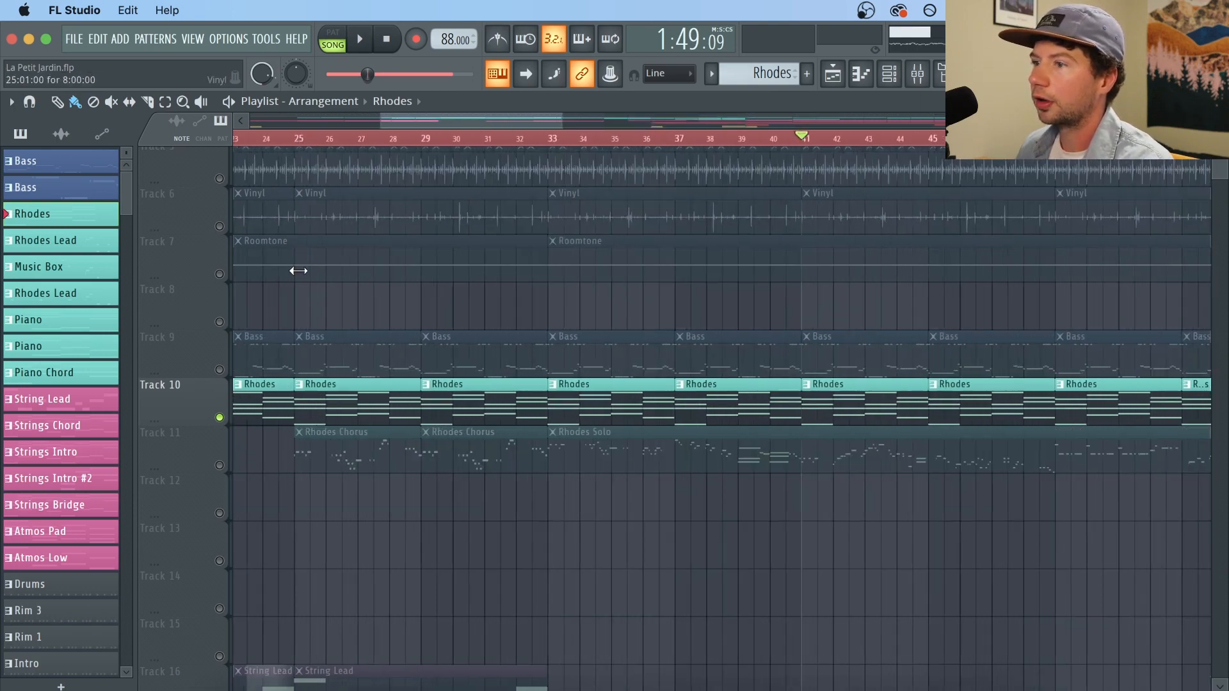
{"action": "left_click", "coordinate": [216, 472]}
{"action": "left_click", "coordinate": [300, 138]}
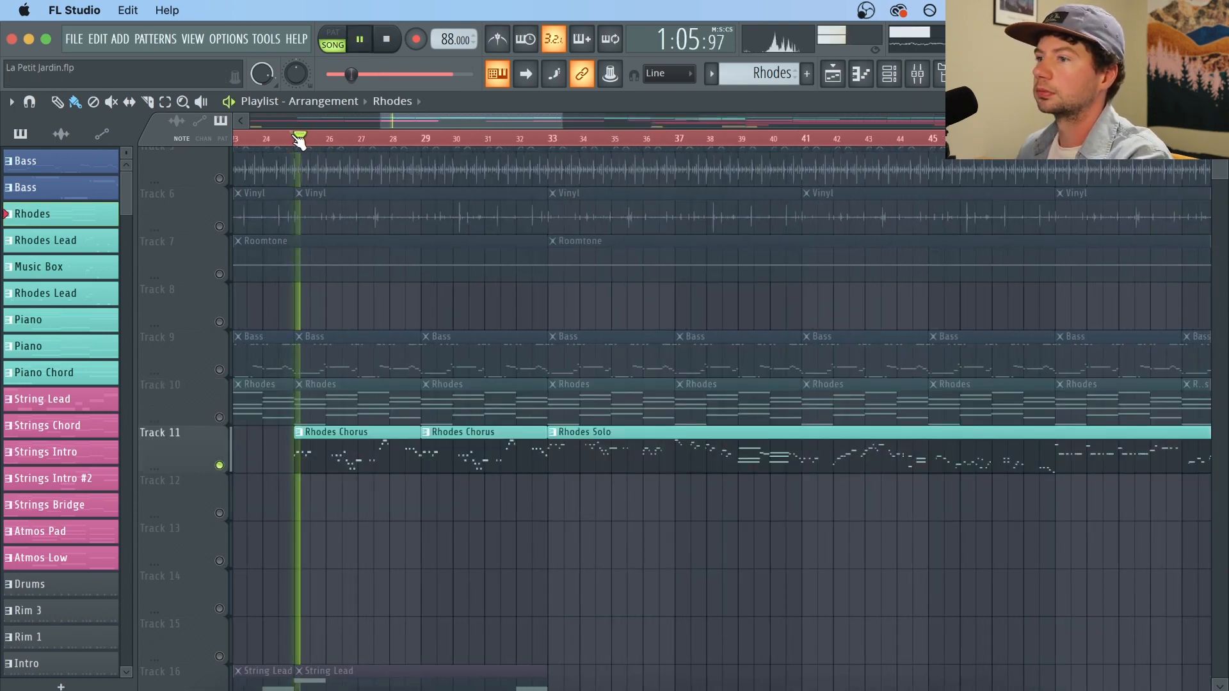
{"action": "left_click", "coordinate": [393, 461]}
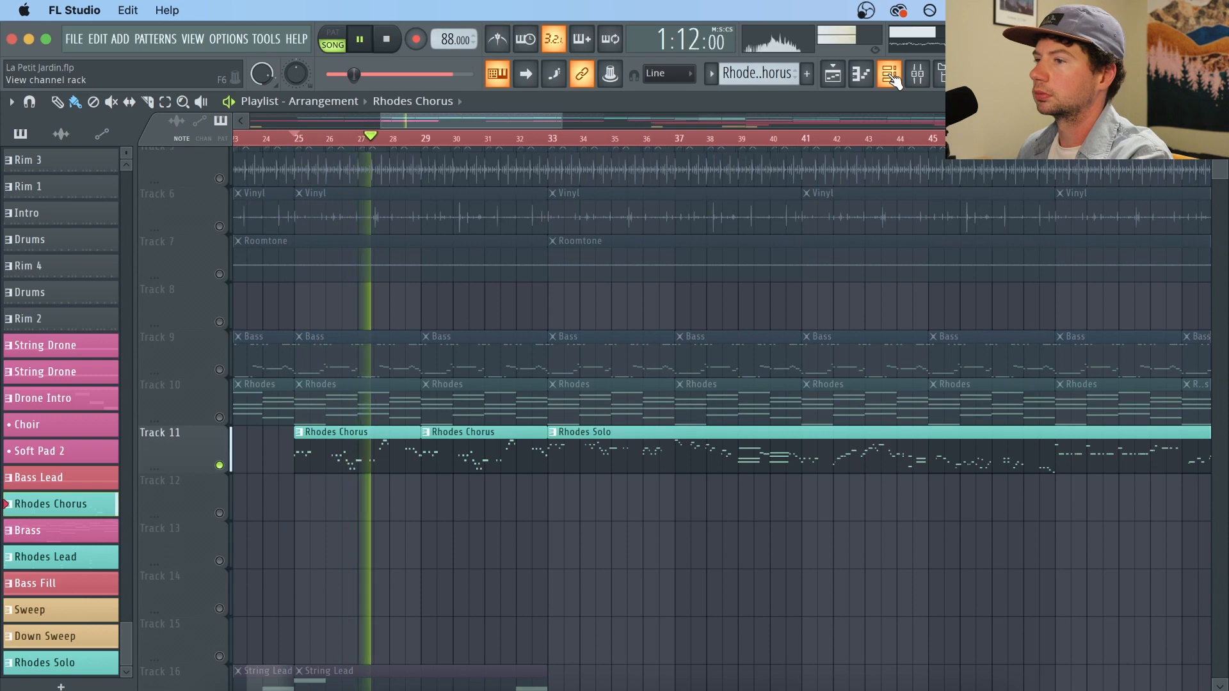
{"action": "key", "text": "space"}
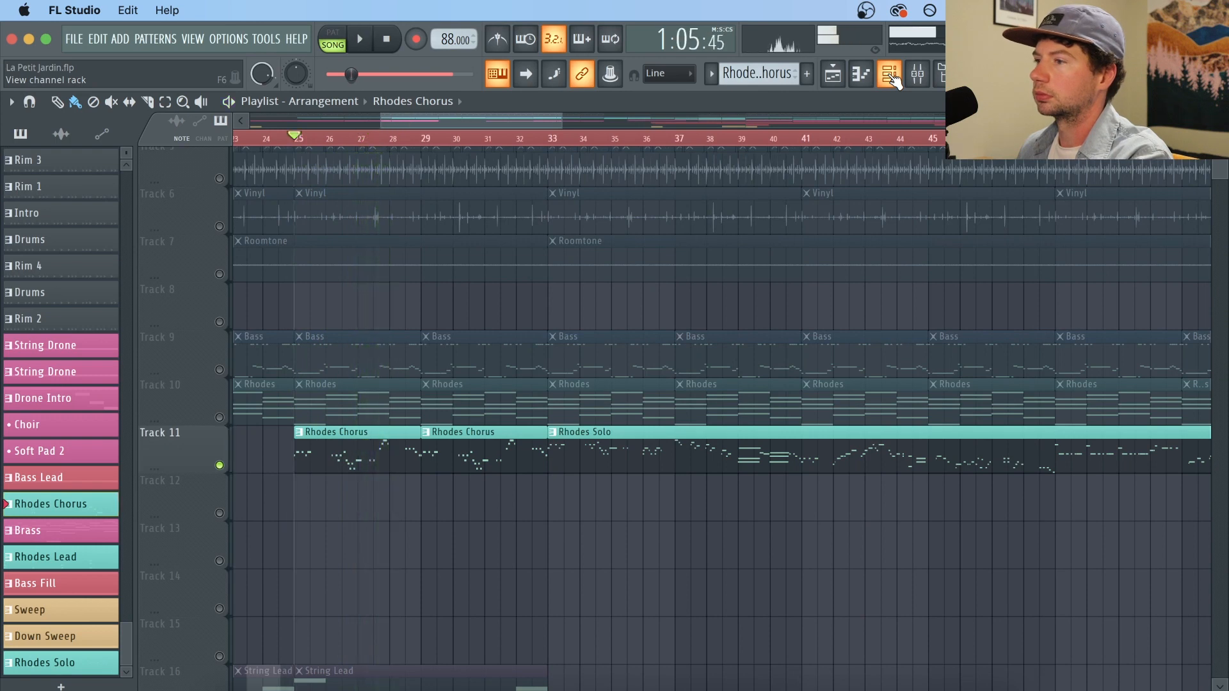
Step: Inspect the Sweetcase EP instrument used in the Rhodes Chorus pattern and close it
{"action": "left_click", "coordinate": [889, 74]}
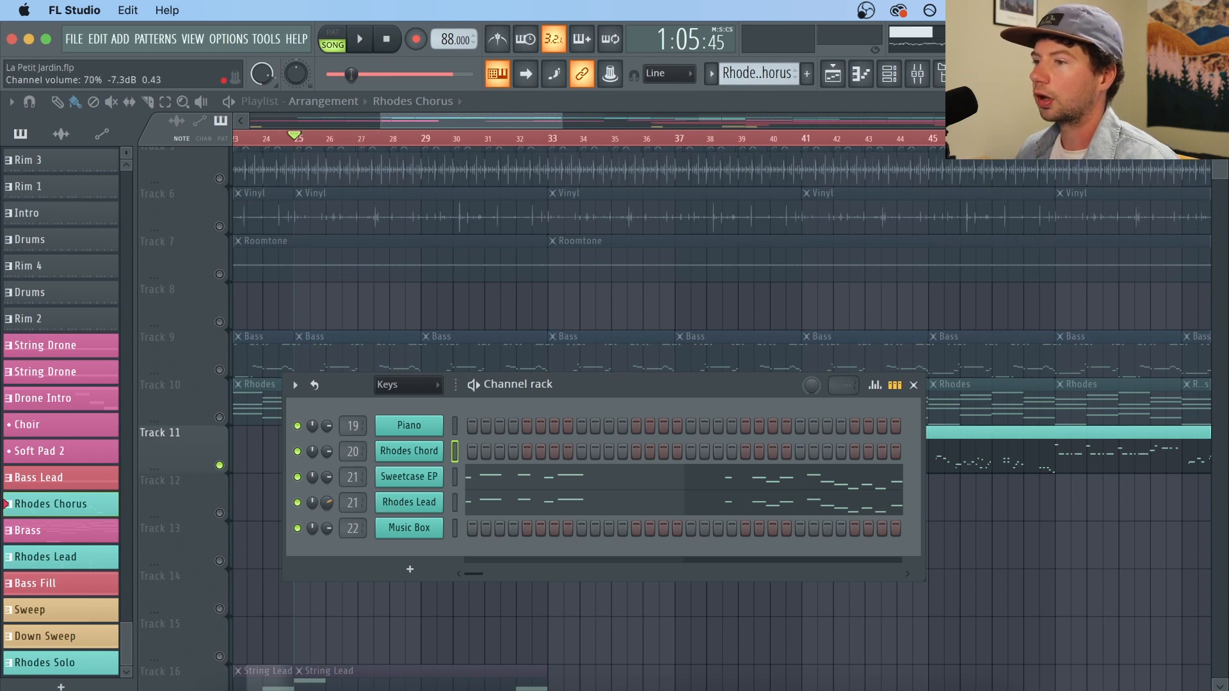
{"action": "left_click", "coordinate": [418, 481]}
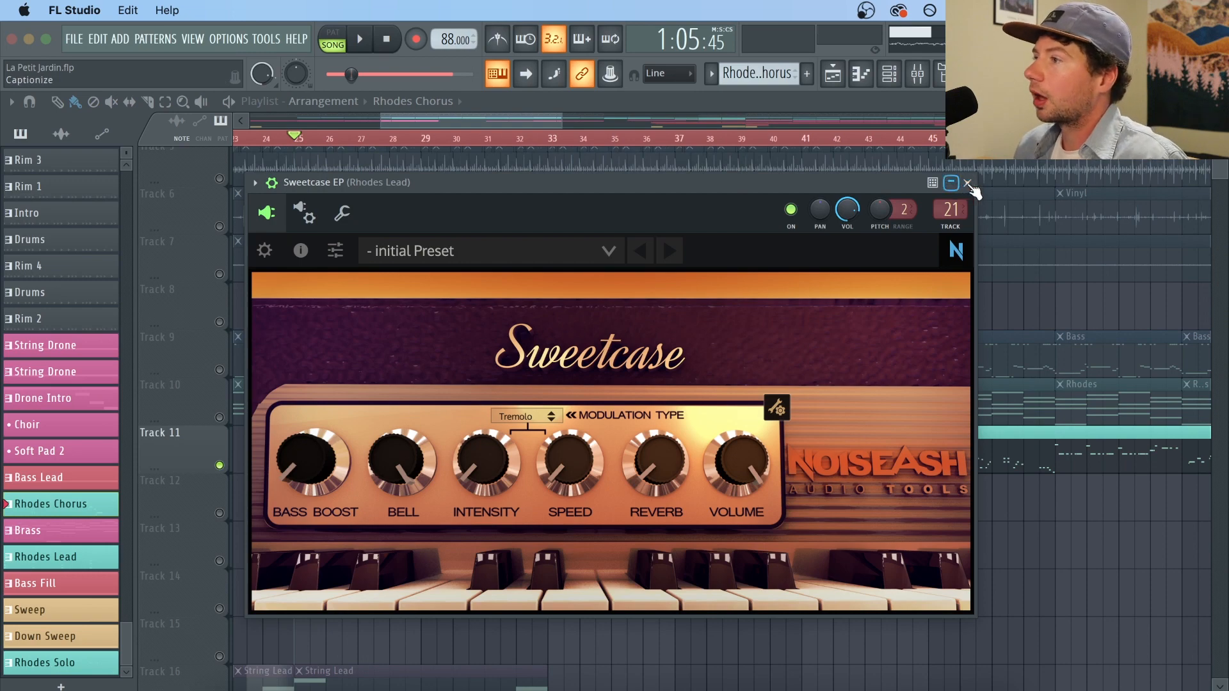
{"action": "left_click", "coordinate": [968, 184]}
Step: Review TAL-Chorus-LX and Tape MELLO-FI on the Rhodes Lead mixer track, setting the Tape MELLO-FI filter to -0.261
{"action": "left_click", "coordinate": [924, 73]}
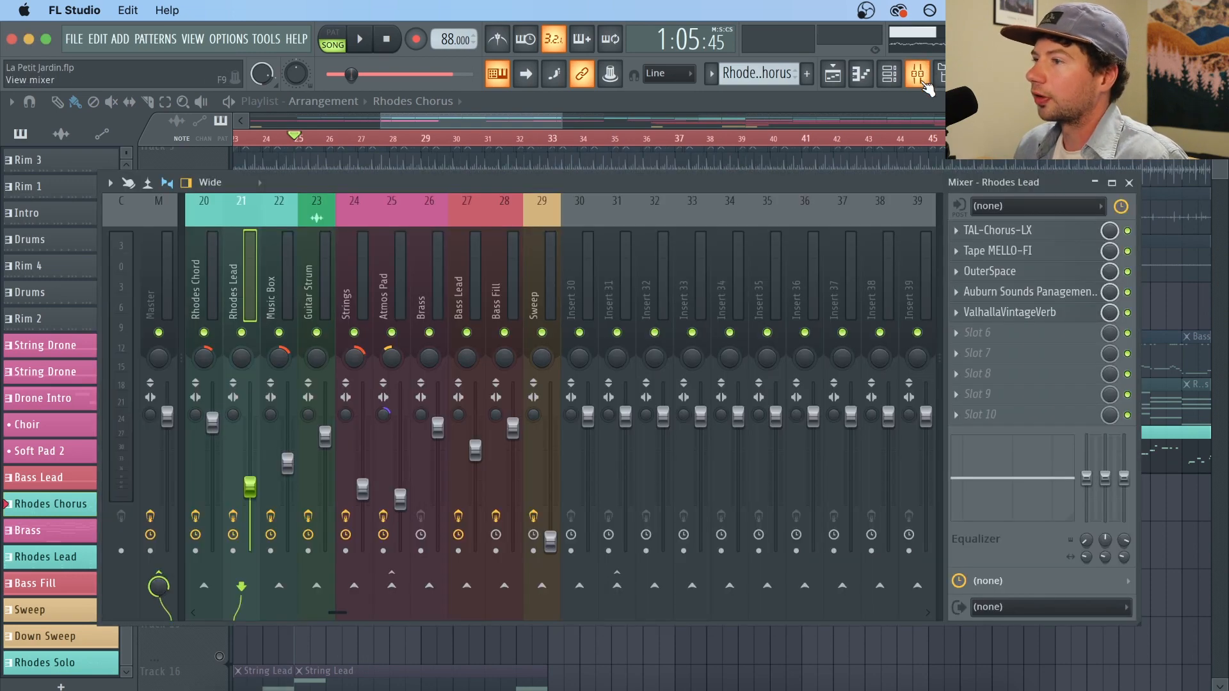
{"action": "left_click", "coordinate": [1039, 234]}
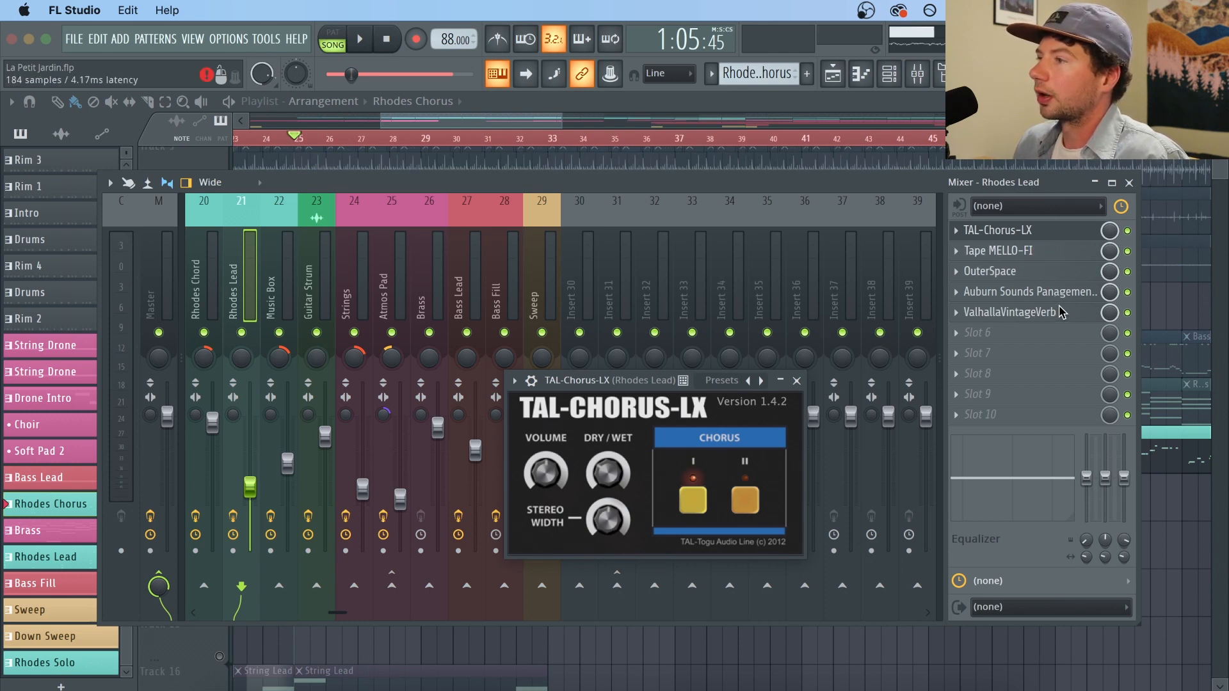
{"action": "left_click", "coordinate": [1015, 250]}
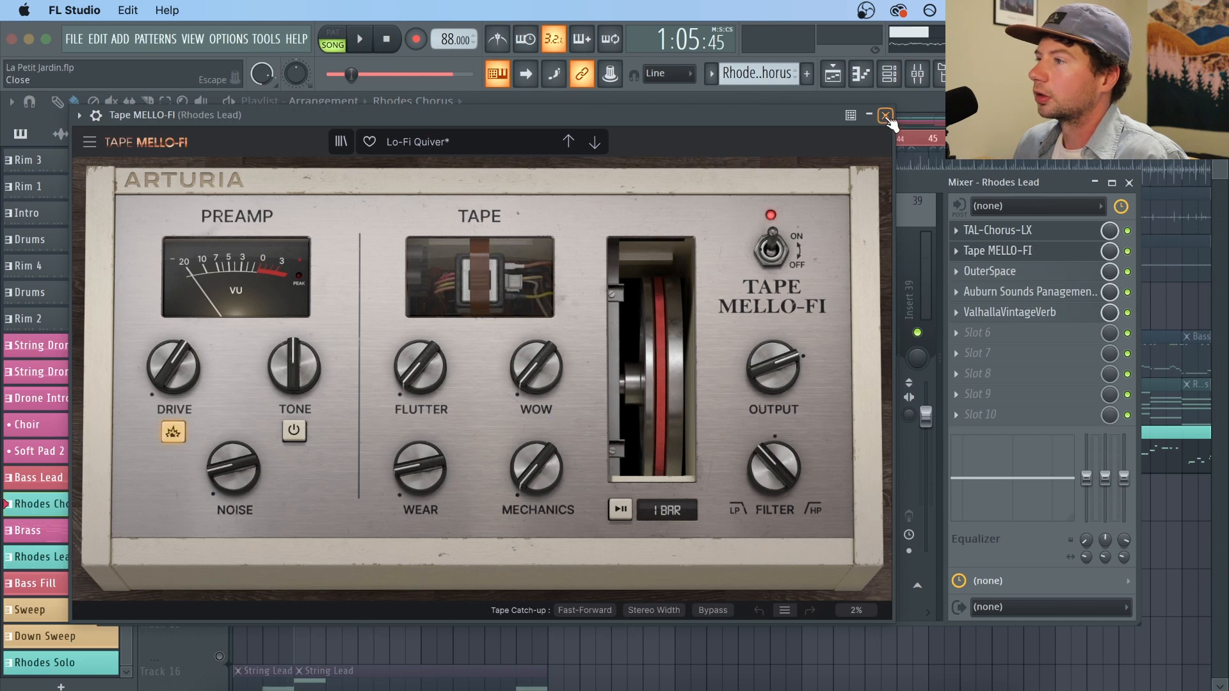
{"action": "left_click_drag", "start_coordinate": [771, 470], "coordinate": [772, 469]}
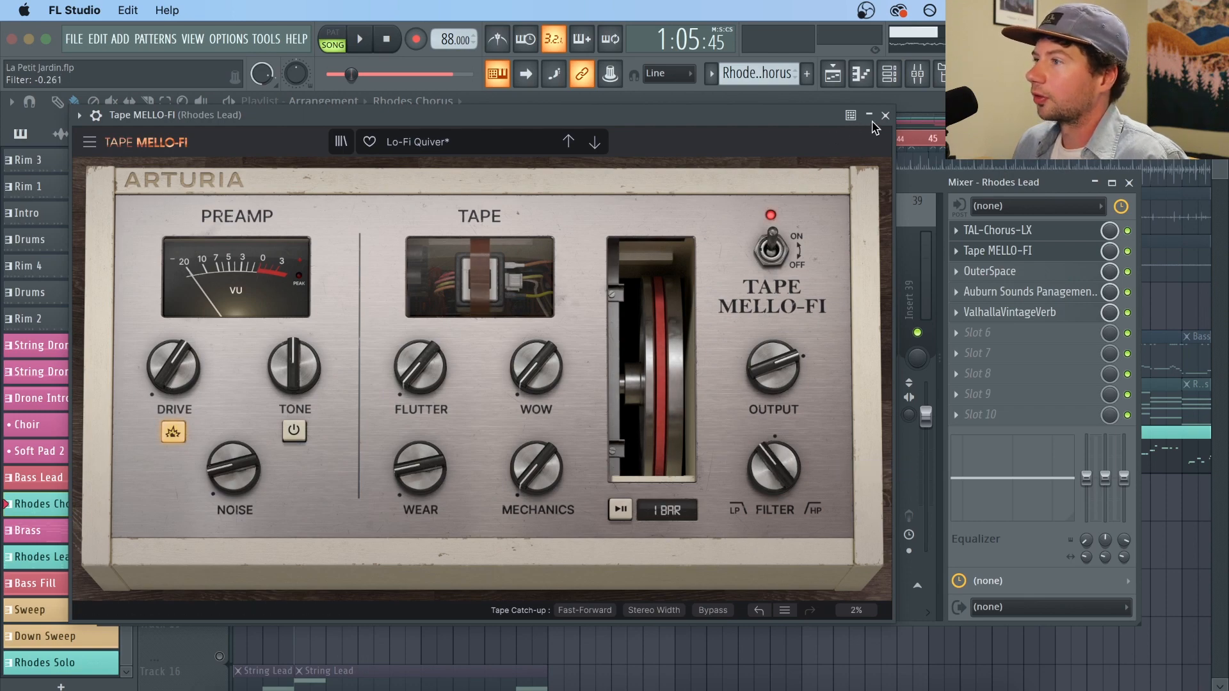
{"action": "left_click", "coordinate": [885, 115]}
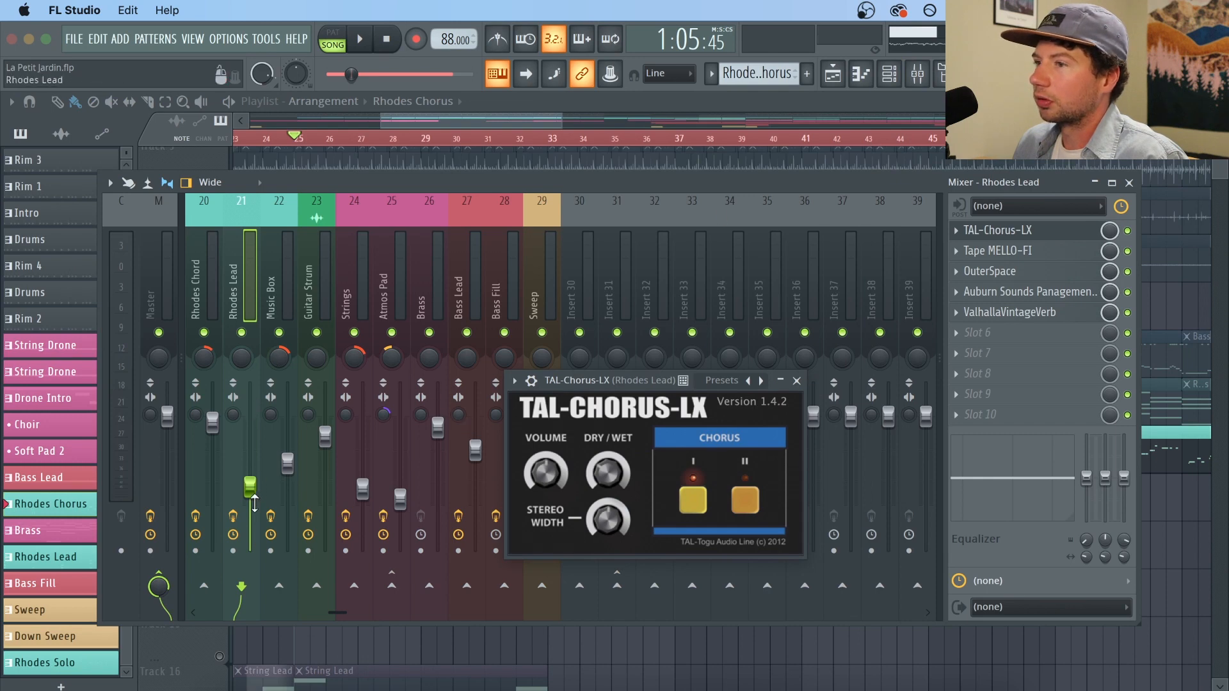
Step: Bypass Tape MELLO-FI, OuterSpace, Panagement and ValhallaVintageVerb on the Rhodes Lead track, and play it with only TAL-Chorus-LX active
{"action": "left_click", "coordinate": [1127, 251]}
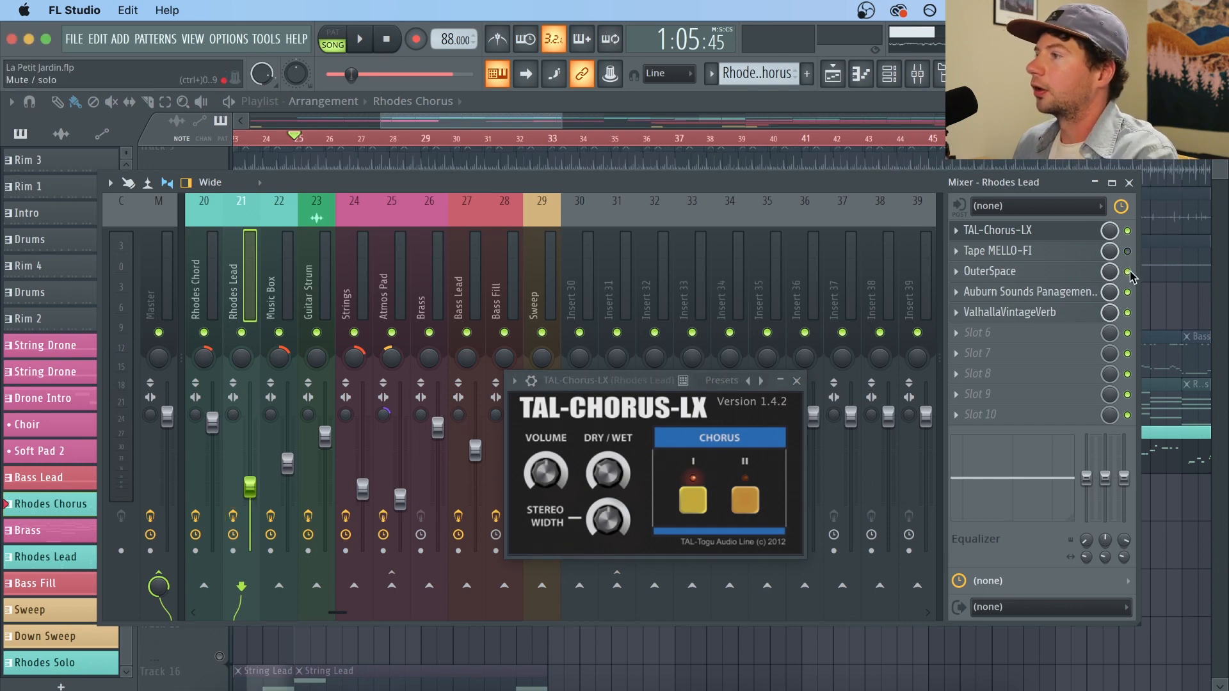
{"action": "left_click", "coordinate": [1128, 271]}
{"action": "left_click", "coordinate": [1127, 292]}
{"action": "left_click", "coordinate": [1127, 313]}
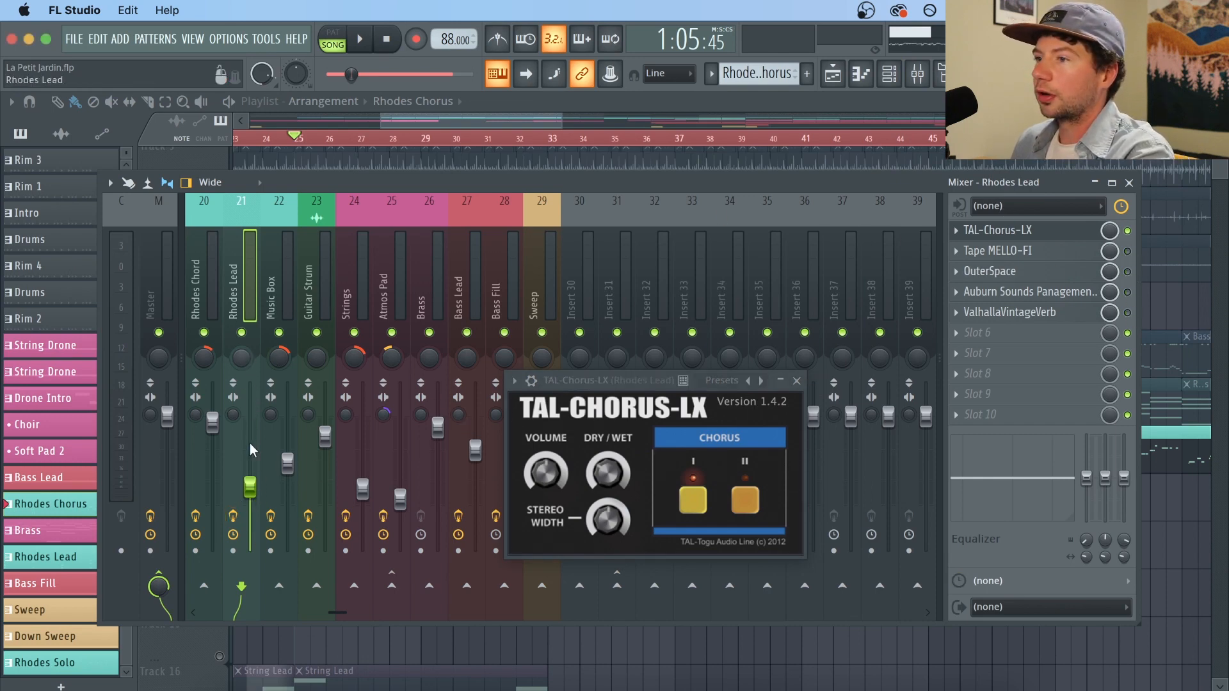
{"action": "left_click", "coordinate": [233, 515]}
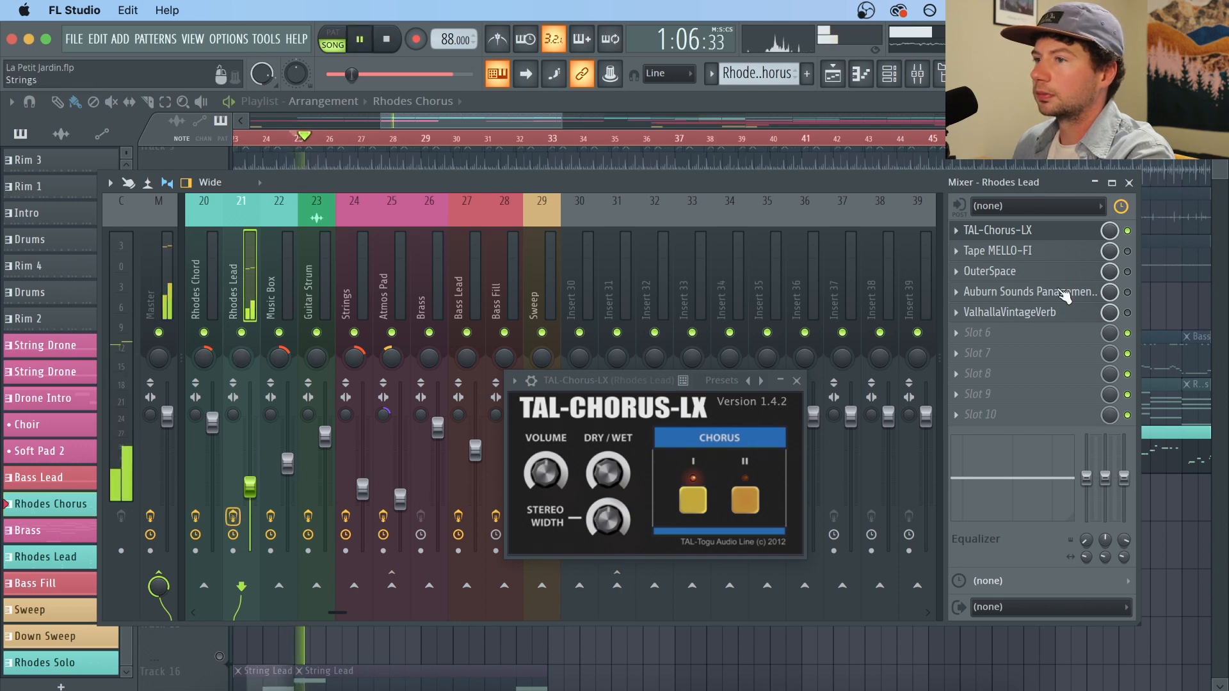
{"action": "key", "text": "space"}
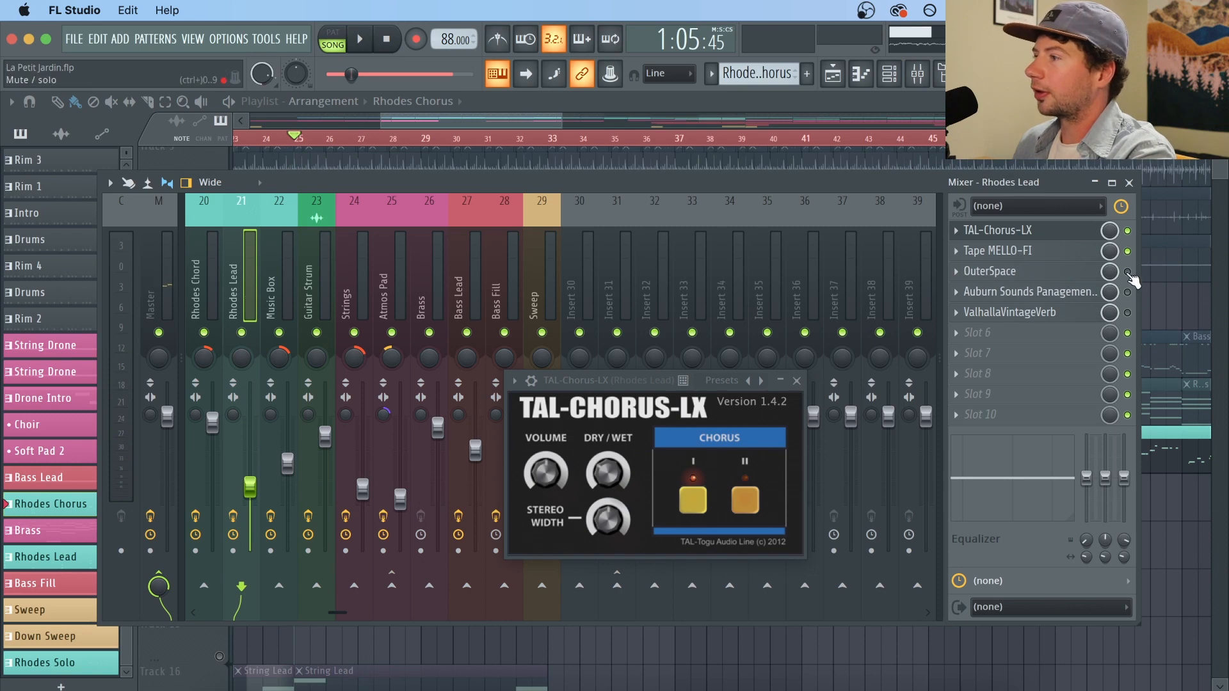
Step: Play the Rhodes lead while switching its bypassed effects back on, close TAL-Chorus-LX, and play it with the full effects chain
{"action": "key", "text": "space"}
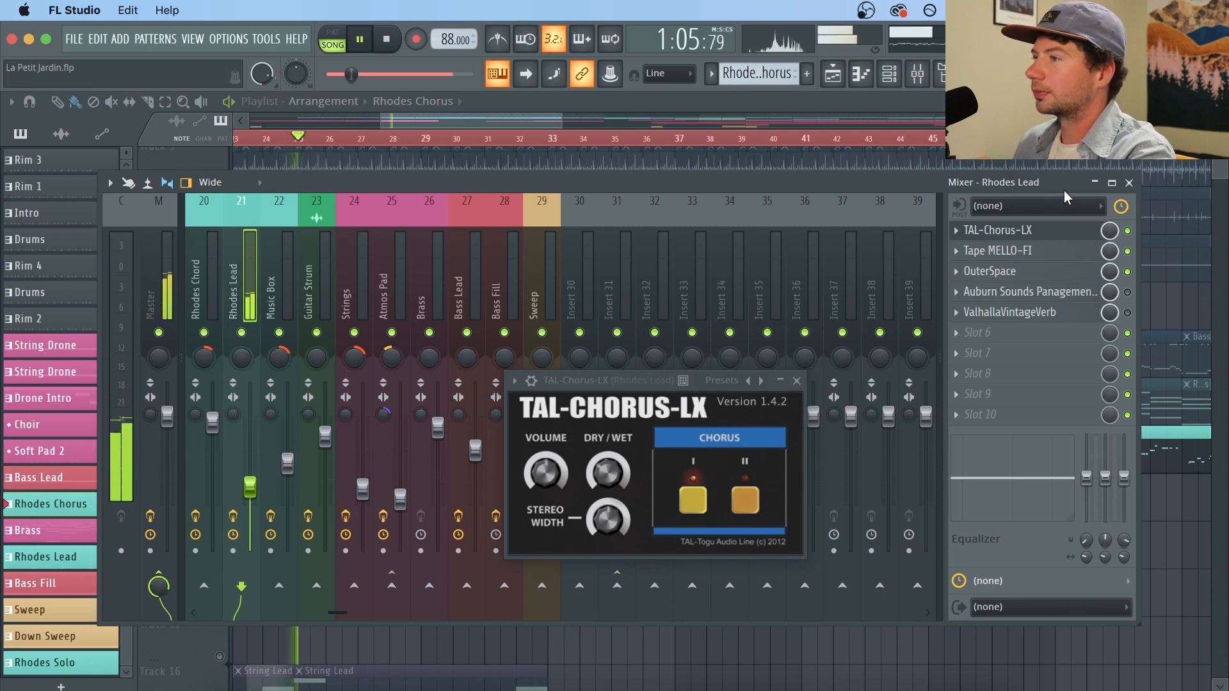
{"action": "key", "text": "space"}
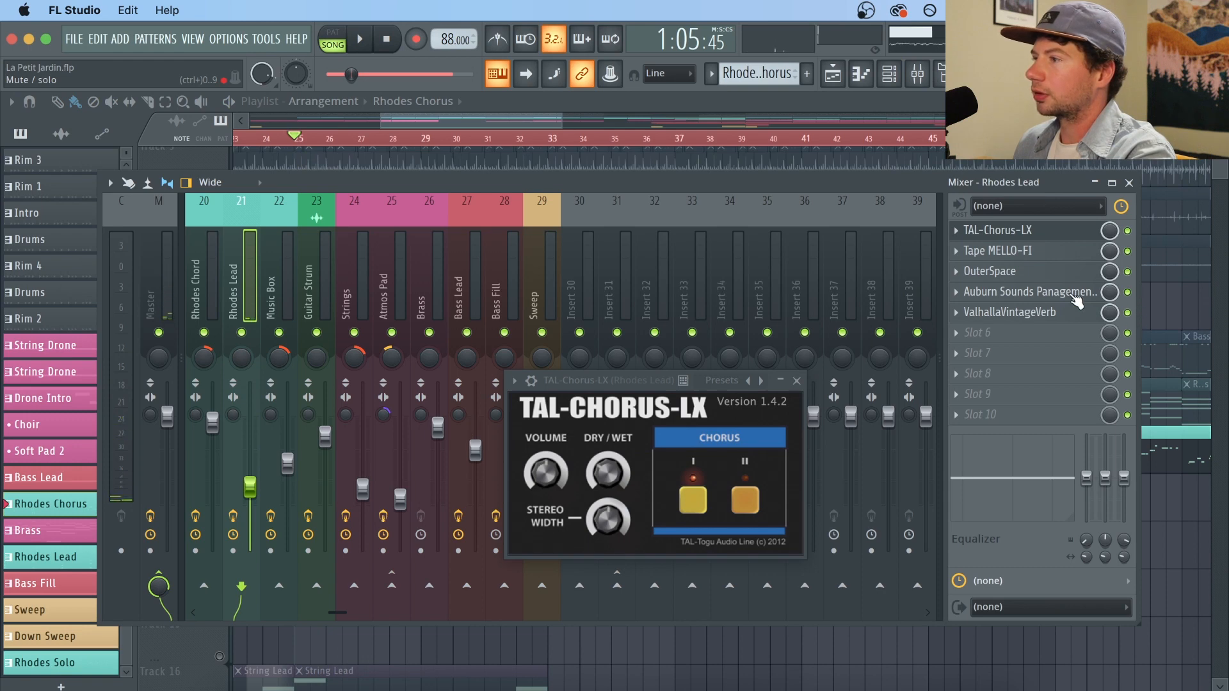
{"action": "left_click", "coordinate": [797, 381]}
{"action": "key", "text": "space"}
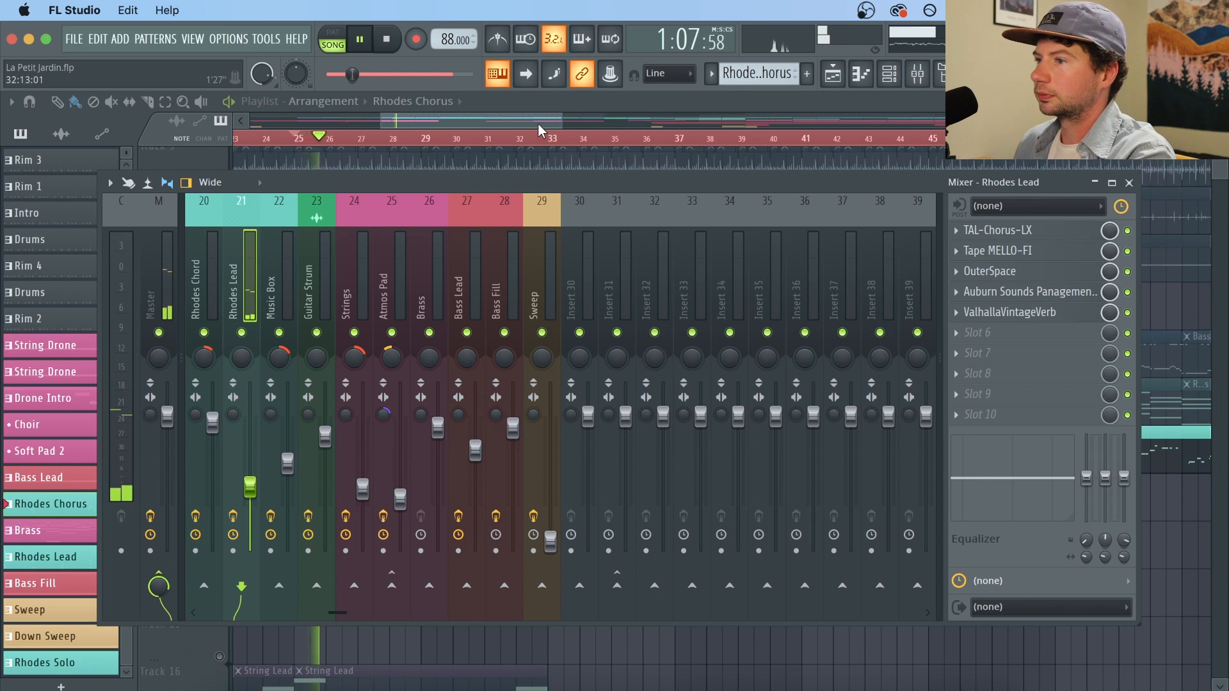
Step: Close the mixer, add the Rhodes chords on Track 10 to the soloed lead, and play both together
{"action": "key", "text": "F9"}
{"action": "left_click", "coordinate": [219, 418]}
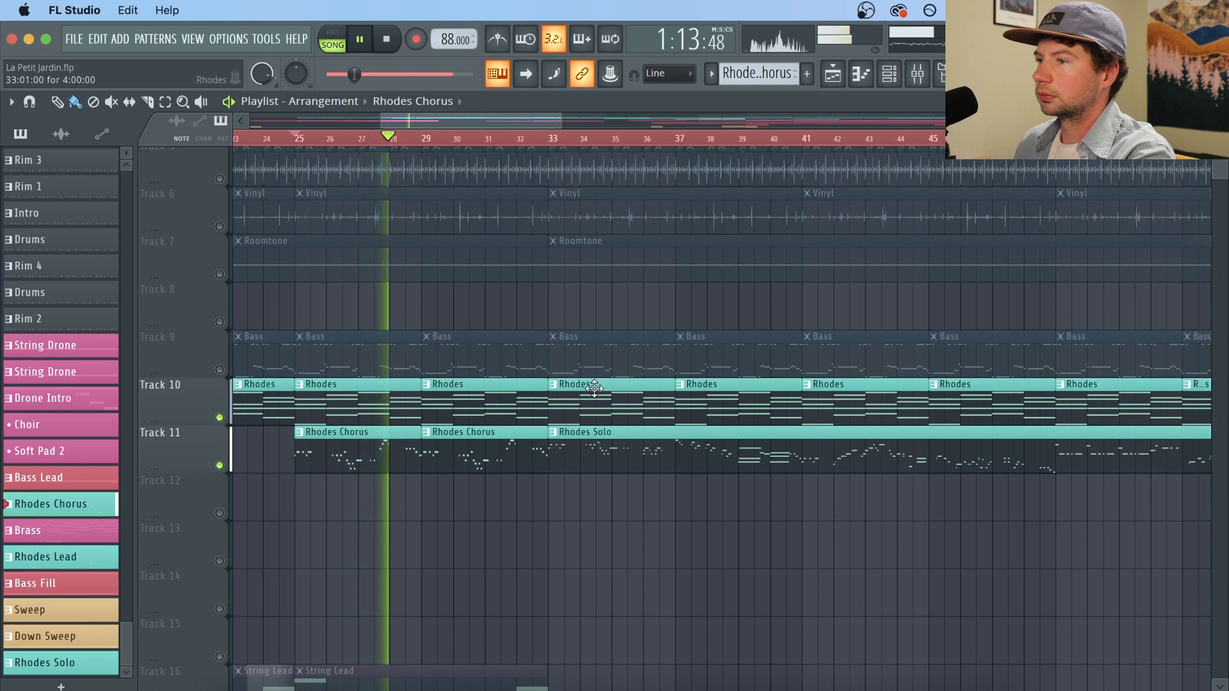
{"action": "key", "text": "space"}
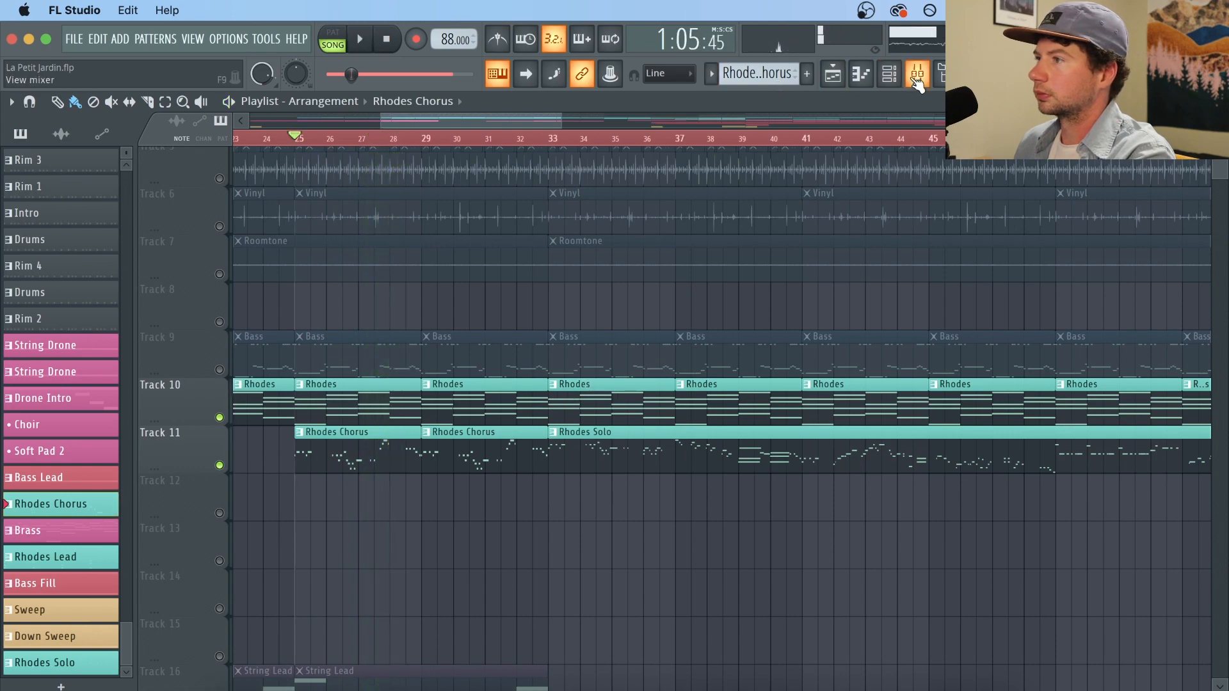
{"action": "left_click", "coordinate": [917, 78]}
{"action": "key", "text": "F9"}
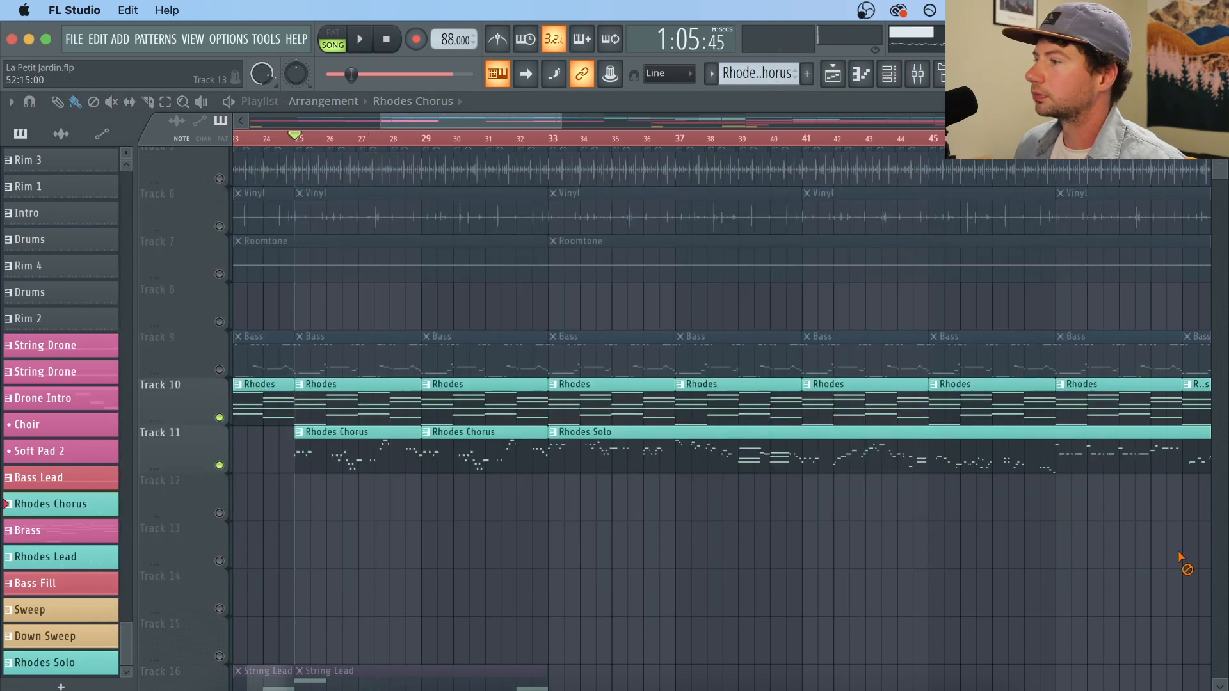
Step: Place the playhead at bar 69 and solo the Piano Chord part on Track 12
{"action": "scroll", "coordinate": [962, 137], "scroll_direction": "down", "scroll_amount": 6}
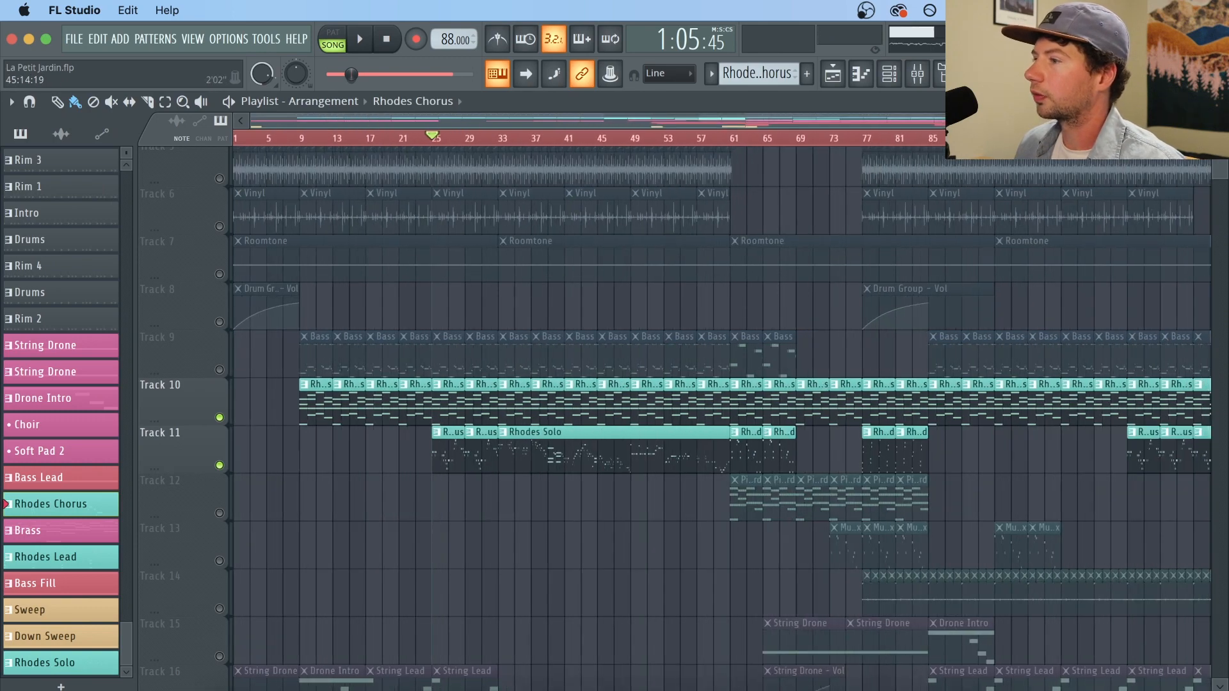
{"action": "scroll", "coordinate": [962, 137], "scroll_direction": "up", "scroll_amount": 5}
{"action": "left_click", "coordinate": [528, 139]}
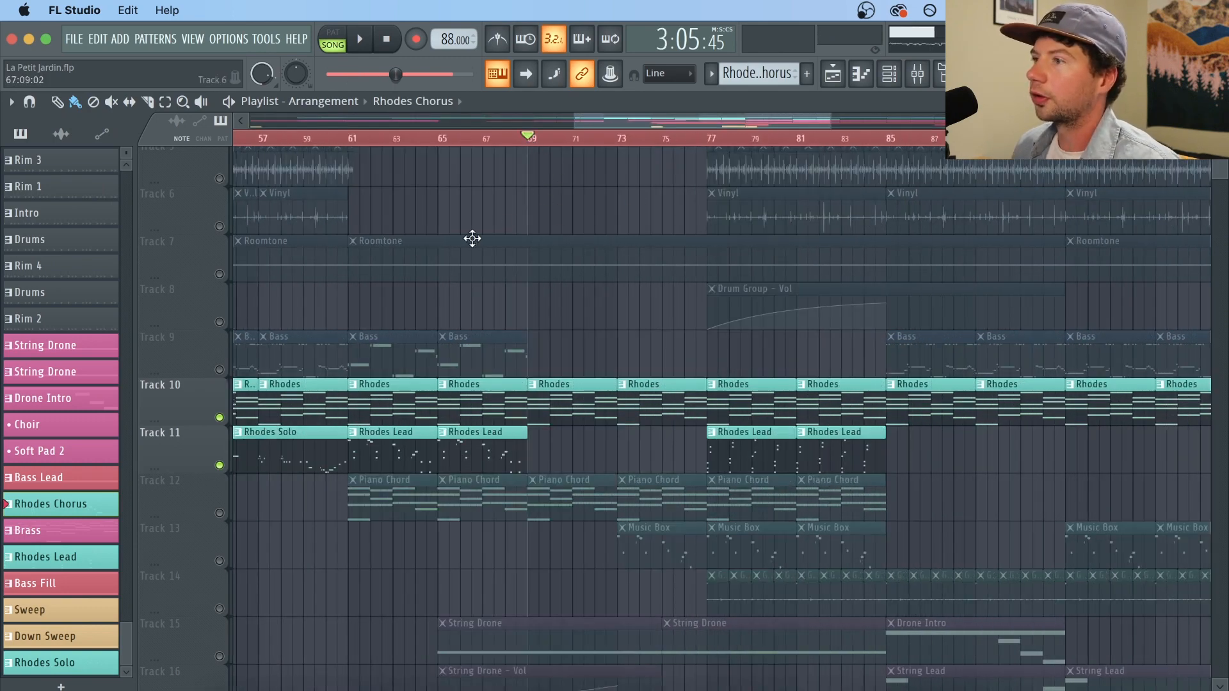
{"action": "left_click", "coordinate": [225, 515]}
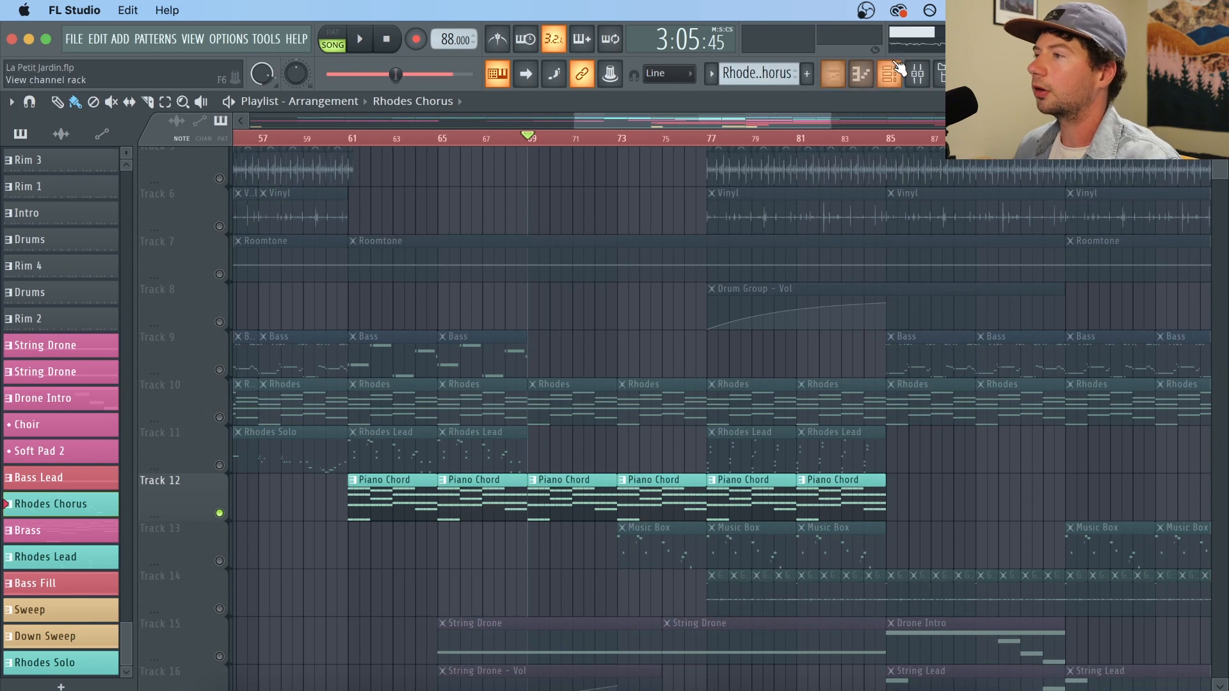
{"action": "left_click", "coordinate": [899, 68]}
{"action": "key", "text": "F6"}
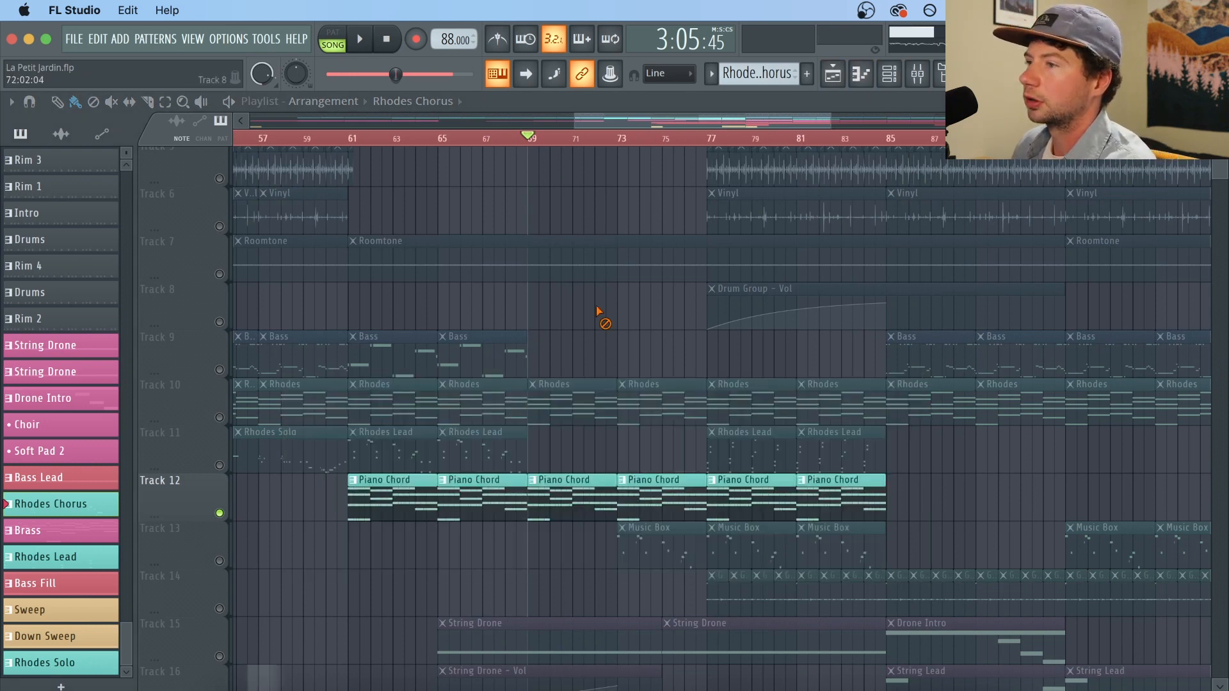
Step: Open the Piano Chord pattern's notes alongside the channel rack, select its Piano channel, and play the part
{"action": "double_click", "coordinate": [576, 498]}
{"action": "left_click", "coordinate": [891, 81]}
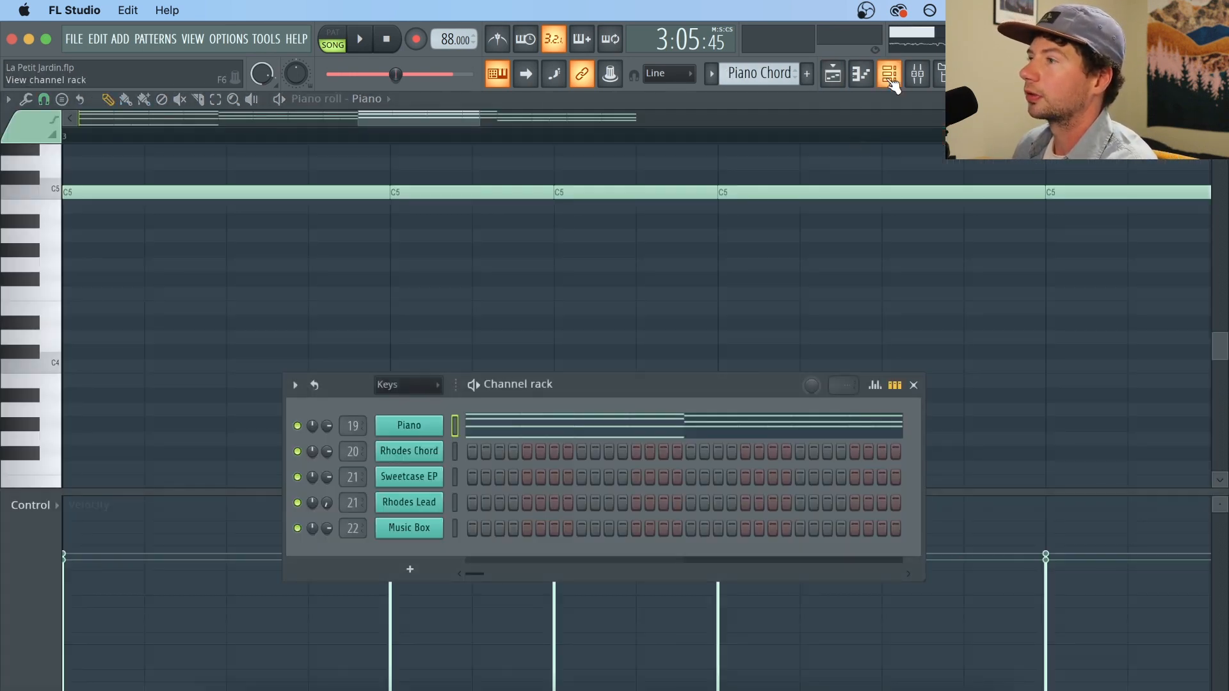
{"action": "left_click", "coordinate": [405, 432]}
{"action": "key", "text": "space"}
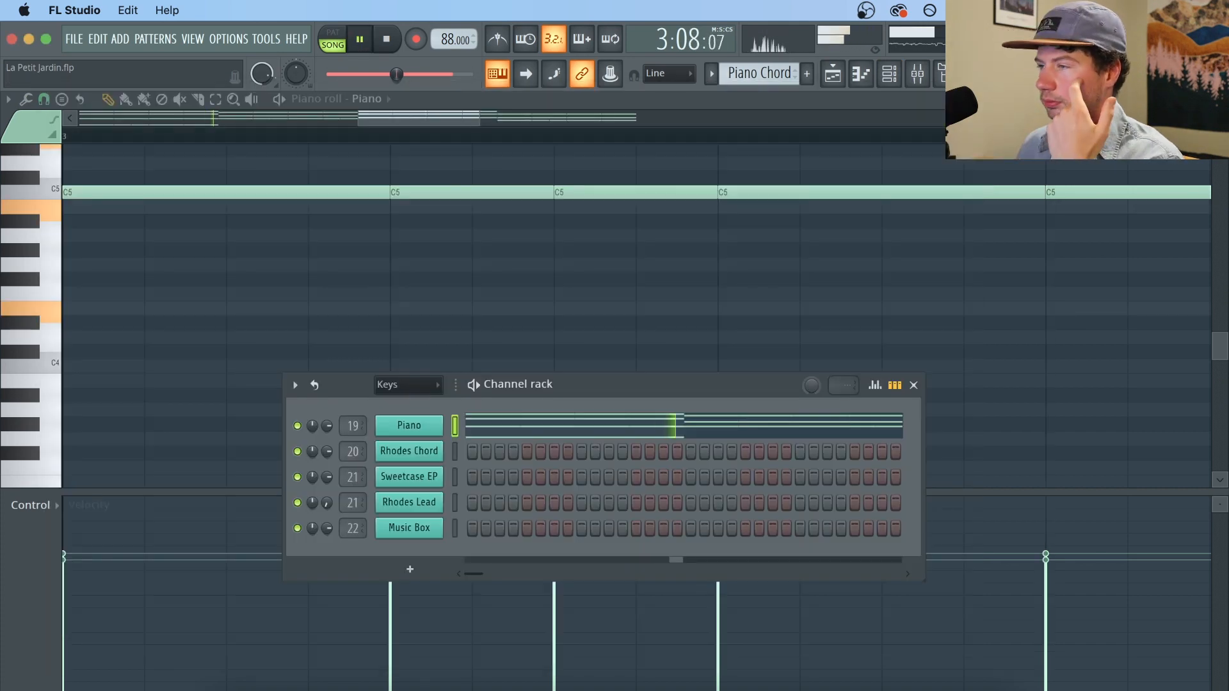
{"action": "key", "text": "Escape"}
Step: Examine all the Piano Chord notes during playback without the channel rack, stop, and return to the playlist
{"action": "scroll", "coordinate": [801, 132], "scroll_direction": "down", "scroll_amount": 3}
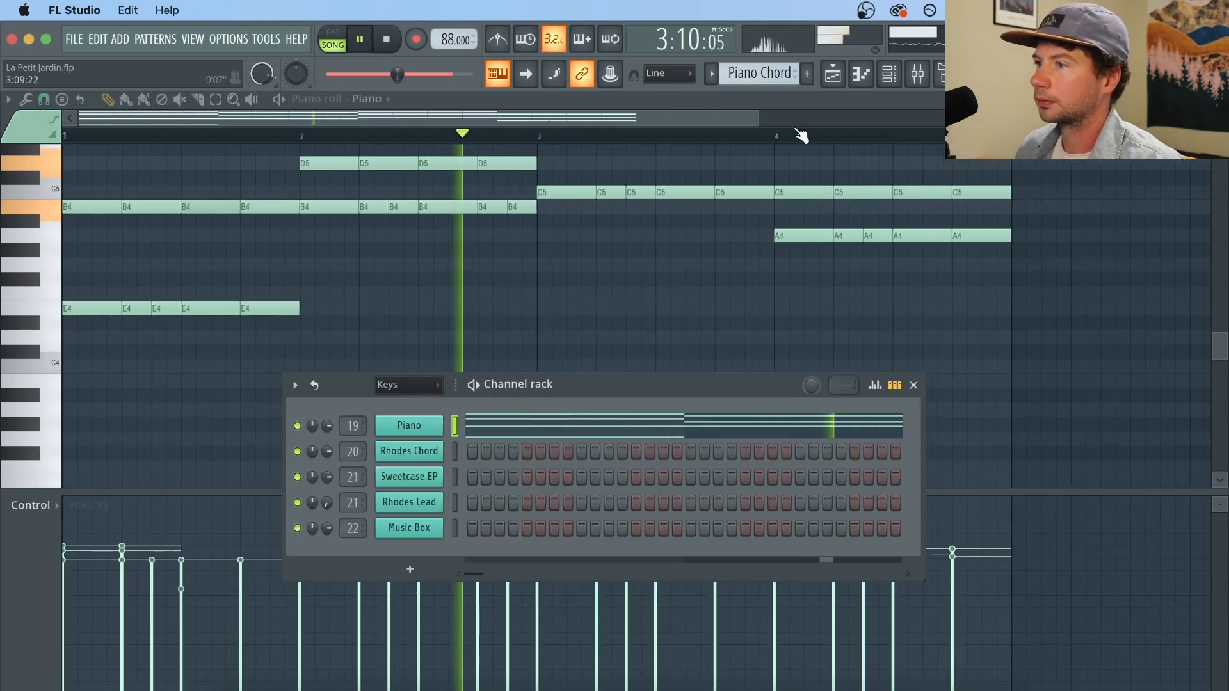
{"action": "scroll", "coordinate": [765, 261], "scroll_direction": "up", "scroll_amount": 5}
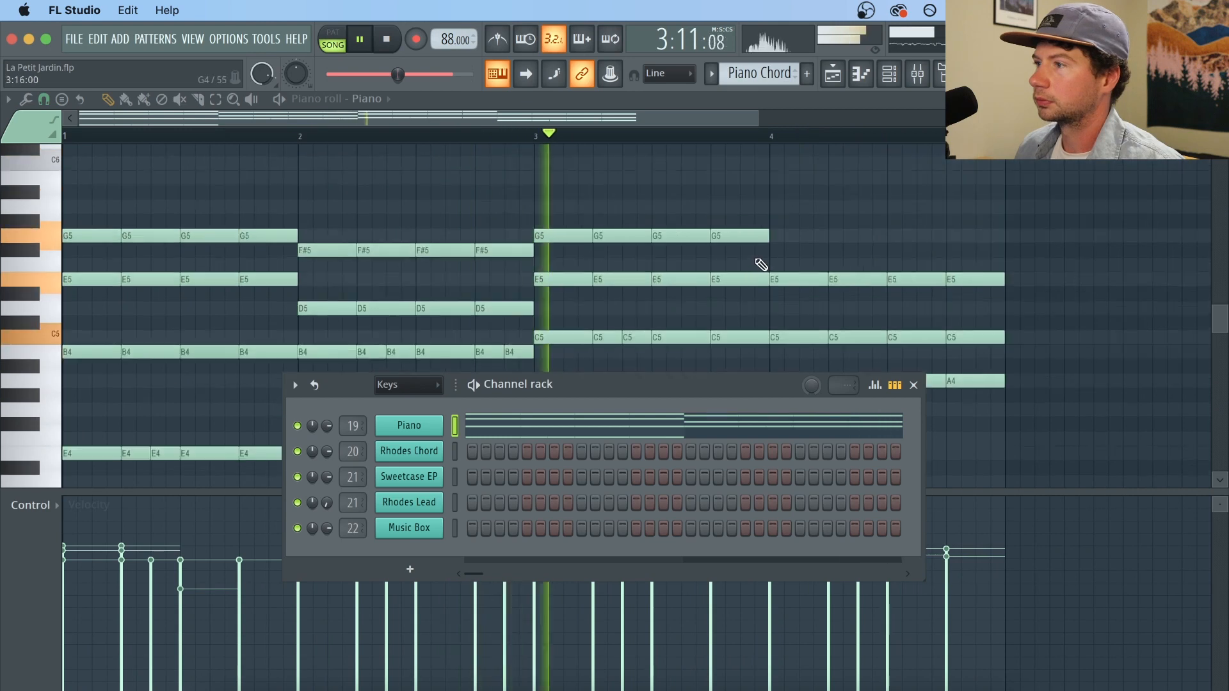
{"action": "left_click", "coordinate": [913, 385]}
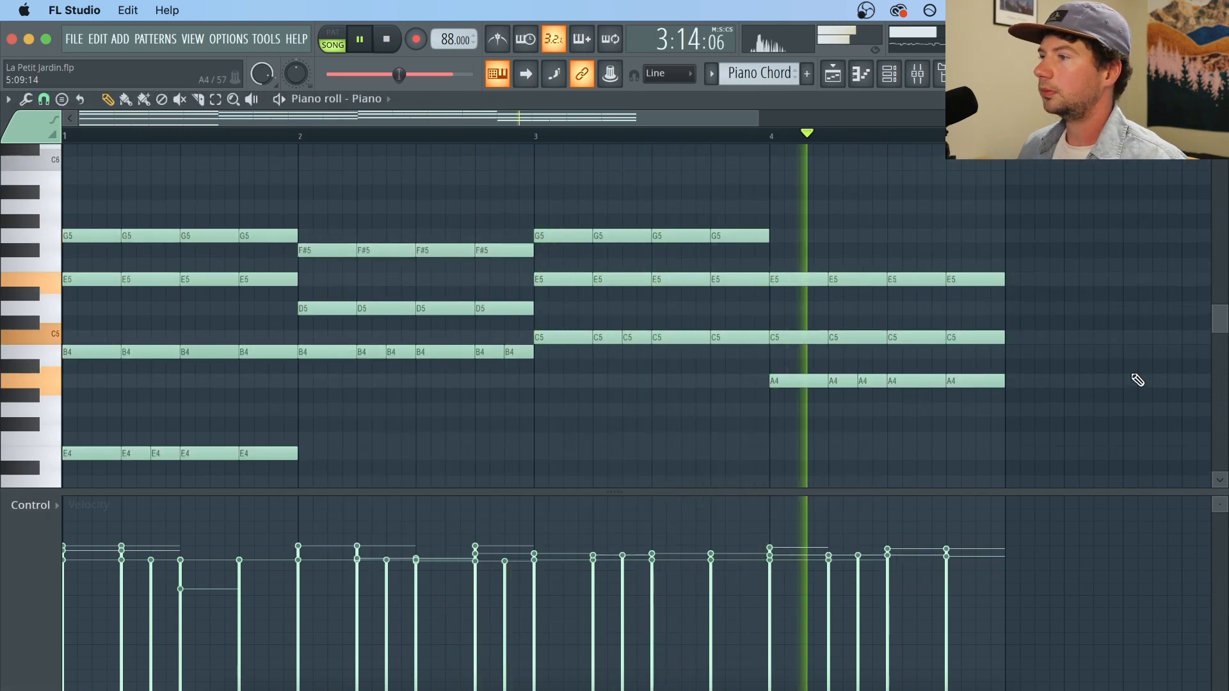
{"action": "key", "text": "space"}
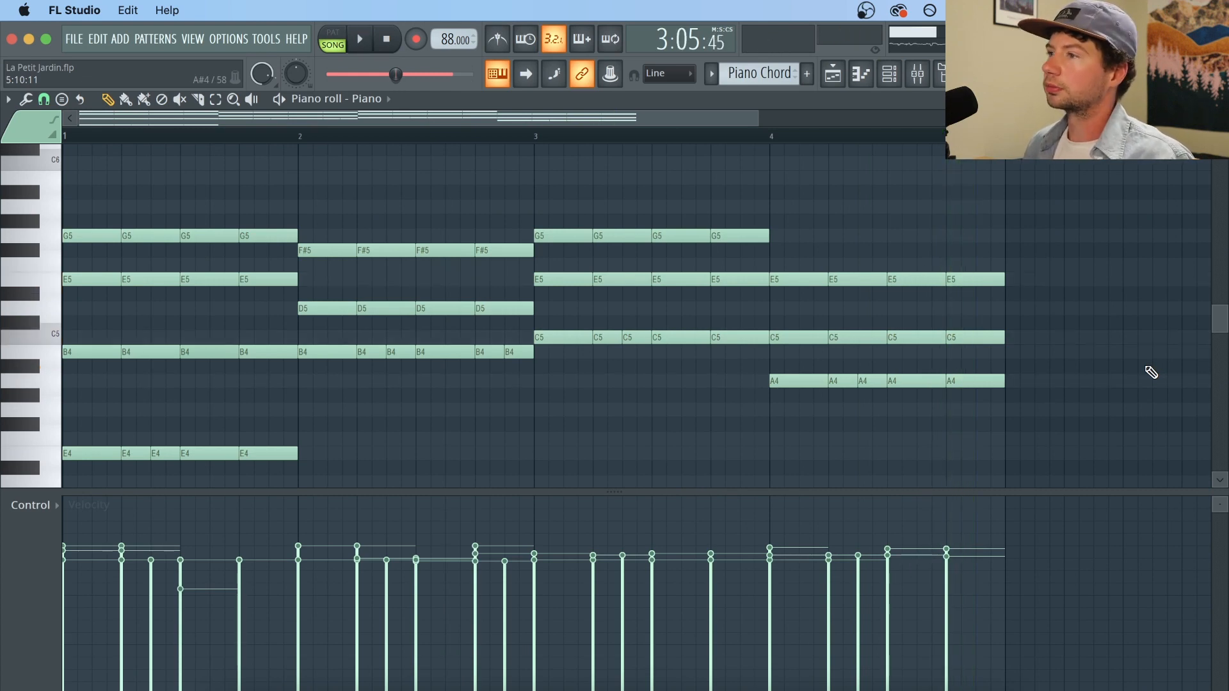
{"action": "left_click", "coordinate": [832, 74]}
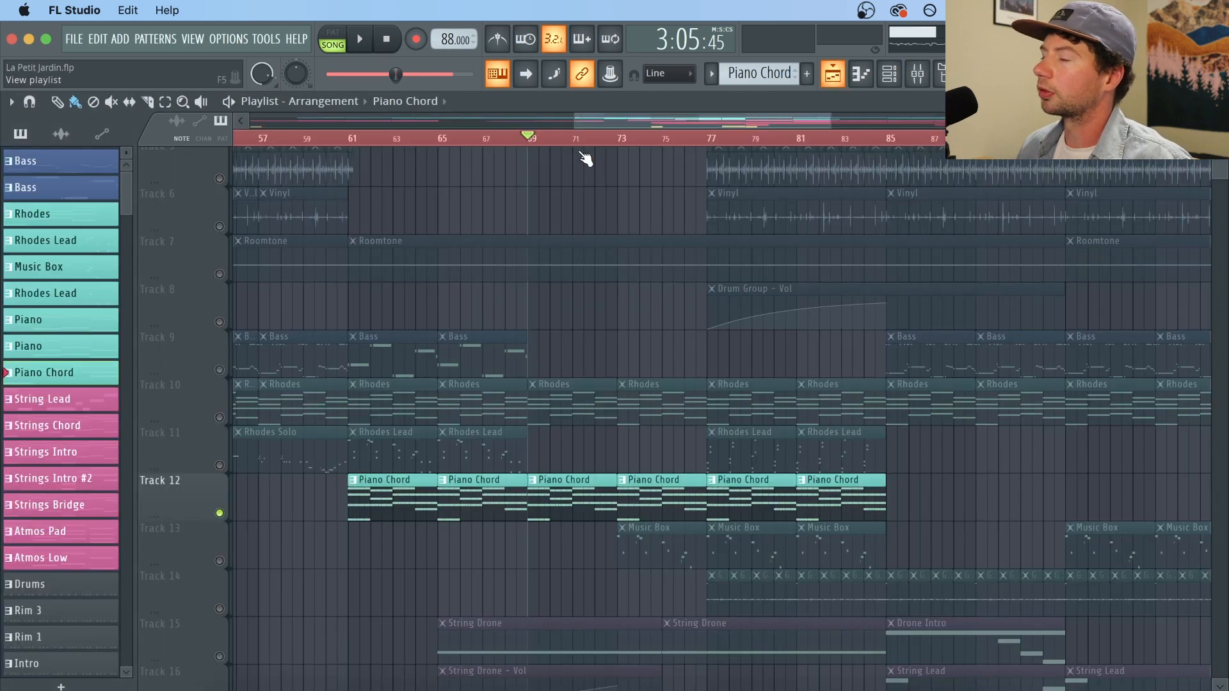
Step: Solo the Music Box part on Track 13, play it from bar 73, and select the Music Box pattern
{"action": "scroll", "coordinate": [710, 148], "scroll_direction": "up", "scroll_amount": 3}
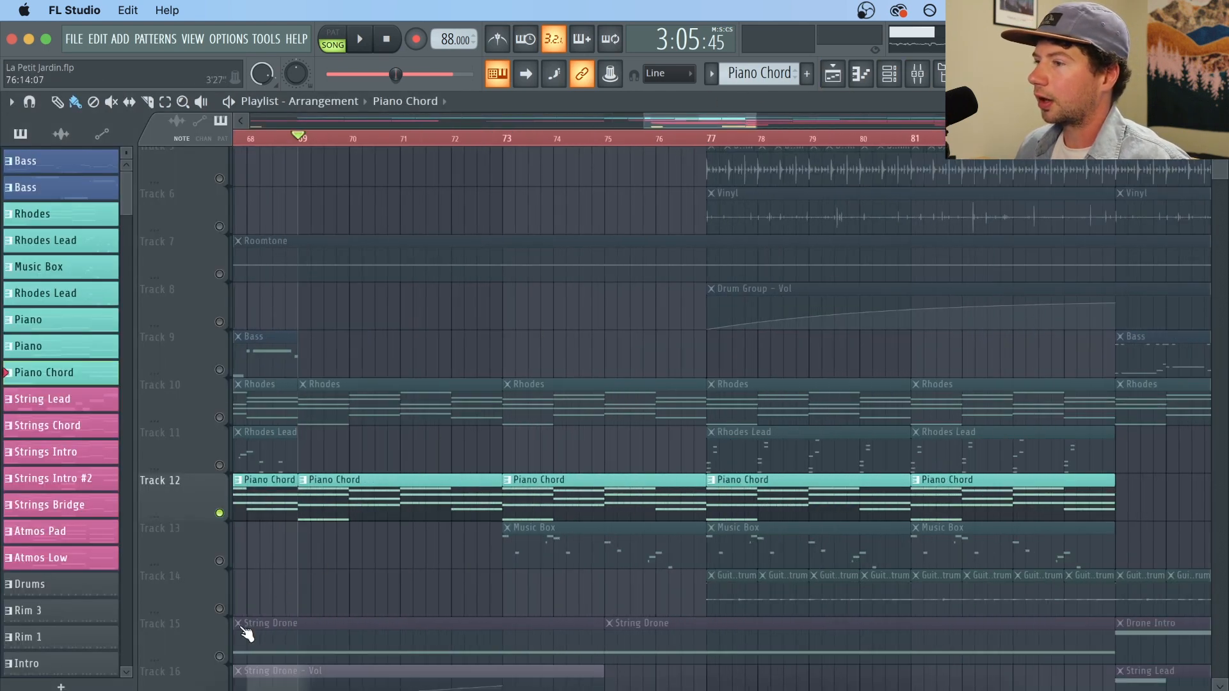
{"action": "left_click", "coordinate": [224, 551]}
{"action": "left_click", "coordinate": [505, 137]}
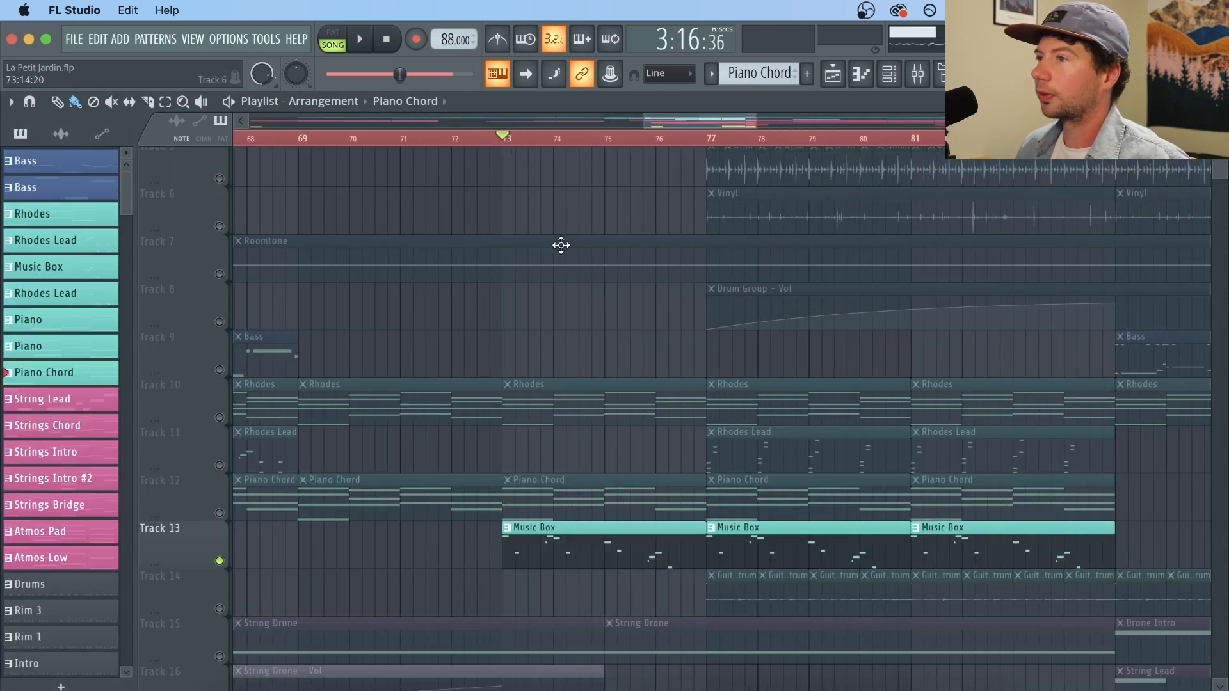
{"action": "key", "text": "space"}
{"action": "left_click", "coordinate": [612, 547]}
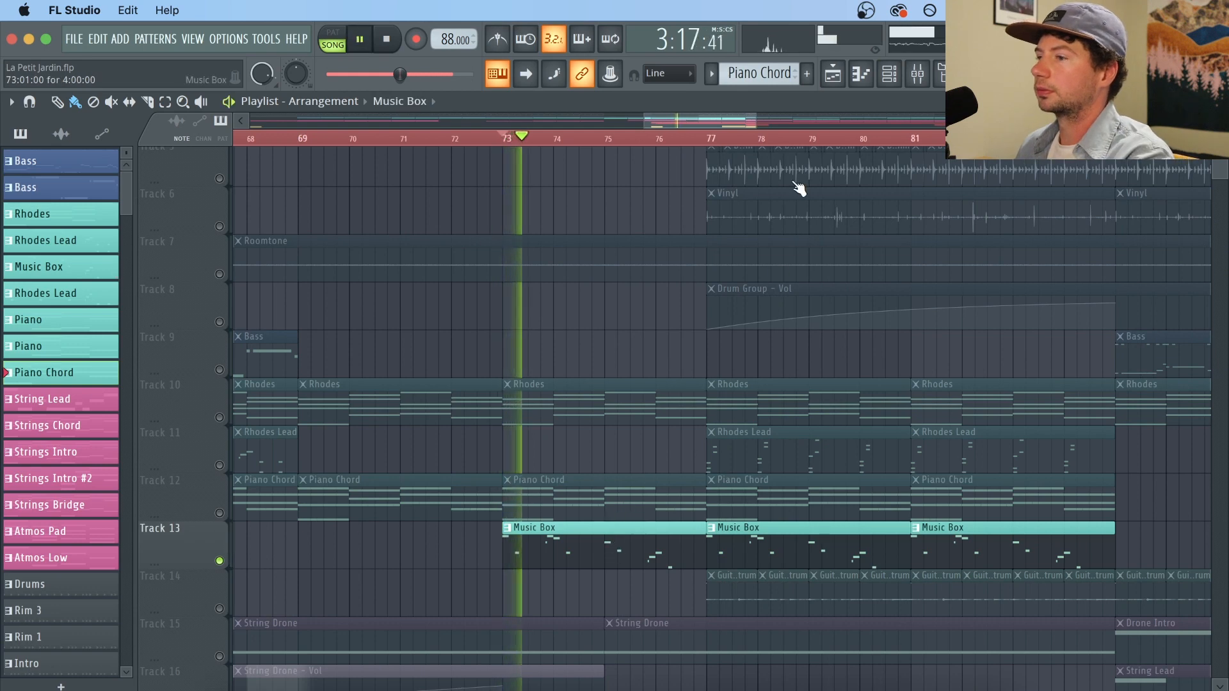
Step: Stop playback, inspect the LABS instrument on the Music Box channel, and close it along with the channel rack
{"action": "left_click", "coordinate": [890, 75]}
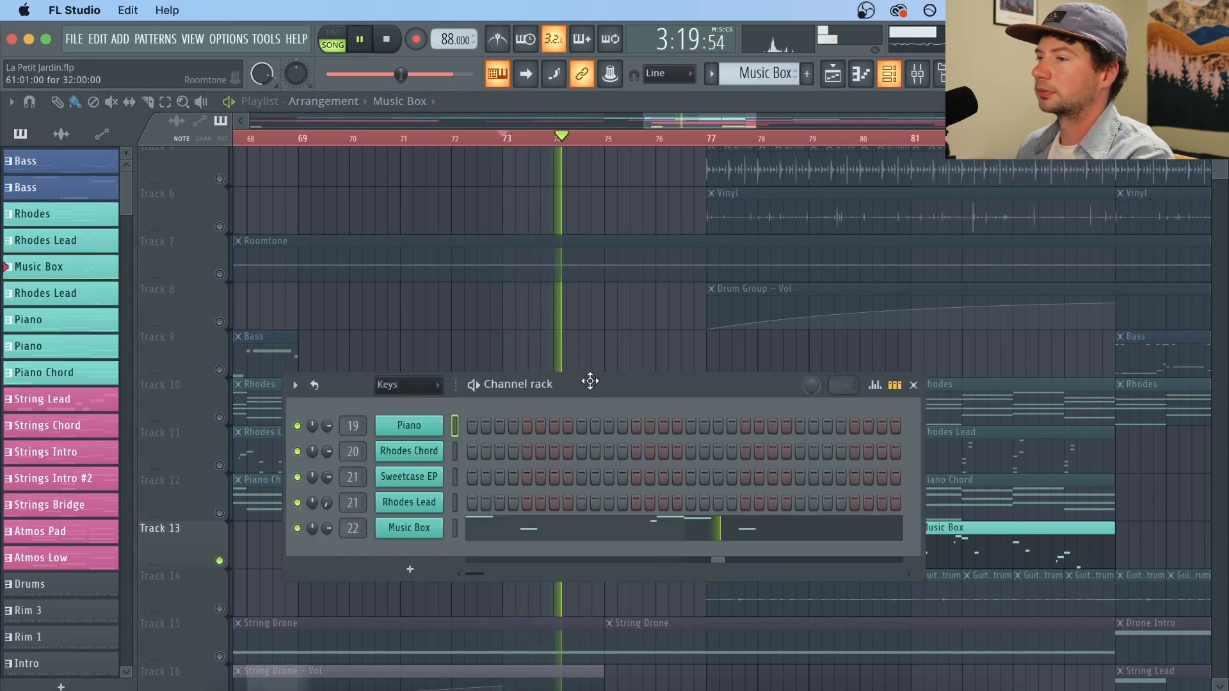
{"action": "left_click_drag", "start_coordinate": [595, 383], "coordinate": [587, 291]}
{"action": "key", "text": "space"}
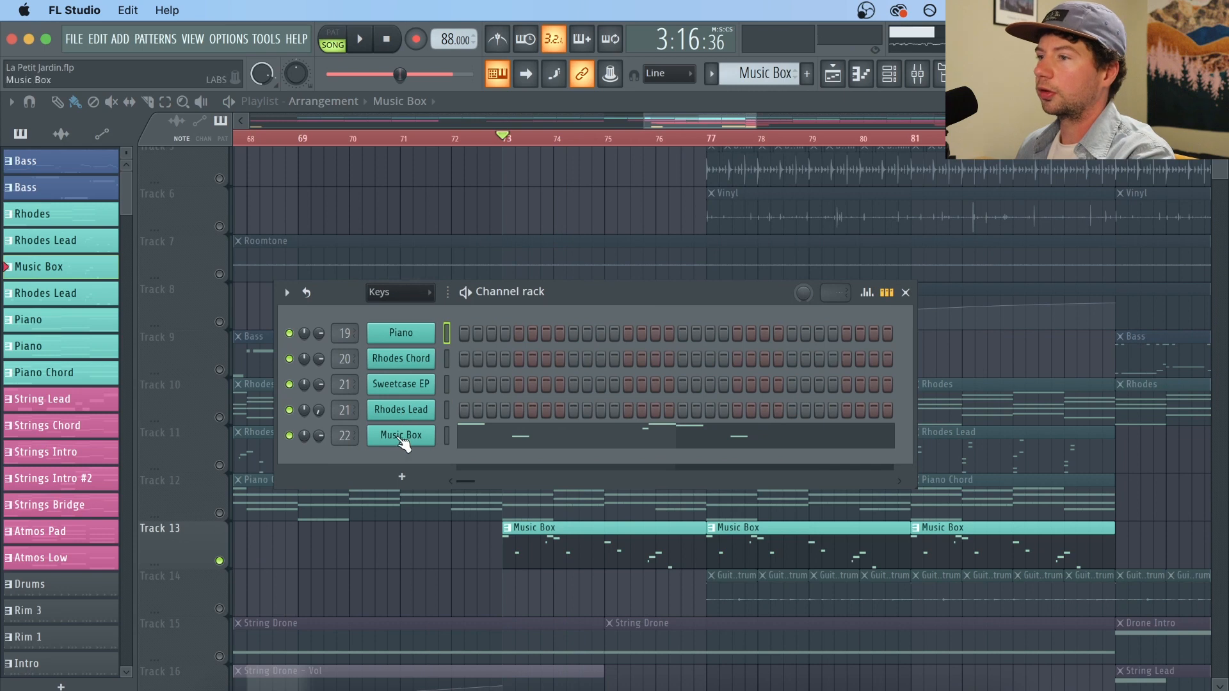
{"action": "left_click", "coordinate": [400, 436]}
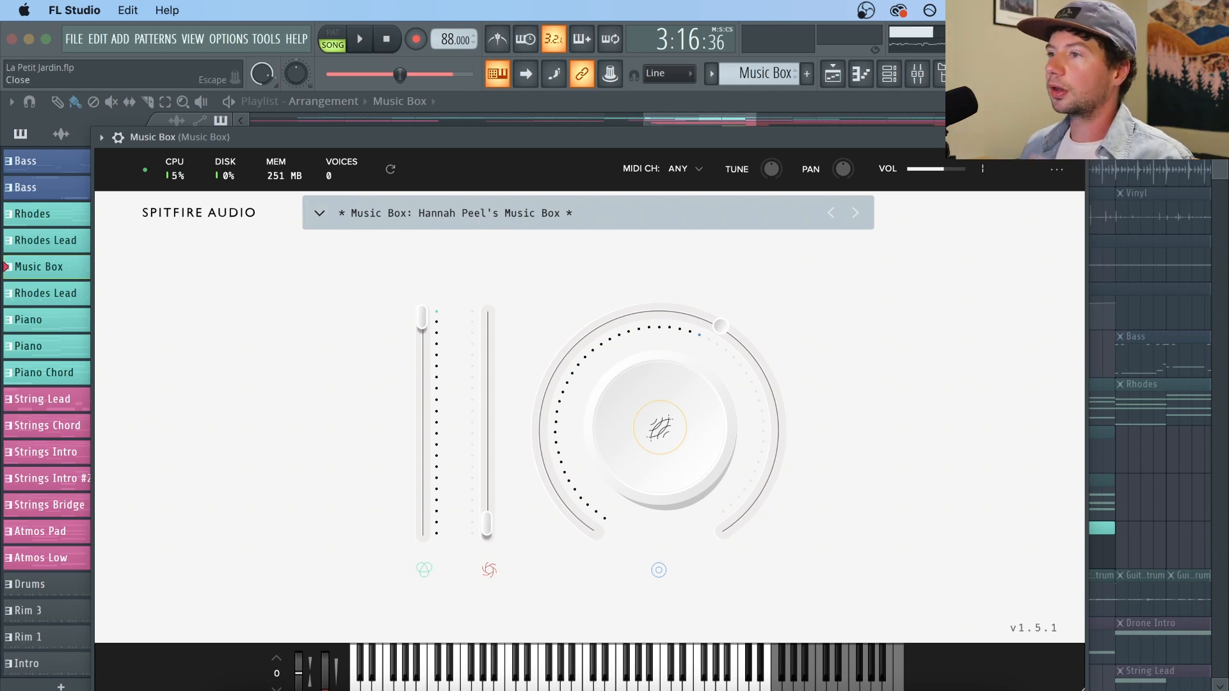
{"action": "left_click", "coordinate": [1077, 137]}
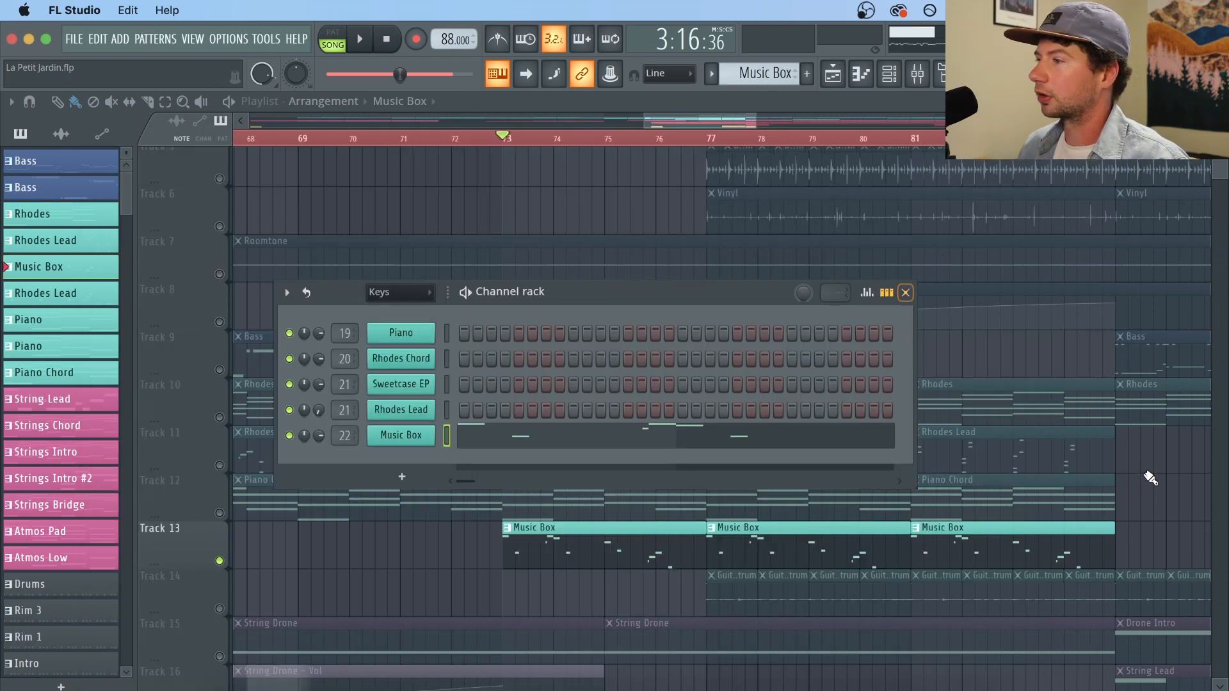
{"action": "key", "text": "F6"}
Step: Place the playhead at bar 81 and solo the Rhodes Lead part on Track 11
{"action": "scroll", "coordinate": [850, 384], "scroll_direction": "down", "scroll_amount": 10}
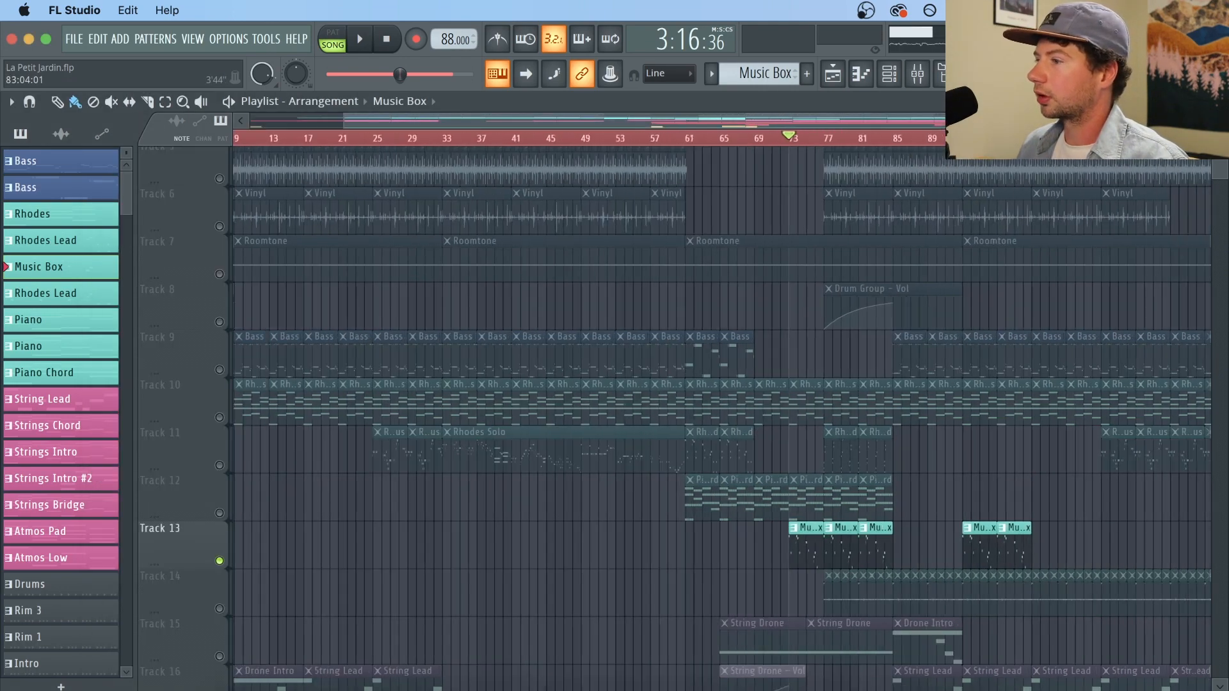
{"action": "scroll", "coordinate": [850, 384], "scroll_direction": "up", "scroll_amount": 8}
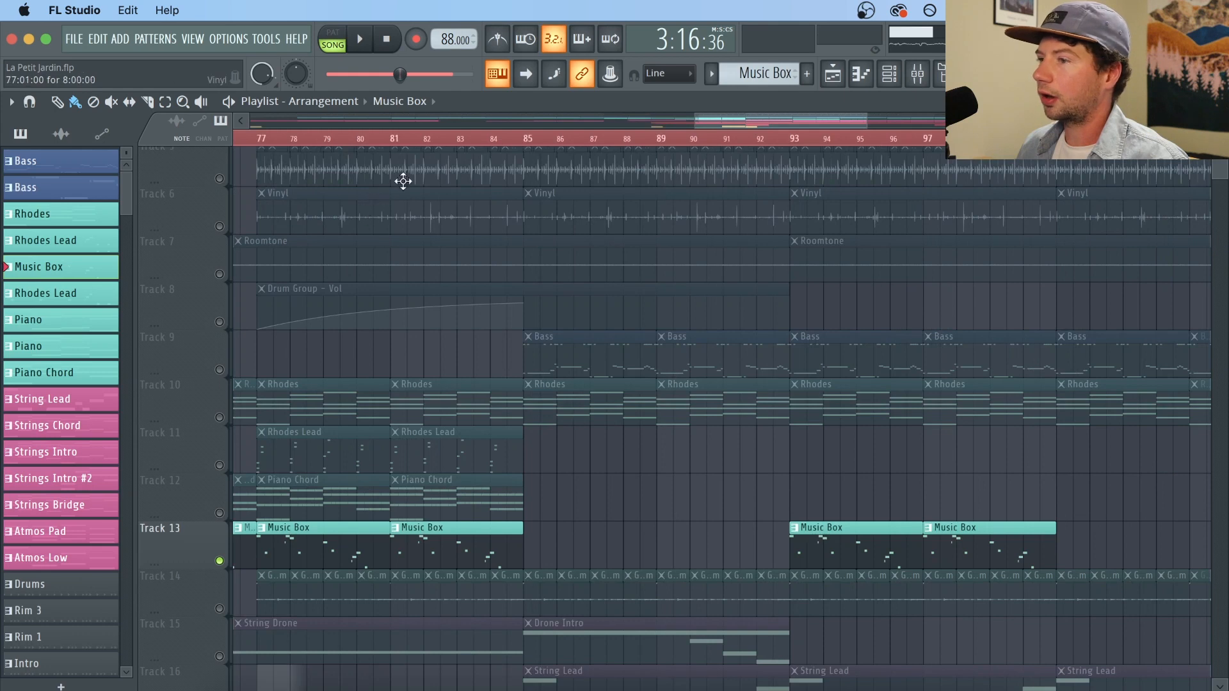
{"action": "left_click", "coordinate": [393, 141]}
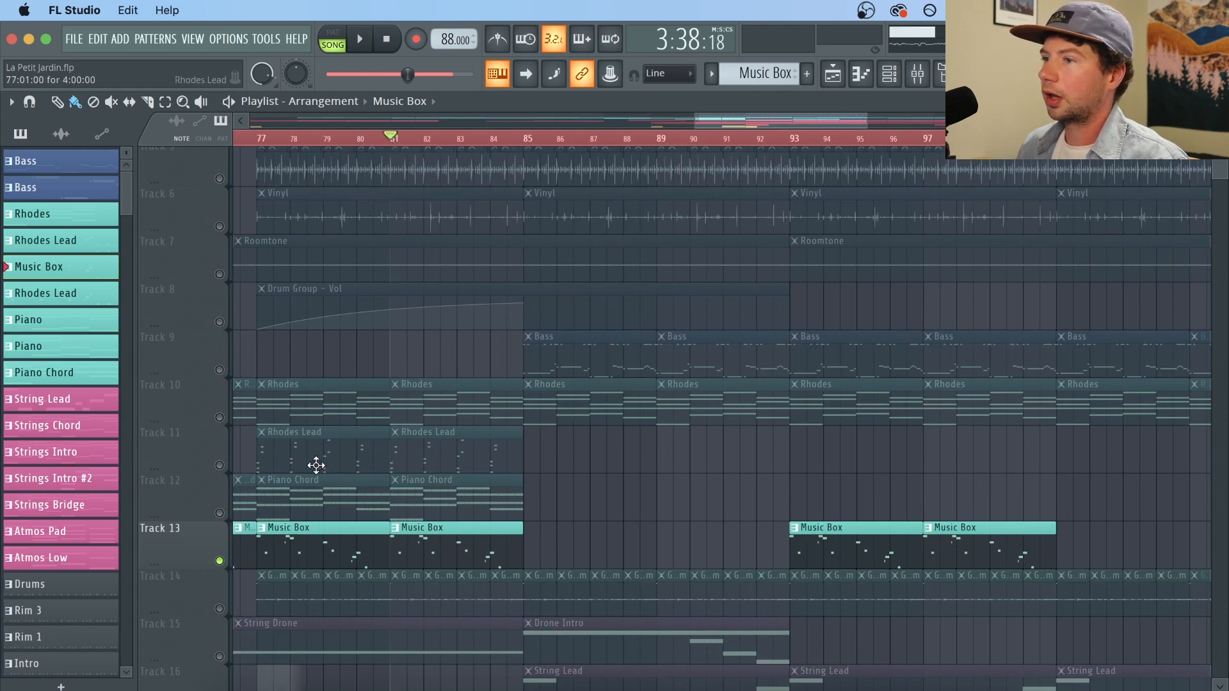
{"action": "left_click", "coordinate": [225, 468]}
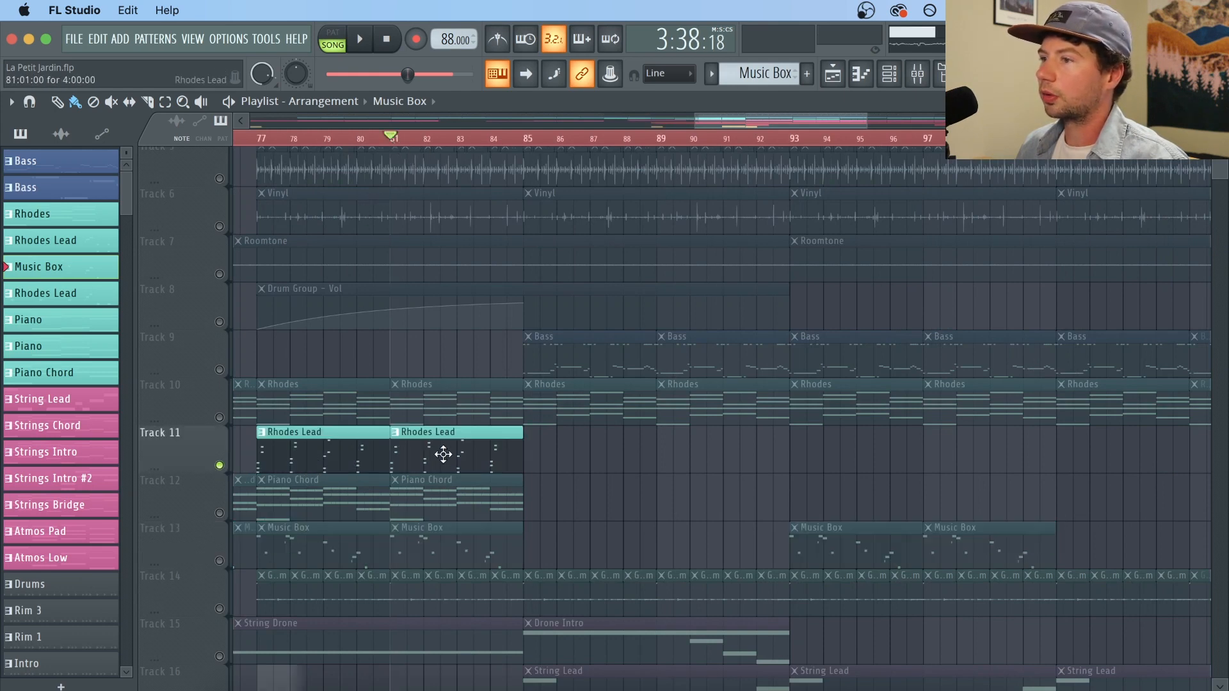
Step: Examine the Rhodes Lead pattern's notes and Sweetcase EP channel, play the part, and return to the playlist
{"action": "double_click", "coordinate": [443, 454]}
{"action": "left_click", "coordinate": [896, 77]}
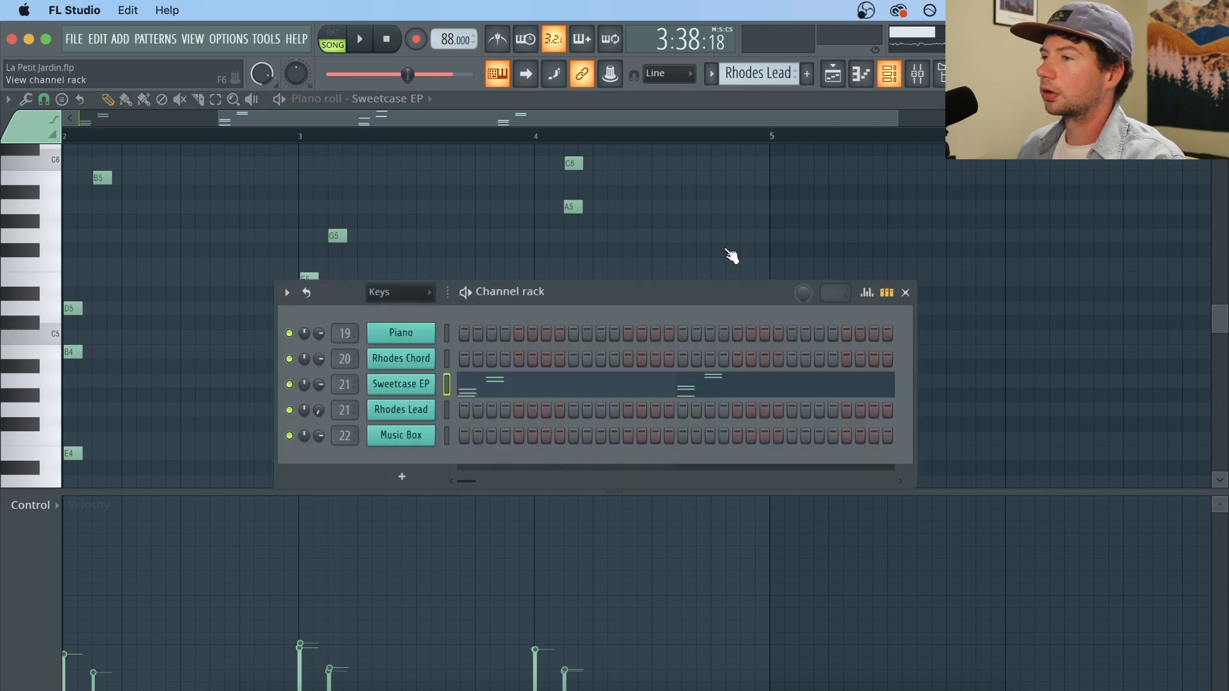
{"action": "key", "text": "space"}
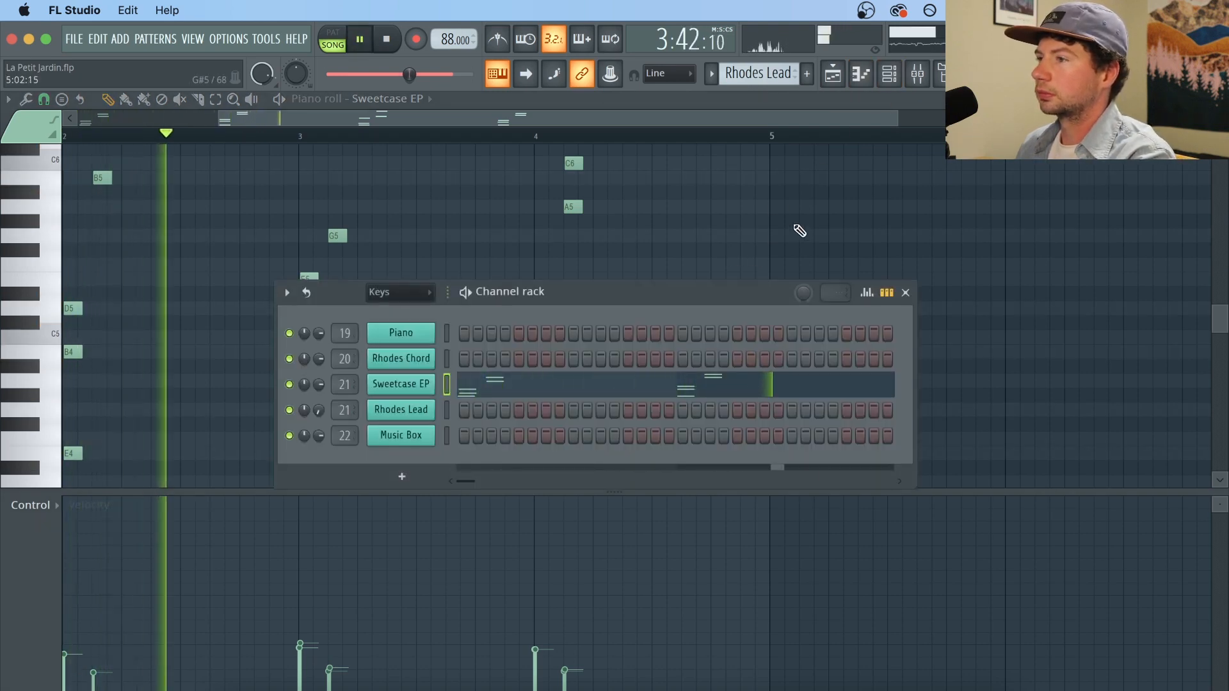
{"action": "key", "text": "space"}
{"action": "left_click", "coordinate": [833, 74]}
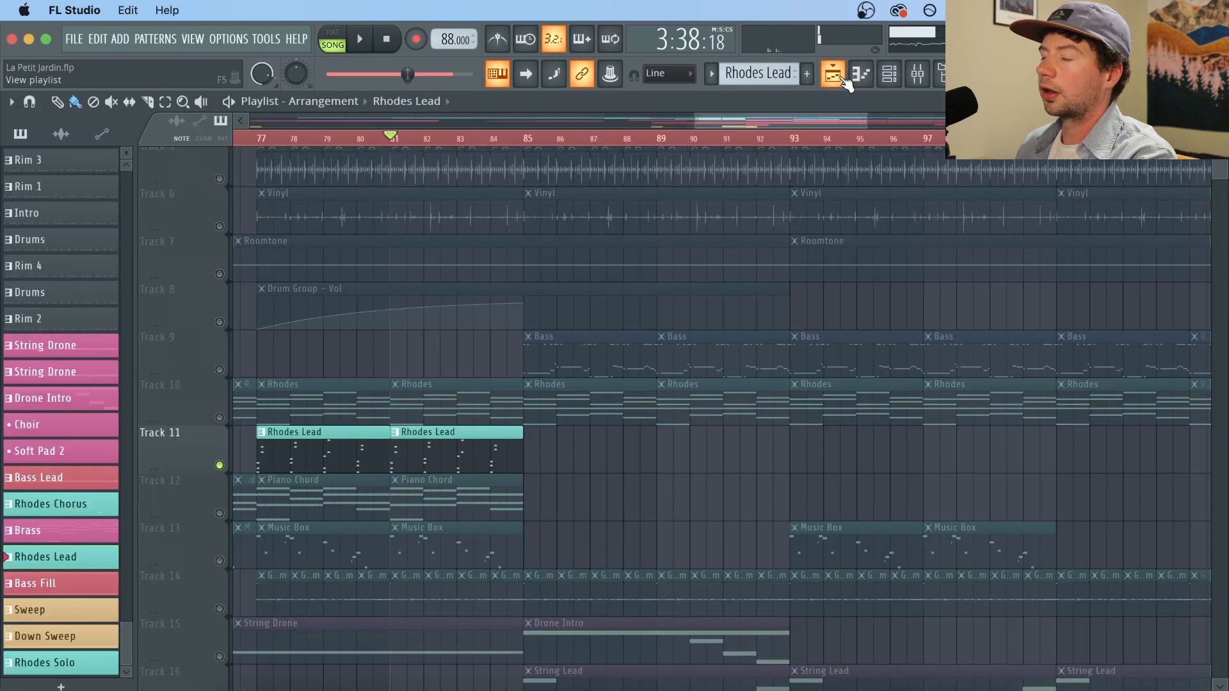
Step: Add Tracks 10, 12 and 13 to the soloed Rhodes Lead and play all four parts together from bar 81
{"action": "left_click", "coordinate": [220, 418]}
{"action": "left_click", "coordinate": [220, 513]}
{"action": "left_click", "coordinate": [221, 561]}
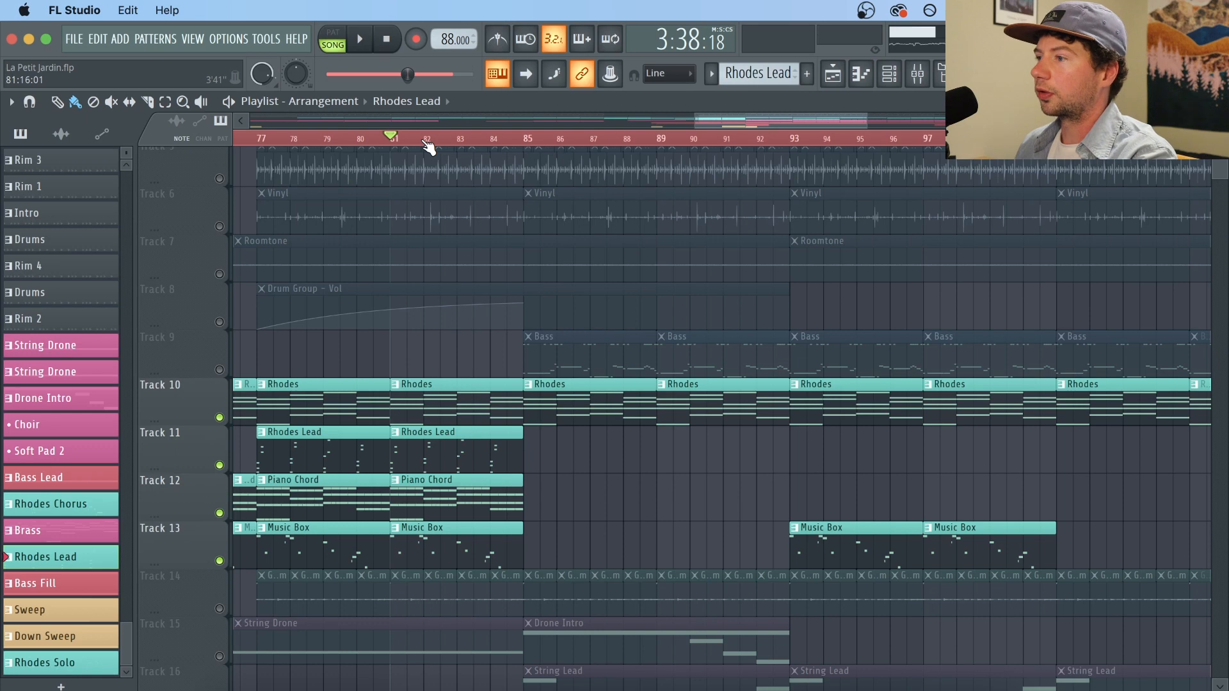
{"action": "key", "text": "space"}
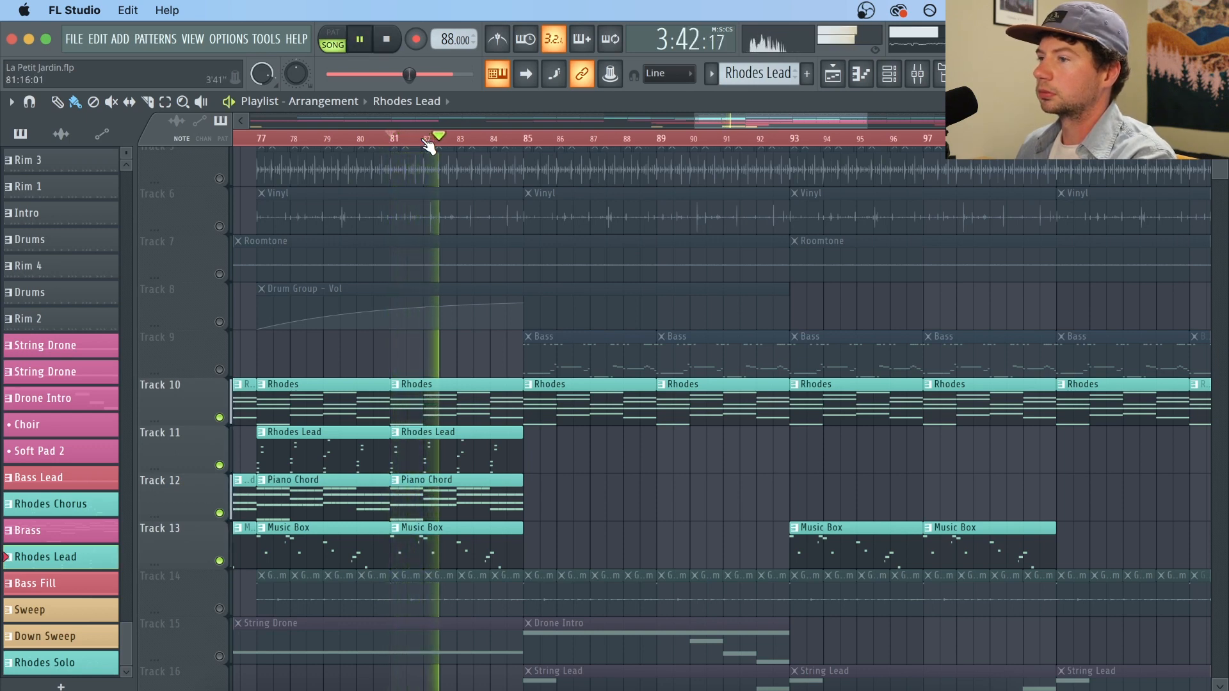
{"action": "scroll", "coordinate": [428, 146], "scroll_direction": "down", "scroll_amount": 2}
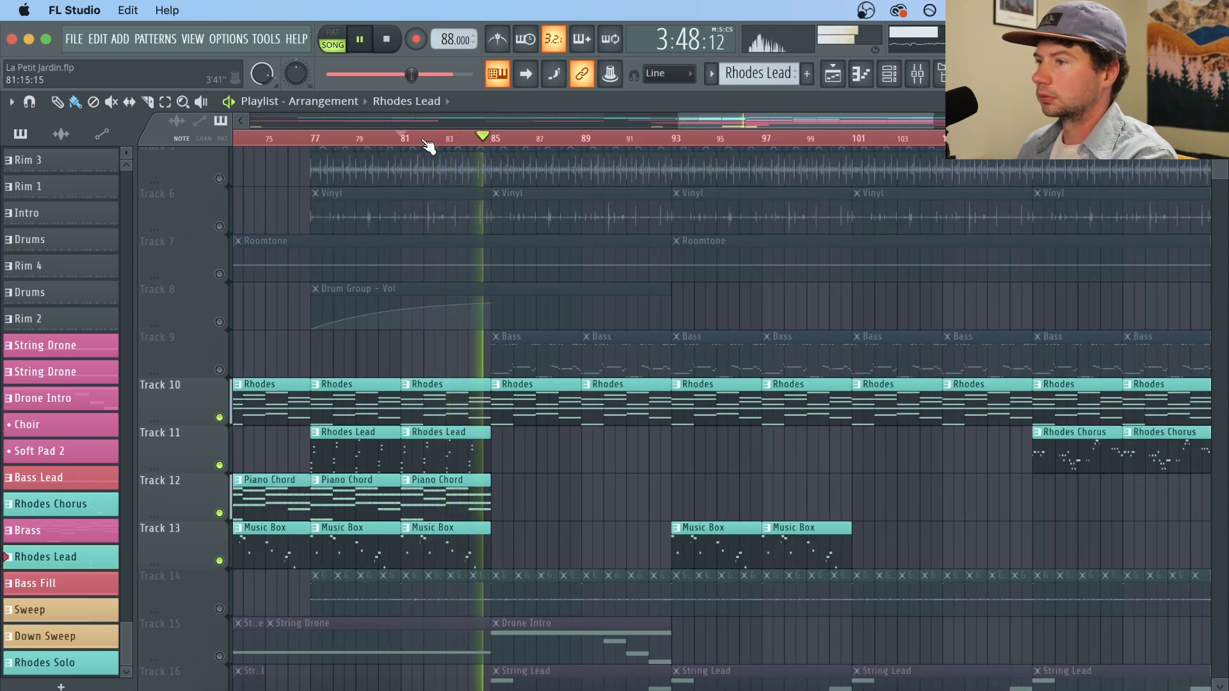
{"action": "key", "text": "space"}
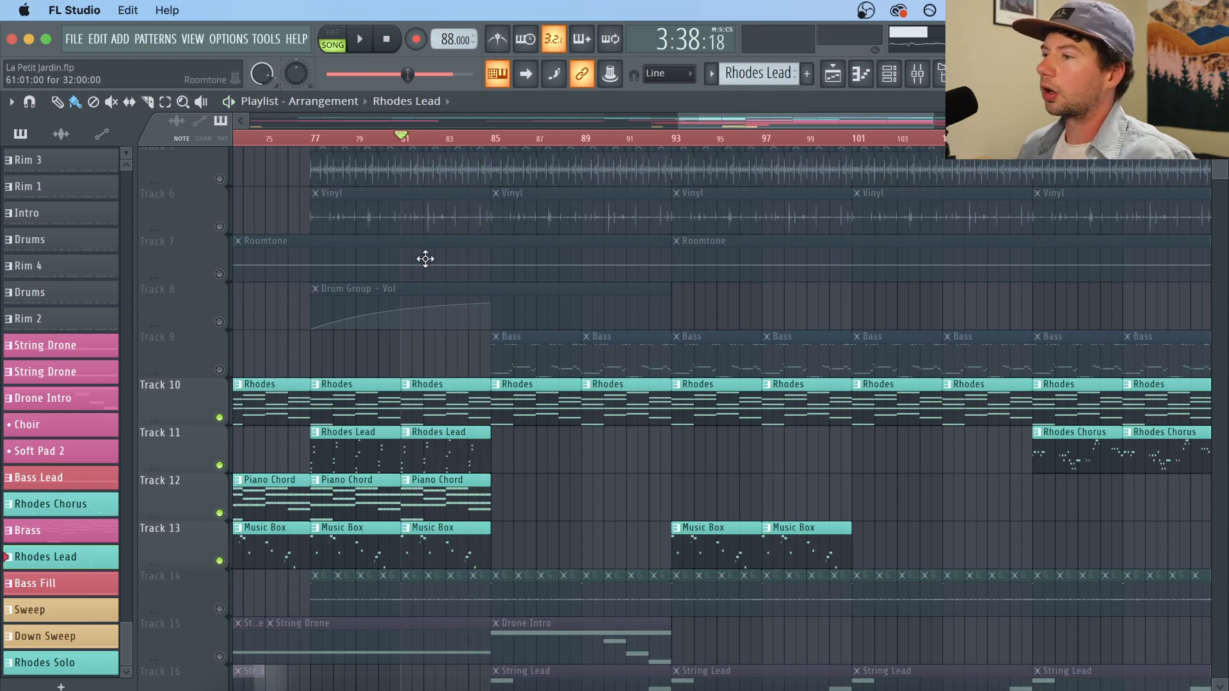
Step: Solo the audio clips on Track 14, play them from bar 81, and stop playback
{"action": "scroll", "coordinate": [397, 140], "scroll_direction": "down", "scroll_amount": 5}
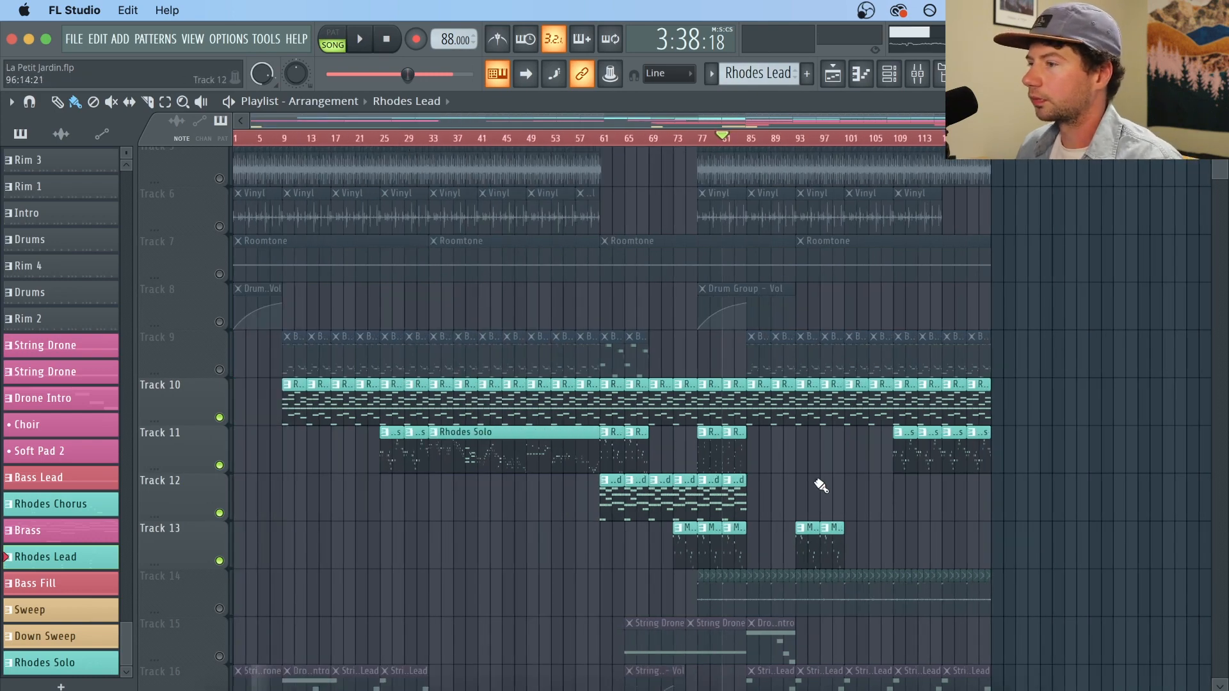
{"action": "scroll", "coordinate": [817, 488], "scroll_direction": "down", "scroll_amount": 4}
{"action": "scroll", "coordinate": [826, 145], "scroll_direction": "up", "scroll_amount": 4}
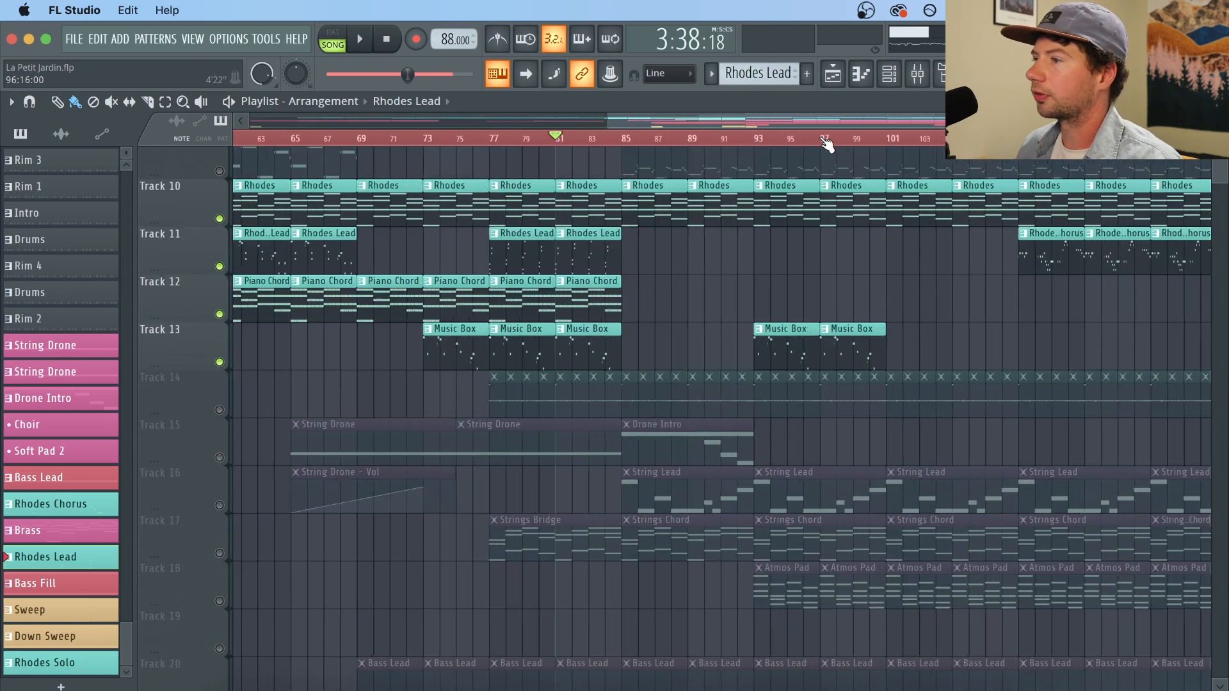
{"action": "right_click", "coordinate": [219, 410]}
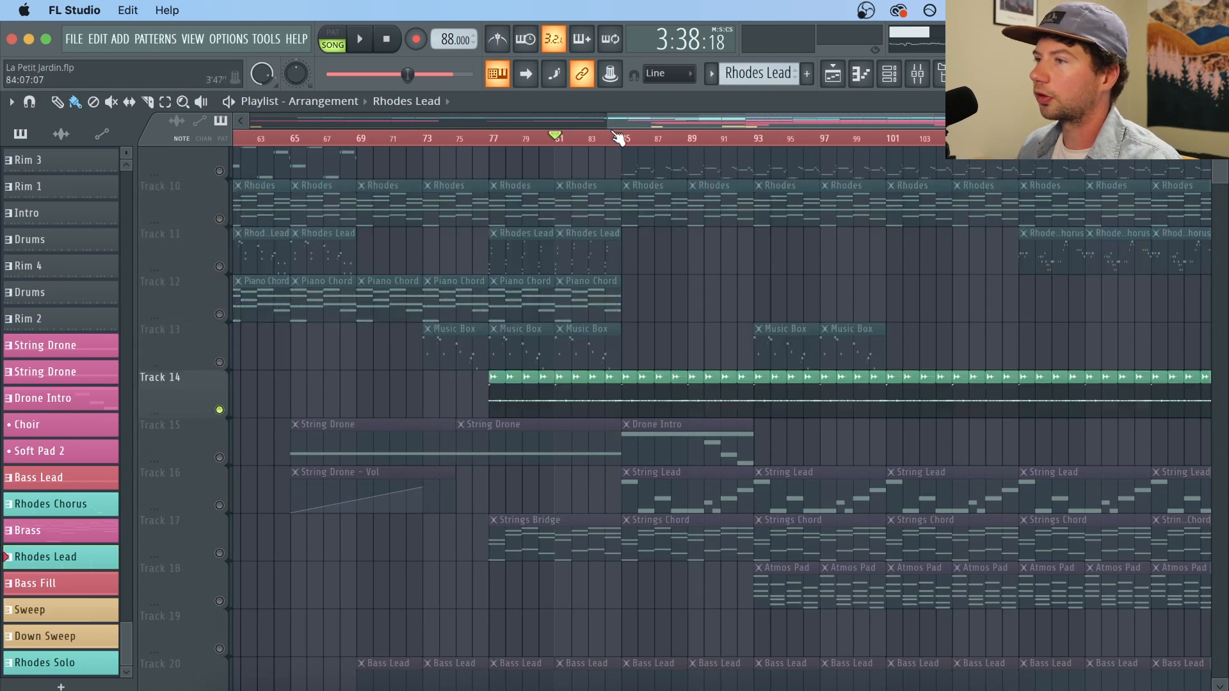
{"action": "scroll", "coordinate": [615, 139], "scroll_direction": "up", "scroll_amount": 2}
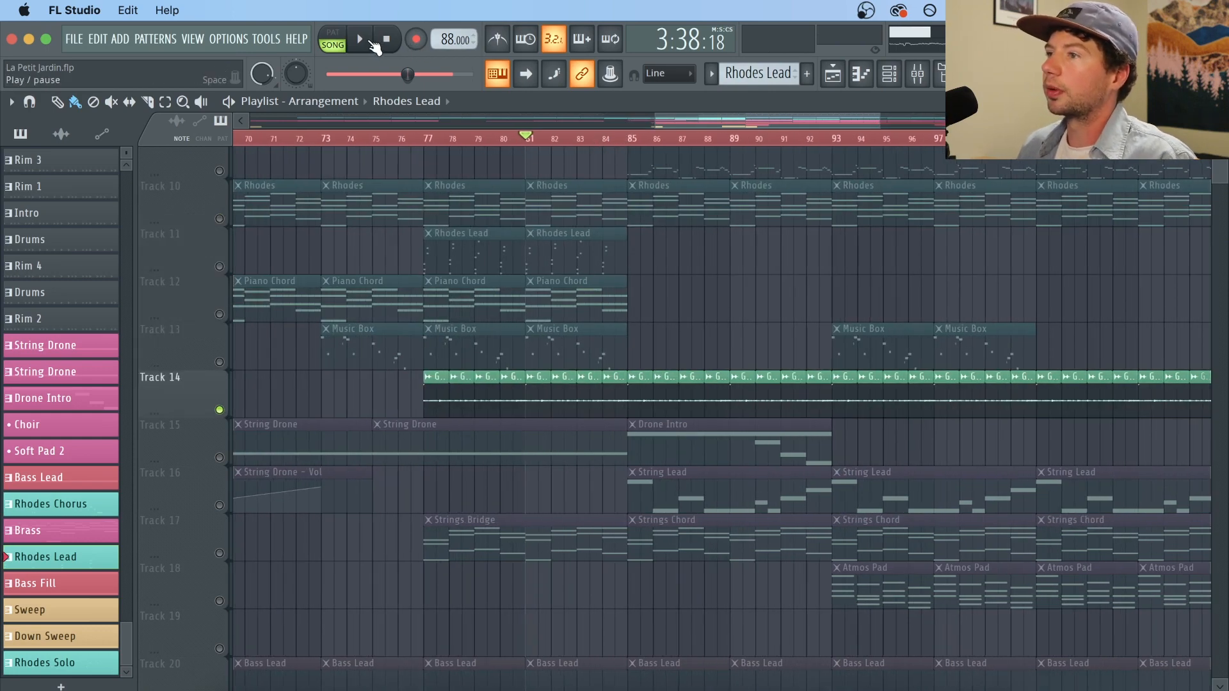
{"action": "left_click", "coordinate": [373, 42]}
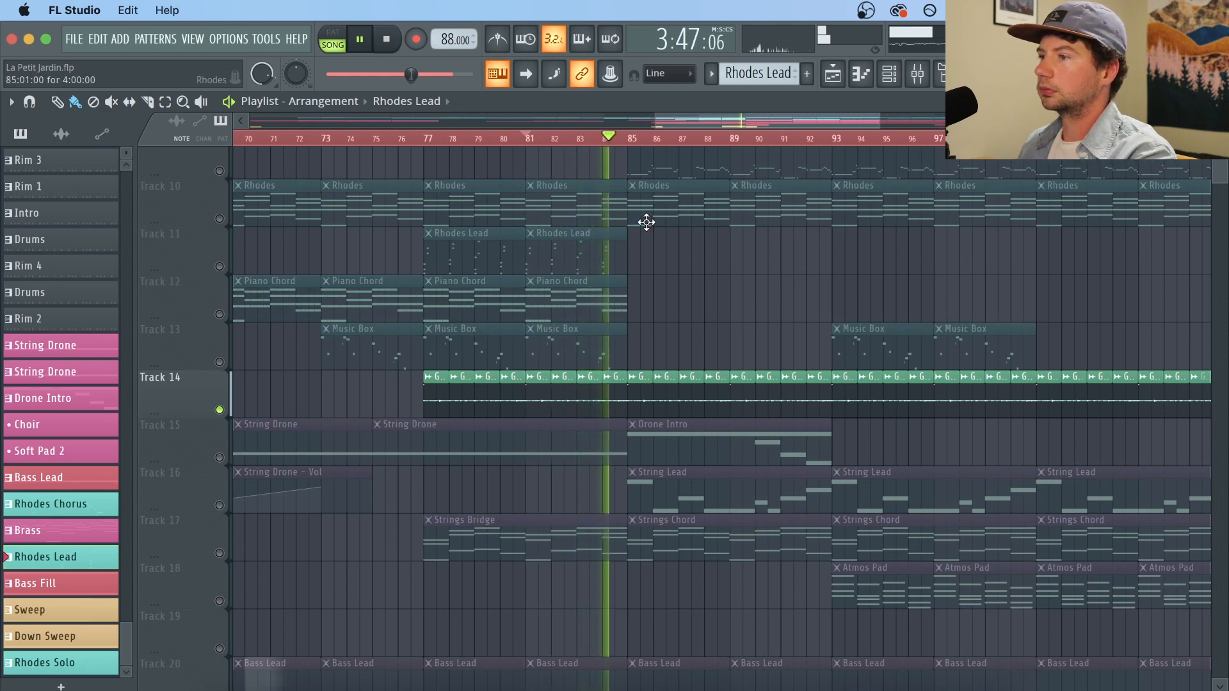
{"action": "key", "text": "space"}
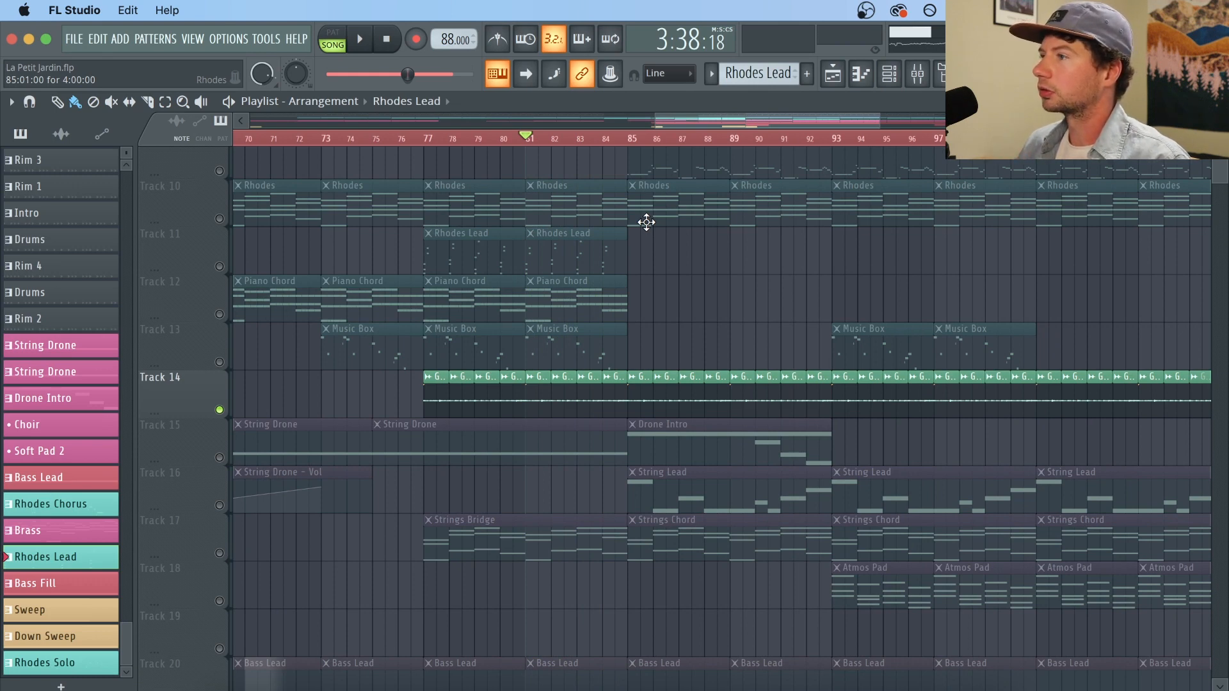
Step: Solo the string parts on Track 16 and play them from the start of the song
{"action": "scroll", "coordinate": [770, 144], "scroll_direction": "down", "scroll_amount": 3}
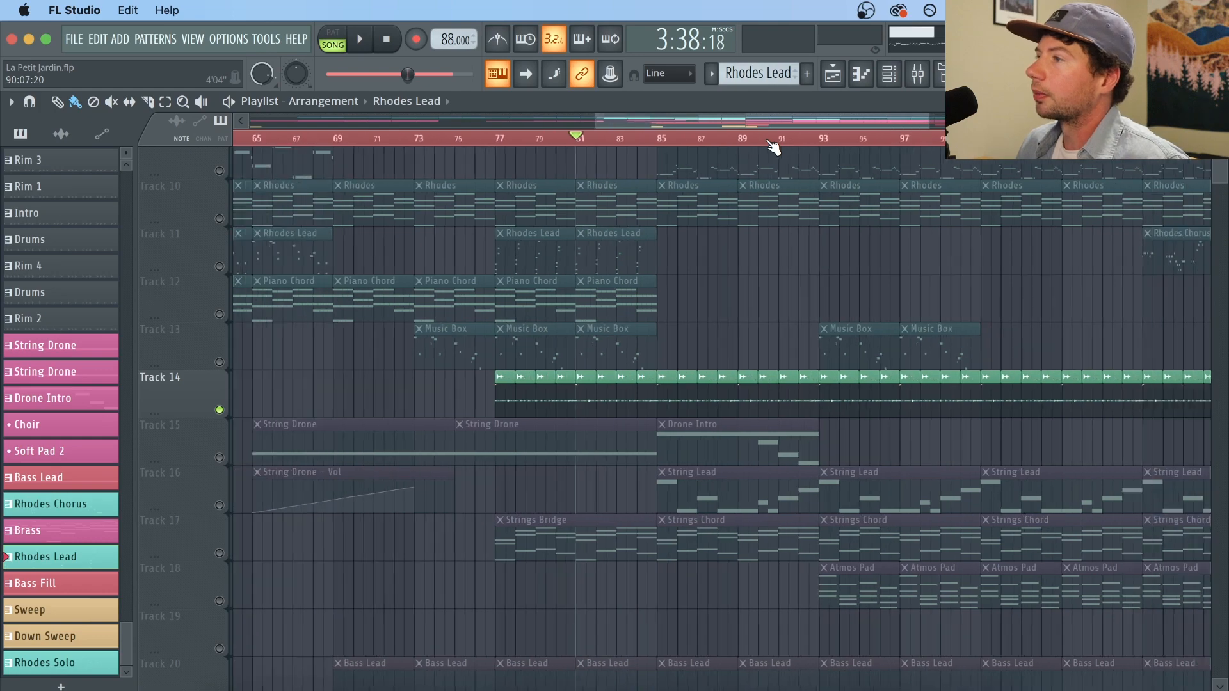
{"action": "scroll", "coordinate": [797, 142], "scroll_direction": "down", "scroll_amount": 6}
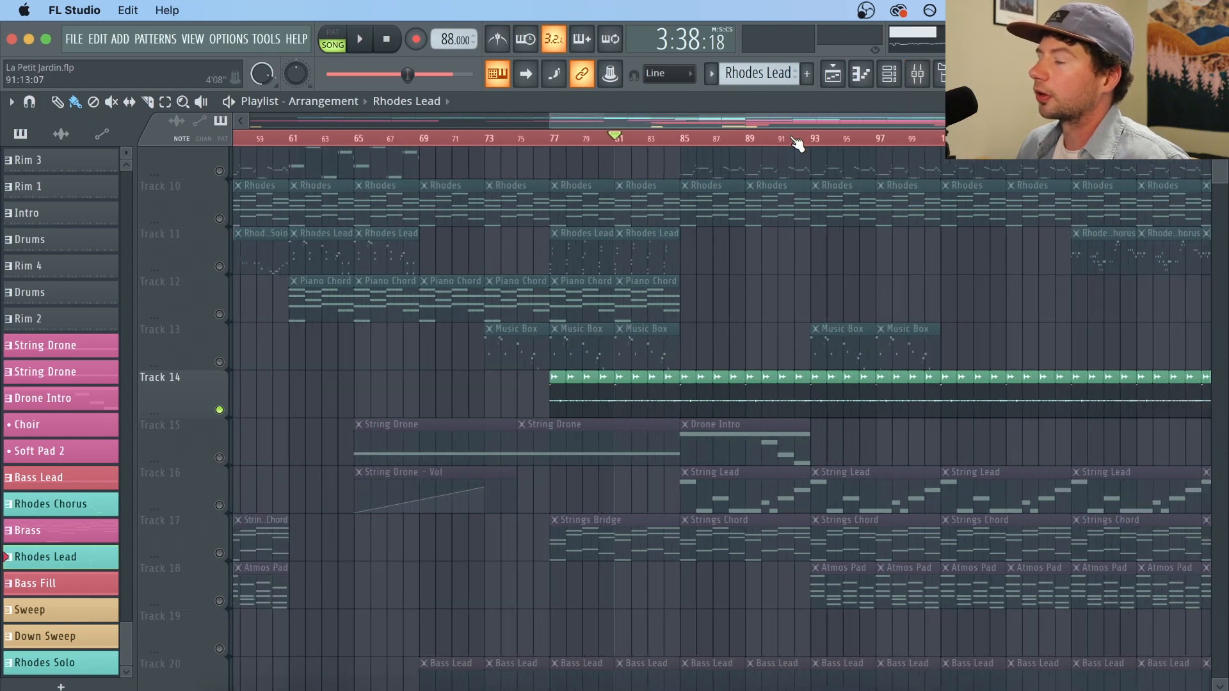
{"action": "scroll", "coordinate": [799, 142], "scroll_direction": "up", "scroll_amount": 2}
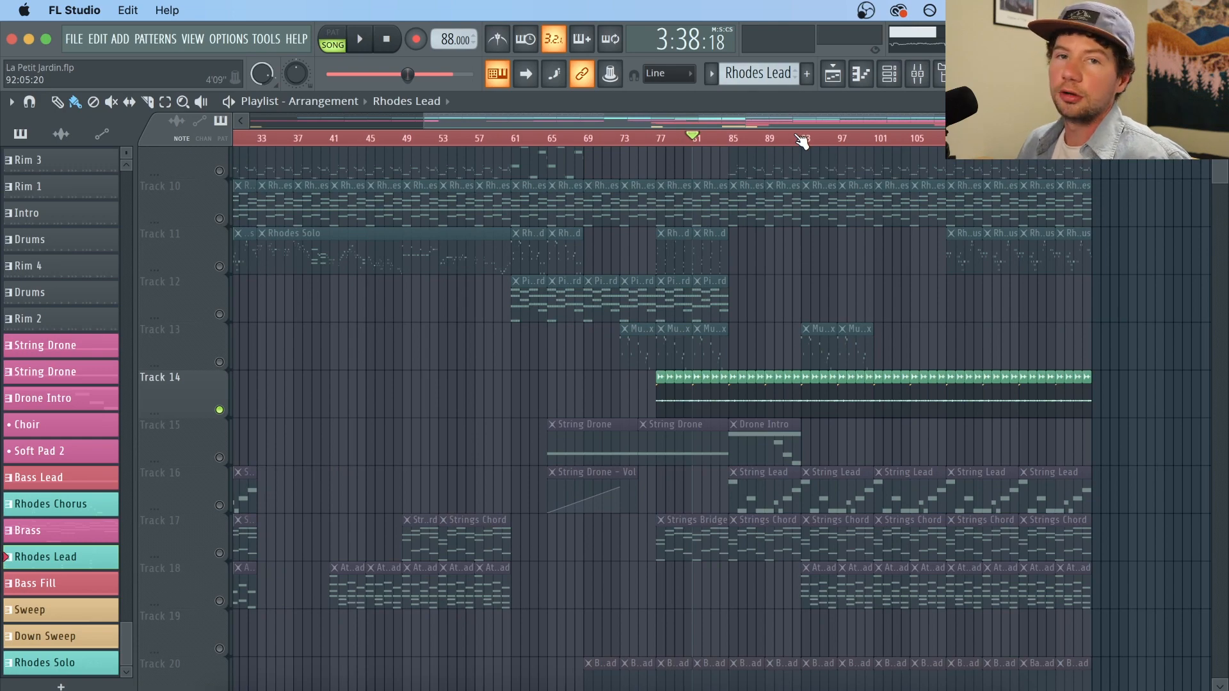
{"action": "scroll", "coordinate": [801, 138], "scroll_direction": "down", "scroll_amount": 2}
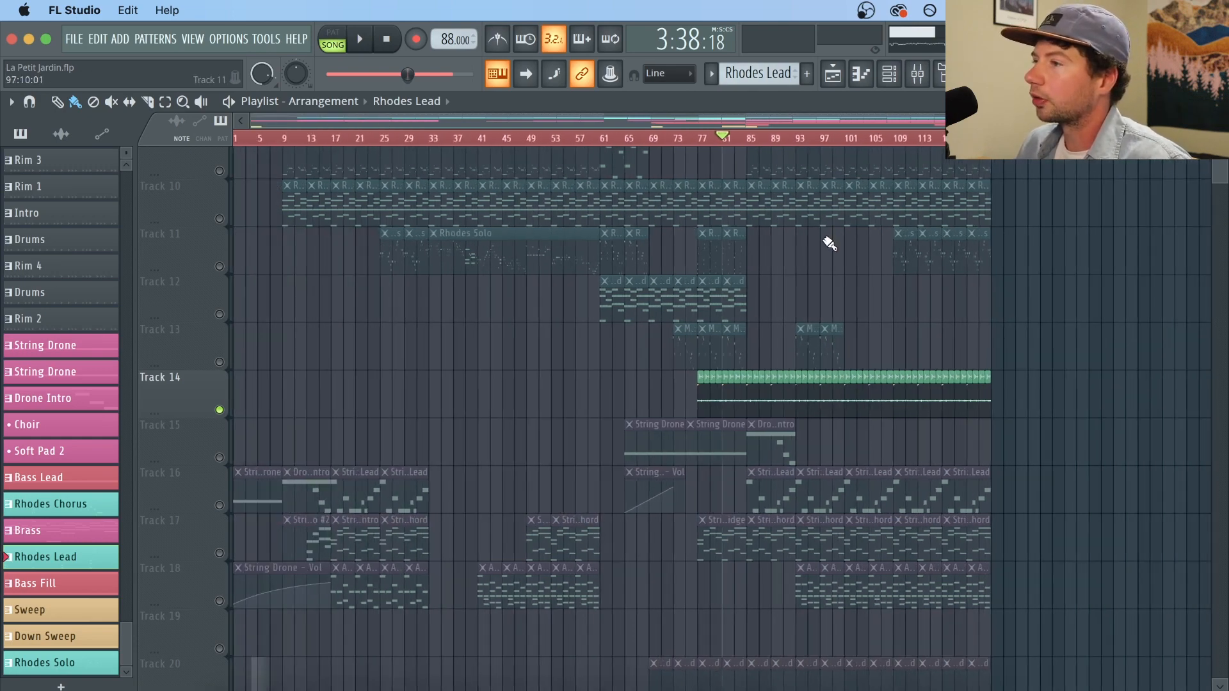
{"action": "scroll", "coordinate": [829, 243], "scroll_direction": "down", "scroll_amount": 4}
{"action": "scroll", "coordinate": [831, 148], "scroll_direction": "up", "scroll_amount": 2}
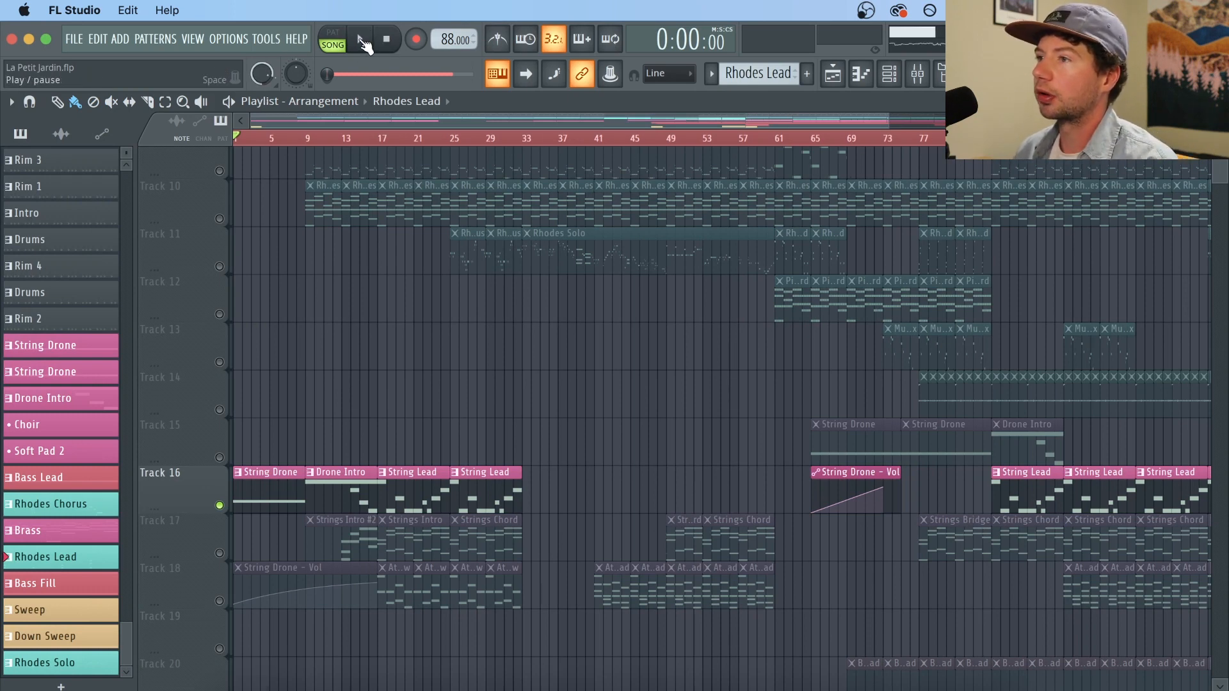
{"action": "left_click", "coordinate": [364, 43]}
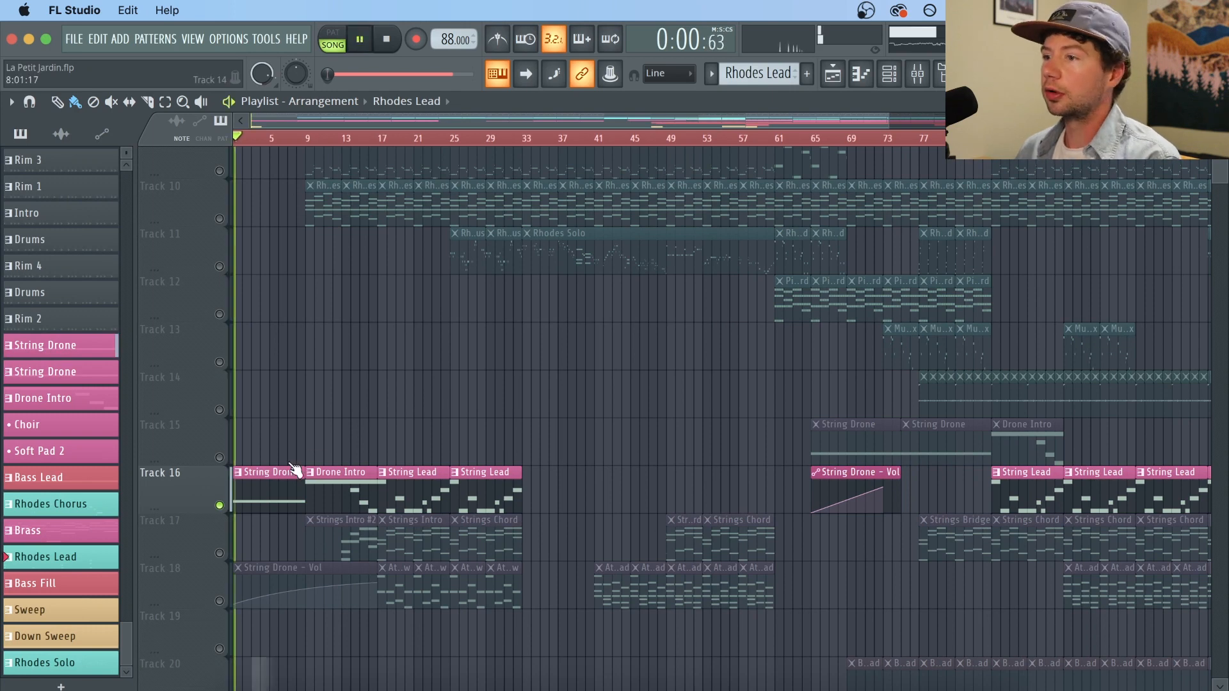
Step: Stop playback, inspect the DirectWave instrument on the String Drone channel, and close the plugin
{"action": "left_click", "coordinate": [889, 73]}
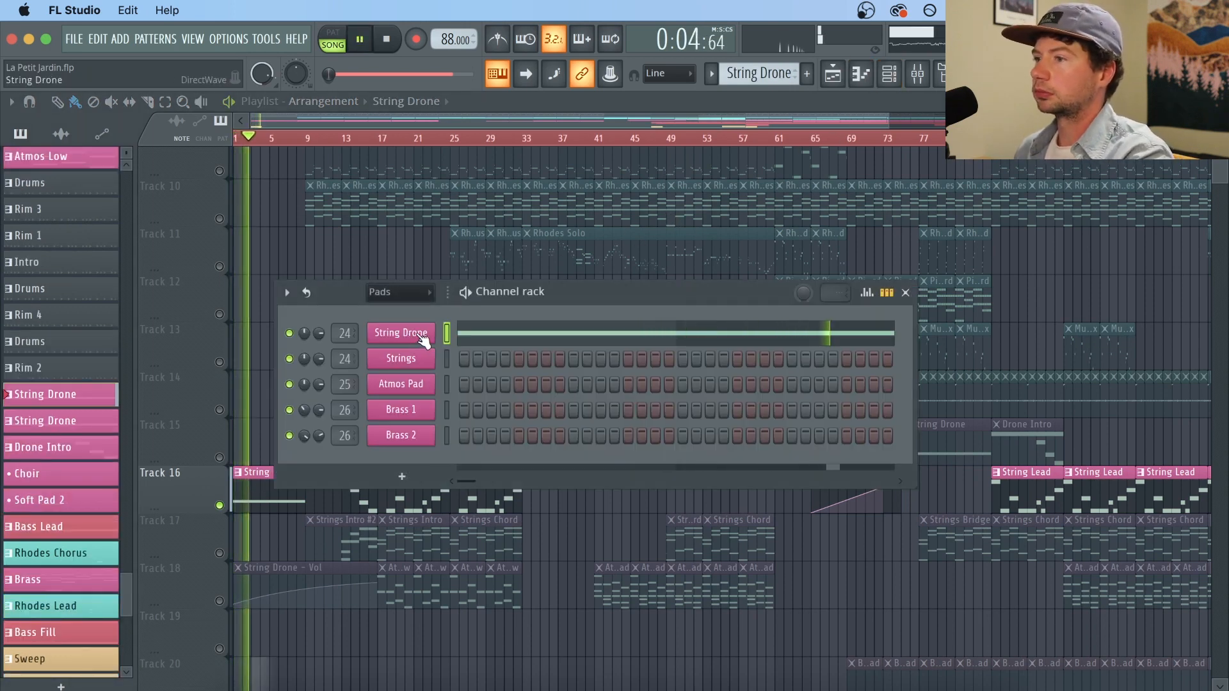
{"action": "key", "text": "space"}
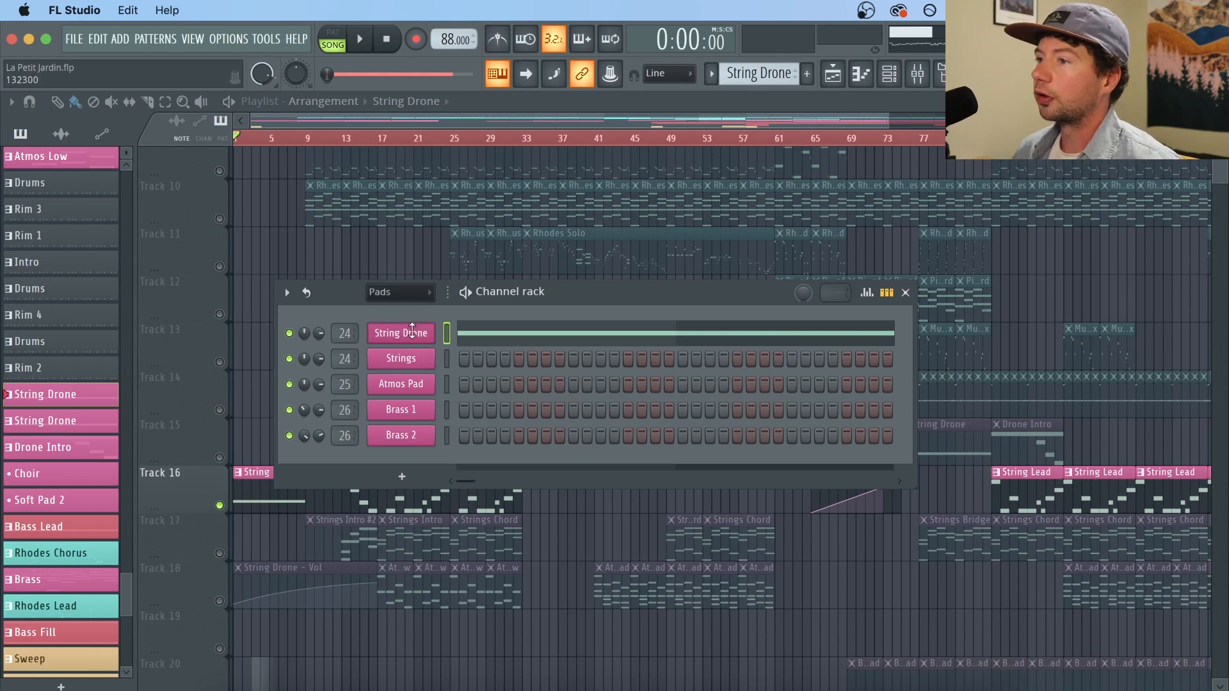
{"action": "left_click", "coordinate": [413, 332]}
{"action": "left_click_drag", "start_coordinate": [713, 183], "coordinate": [920, 137]}
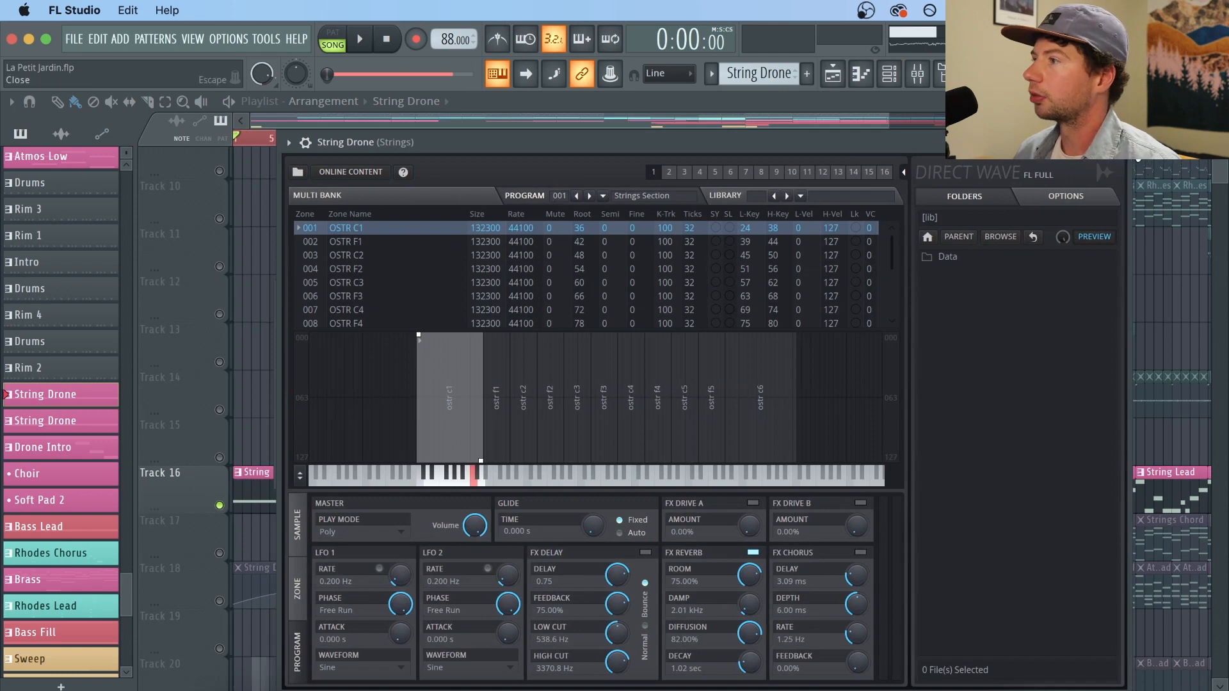
{"action": "left_click", "coordinate": [936, 142]}
Step: Look up the orchestral instrument presets in the browser's Packs > Instruments > Orchestral folder
{"action": "left_click", "coordinate": [941, 73]}
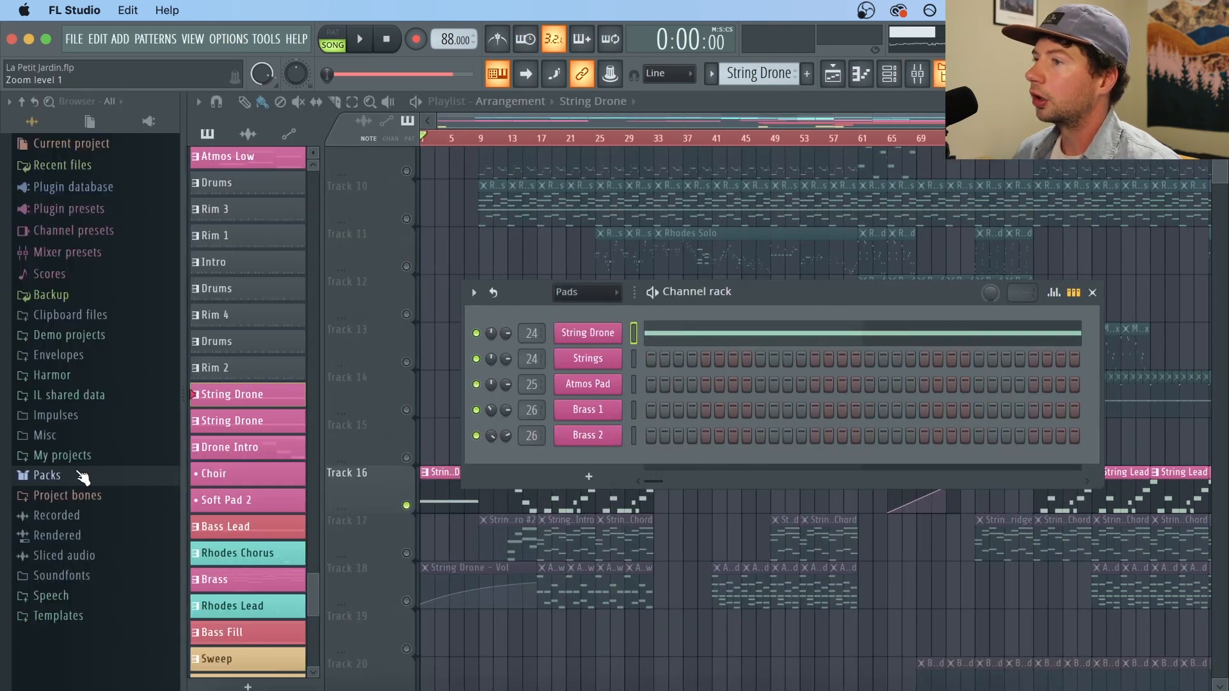
{"action": "left_click", "coordinate": [55, 480]}
{"action": "left_click", "coordinate": [102, 557]}
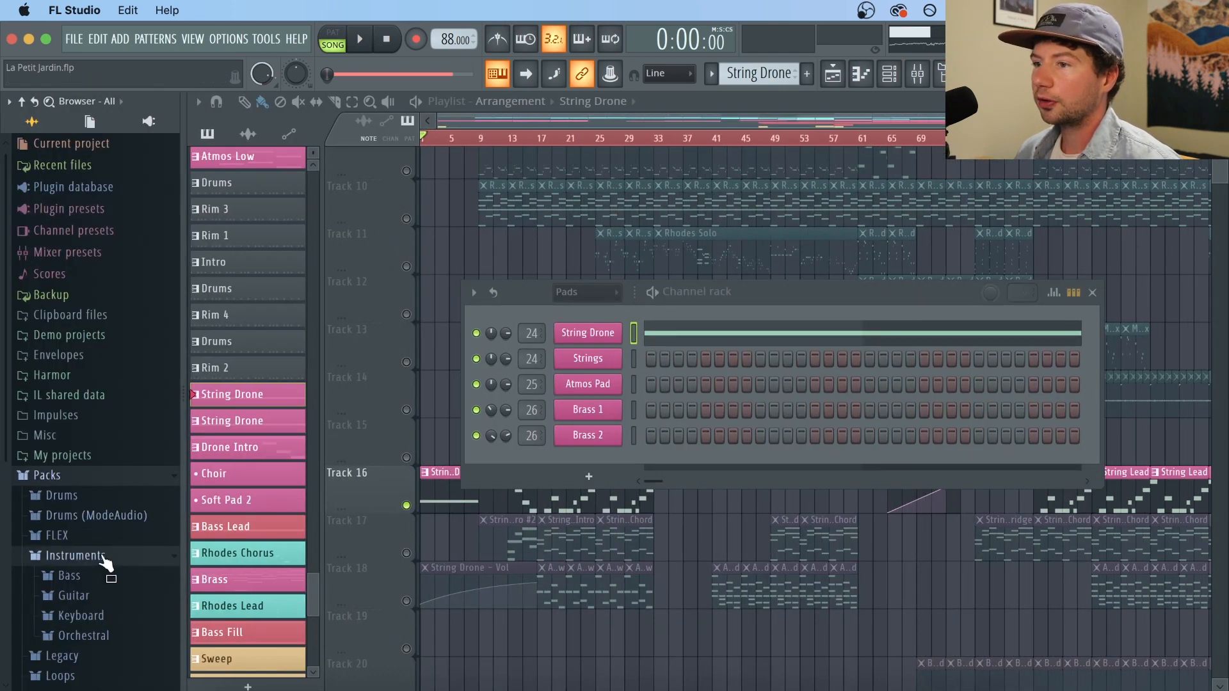
{"action": "left_click", "coordinate": [102, 634]}
{"action": "scroll", "coordinate": [121, 576], "scroll_direction": "down", "scroll_amount": 8}
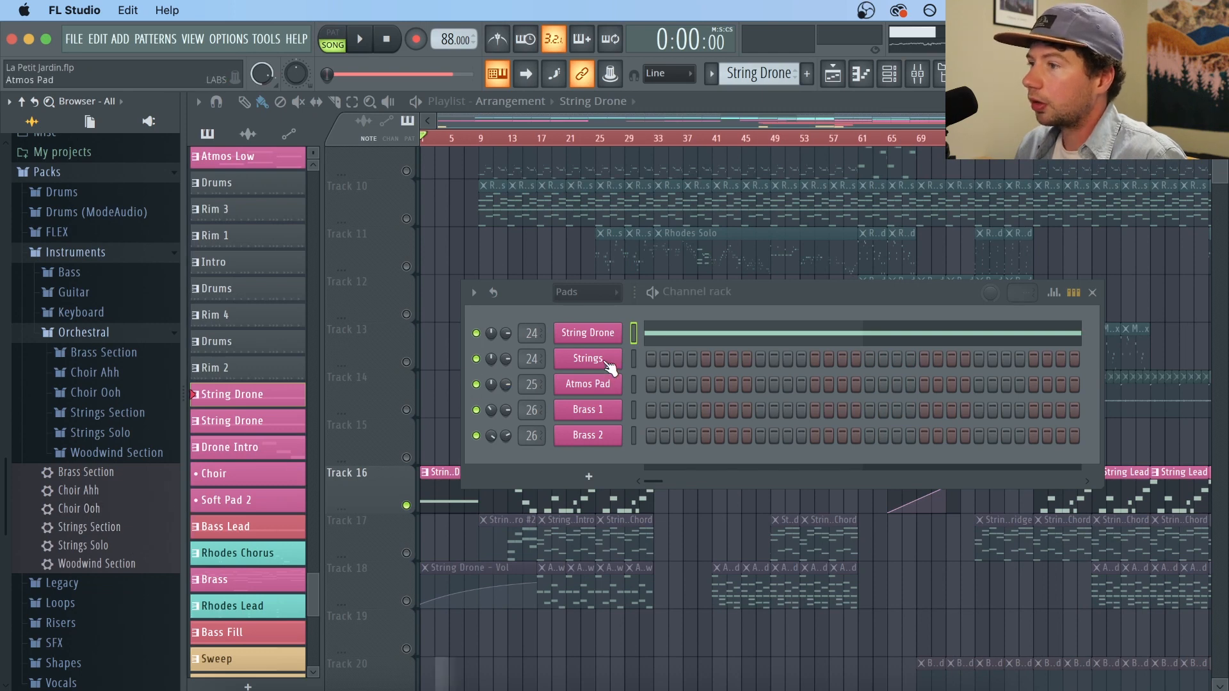
Step: Close the channel rack, solo the strings on Track 17, and play them from bar 17
{"action": "key", "text": "F6"}
{"action": "scroll", "coordinate": [544, 142], "scroll_direction": "up", "scroll_amount": 4}
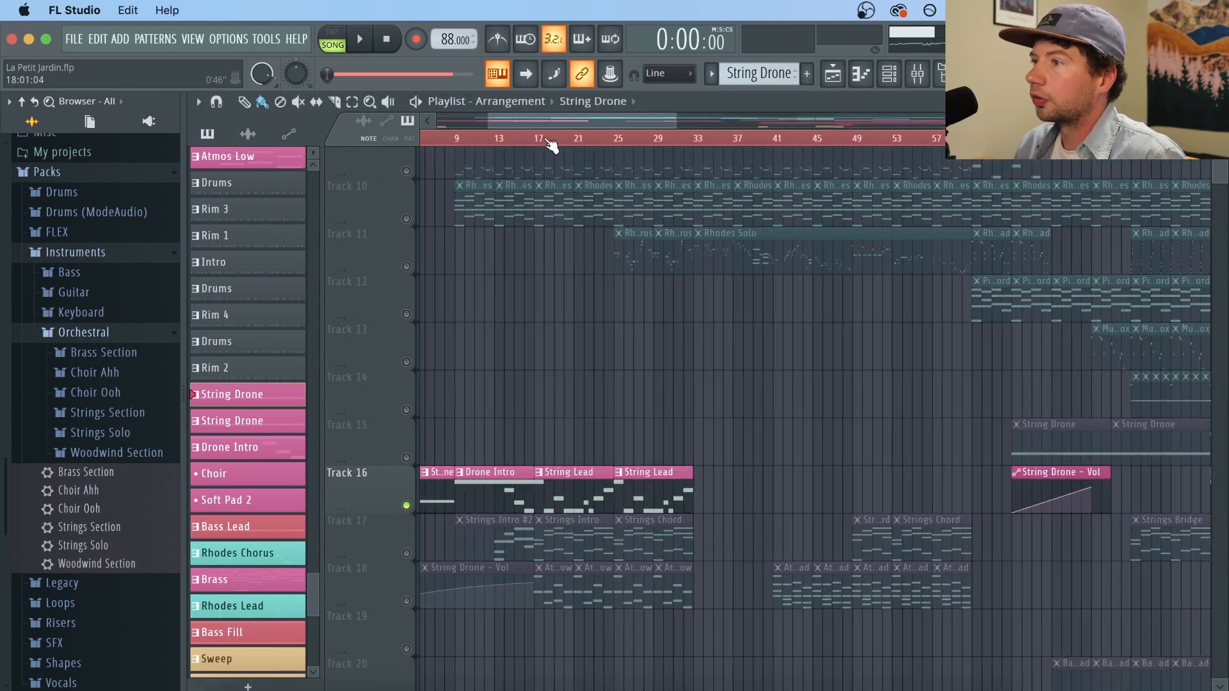
{"action": "left_click", "coordinate": [544, 144]}
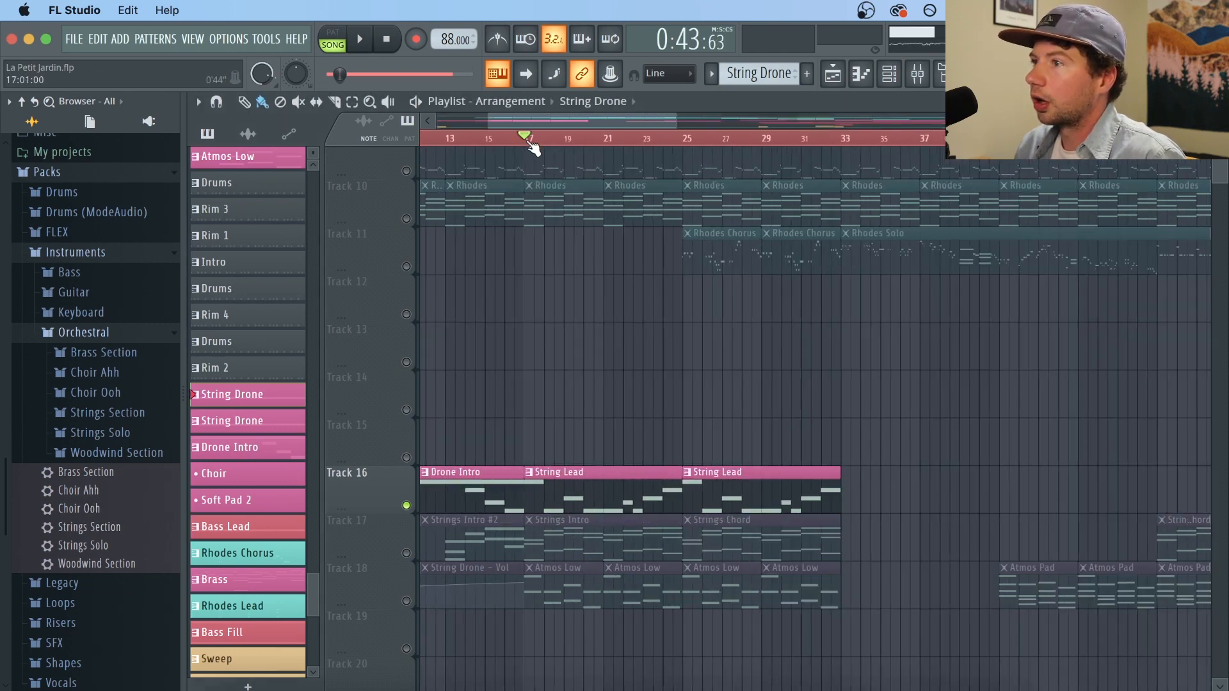
{"action": "right_click", "coordinate": [408, 552]}
{"action": "key", "text": "space"}
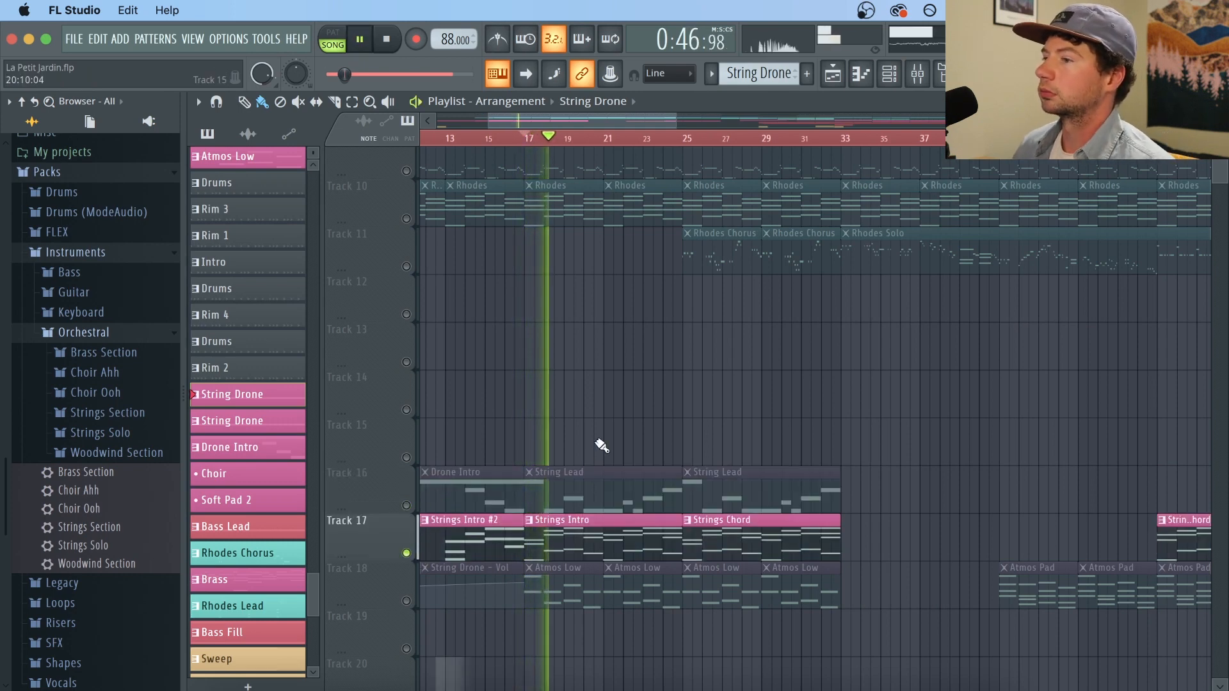
Step: Examine the high and low notes of the Strings Intro pattern with playback stopped, and collapse the Packs folder
{"action": "double_click", "coordinate": [582, 541]}
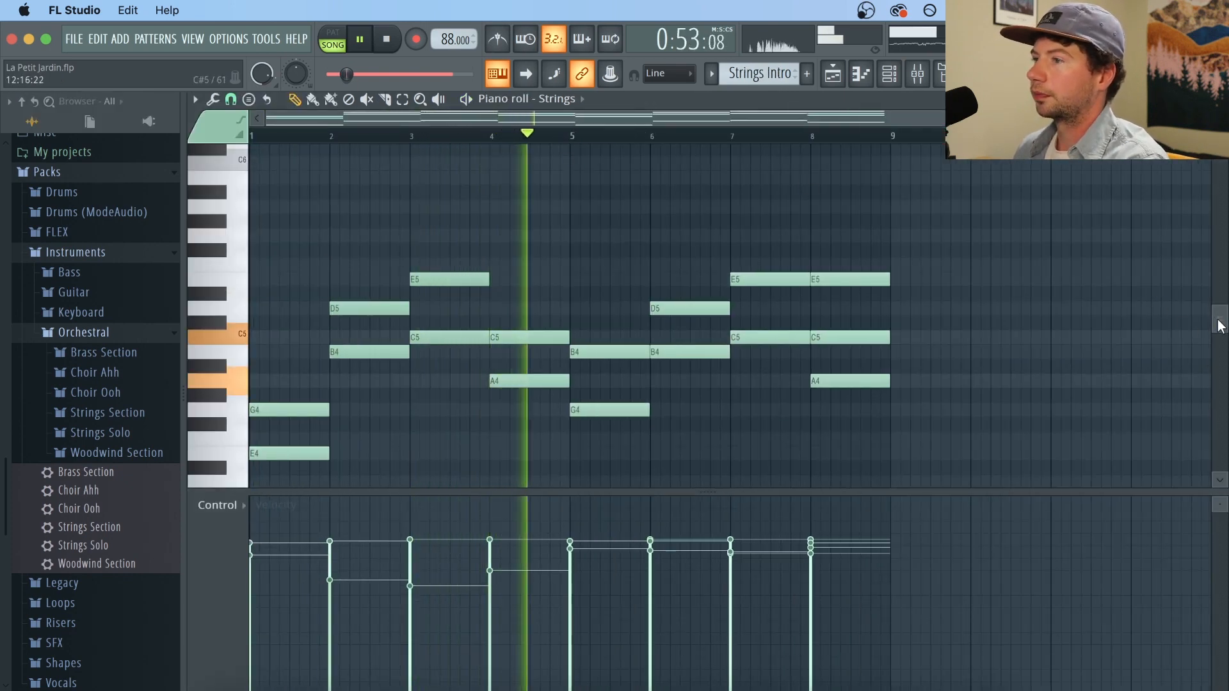
{"action": "key", "text": "space"}
{"action": "scroll", "coordinate": [1218, 327], "scroll_direction": "down", "scroll_amount": 2}
{"action": "left_click_drag", "start_coordinate": [1218, 327], "coordinate": [1218, 355]}
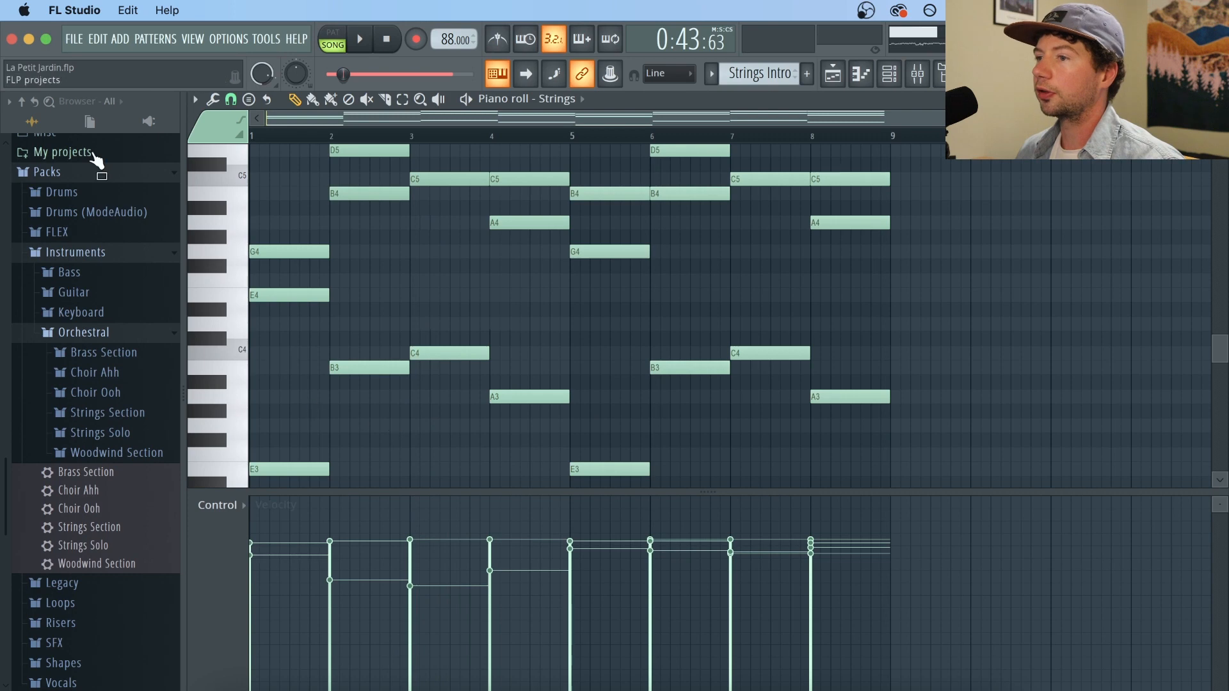
{"action": "left_click", "coordinate": [95, 173]}
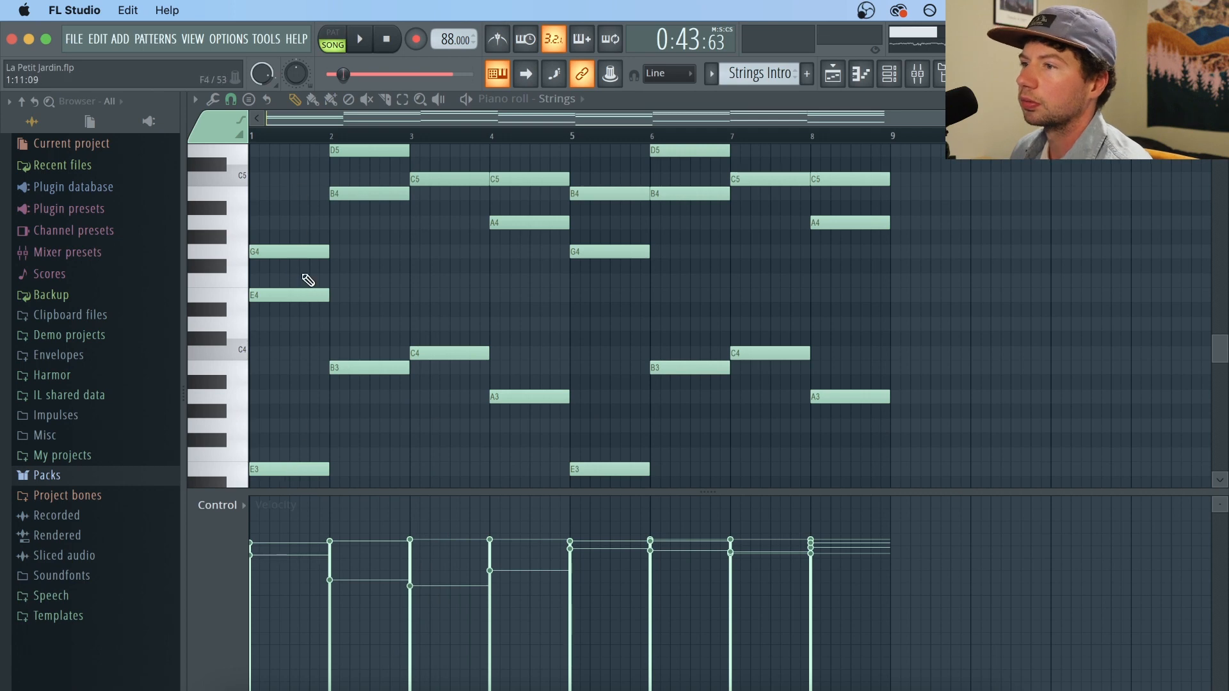
{"action": "scroll", "coordinate": [439, 218], "scroll_direction": "up", "scroll_amount": 5}
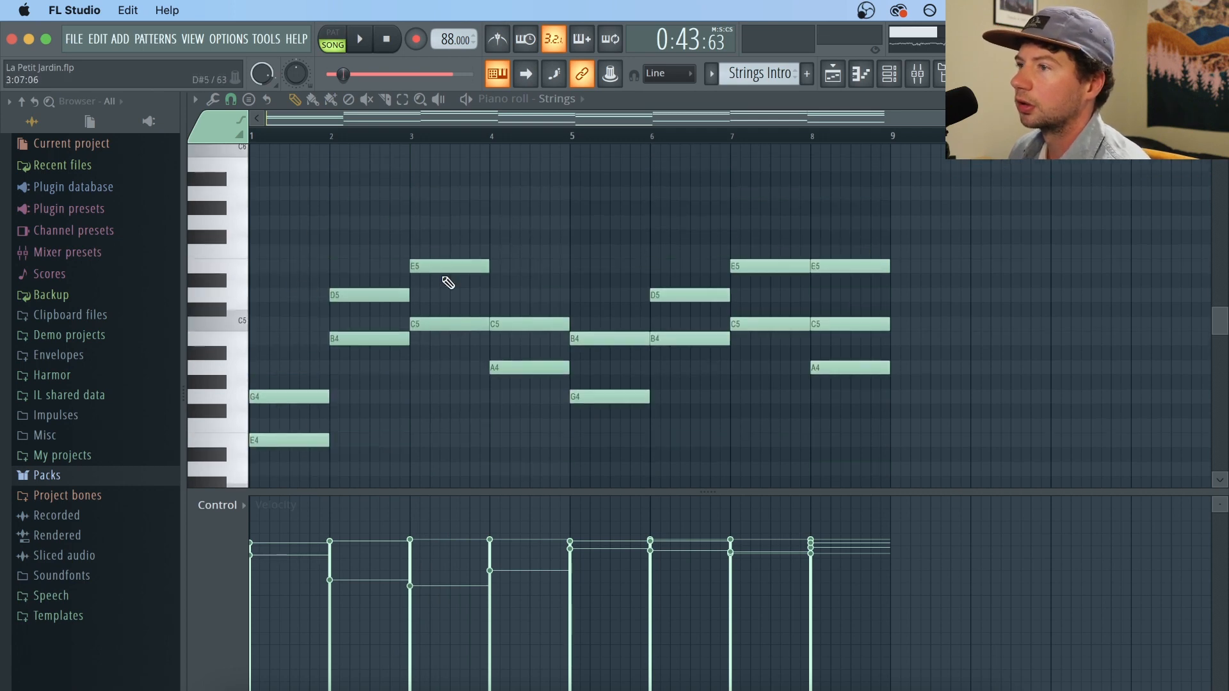
{"action": "scroll", "coordinate": [281, 412], "scroll_direction": "down", "scroll_amount": 5}
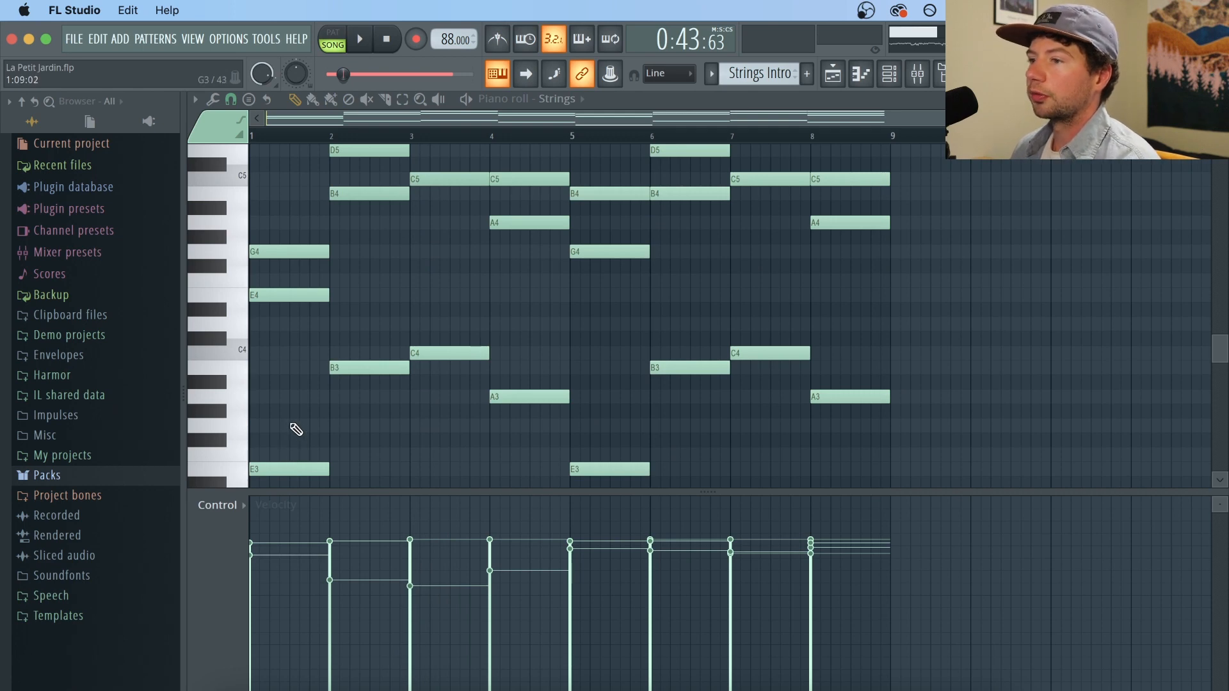
{"action": "scroll", "coordinate": [421, 266], "scroll_direction": "up", "scroll_amount": 5}
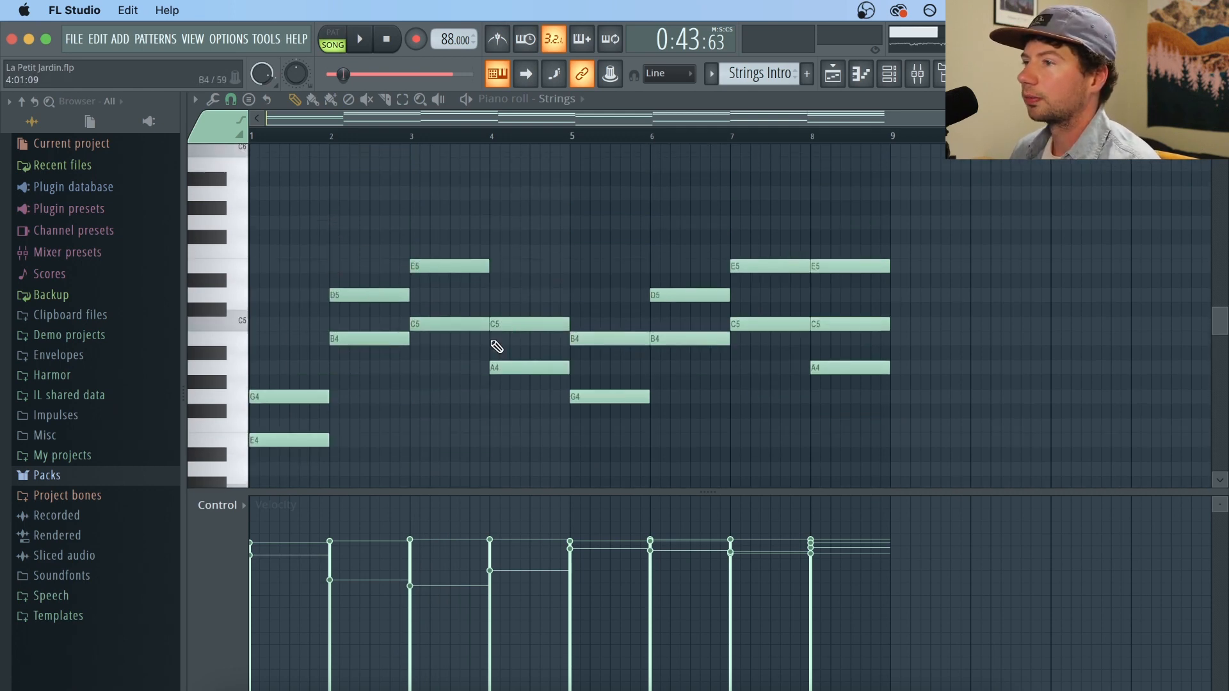
Step: Return to the playlist and play the soloed Strings Chord part from bar 57
{"action": "left_click", "coordinate": [832, 74]}
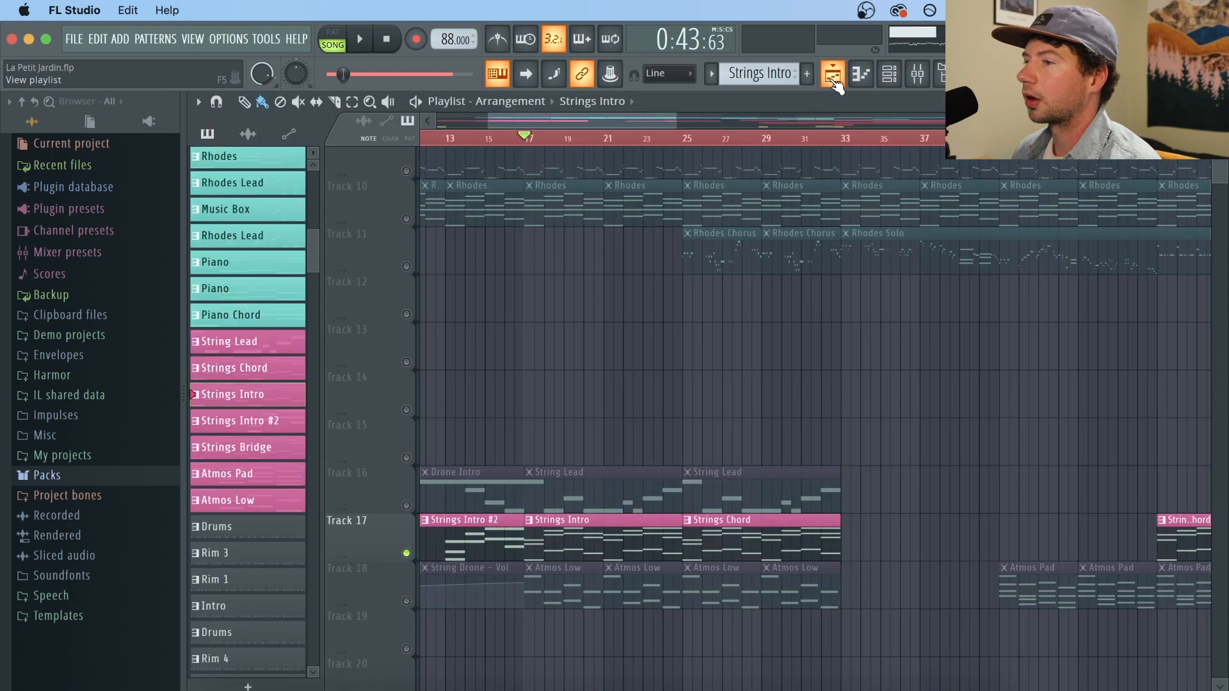
{"action": "scroll", "coordinate": [716, 147], "scroll_direction": "down", "scroll_amount": 3}
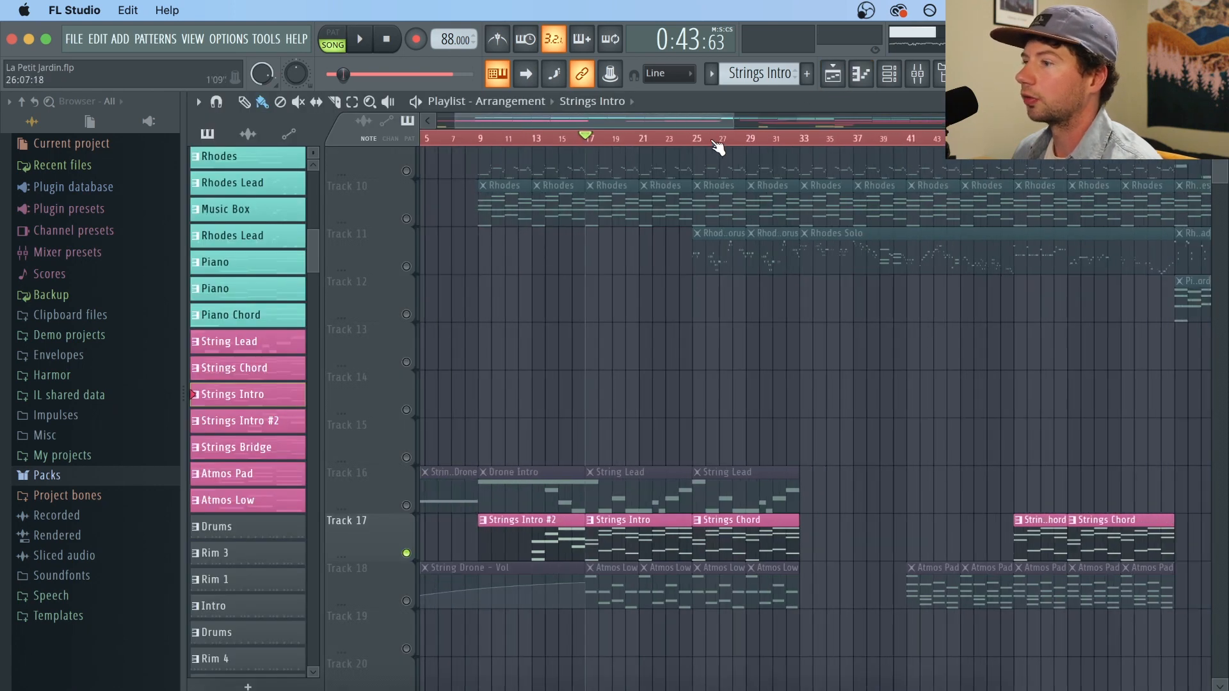
{"action": "scroll", "coordinate": [717, 147], "scroll_direction": "down", "scroll_amount": 3}
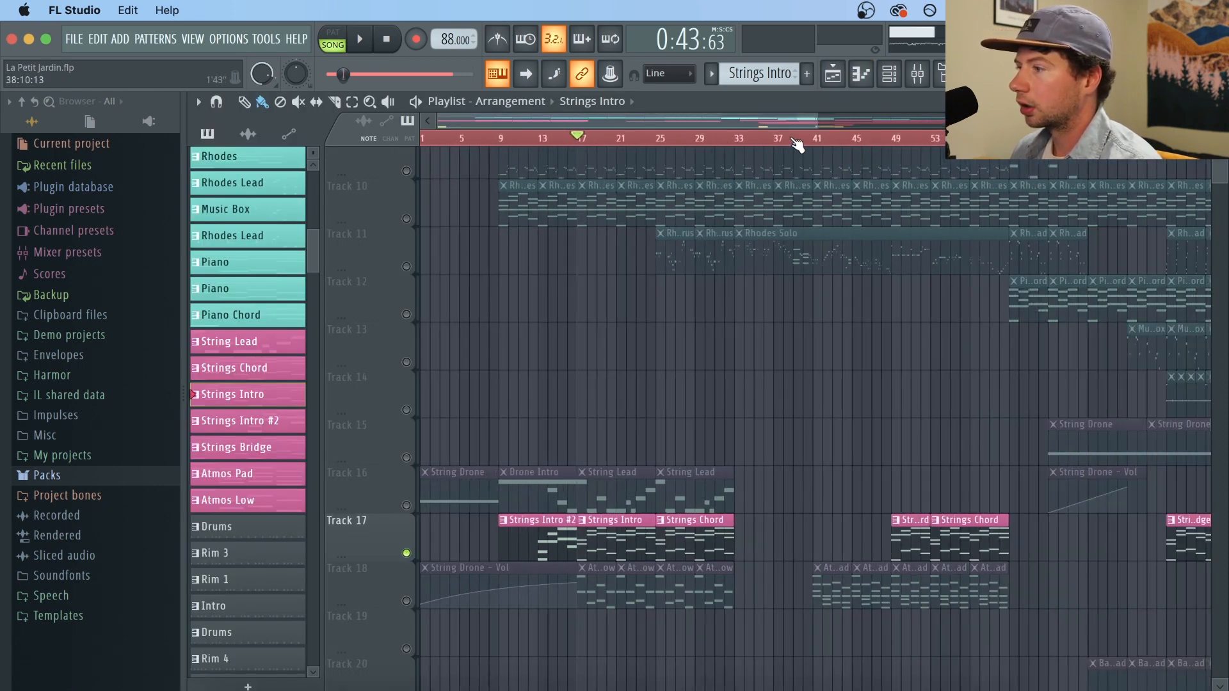
{"action": "scroll", "coordinate": [805, 147], "scroll_direction": "up", "scroll_amount": 3}
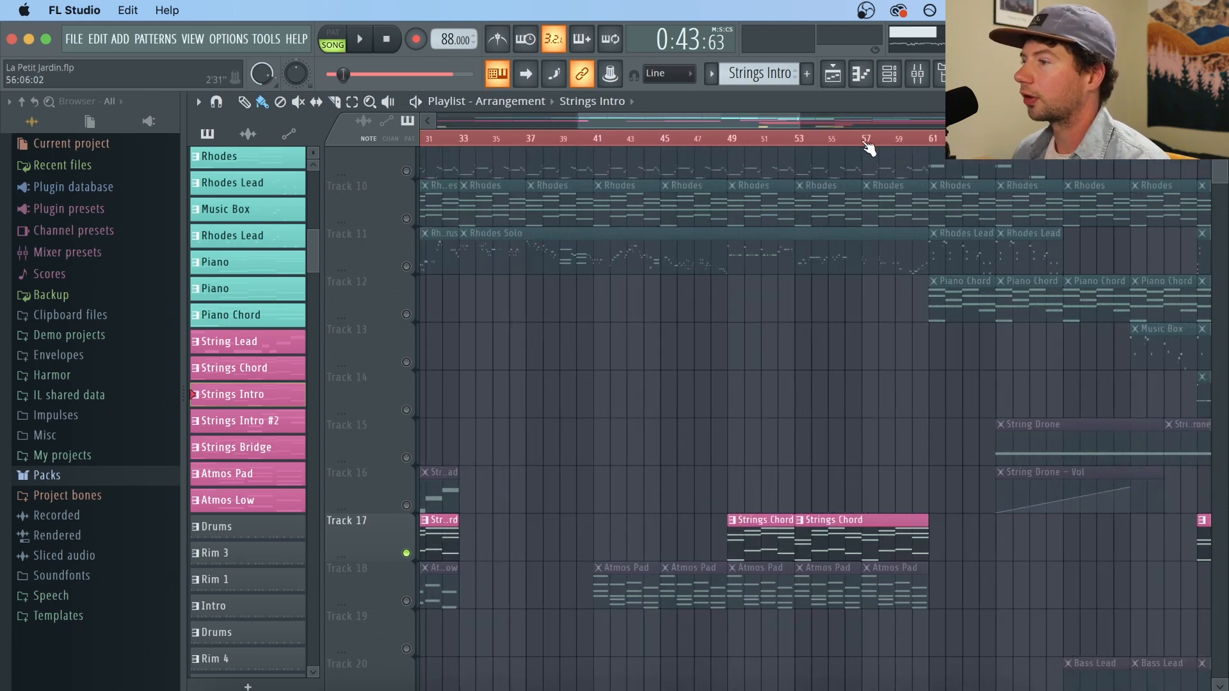
{"action": "left_click", "coordinate": [859, 141]}
{"action": "key", "text": "space"}
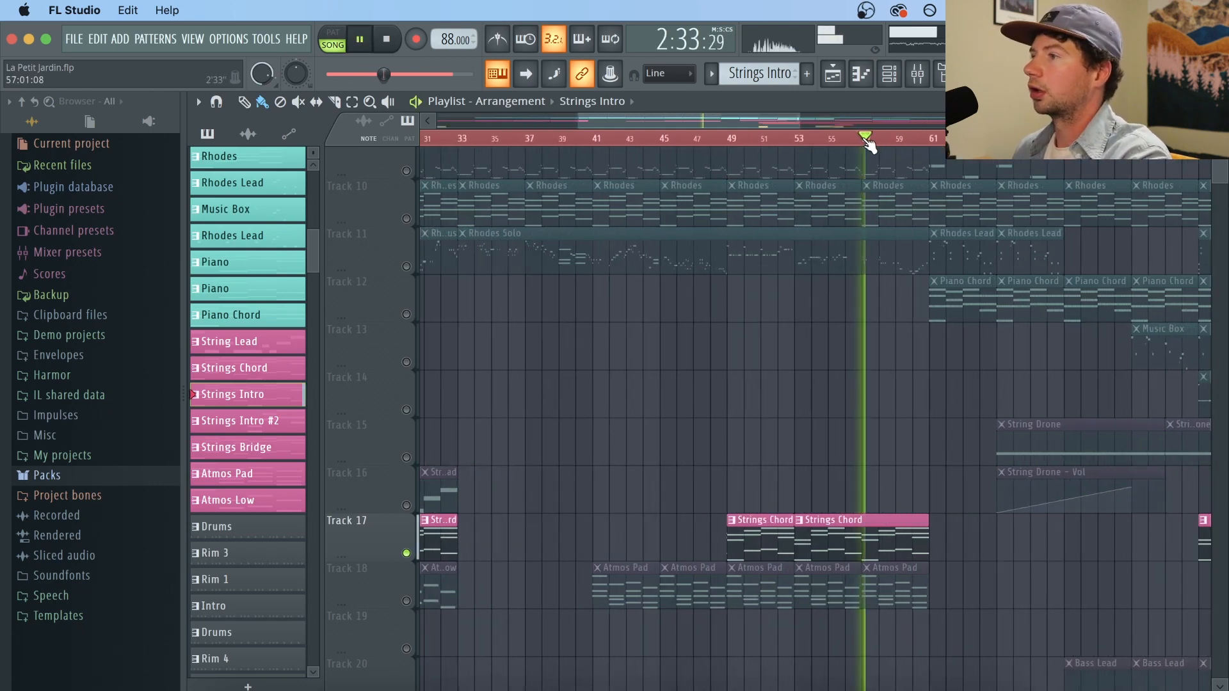
{"action": "scroll", "coordinate": [869, 142], "scroll_direction": "down", "scroll_amount": 4}
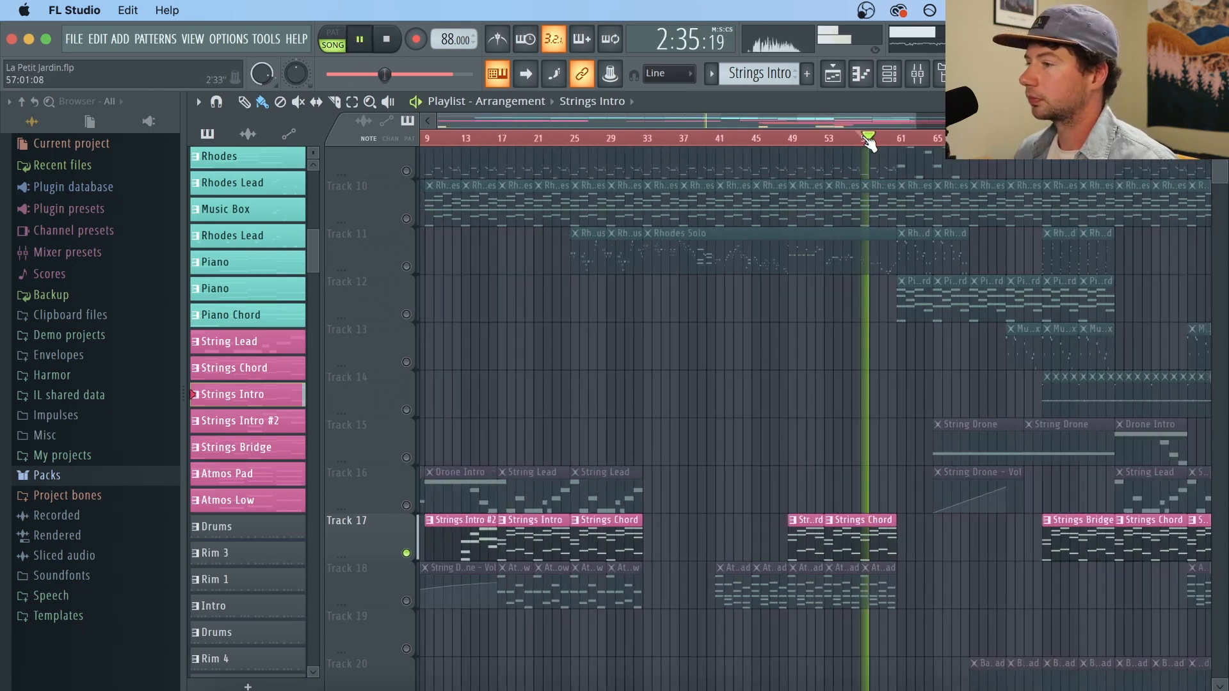
{"action": "scroll", "coordinate": [872, 142], "scroll_direction": "up", "scroll_amount": 1}
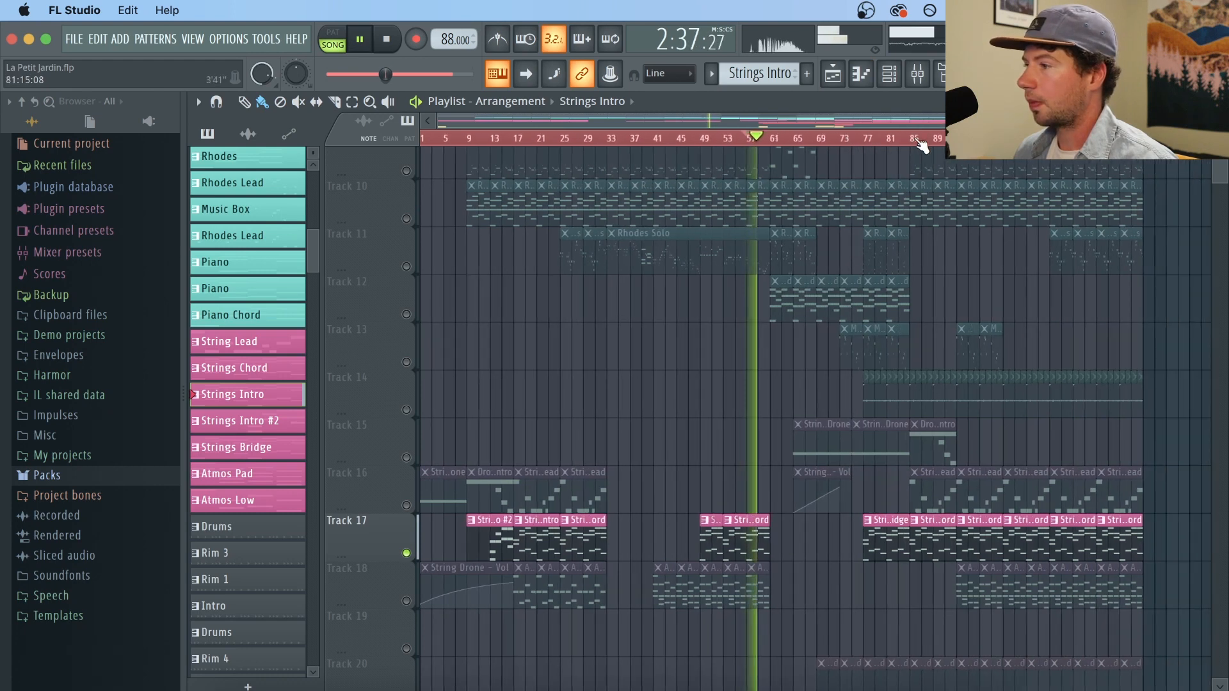
{"action": "scroll", "coordinate": [871, 142], "scroll_direction": "up", "scroll_amount": 2}
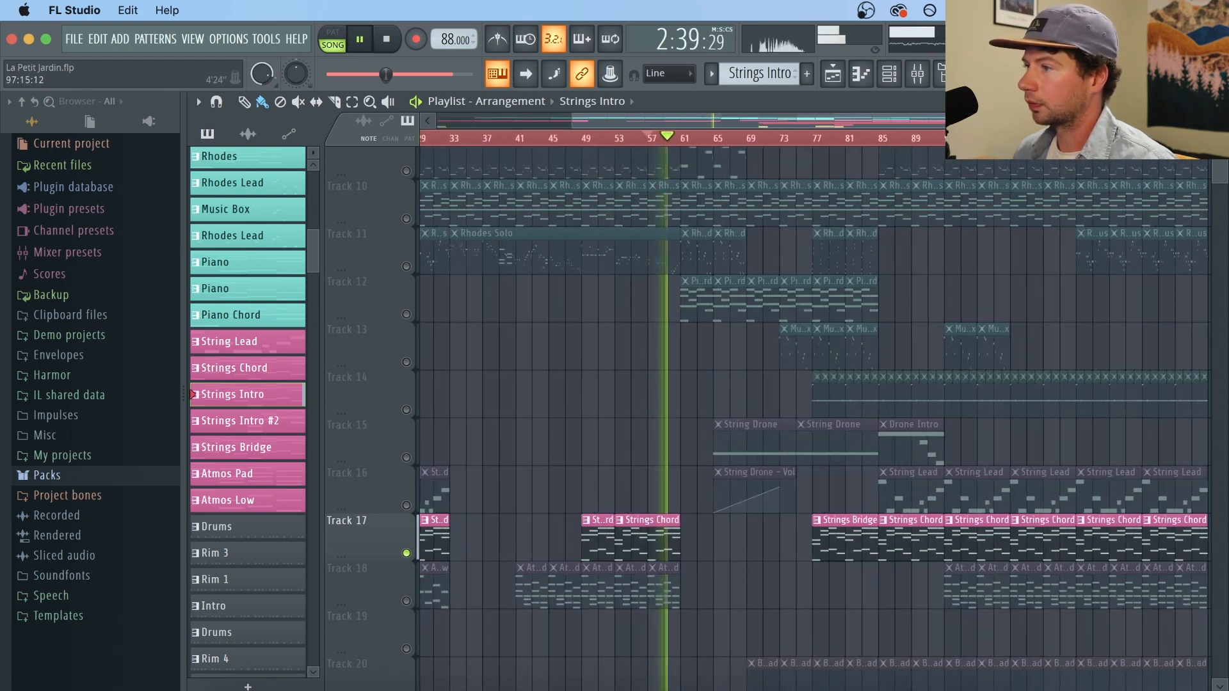
Step: Stop playback, cue the song at bar 85, and unmute Track 16 with its String Lead pattern selected
{"action": "scroll", "coordinate": [872, 143], "scroll_direction": "up", "scroll_amount": 1}
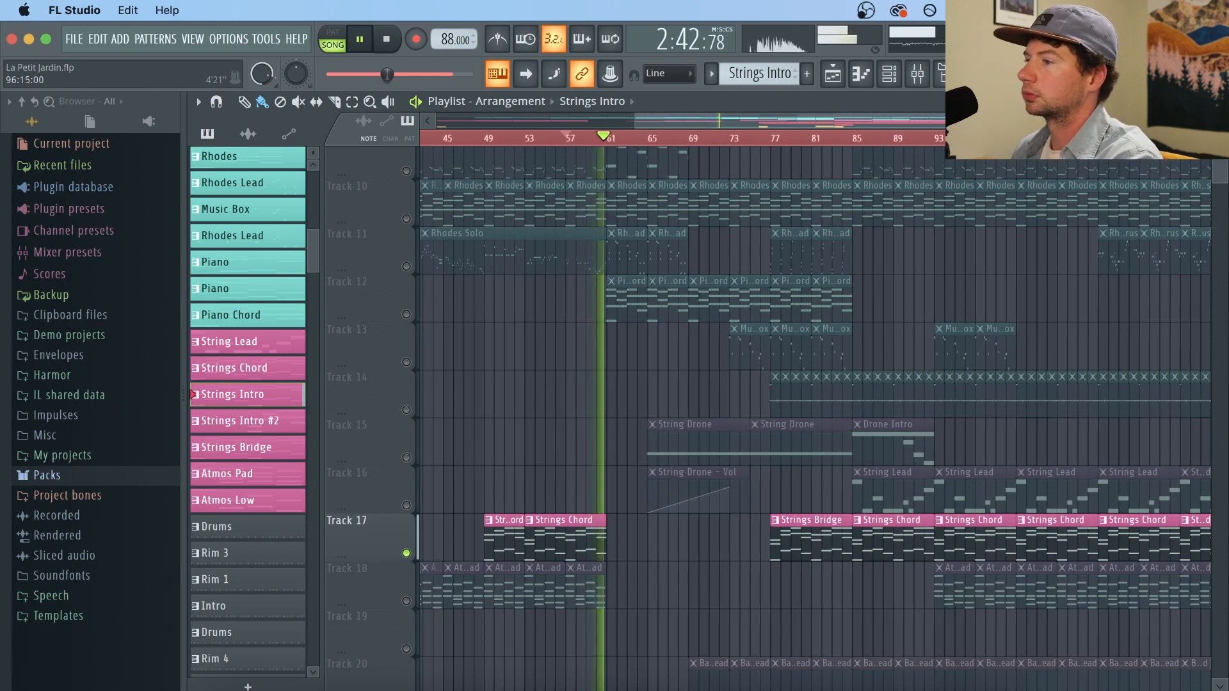
{"action": "key", "text": "space"}
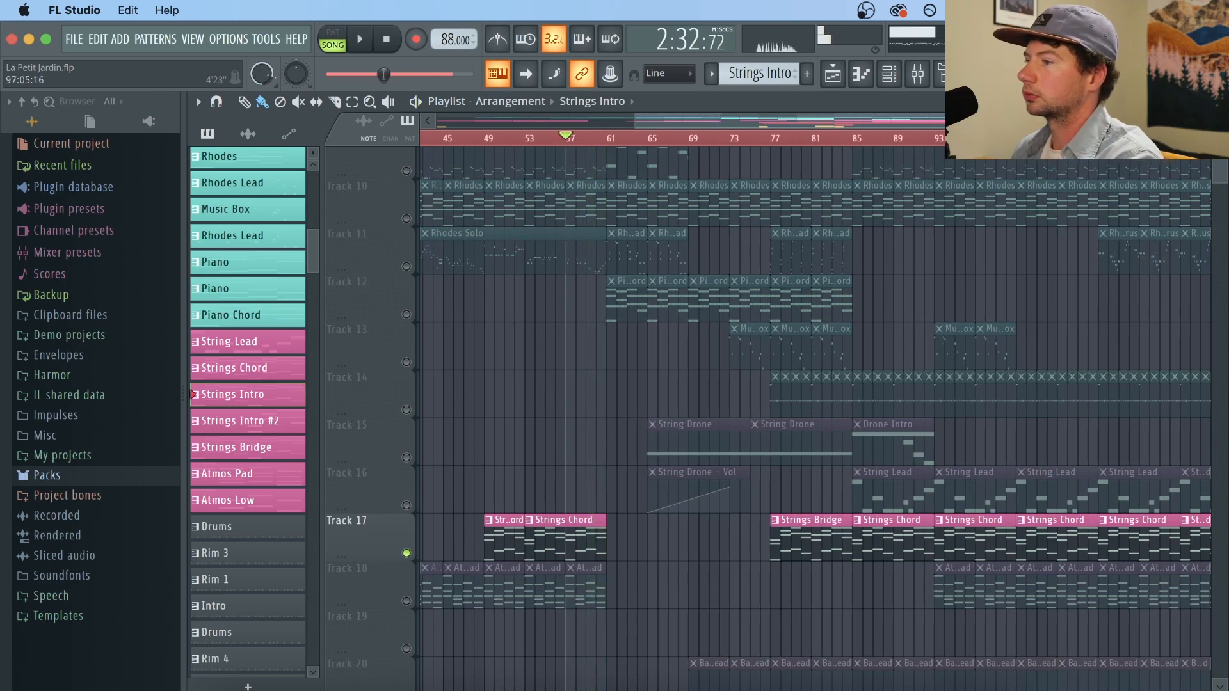
{"action": "scroll", "coordinate": [871, 142], "scroll_direction": "up", "scroll_amount": 3}
{"action": "left_click", "coordinate": [634, 145]}
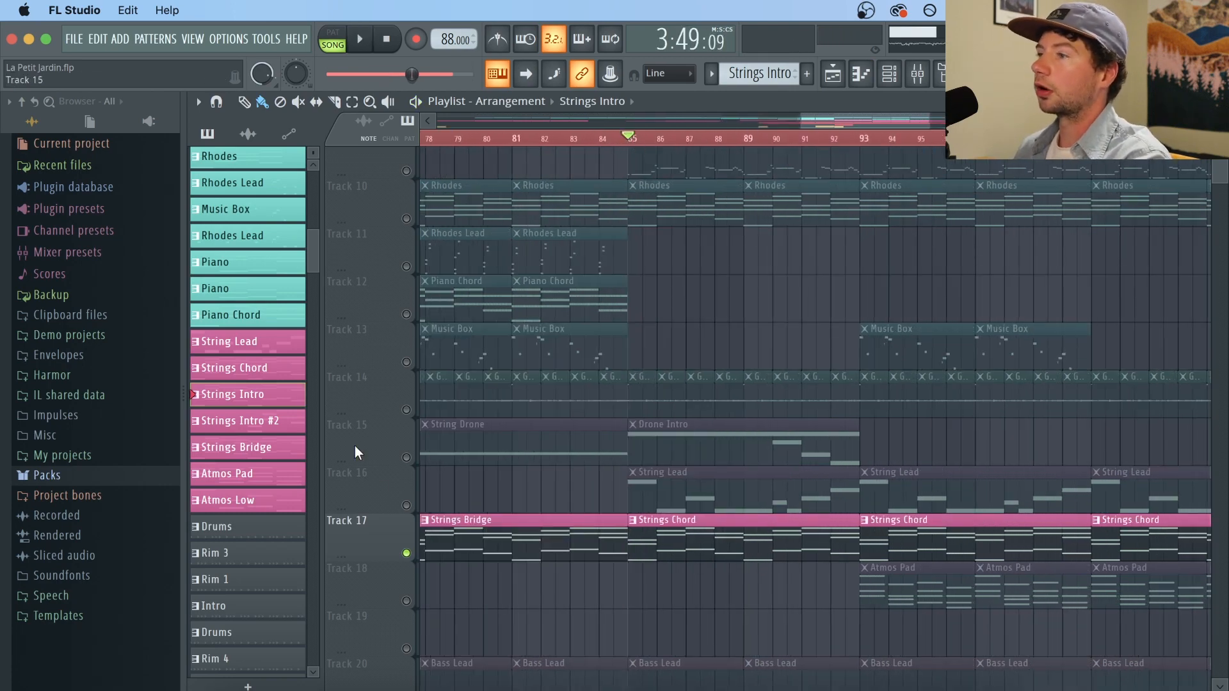
{"action": "left_click", "coordinate": [406, 505]}
{"action": "left_click", "coordinate": [787, 508]}
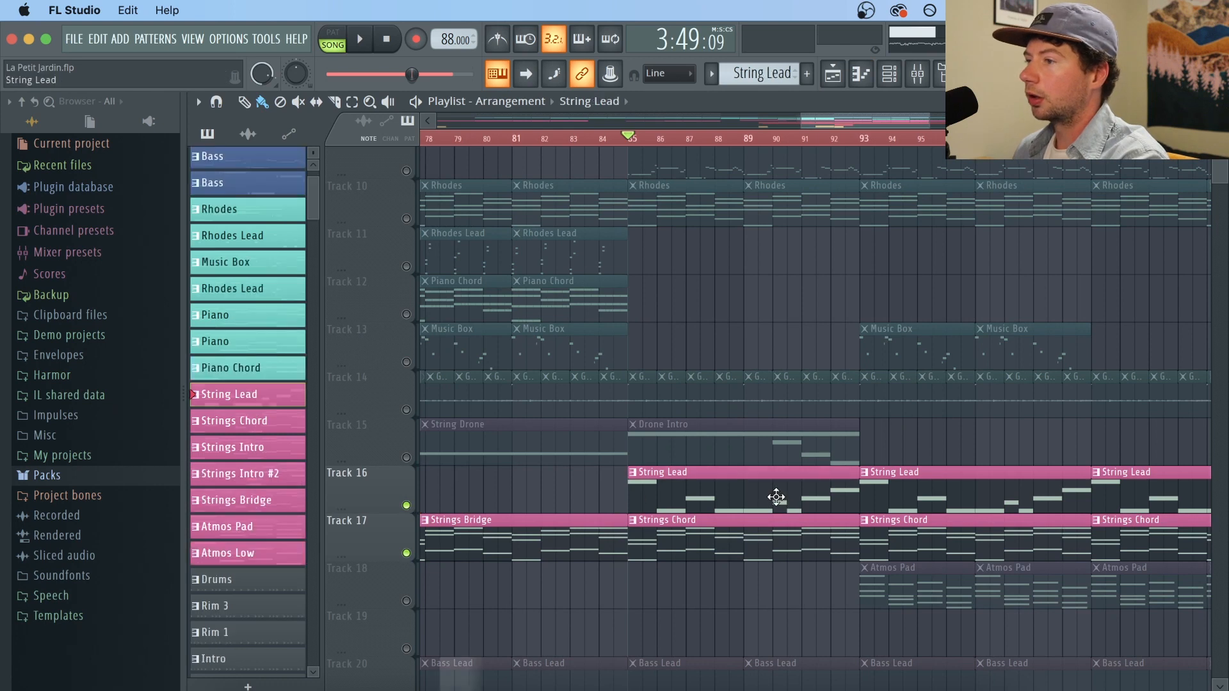
{"action": "left_click", "coordinate": [891, 83]}
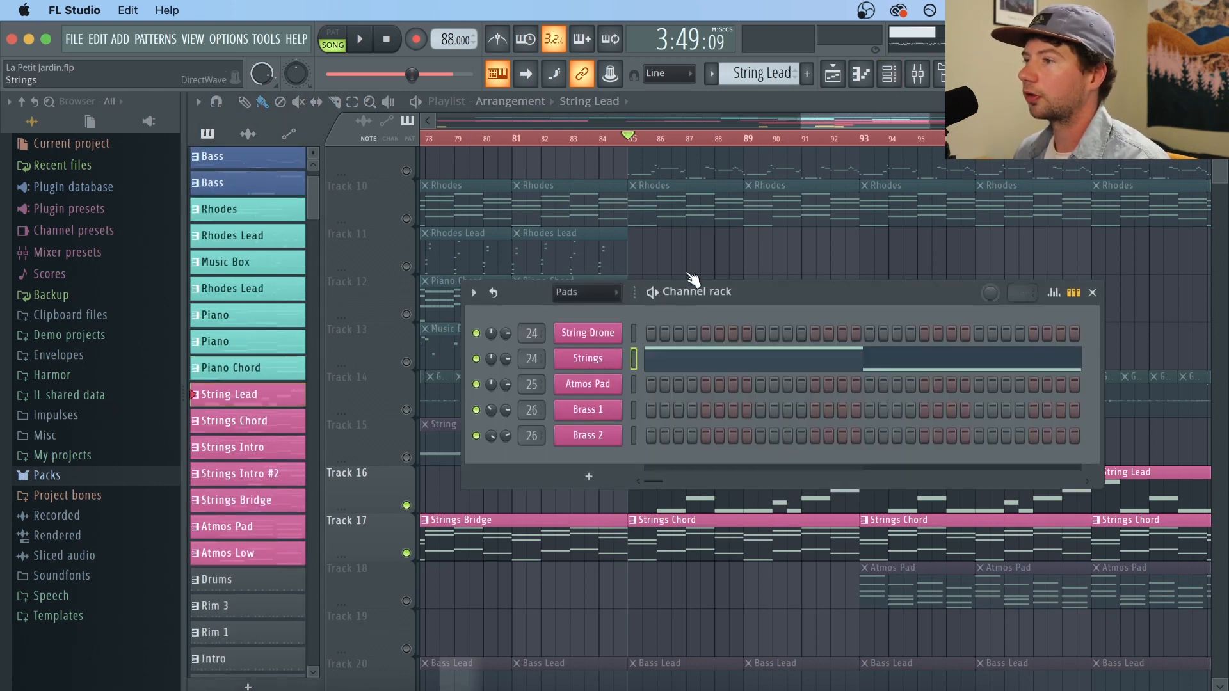
{"action": "key", "text": "F6"}
{"action": "key", "text": "space"}
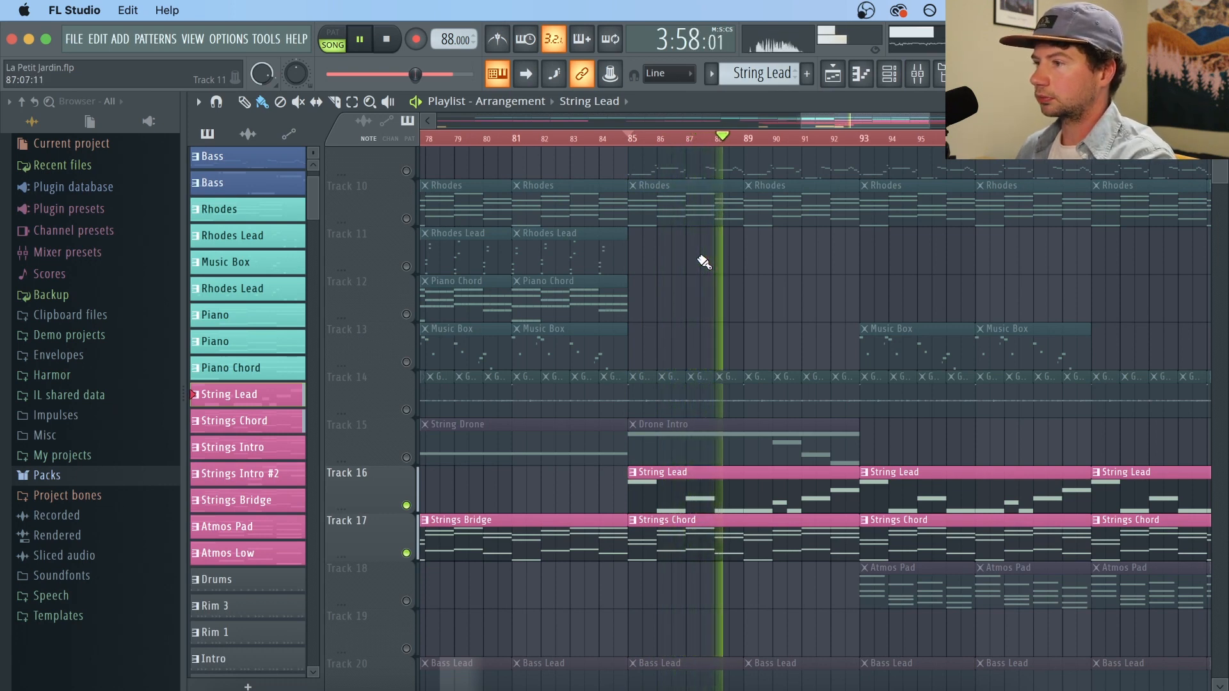
{"action": "key", "text": "space"}
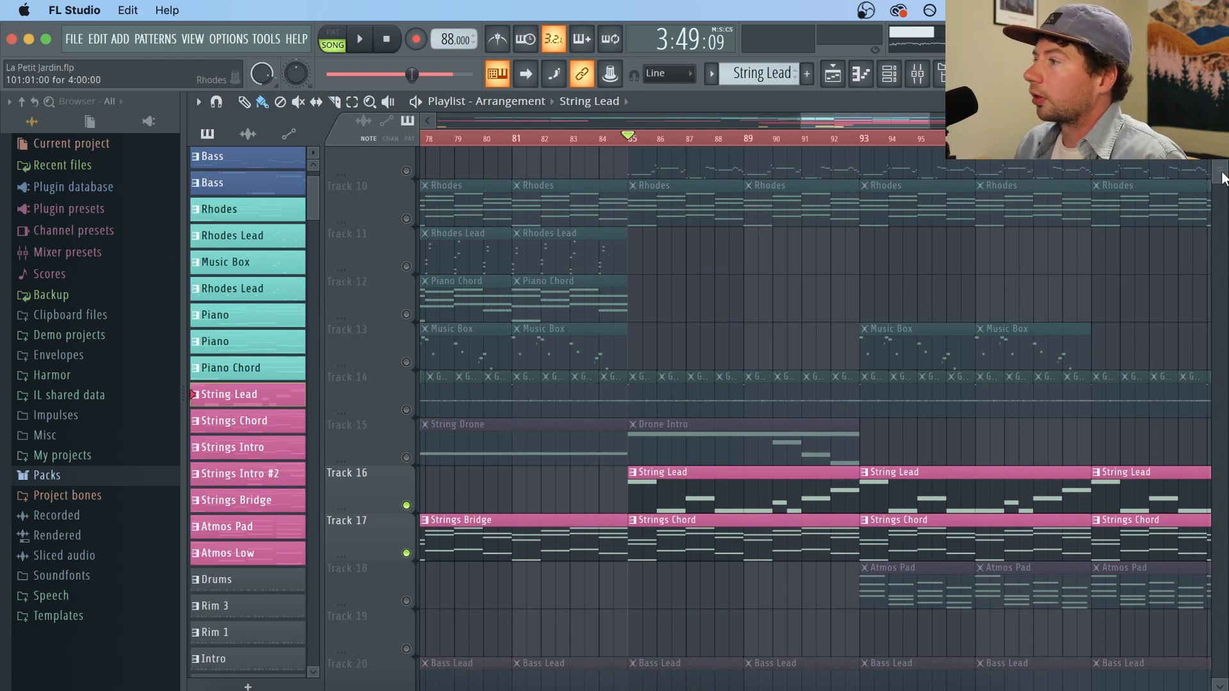
Step: Cue the song at bar 93 and solo the Atmos Pad on Track 18
{"action": "left_click_drag", "start_coordinate": [1220, 175], "coordinate": [1223, 182]}
{"action": "scroll", "coordinate": [941, 142], "scroll_direction": "down", "scroll_amount": 5}
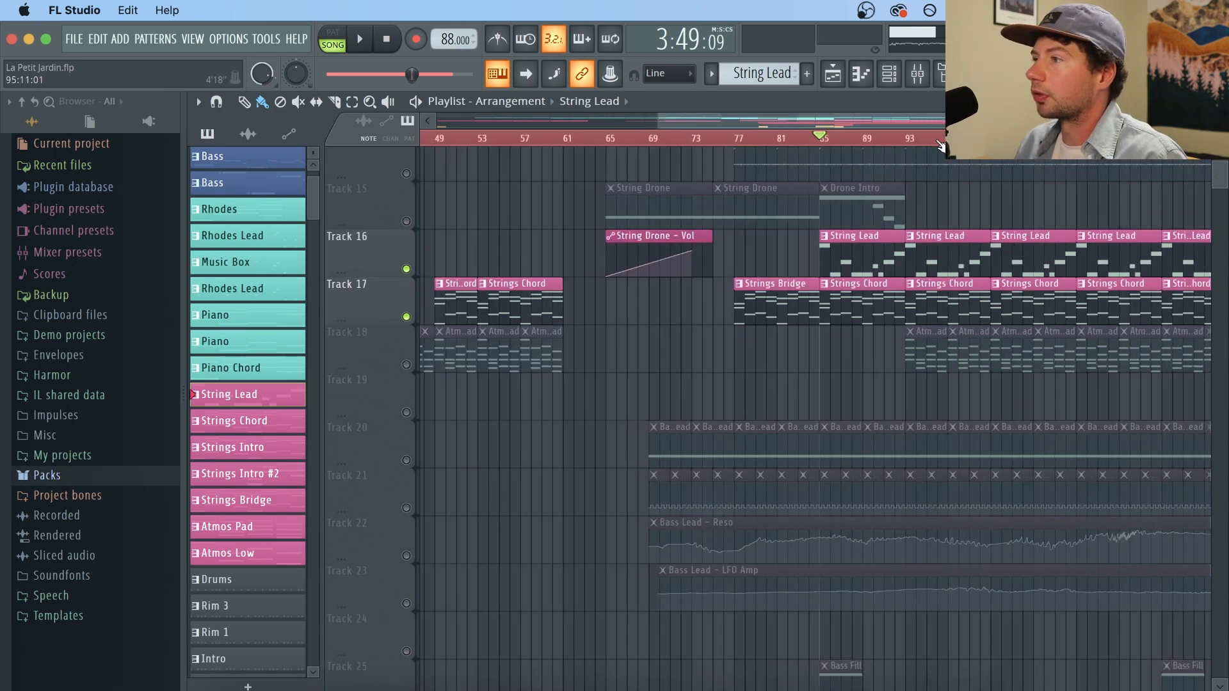
{"action": "scroll", "coordinate": [941, 142], "scroll_direction": "up", "scroll_amount": 5}
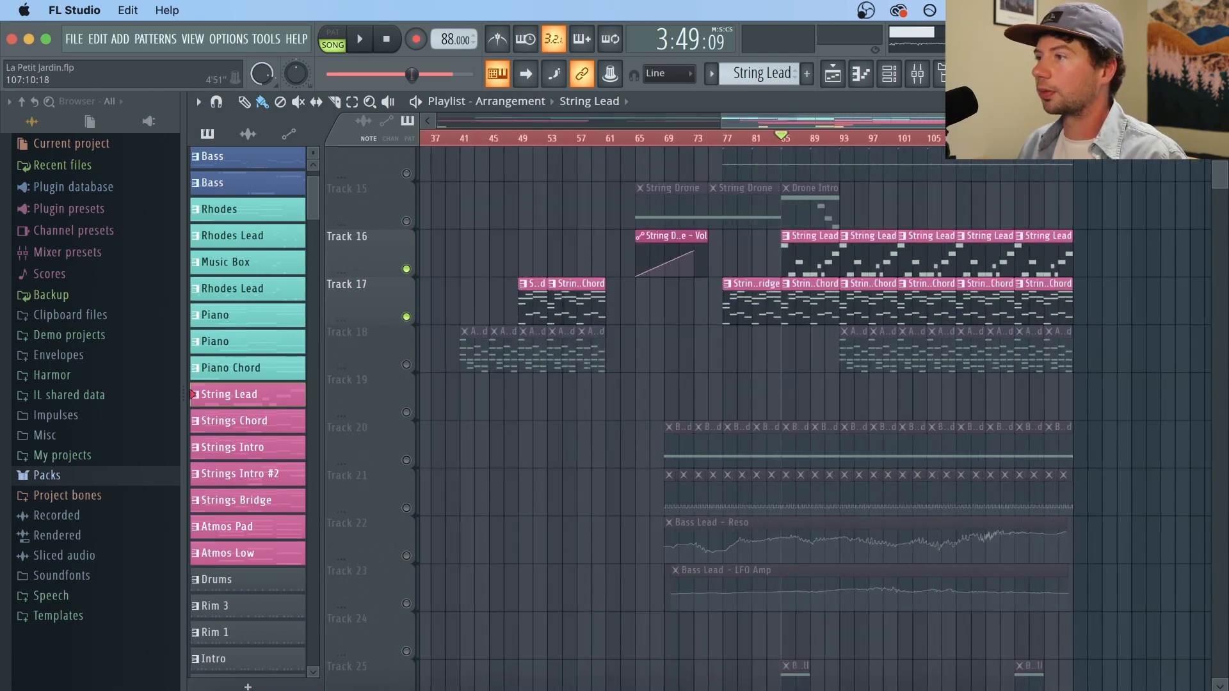
{"action": "scroll", "coordinate": [941, 143], "scroll_direction": "up", "scroll_amount": 3}
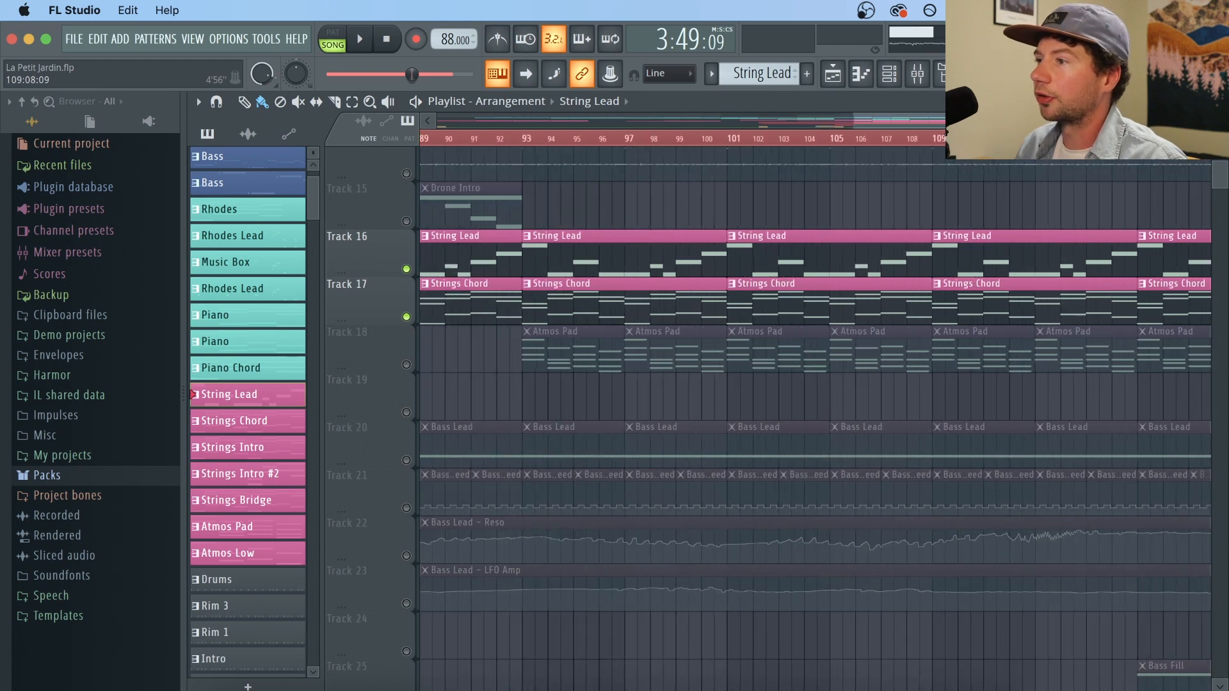
{"action": "scroll", "coordinate": [480, 152], "scroll_direction": "right", "scroll_amount": 2}
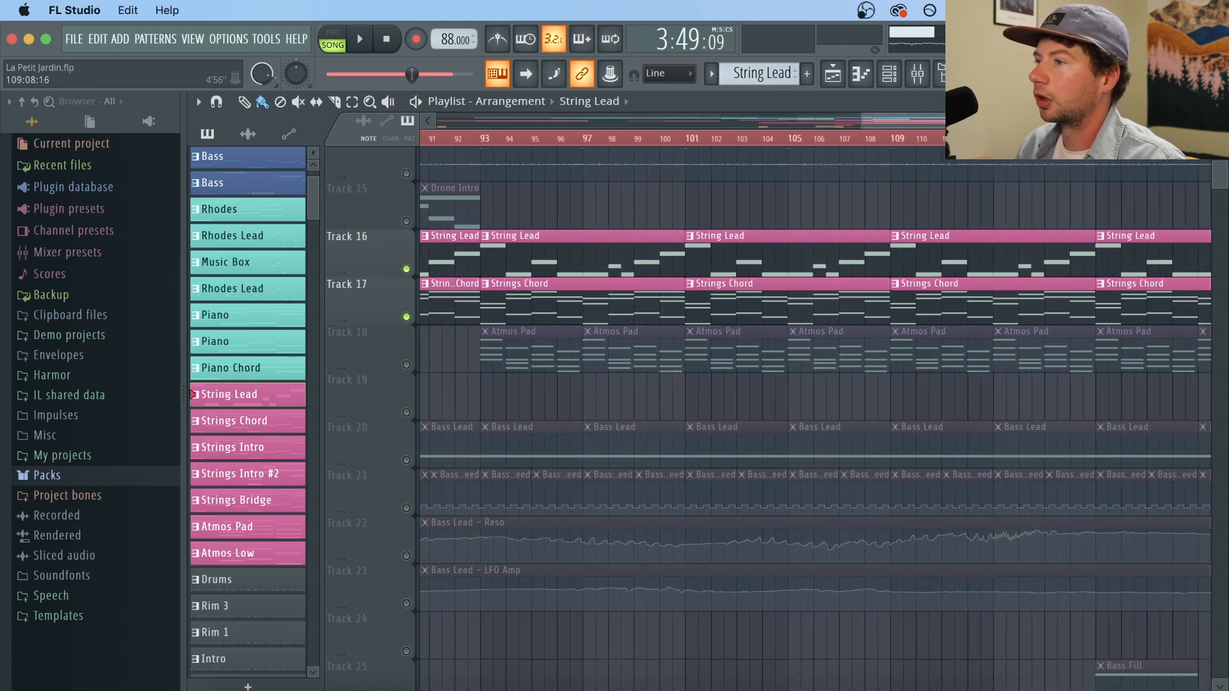
{"action": "left_click", "coordinate": [480, 139]}
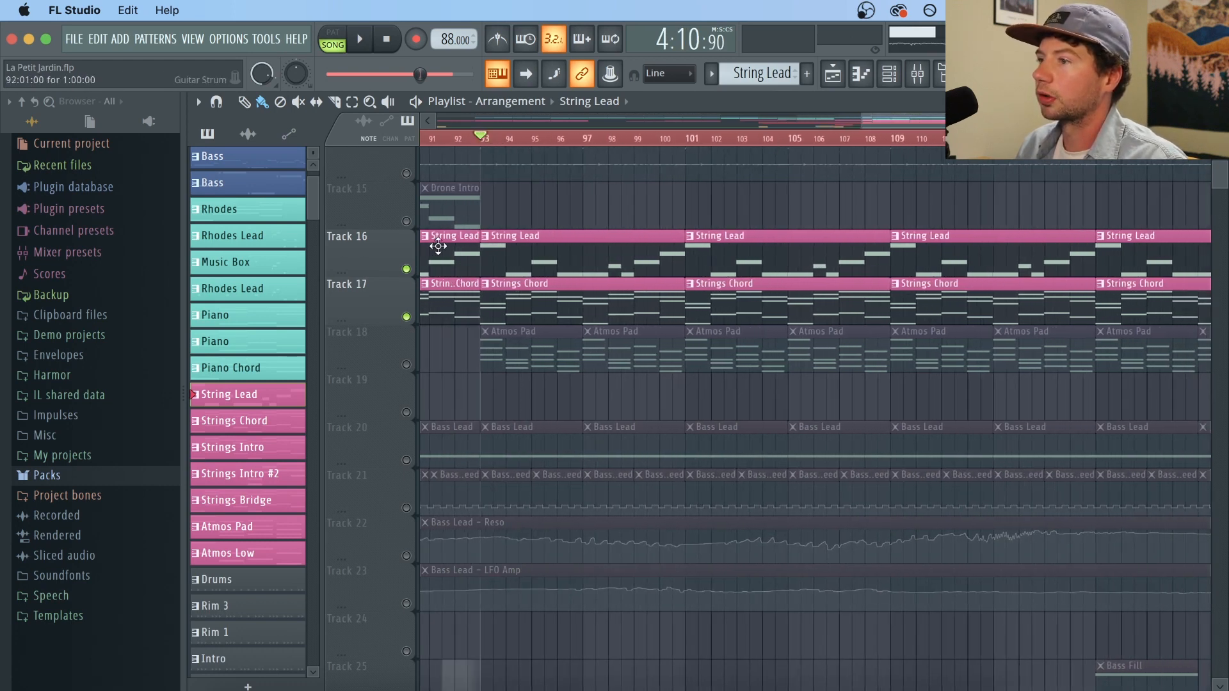
{"action": "right_click", "coordinate": [406, 365]}
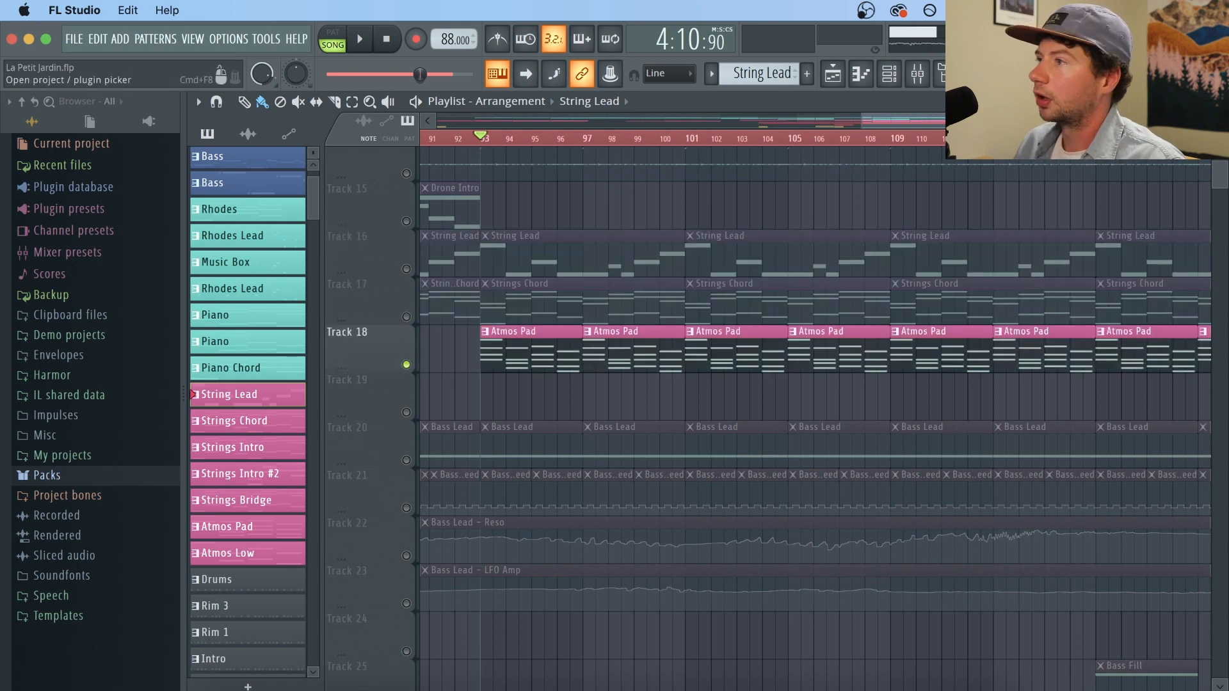
Step: Hide the browser, select the Atmos Pad pattern, and play the soloed pad from bar 93
{"action": "left_click", "coordinate": [939, 74]}
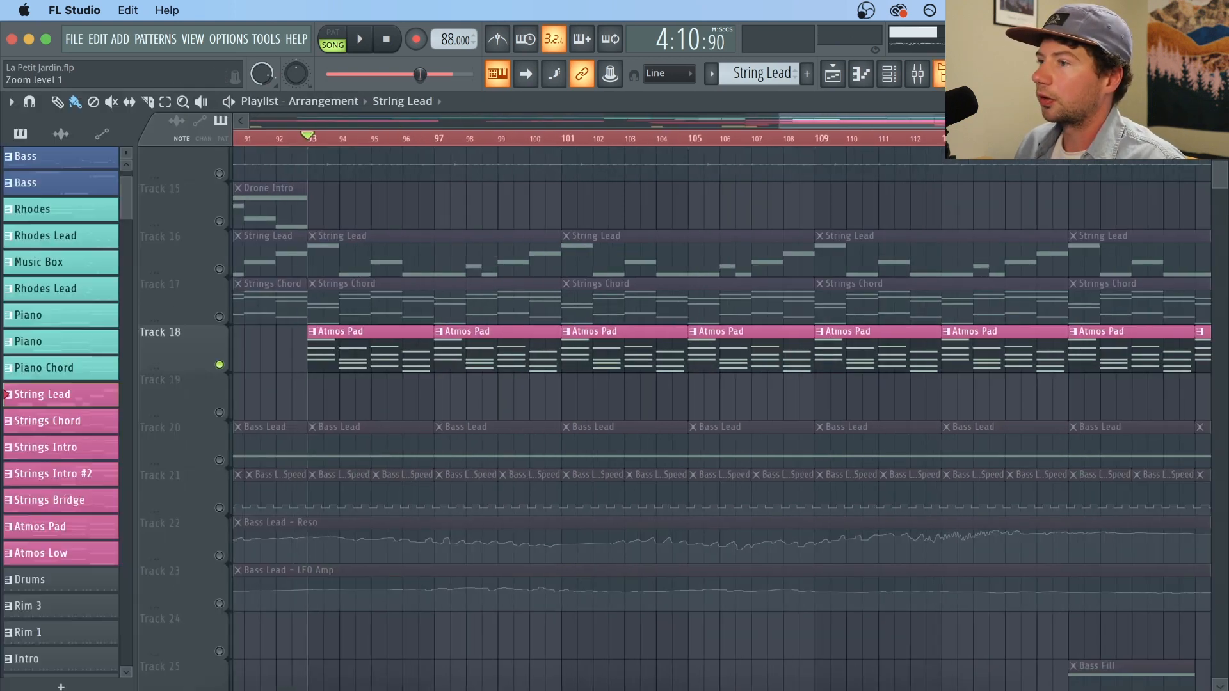
{"action": "scroll", "coordinate": [309, 143], "scroll_direction": "up", "scroll_amount": 2}
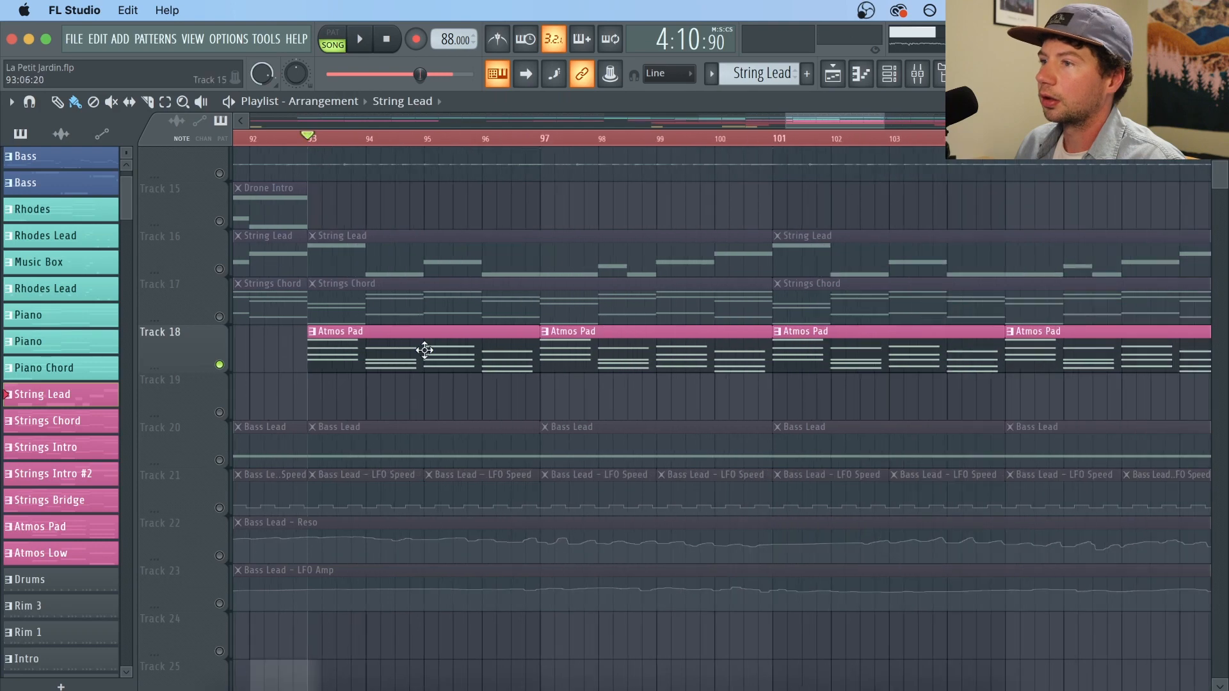
{"action": "double_click", "coordinate": [429, 351]}
{"action": "left_click", "coordinate": [893, 74]}
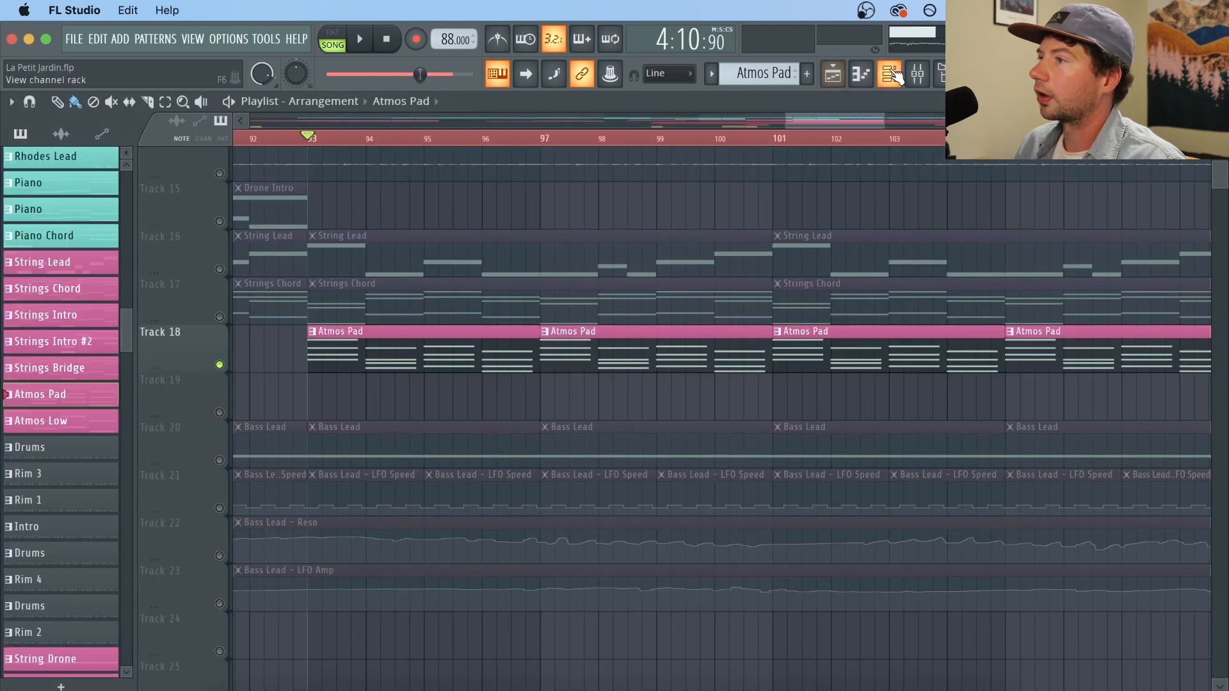
{"action": "key", "text": "space"}
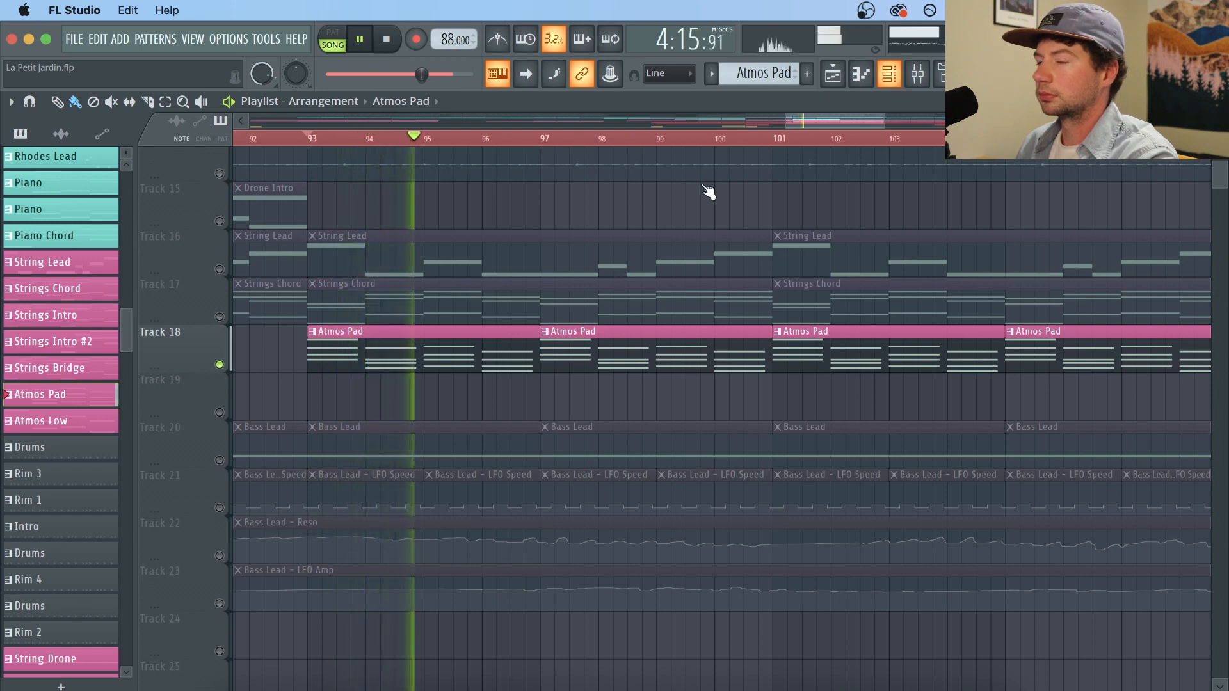
Step: Open the Atmos Pad channel's Spitfire Audio instrument from the Pads group and examine its preset and controls
{"action": "left_click", "coordinate": [896, 76]}
{"action": "left_click_drag", "start_coordinate": [709, 289], "coordinate": [743, 350]}
{"action": "key", "text": "ctrl+s"}
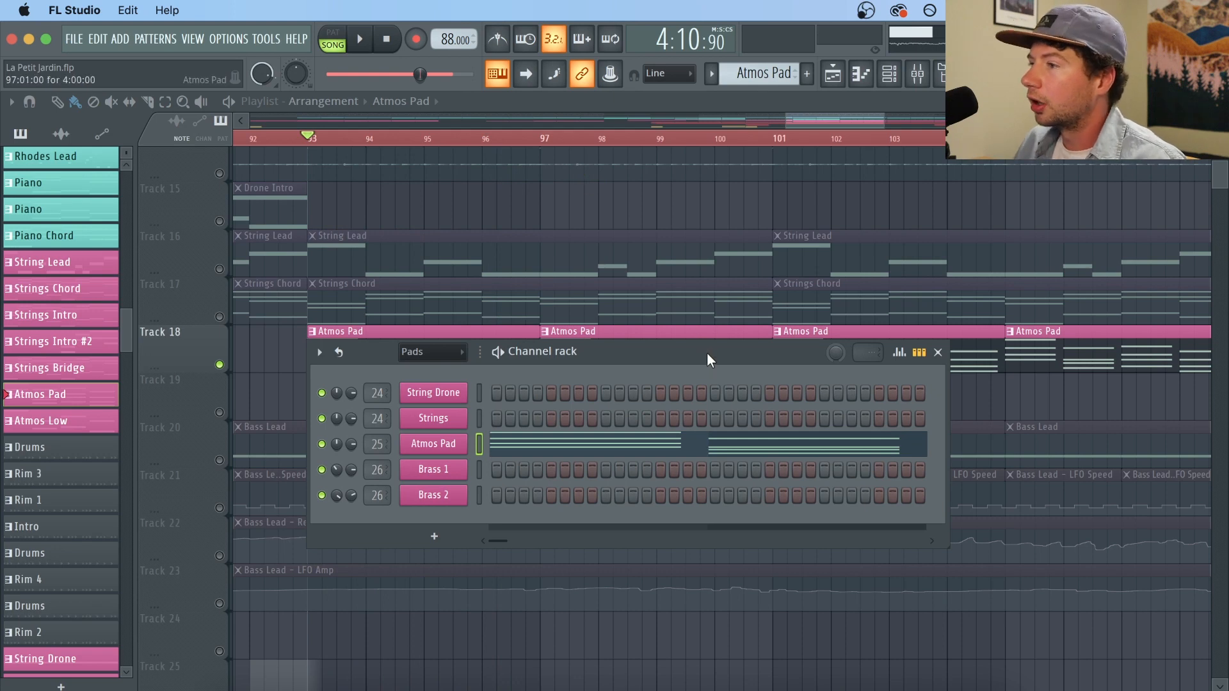
{"action": "left_click_drag", "start_coordinate": [706, 352], "coordinate": [728, 397]}
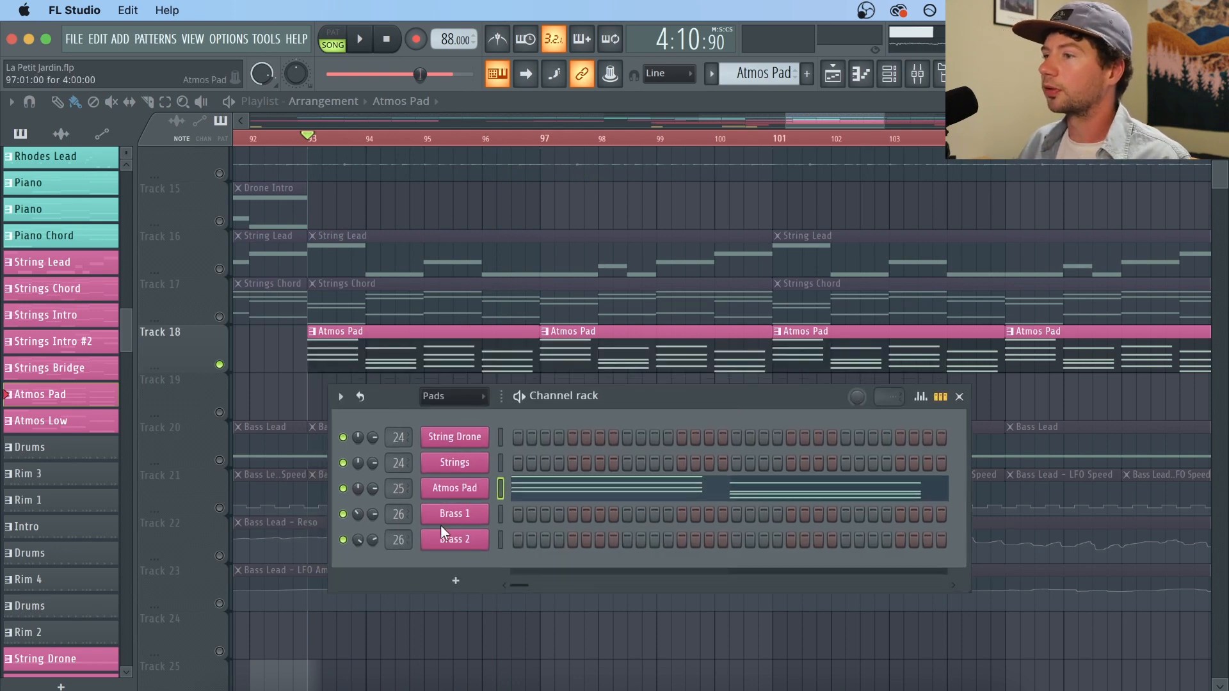
{"action": "left_click", "coordinate": [452, 488]}
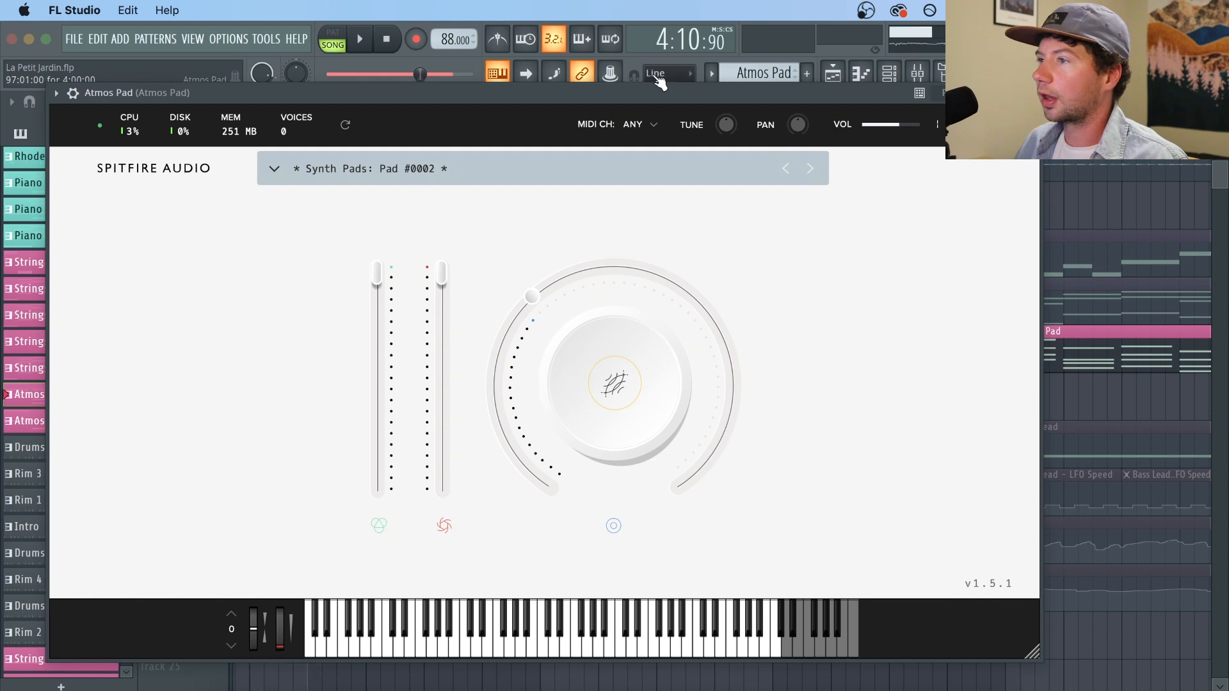
{"action": "left_click_drag", "start_coordinate": [656, 103], "coordinate": [717, 147]}
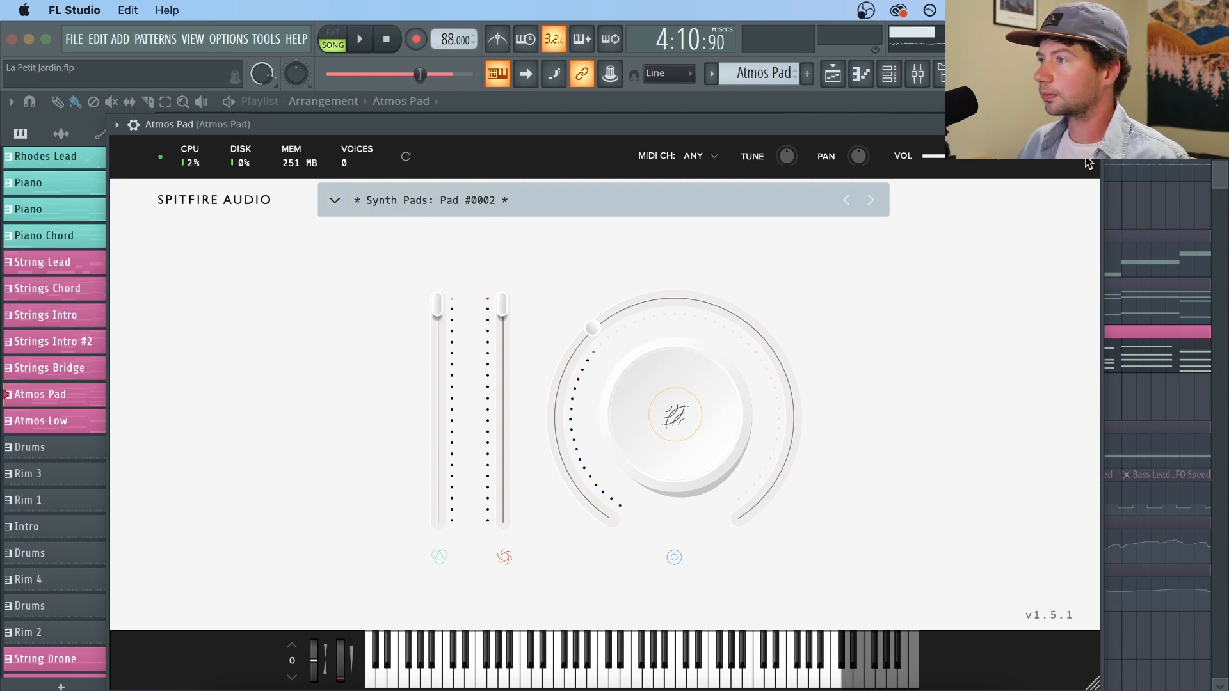
Step: Review the effects on the Atmos Pad mixer track, and close the mixer and channel rack
{"action": "key", "text": "Escape"}
{"action": "left_click", "coordinate": [917, 73]}
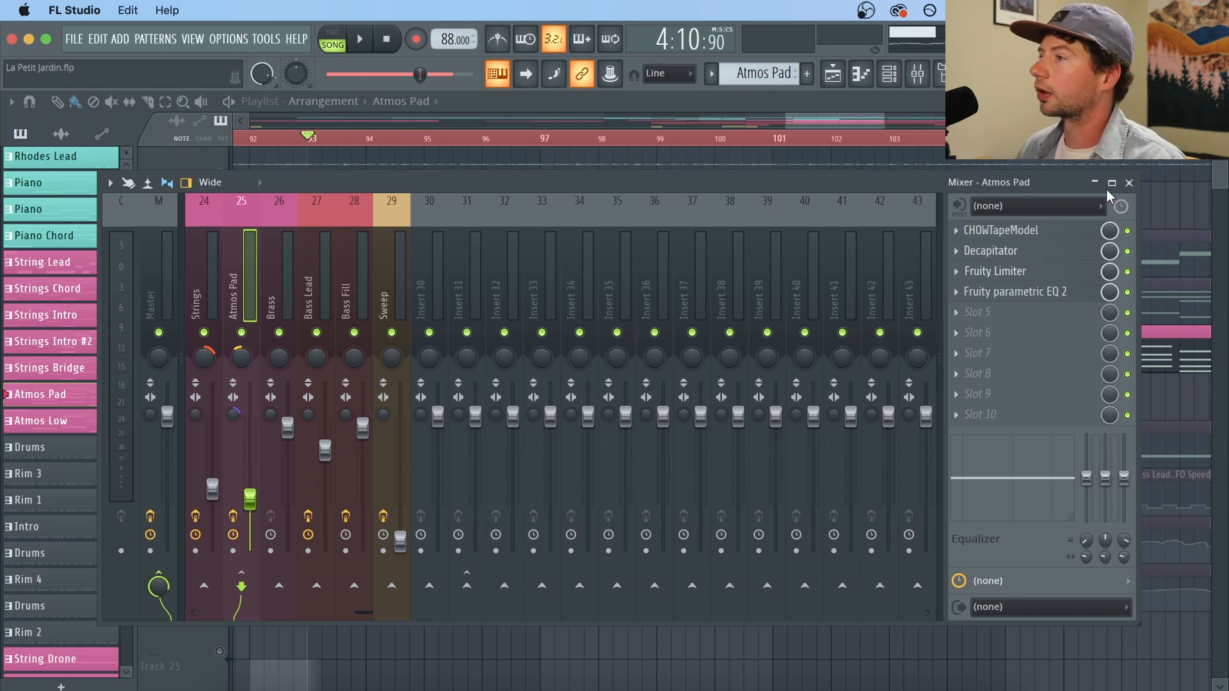
{"action": "left_click", "coordinate": [1129, 184]}
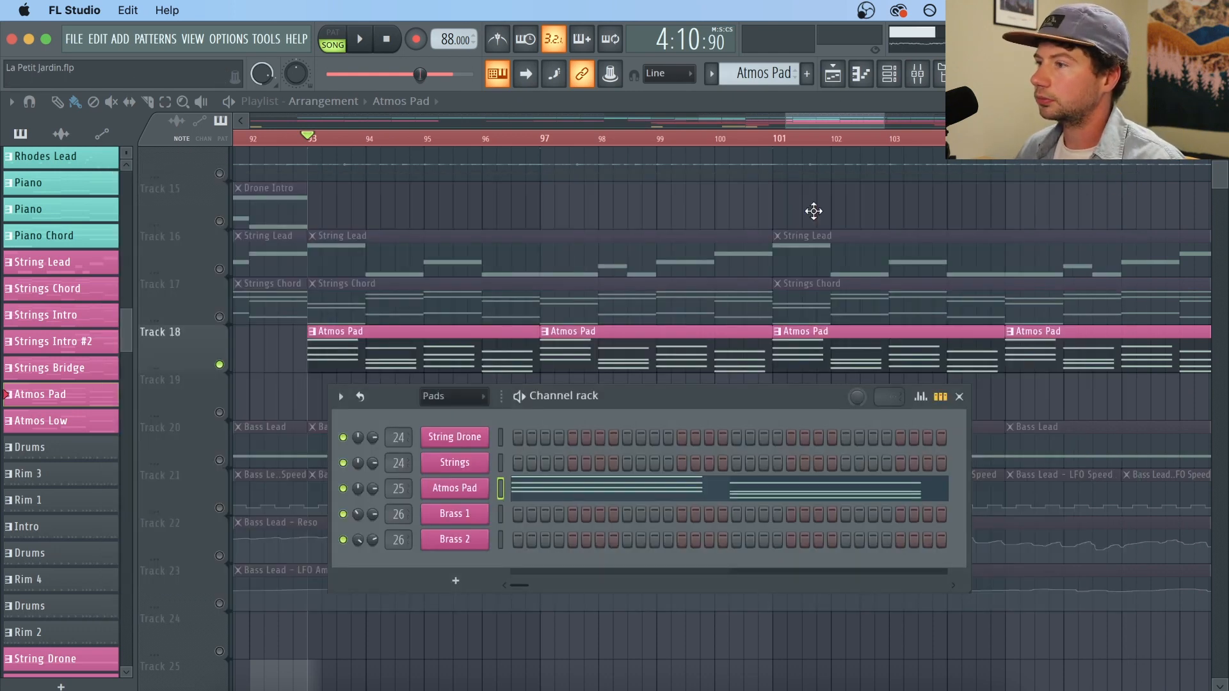
{"action": "key", "text": "F6"}
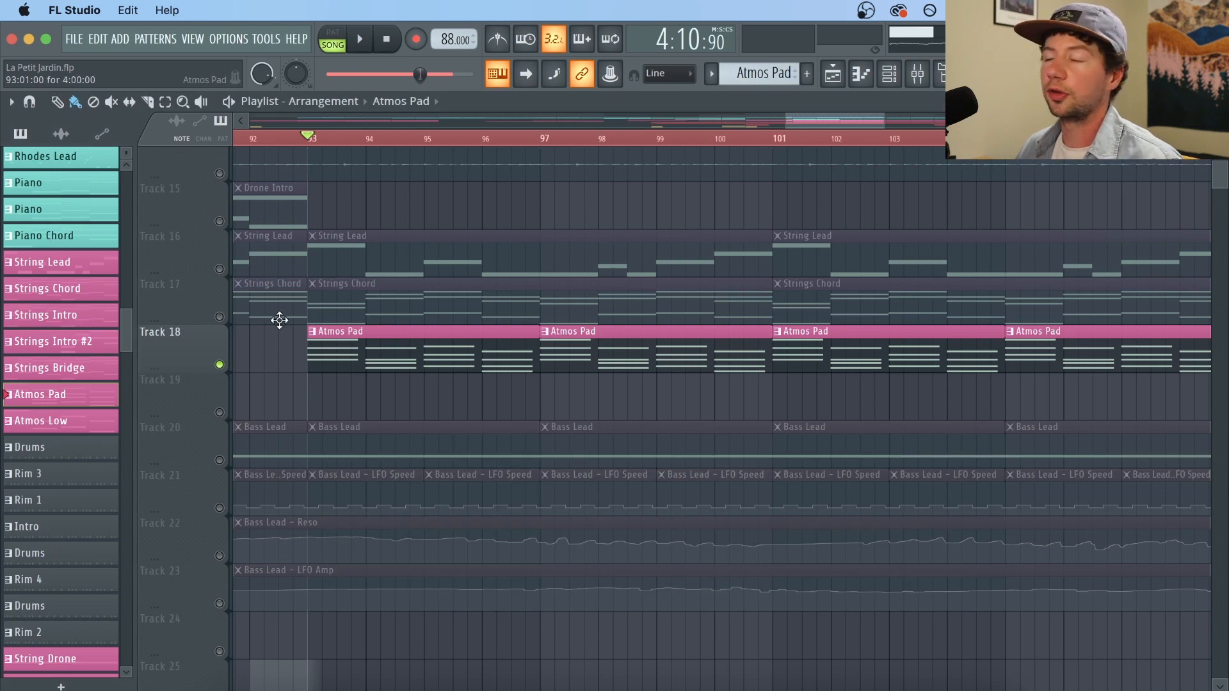
Step: Unmute the string parts on Tracks 16 and 17 and play them with the Atmos Pad from bar 93
{"action": "left_click", "coordinate": [220, 317]}
{"action": "left_click", "coordinate": [219, 269]}
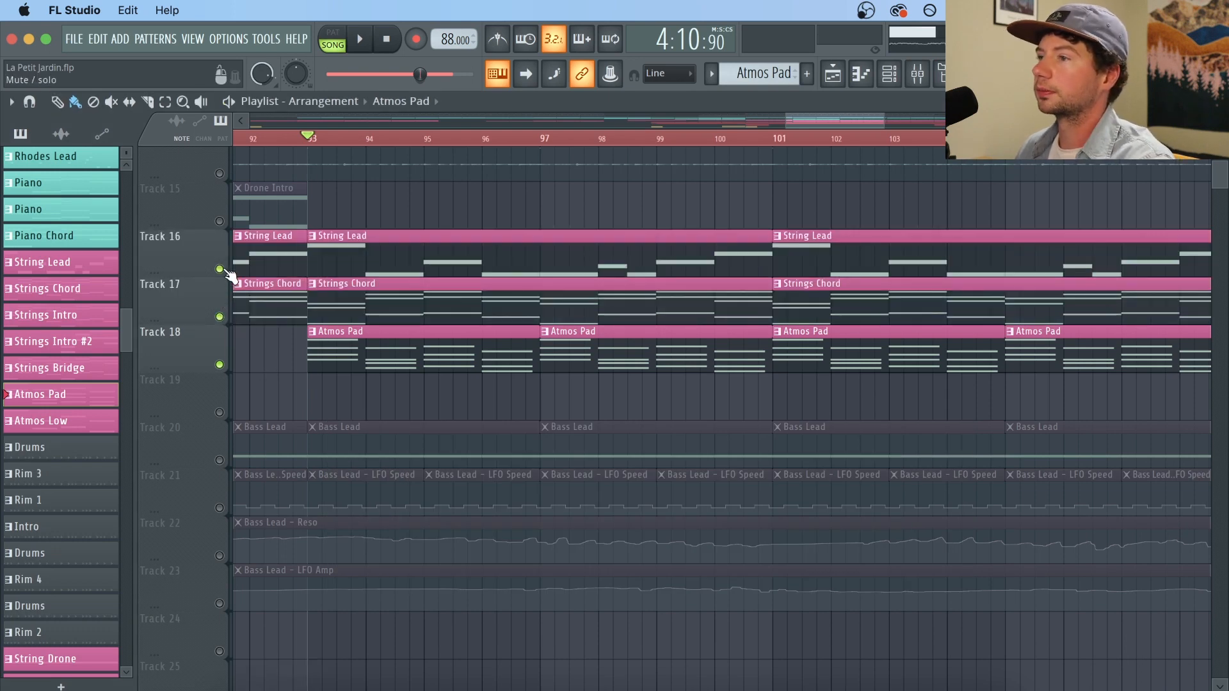
{"action": "key", "text": "space"}
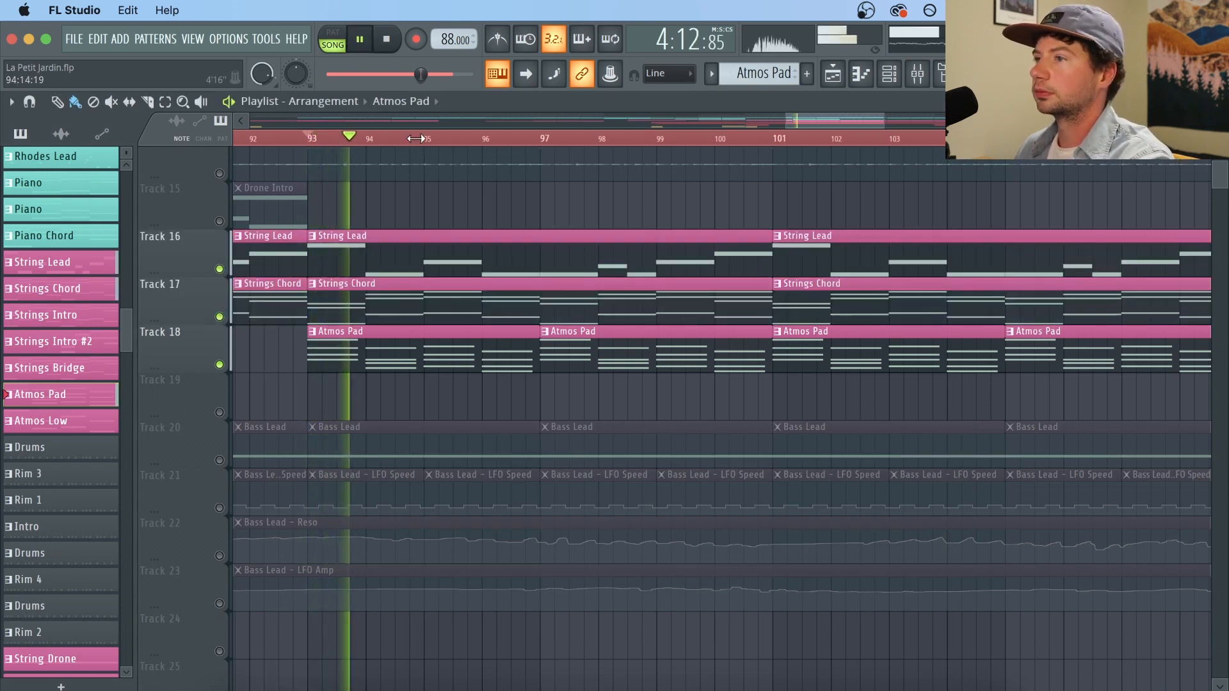
{"action": "scroll", "coordinate": [423, 142], "scroll_direction": "down", "scroll_amount": 3}
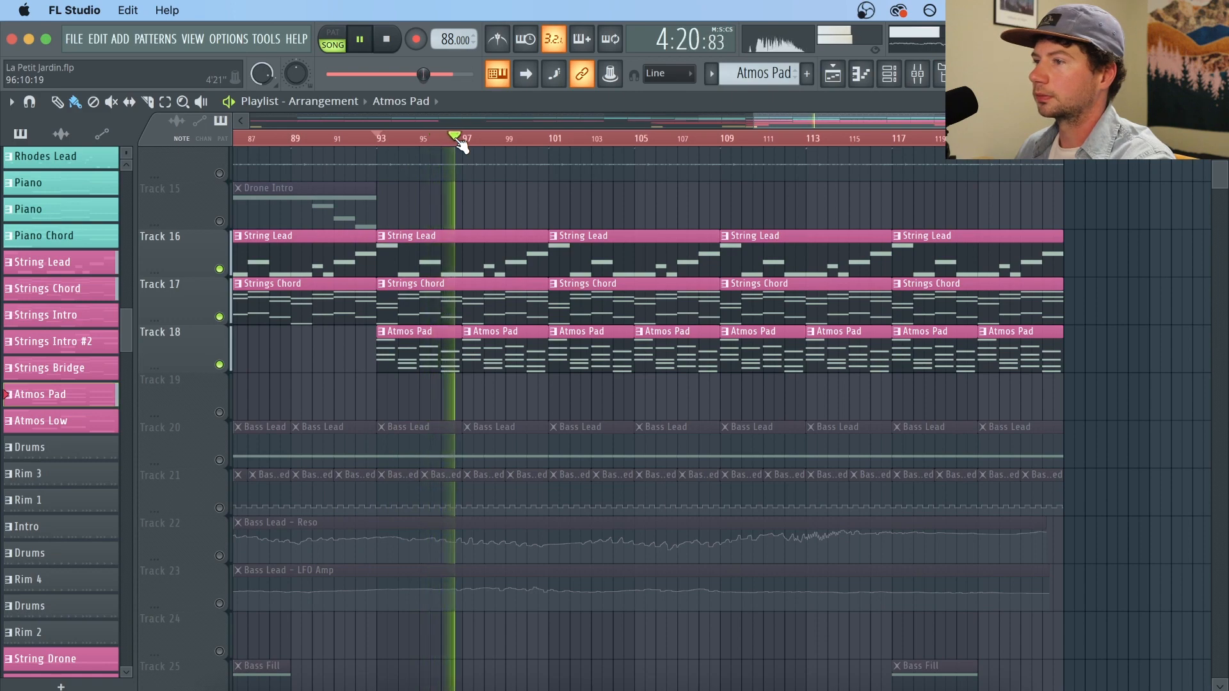
{"action": "key", "text": "space"}
Step: Solo the Bass Lead and its automation on Tracks 20 to 23 and play them from bar 101
{"action": "scroll", "coordinate": [461, 146], "scroll_direction": "down", "scroll_amount": 5}
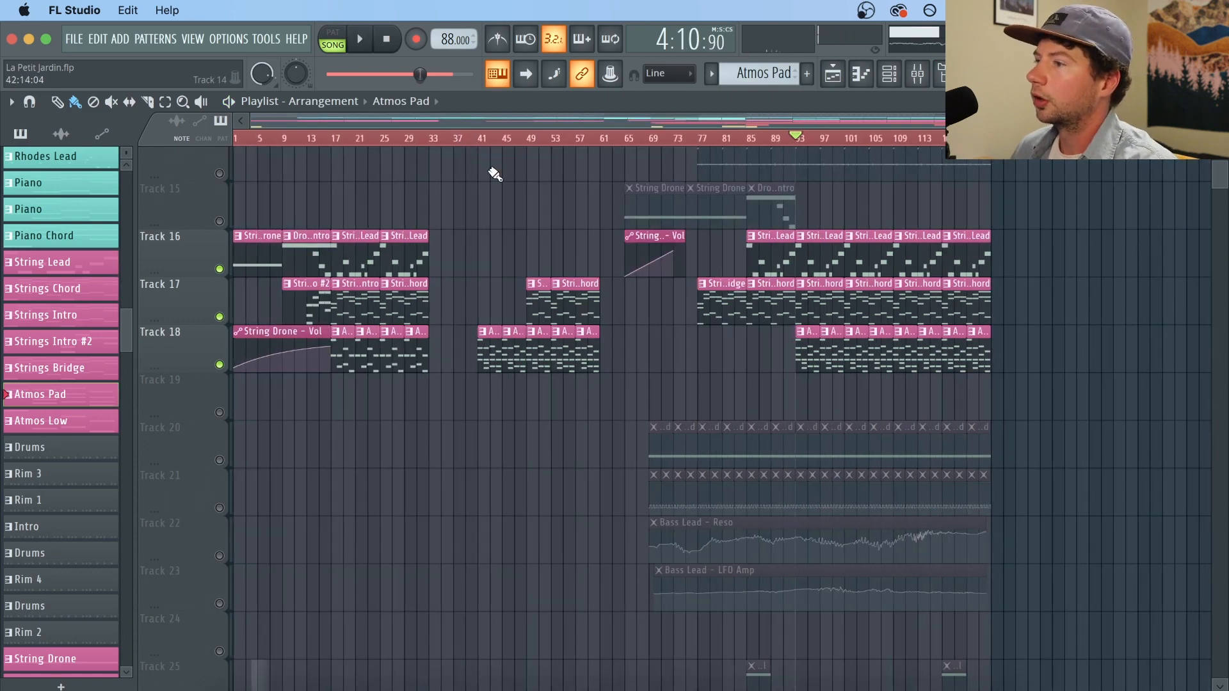
{"action": "scroll", "coordinate": [565, 211], "scroll_direction": "down", "scroll_amount": 3}
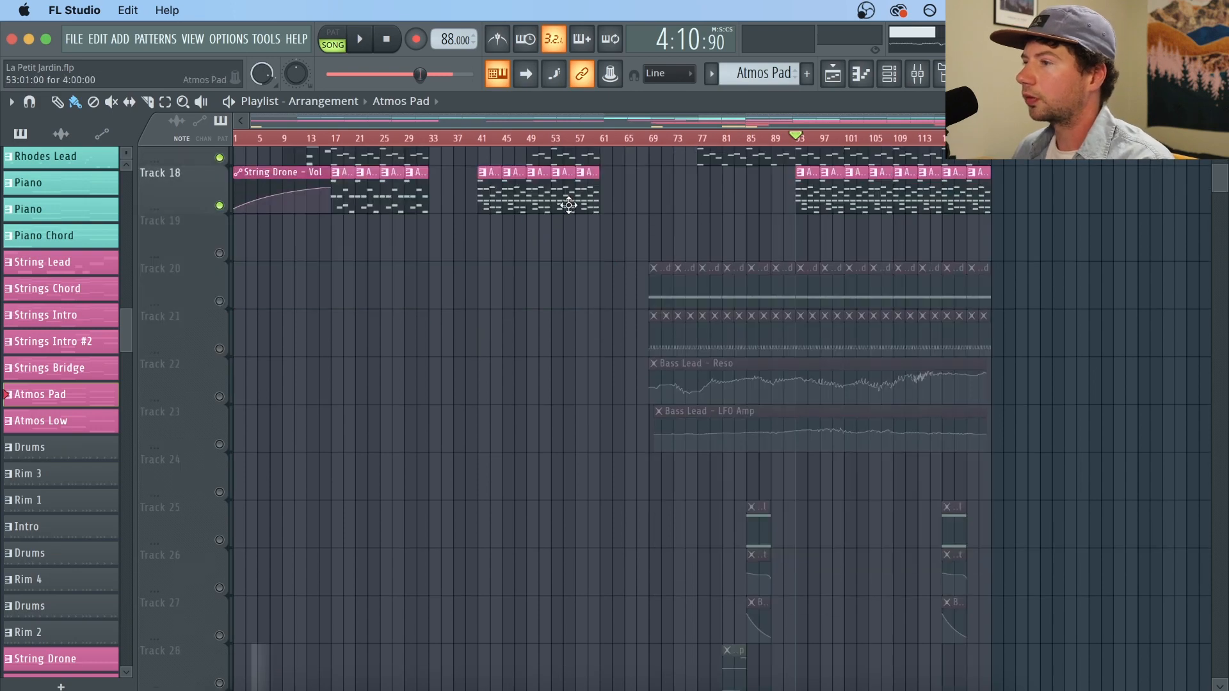
{"action": "left_click", "coordinate": [919, 76]}
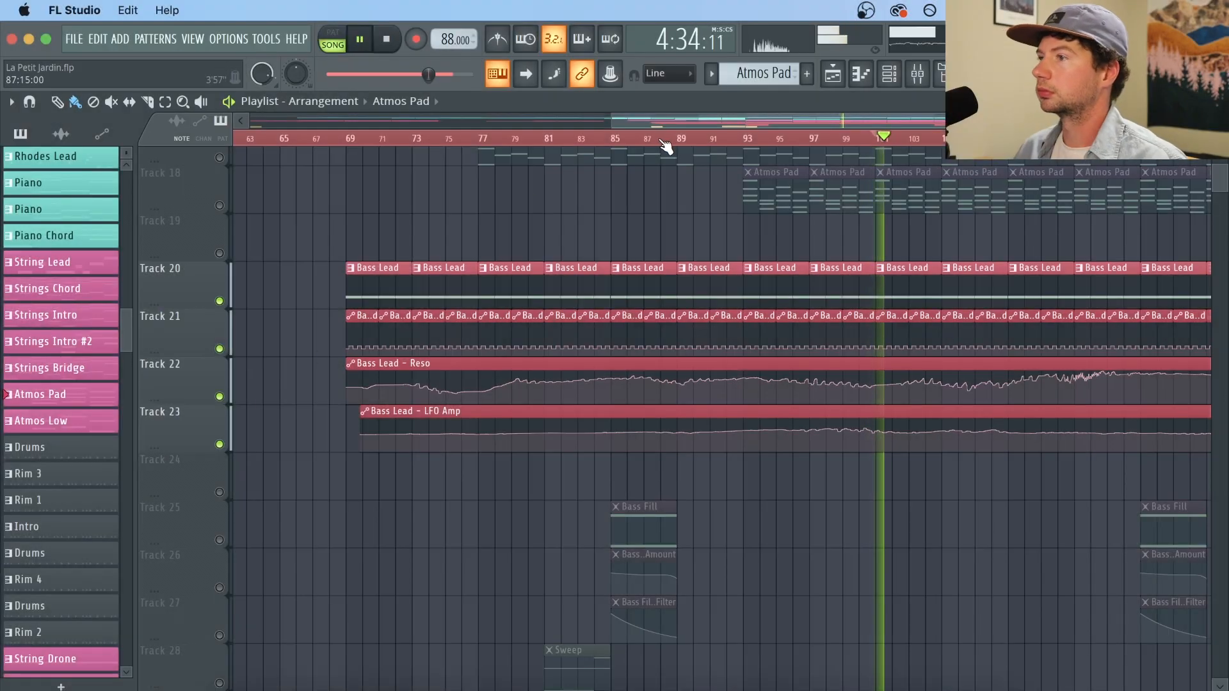
{"action": "scroll", "coordinate": [666, 144], "scroll_direction": "down", "scroll_amount": 5}
{"action": "scroll", "coordinate": [900, 147], "scroll_direction": "up", "scroll_amount": 5}
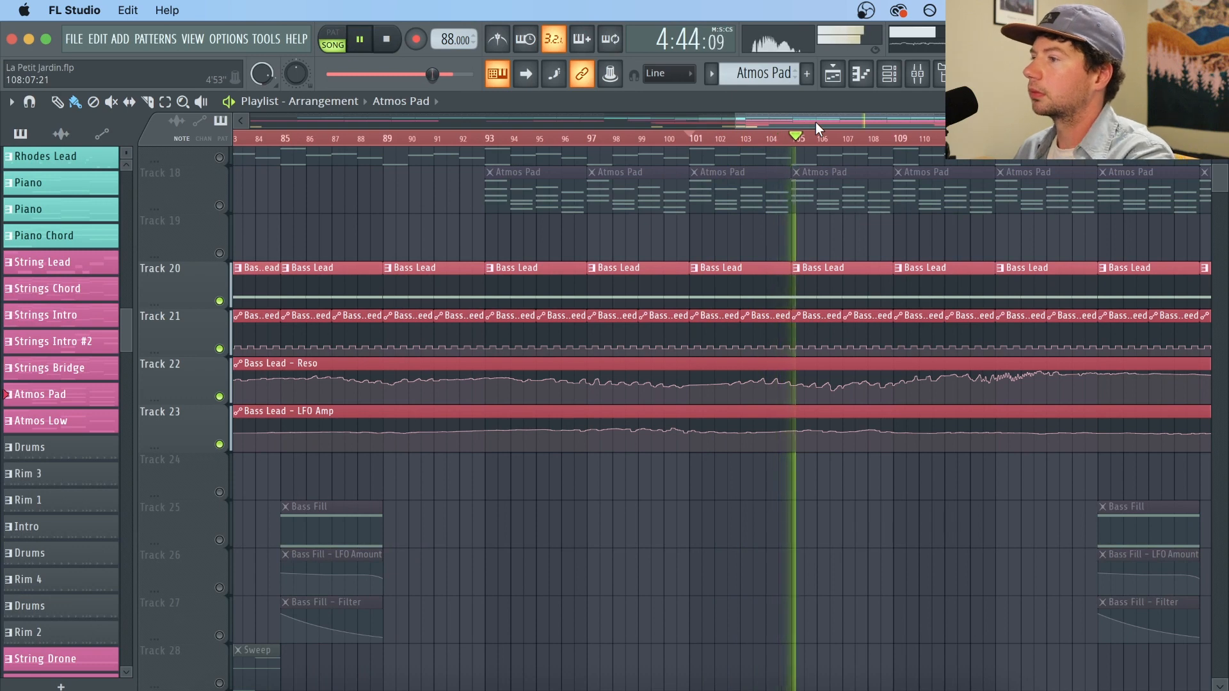
{"action": "key", "text": "space"}
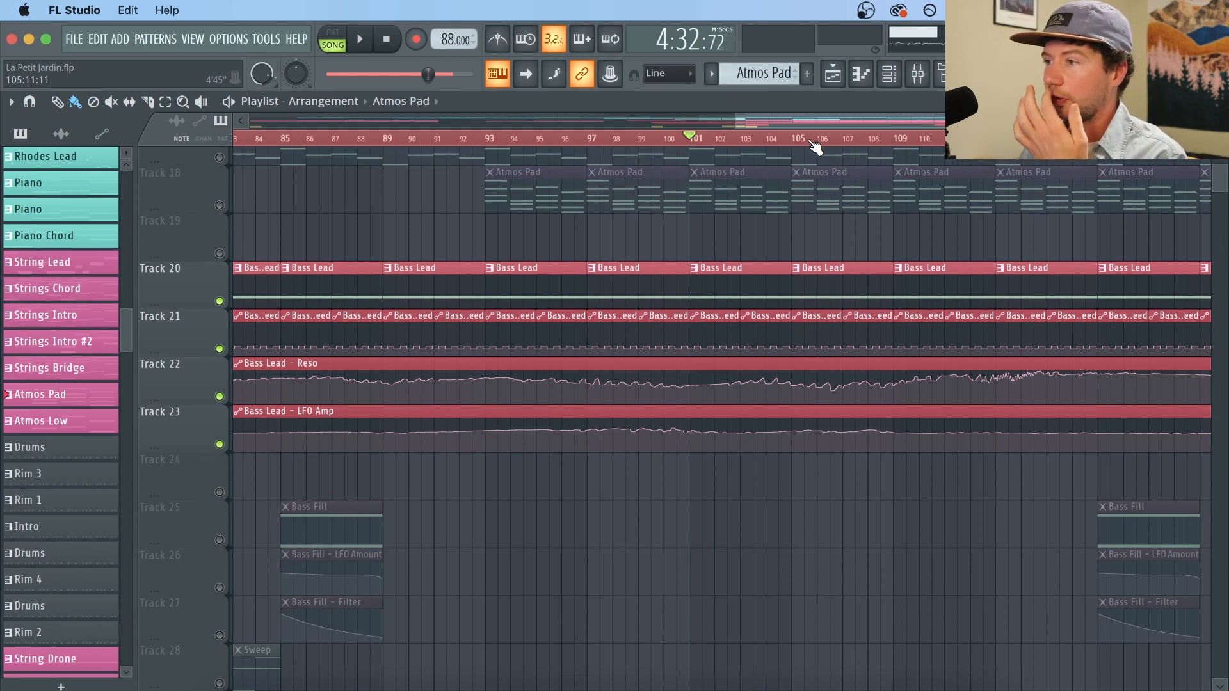
Step: Mute the LFO Speed, Reso and LFO Amp automation on Tracks 21 to 23 and play the Bass Lead alone from bar 101
{"action": "scroll", "coordinate": [812, 145], "scroll_direction": "up", "scroll_amount": 5}
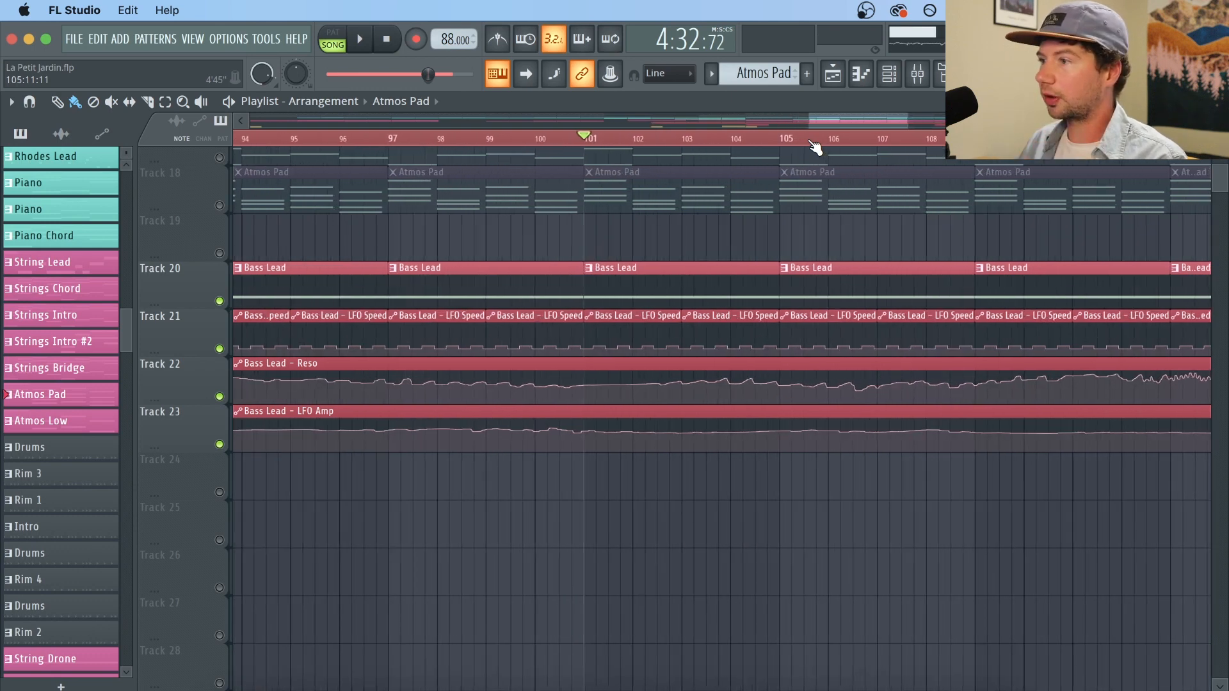
{"action": "scroll", "coordinate": [815, 146], "scroll_direction": "up", "scroll_amount": 2}
{"action": "left_click", "coordinate": [219, 349]}
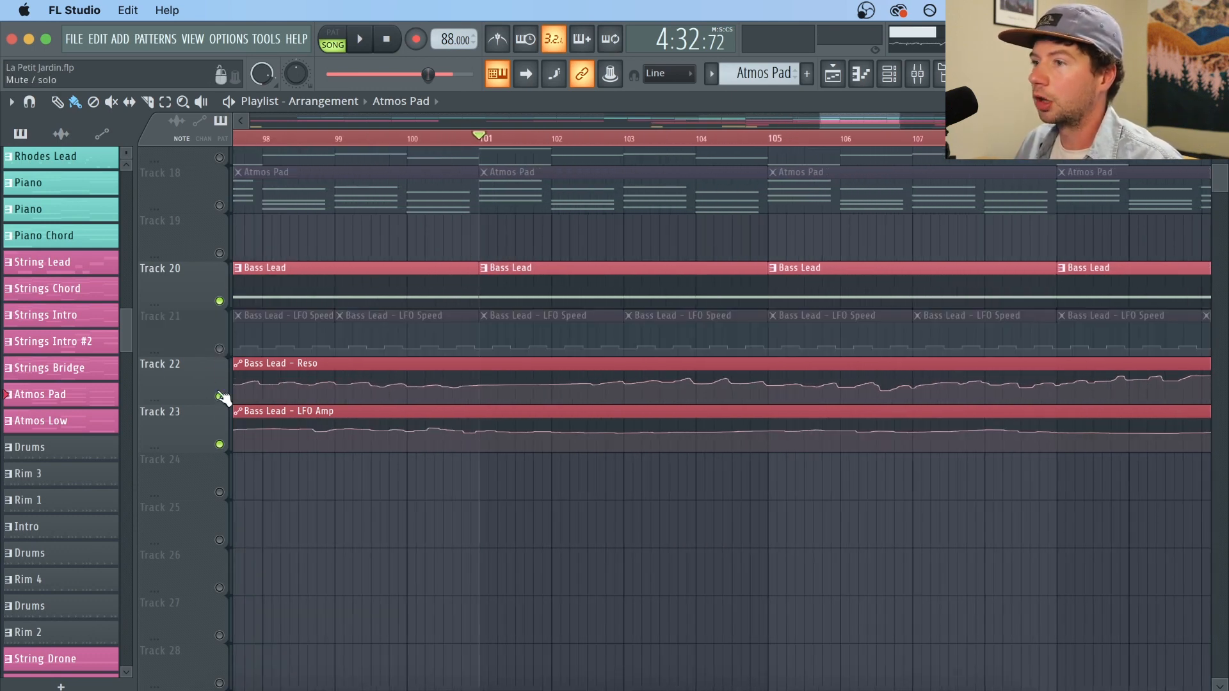
{"action": "left_click", "coordinate": [219, 396]}
{"action": "left_click", "coordinate": [219, 444]}
{"action": "key", "text": "space"}
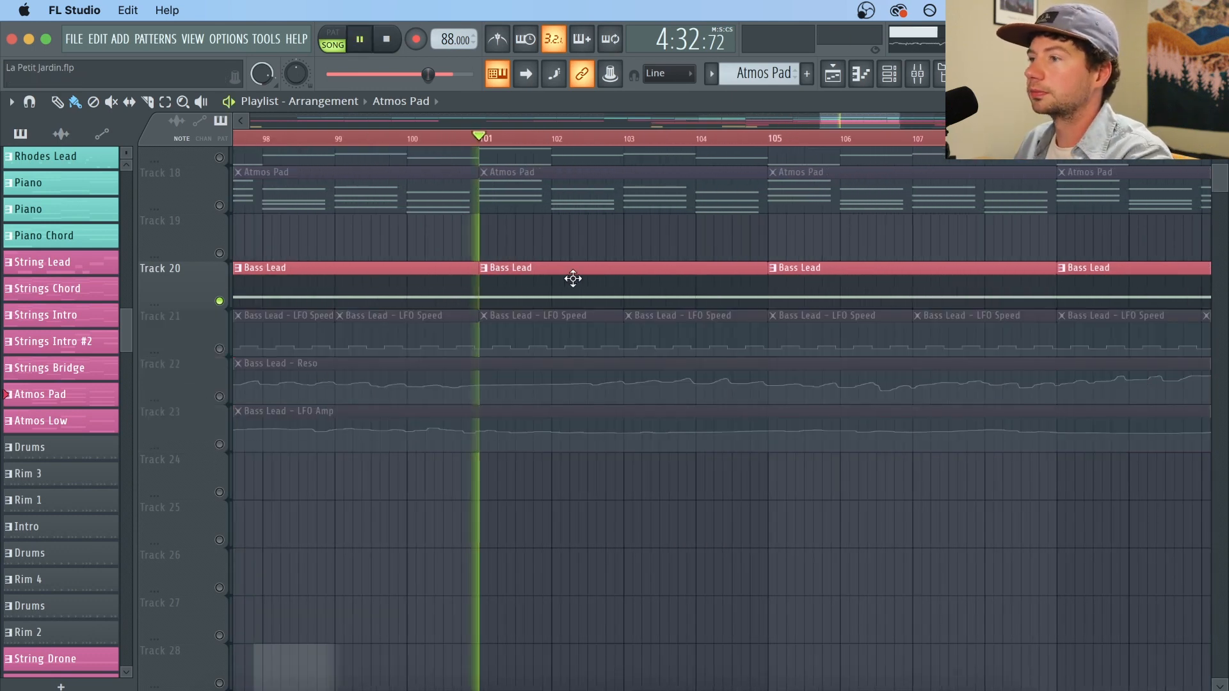
Step: Stop playback, check the Bass Lead notes in the piano roll, and bring up its channel in the channel rack
{"action": "key", "text": "space"}
{"action": "double_click", "coordinate": [632, 276]}
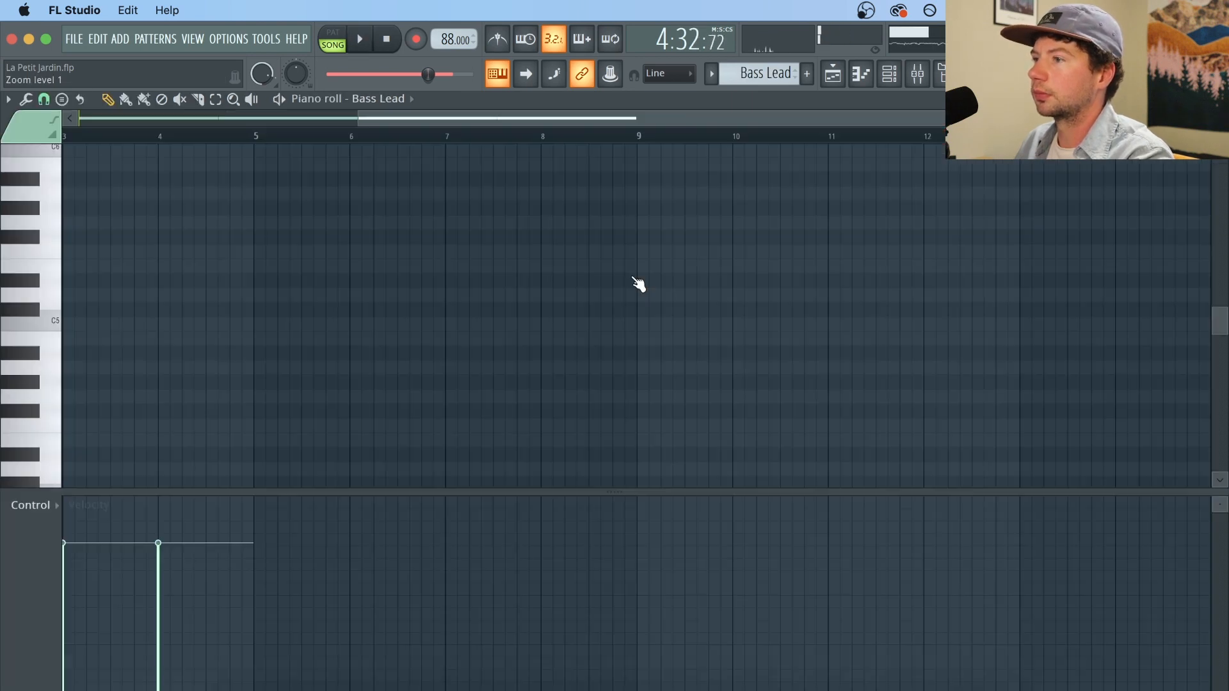
{"action": "left_click", "coordinate": [833, 82]}
{"action": "left_click", "coordinate": [899, 81]}
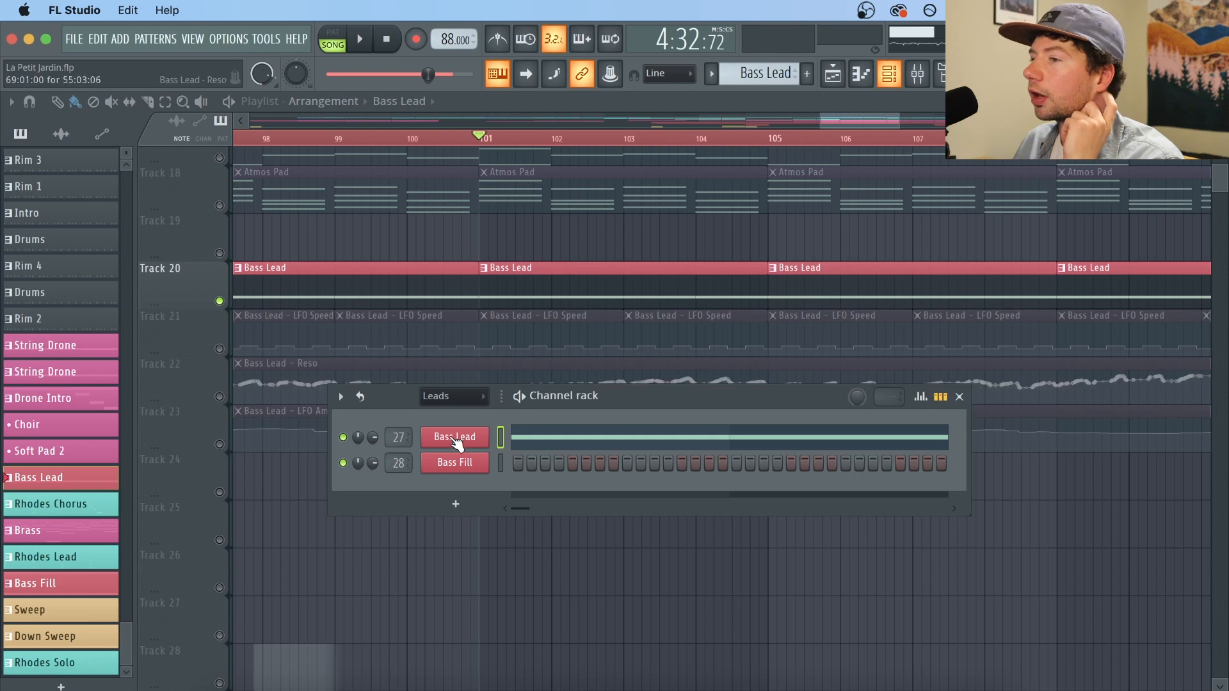
Step: Open the Bass Lead 3x Osc and review its oscillators, volume envelope and Mod X modulation settings
{"action": "left_click", "coordinate": [451, 437]}
{"action": "left_click_drag", "start_coordinate": [409, 190], "coordinate": [504, 192]}
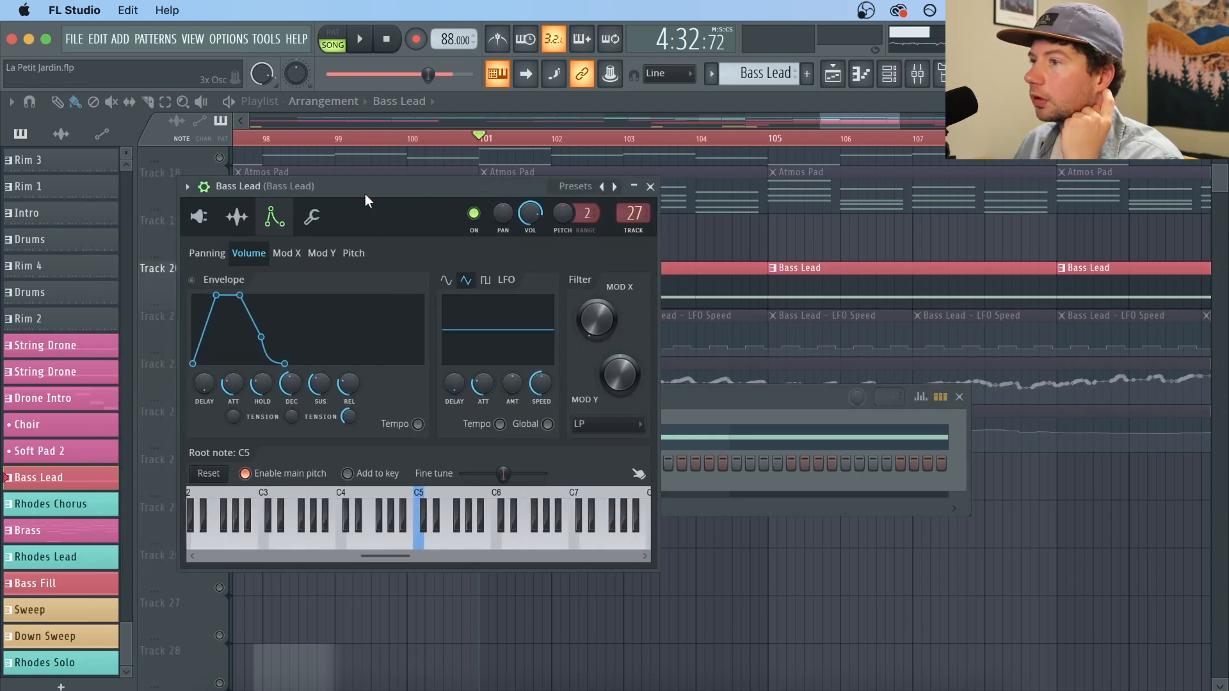
{"action": "left_click", "coordinate": [198, 217]}
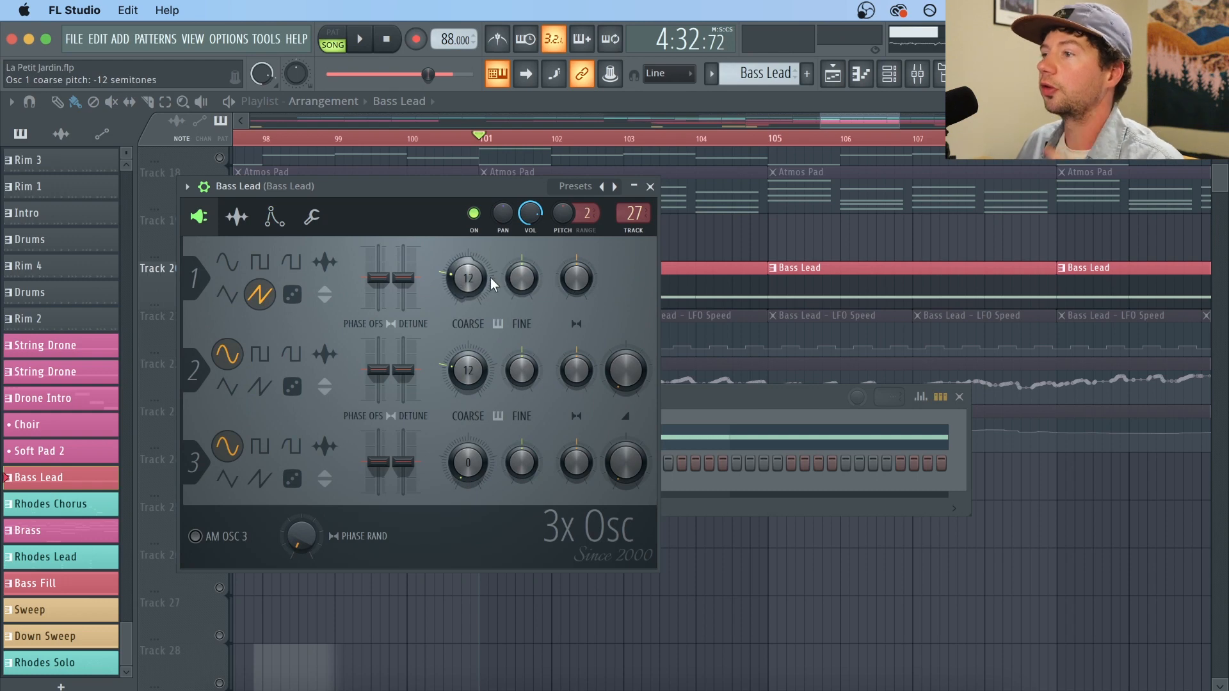
{"action": "left_click", "coordinate": [272, 221]}
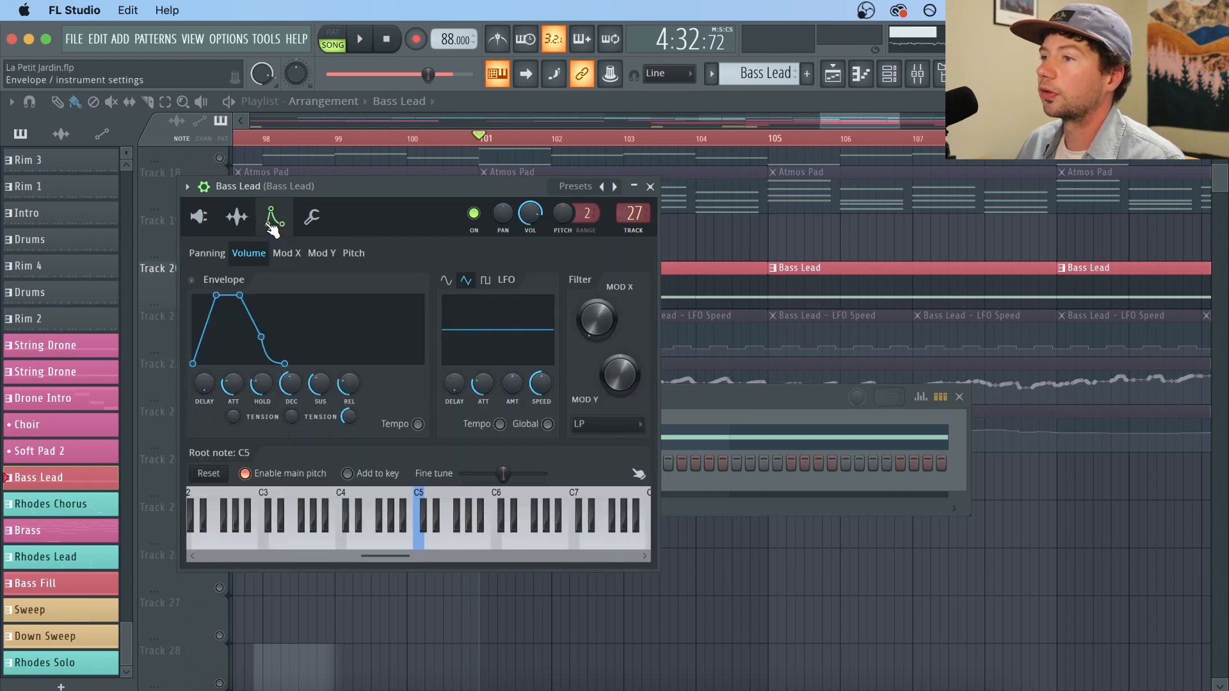
{"action": "left_click", "coordinate": [281, 247]}
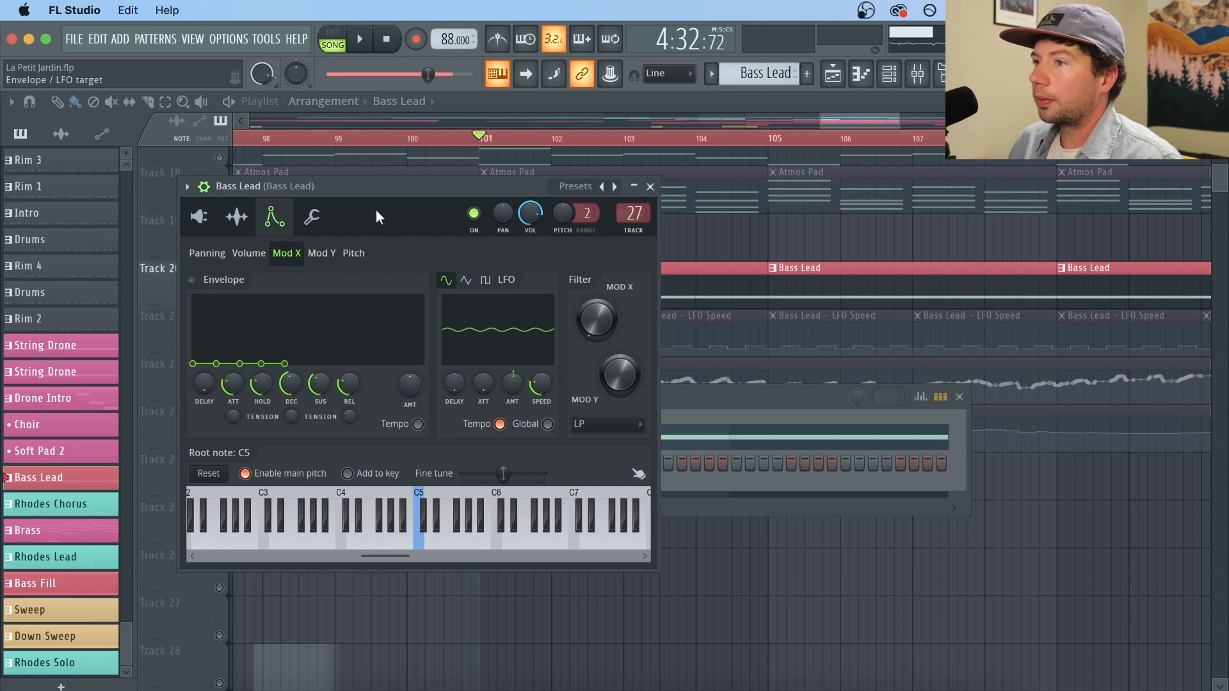
{"action": "left_click_drag", "start_coordinate": [394, 186], "coordinate": [485, 229]}
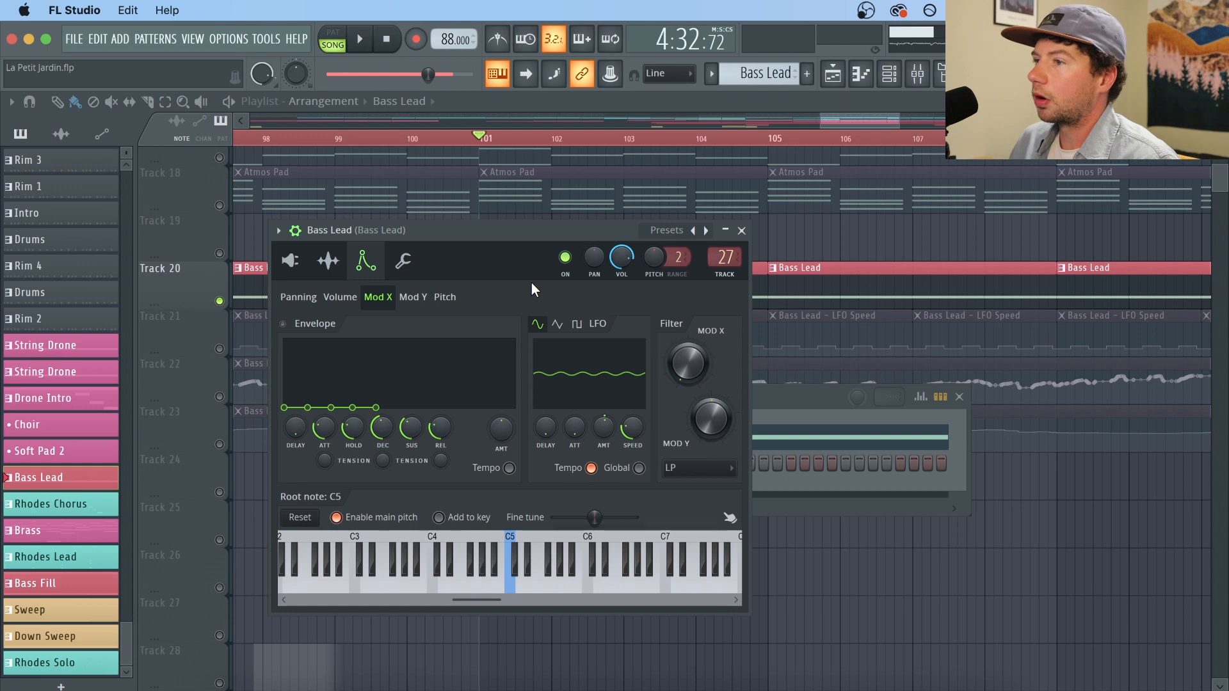
Step: Play the Bass Lead from bar 101 while trying different filter cutoff, bandwidth and Mod X LFO amounts, and undo the changes
{"action": "left_click_drag", "start_coordinate": [688, 363], "coordinate": [688, 379]}
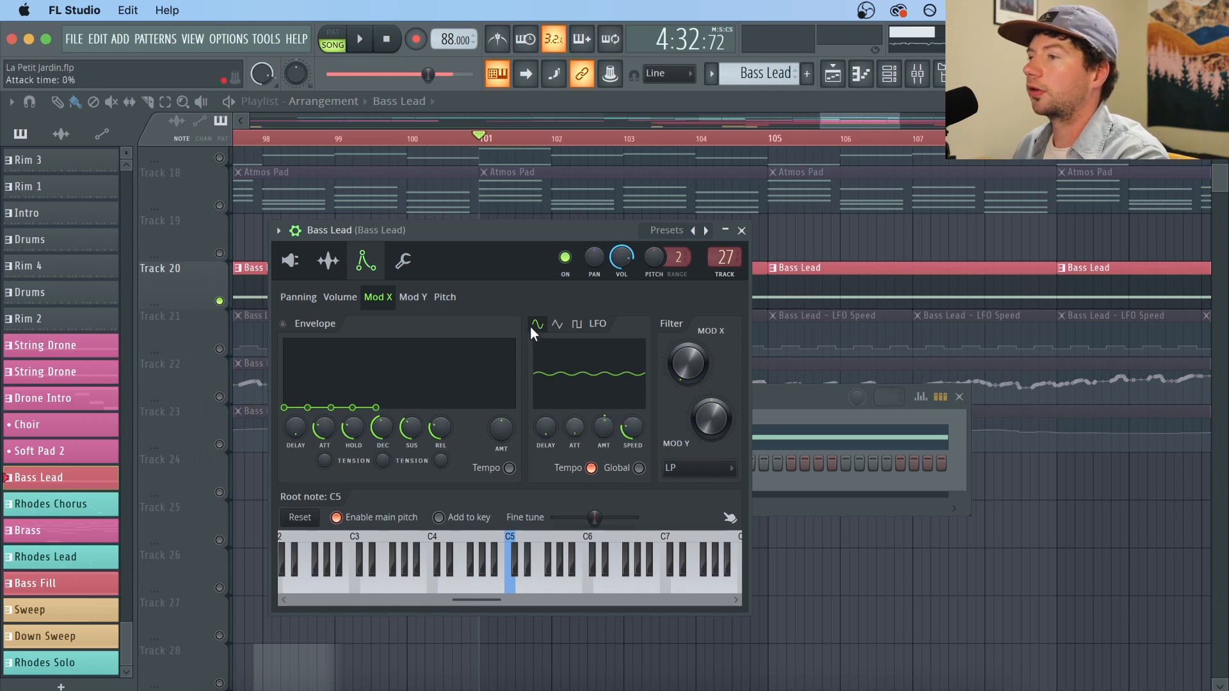
{"action": "key", "text": "space"}
{"action": "mouse_move", "coordinate": [615, 437]}
{"action": "left_mouse_down"}
{"action": "mouse_move", "coordinate": [614, 416]}
{"action": "mouse_move", "coordinate": [615, 436]}
{"action": "left_mouse_up"}
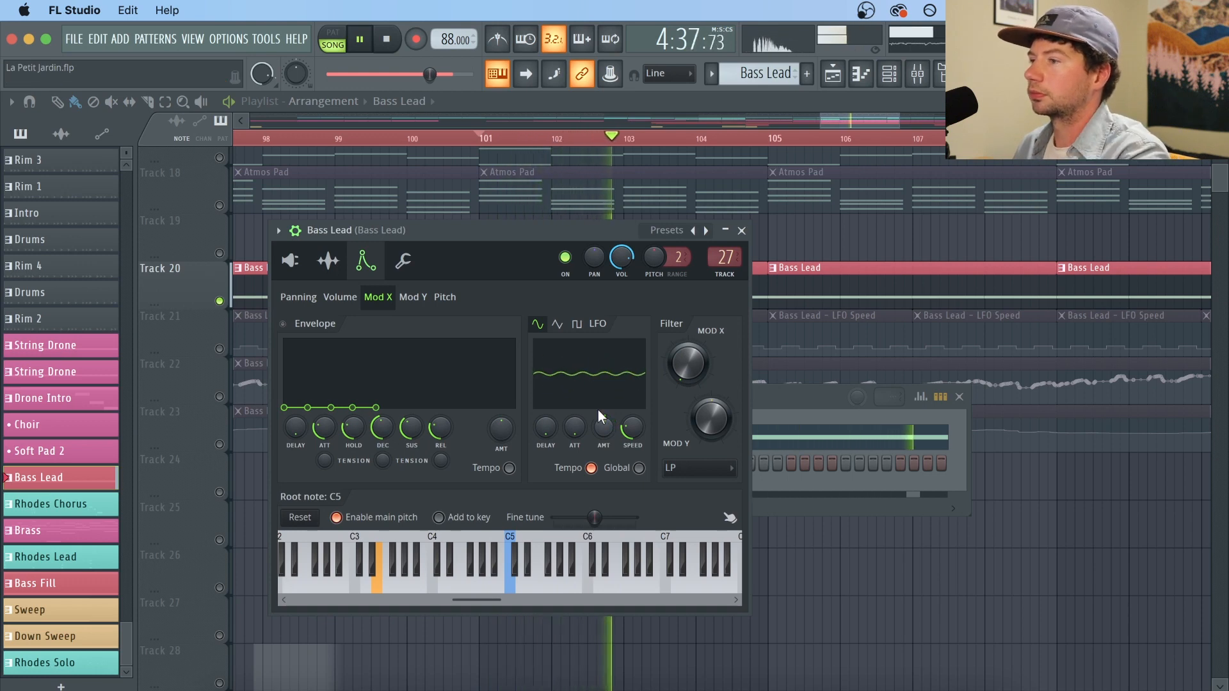
{"action": "key", "text": "space"}
{"action": "left_click_drag", "start_coordinate": [716, 417], "coordinate": [716, 443]}
{"action": "key", "text": "space"}
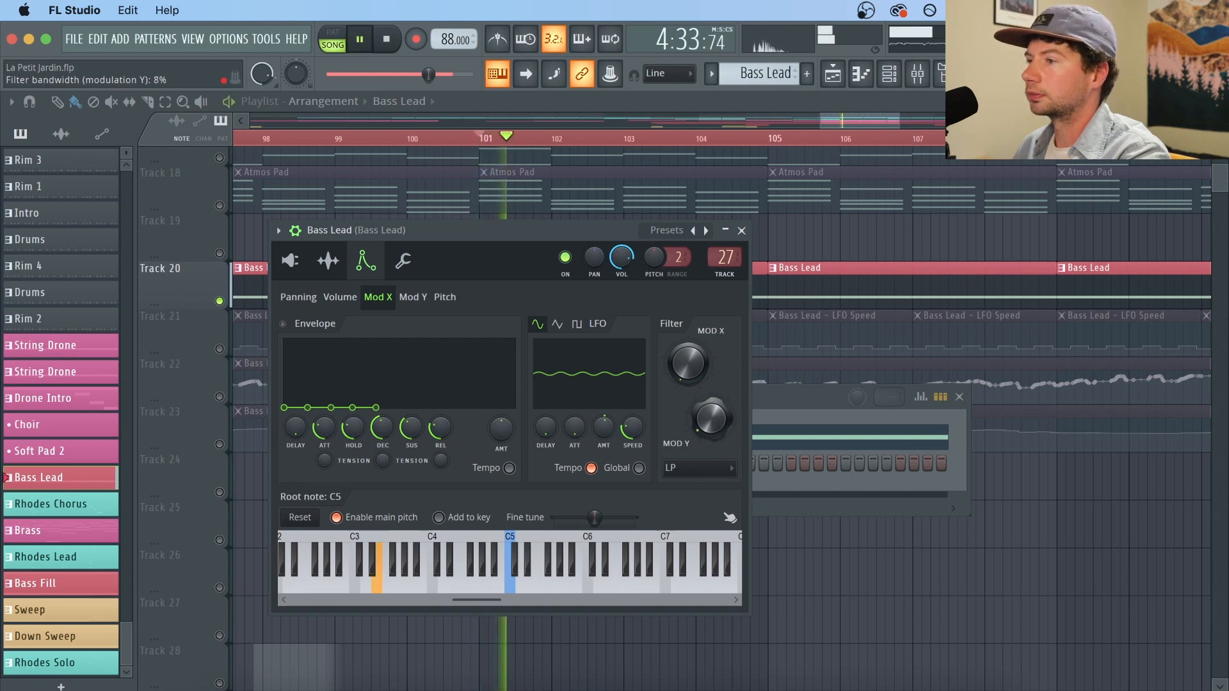
{"action": "mouse_move", "coordinate": [603, 427]}
{"action": "left_mouse_down"}
{"action": "mouse_move", "coordinate": [604, 404]}
{"action": "mouse_move", "coordinate": [604, 442]}
{"action": "left_mouse_up"}
{"action": "left_click_drag", "start_coordinate": [710, 420], "coordinate": [711, 388]}
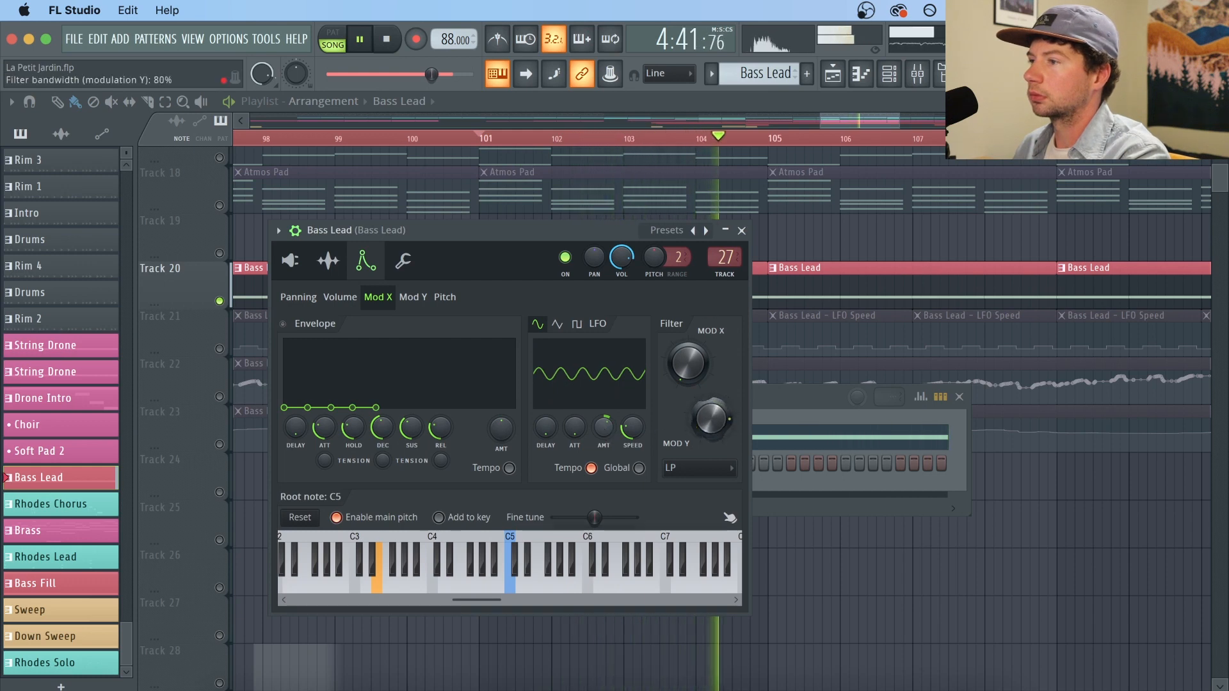
{"action": "key", "text": "space"}
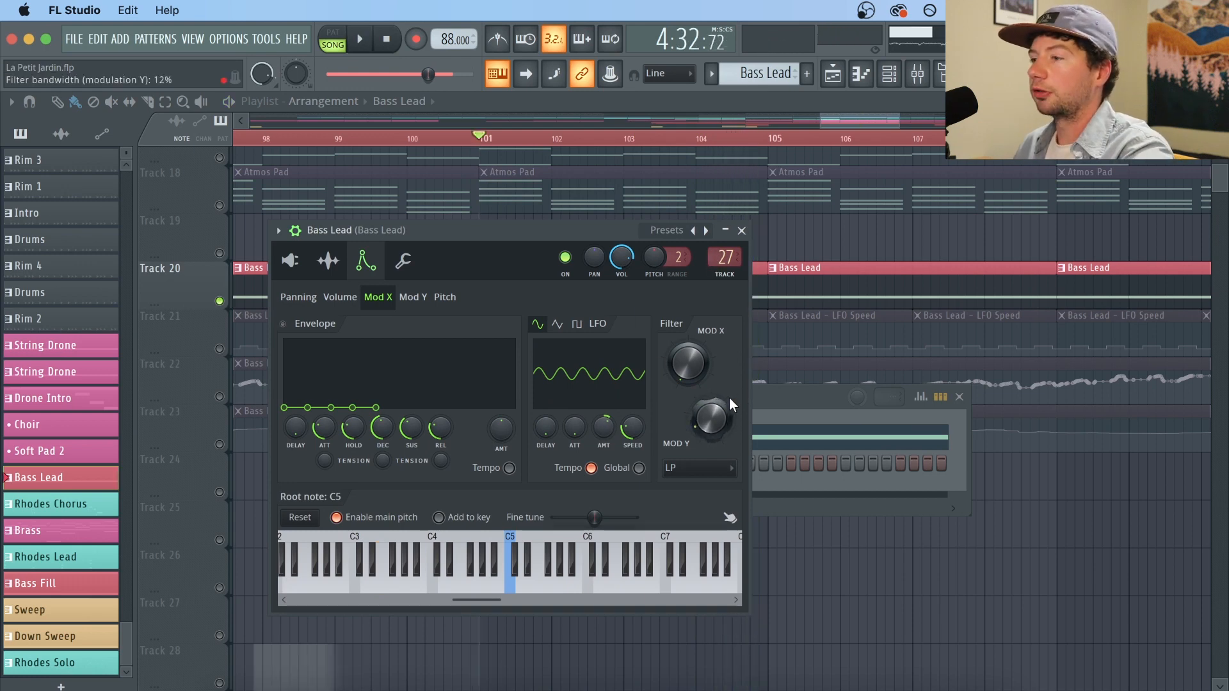
{"action": "key", "text": "super+z"}
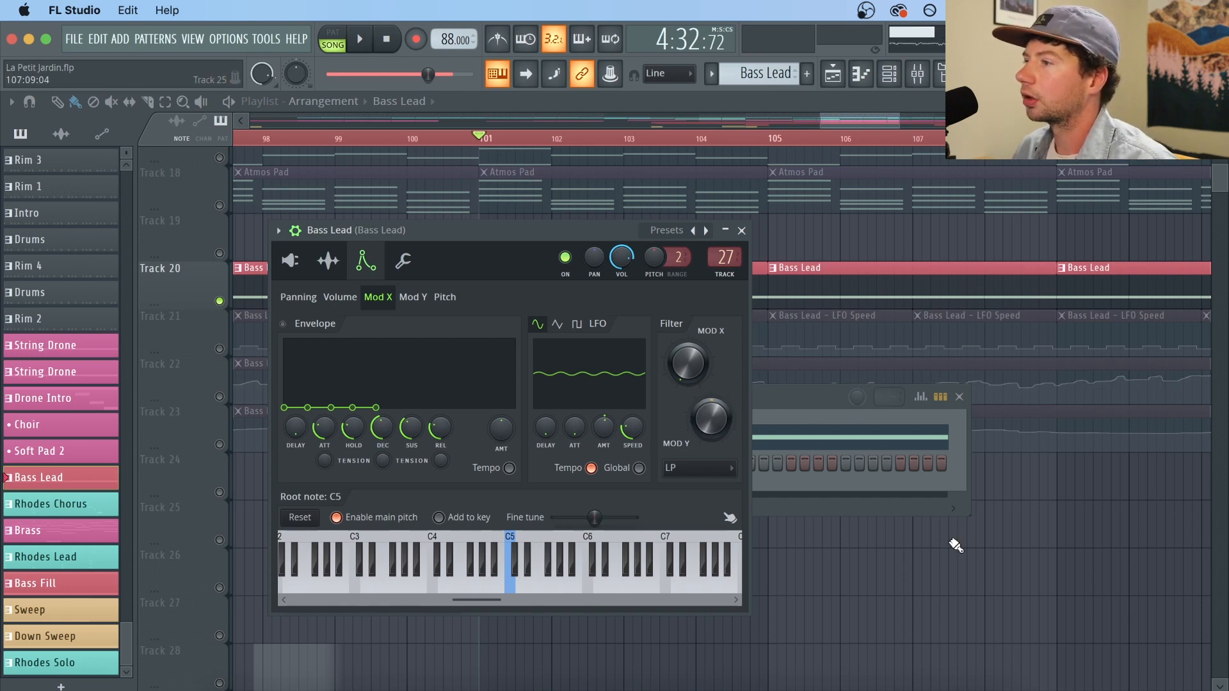
Step: Close the open windows and unmute the LFO Speed, Reso and LFO Amp automation on Tracks 21 to 23 while playing from bar 101
{"action": "key", "text": "F12"}
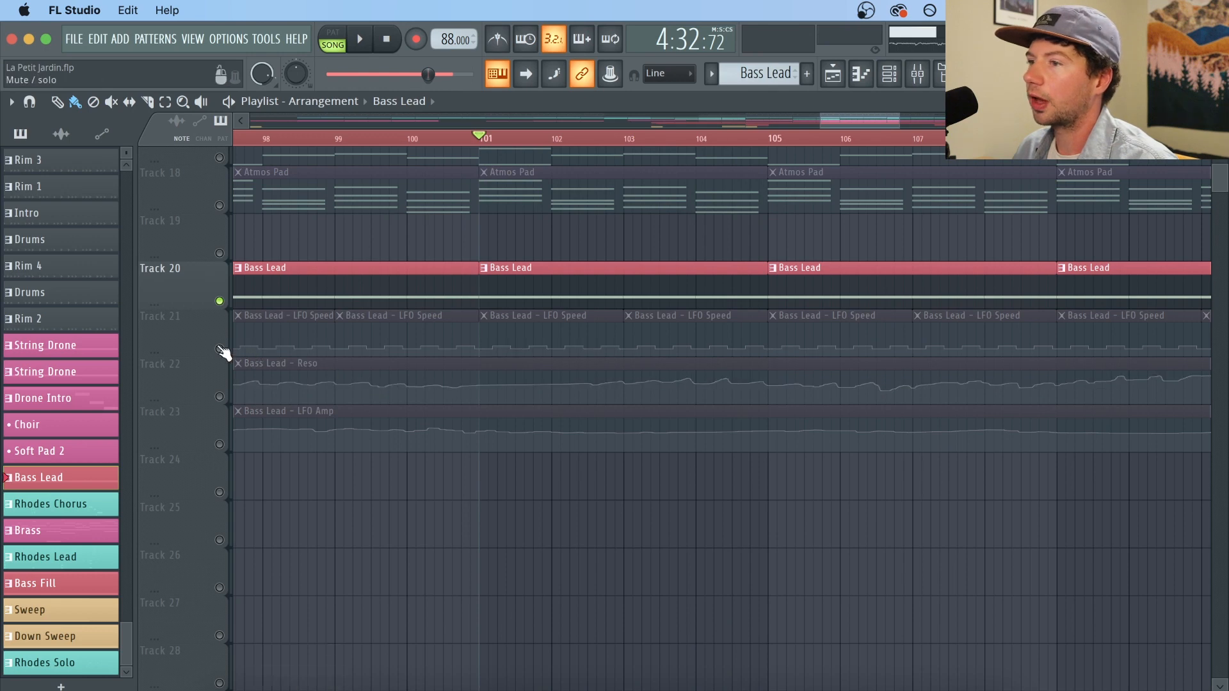
{"action": "left_click", "coordinate": [220, 349]}
{"action": "key", "text": "space"}
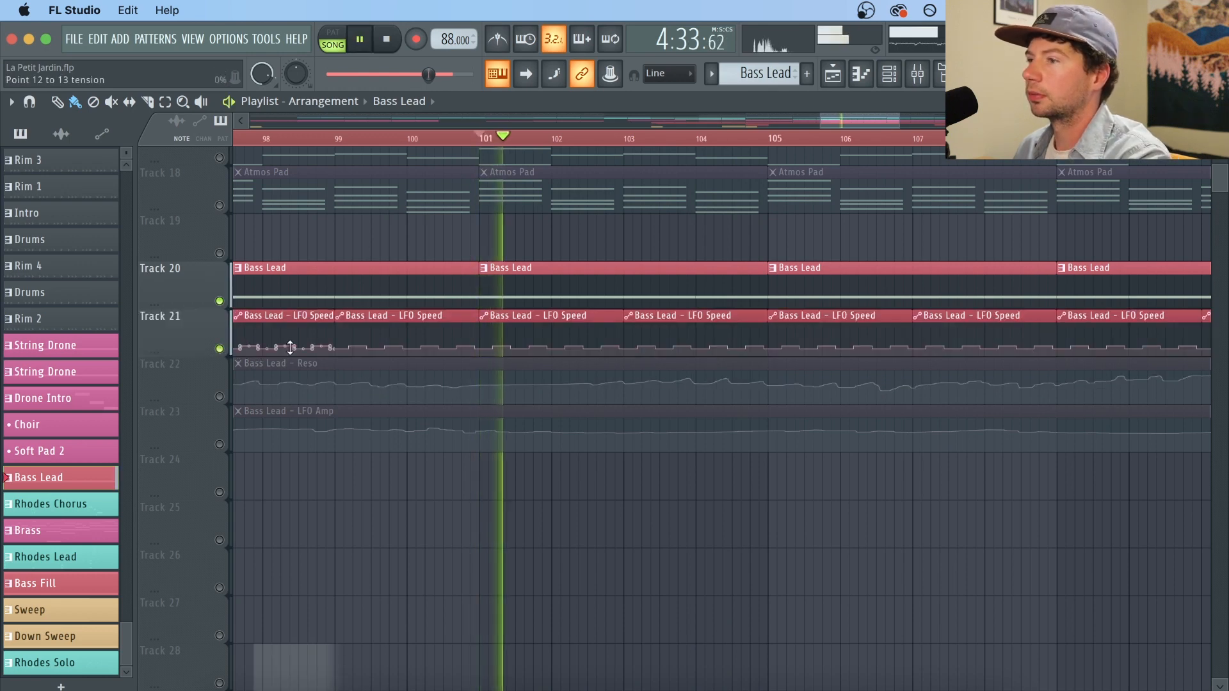
{"action": "left_click", "coordinate": [219, 396]}
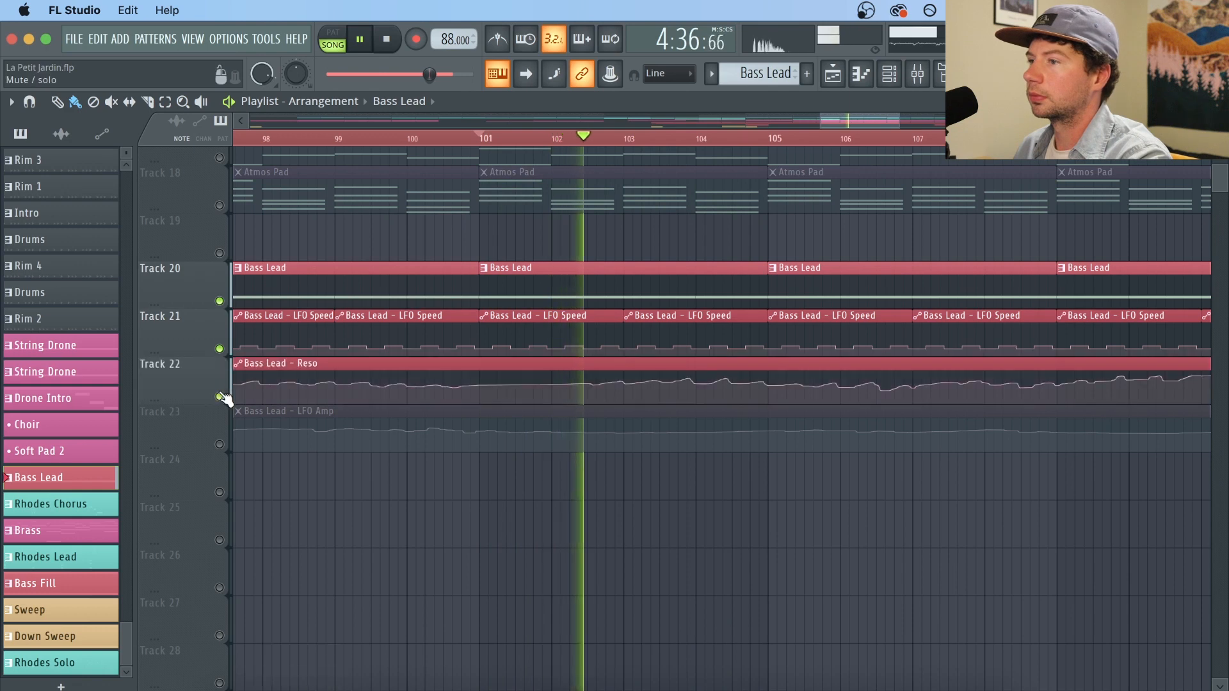
{"action": "left_click", "coordinate": [220, 445]}
{"action": "key", "text": "space"}
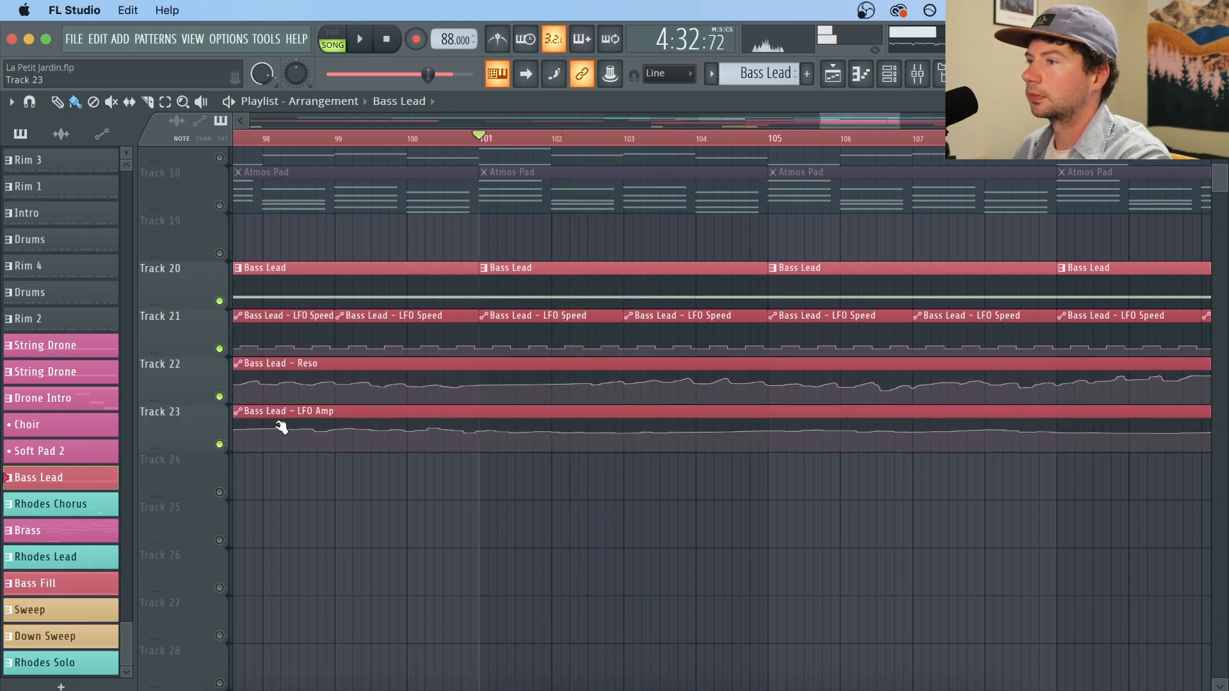
Step: Review the Bass Lead's automated Mod X LFO settings while playing from bar 101, and close the instrument and channel rack
{"action": "left_click", "coordinate": [891, 75]}
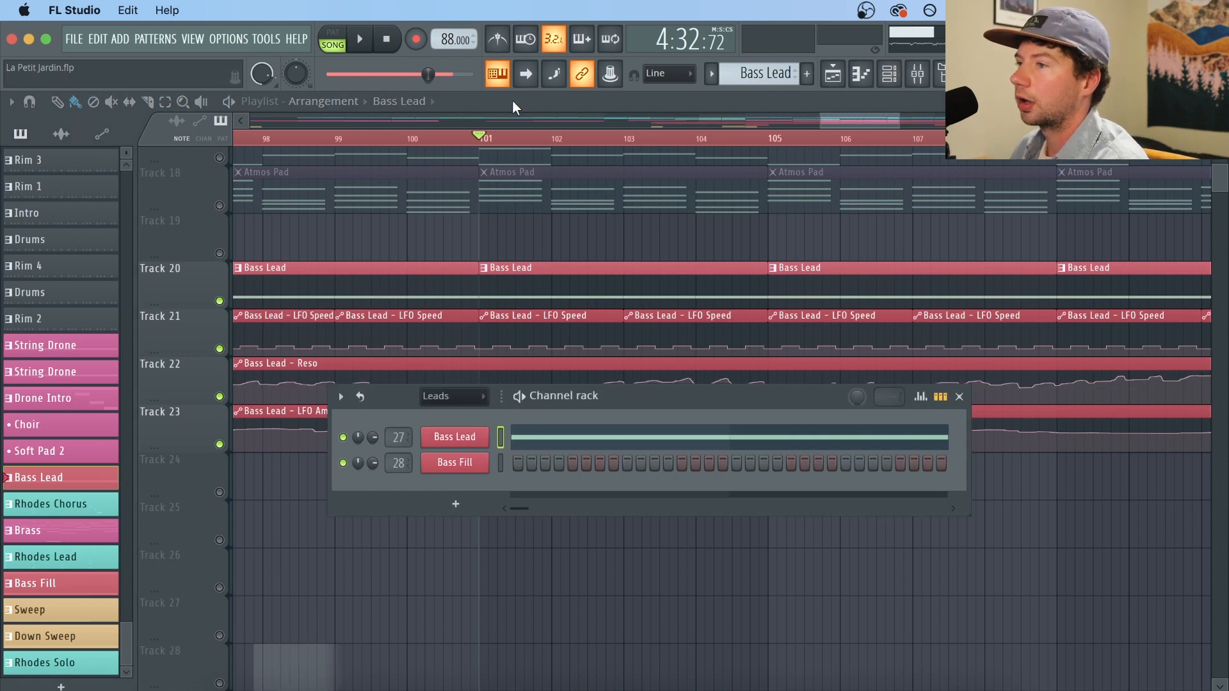
{"action": "scroll", "coordinate": [512, 139], "scroll_direction": "up", "scroll_amount": 4}
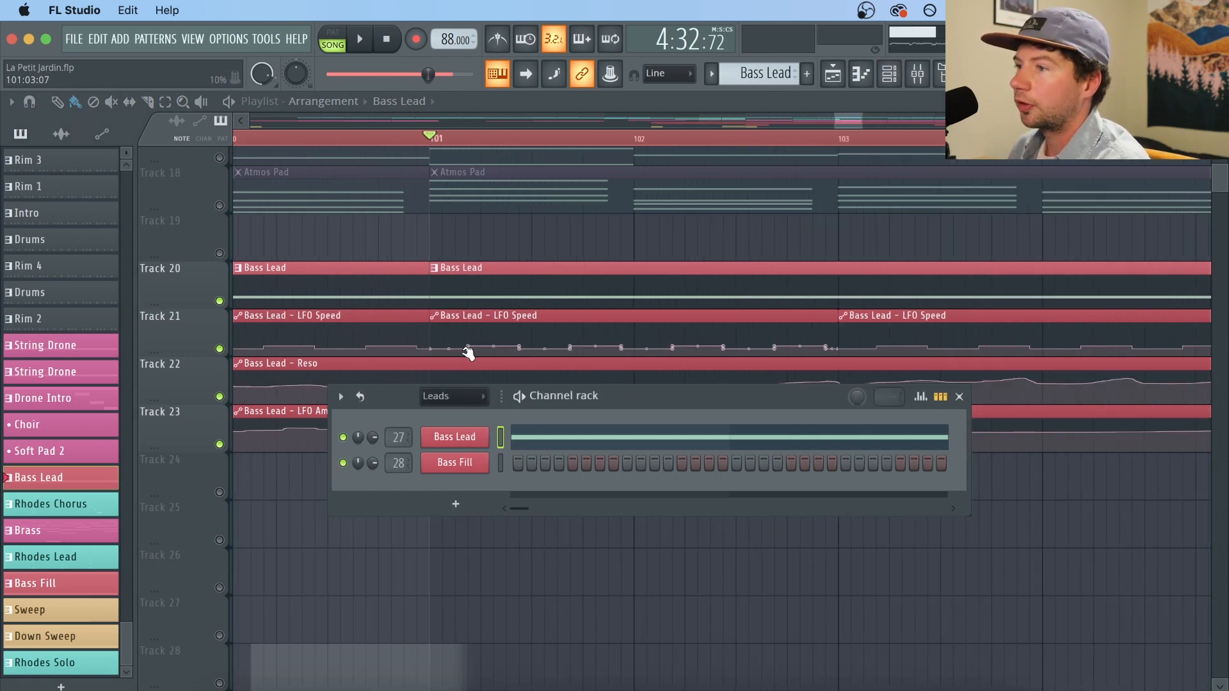
{"action": "left_click", "coordinate": [464, 438]}
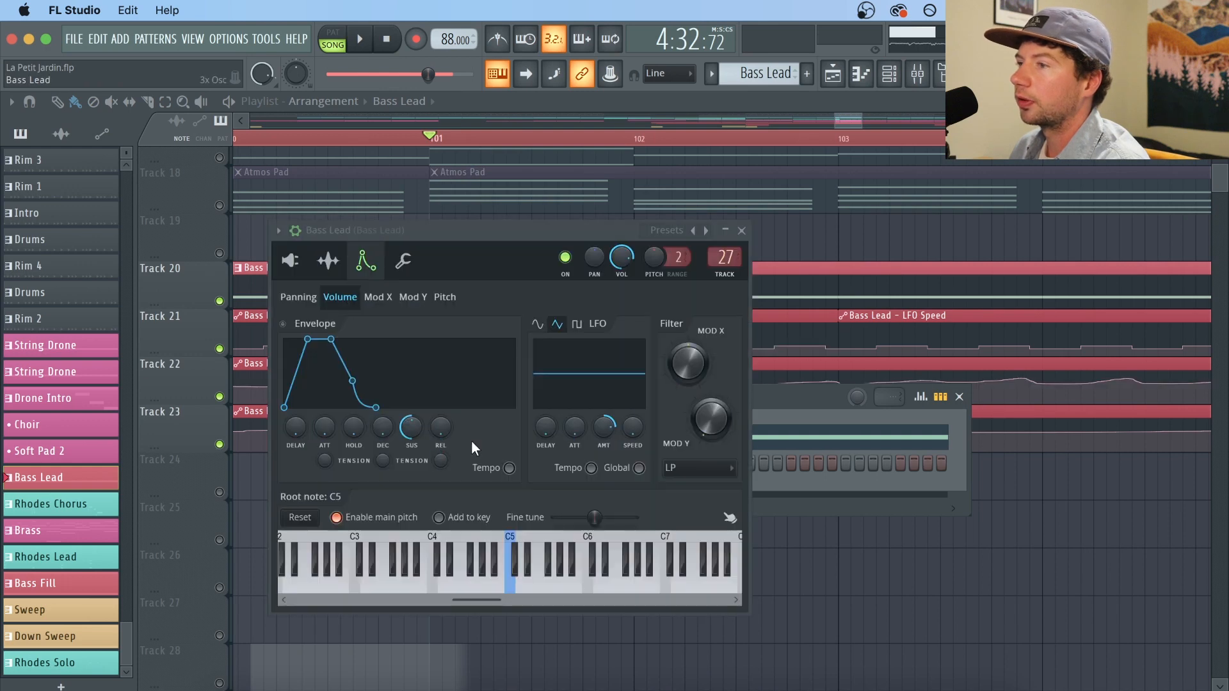
{"action": "left_click", "coordinate": [377, 297]}
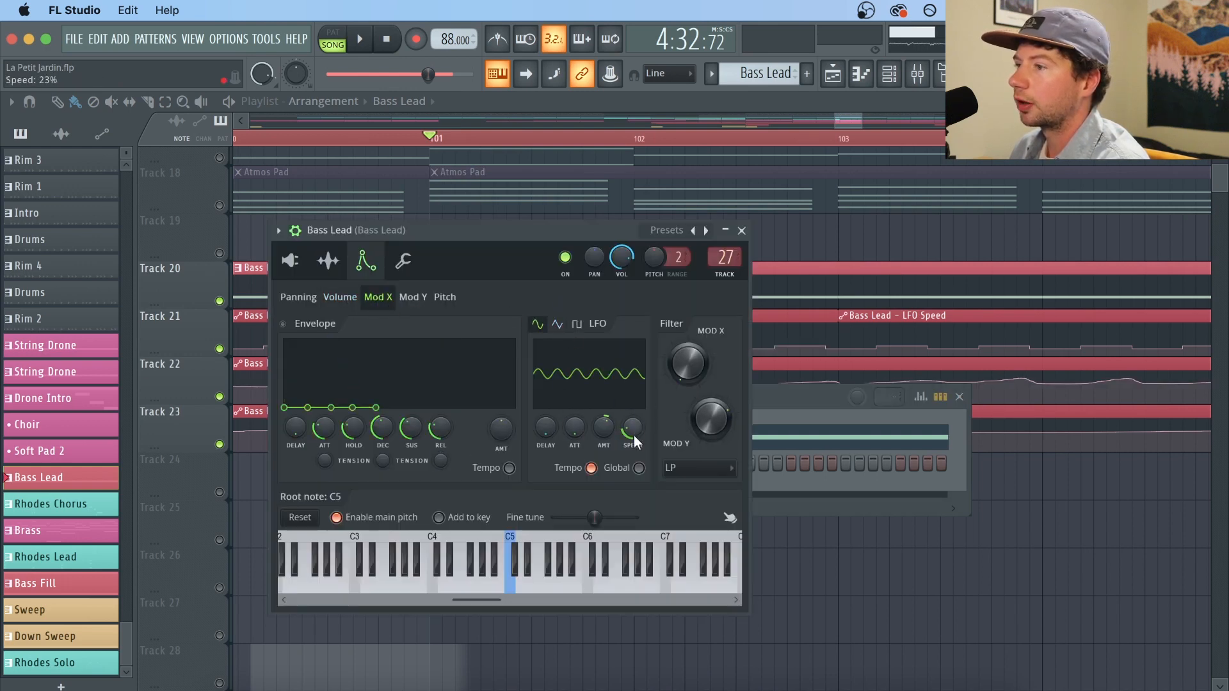
{"action": "key", "text": "space"}
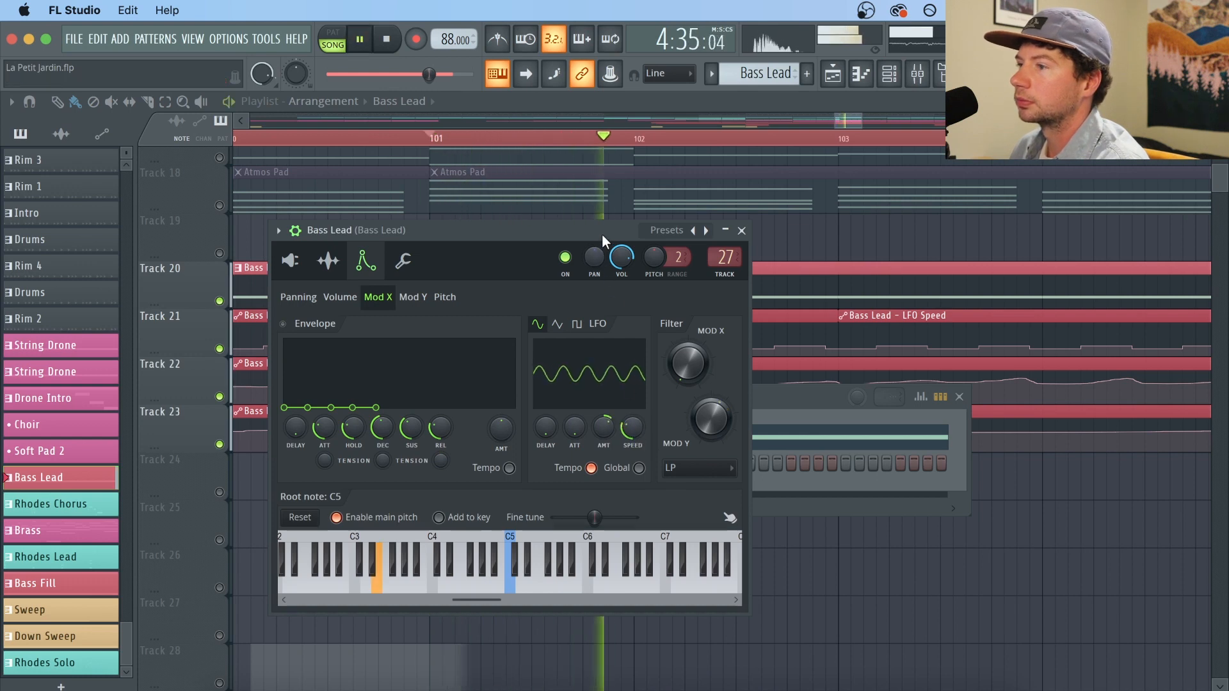
{"action": "key", "text": "space"}
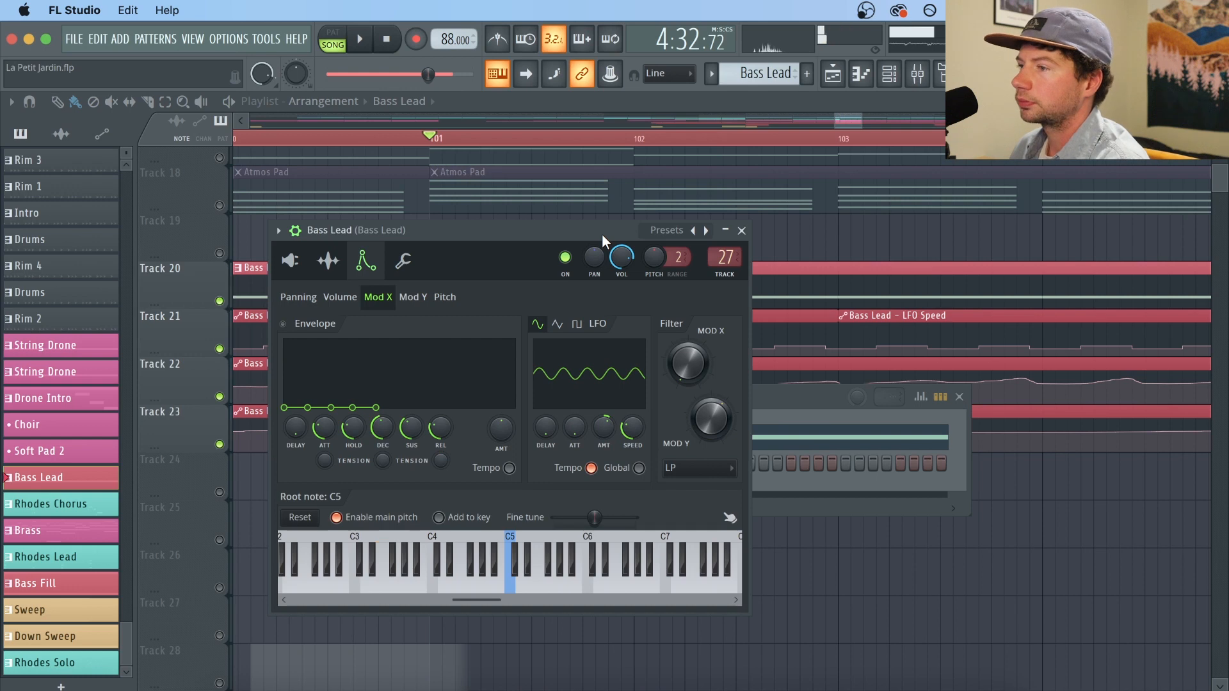
{"action": "key", "text": "F12"}
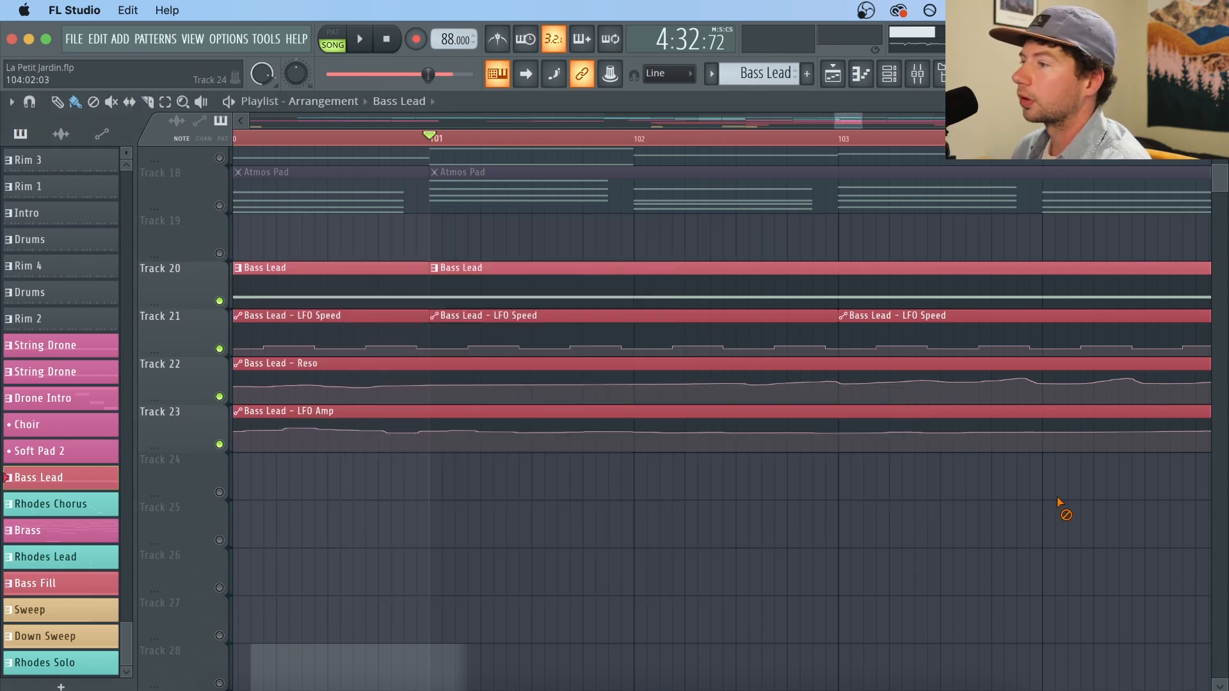
Step: Bypass all effects on the Bass Lead mixer track, play it dry from bar 101, and replay it with Devil-Loc_Deluxe enabled
{"action": "left_click", "coordinate": [918, 74]}
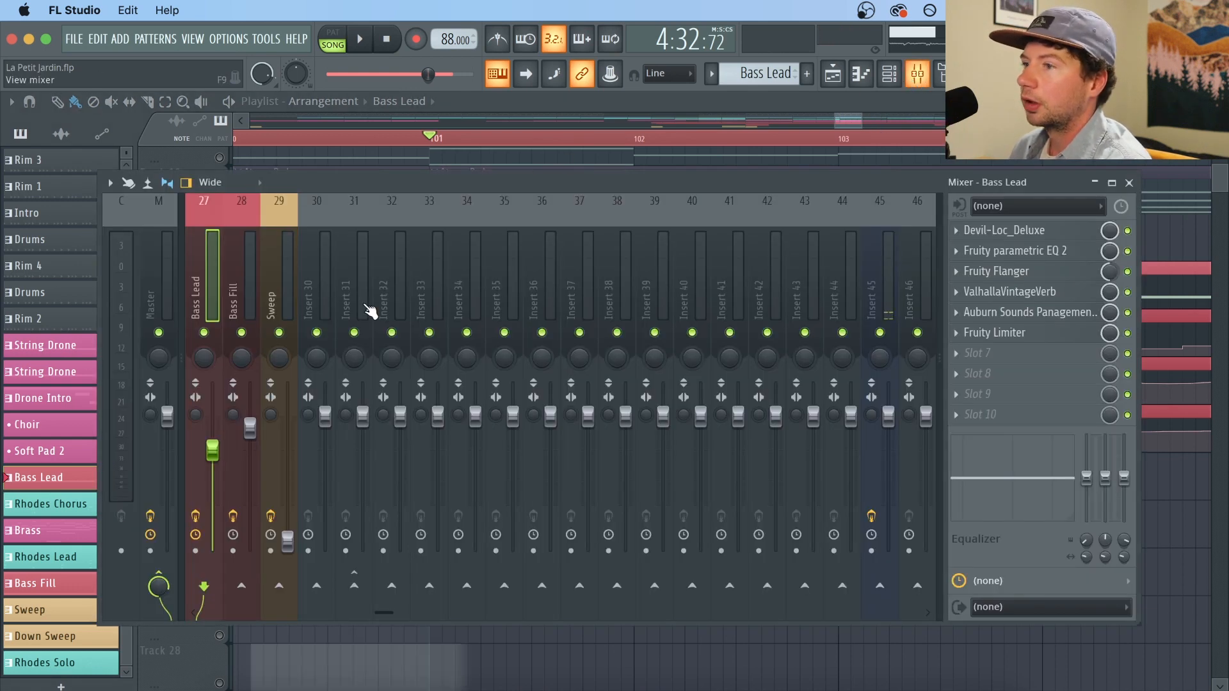
{"action": "scroll", "coordinate": [437, 265], "scroll_direction": "up", "scroll_amount": 4}
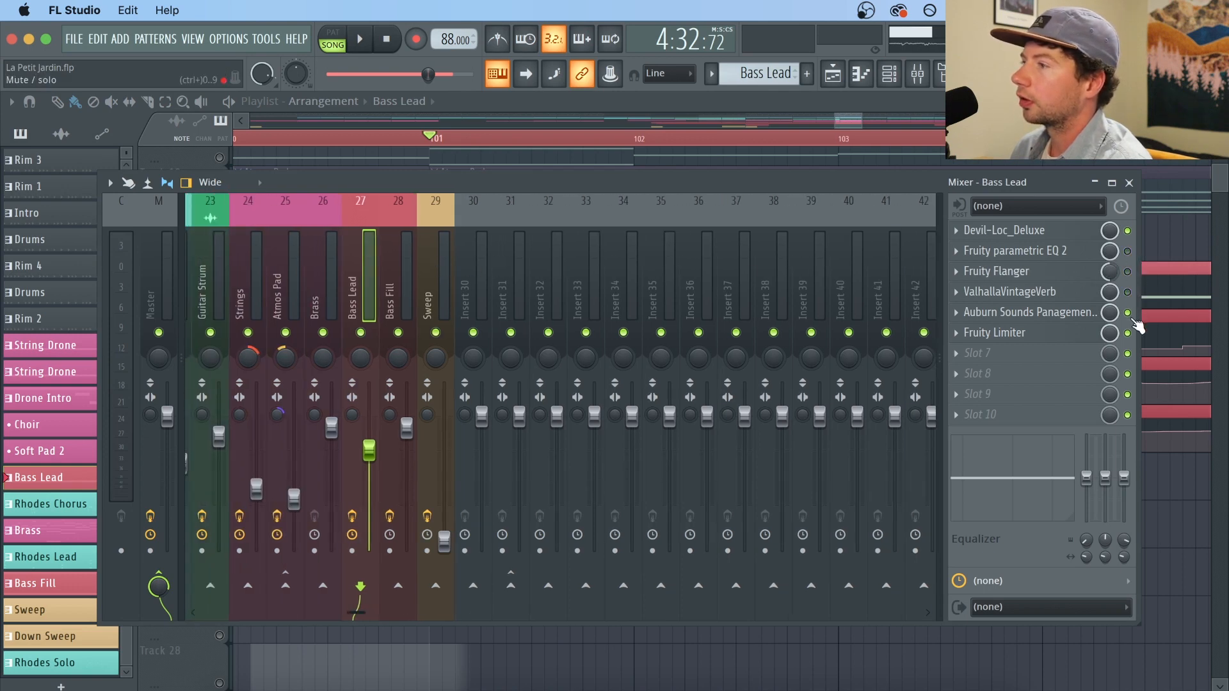
{"action": "key", "text": "space"}
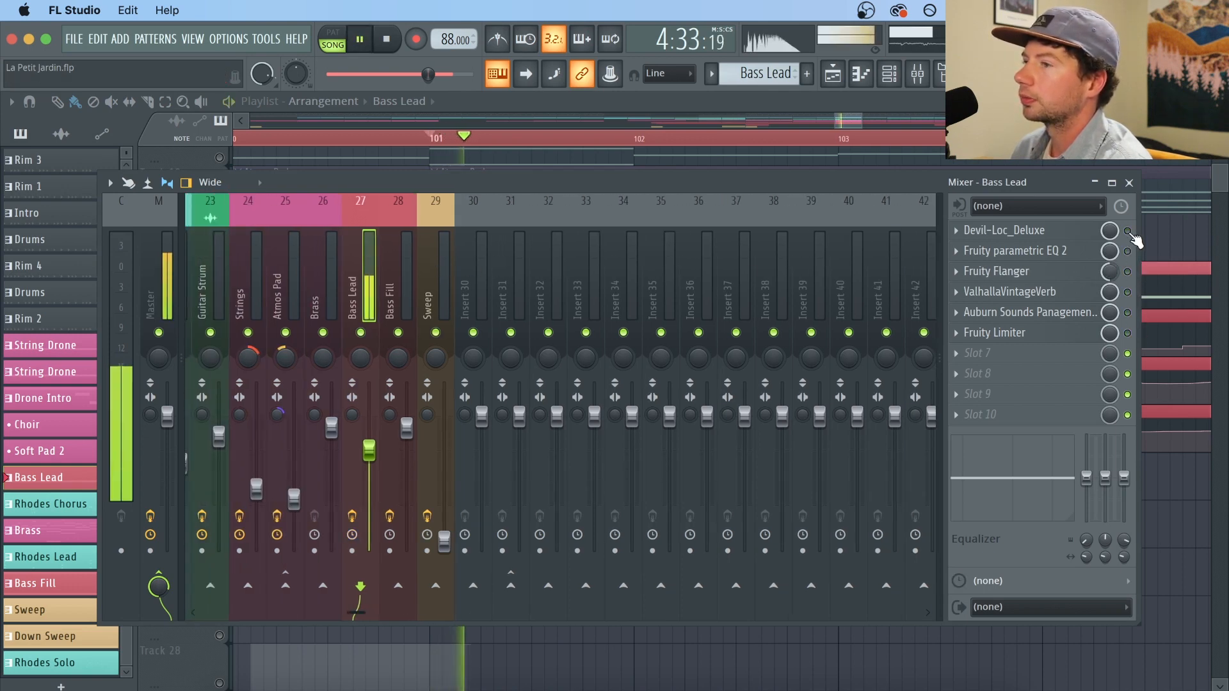
{"action": "key", "text": "space"}
{"action": "key", "text": "space"}
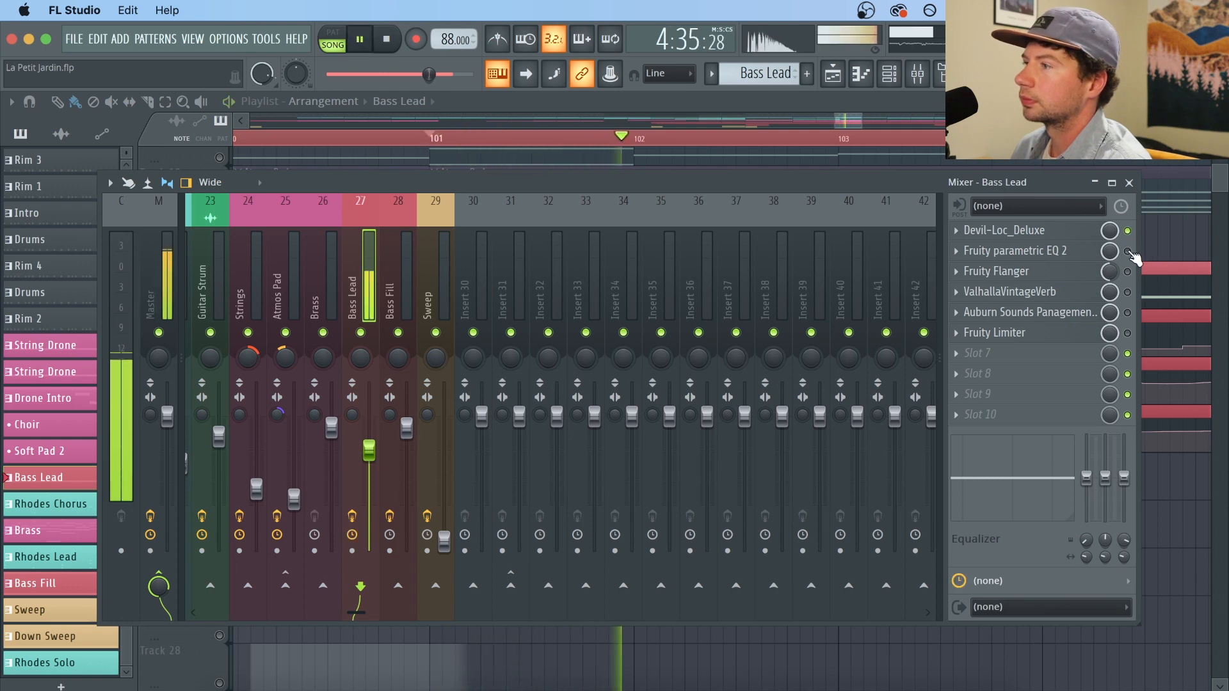
{"action": "key", "text": "space"}
Step: Enable Fruity parametric EQ 2 on the Bass Lead, review its curve during playback from bar 101, and close it
{"action": "left_click", "coordinate": [1068, 252]}
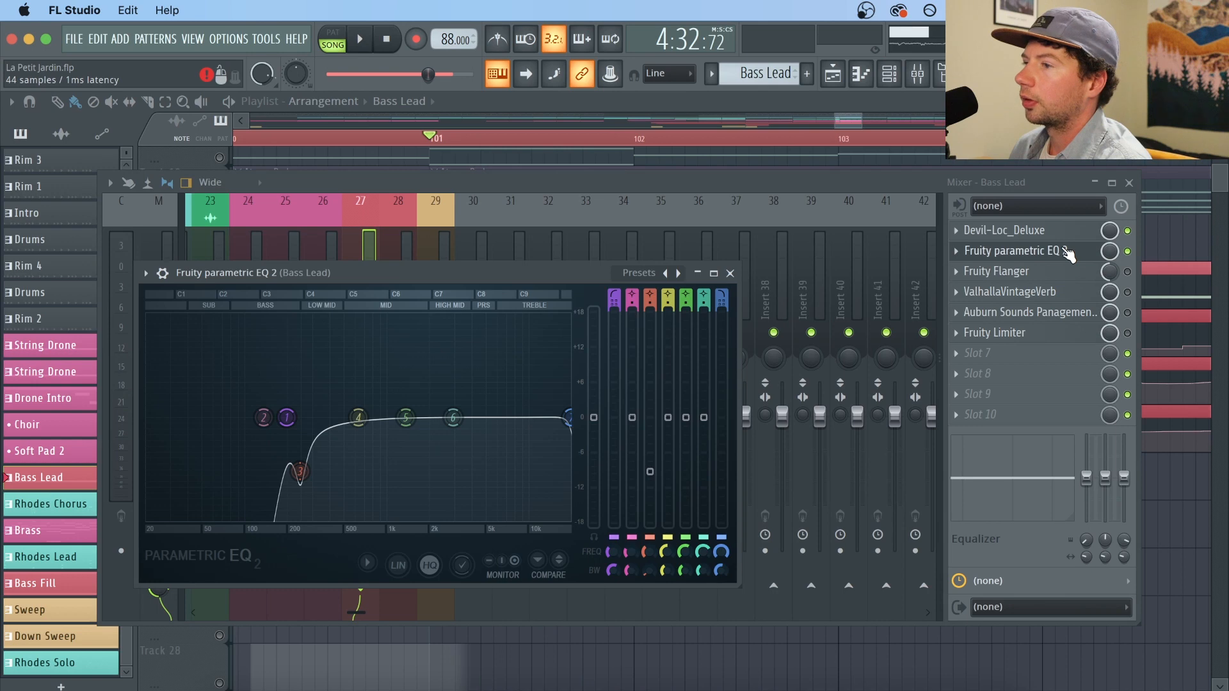
{"action": "key", "text": "space"}
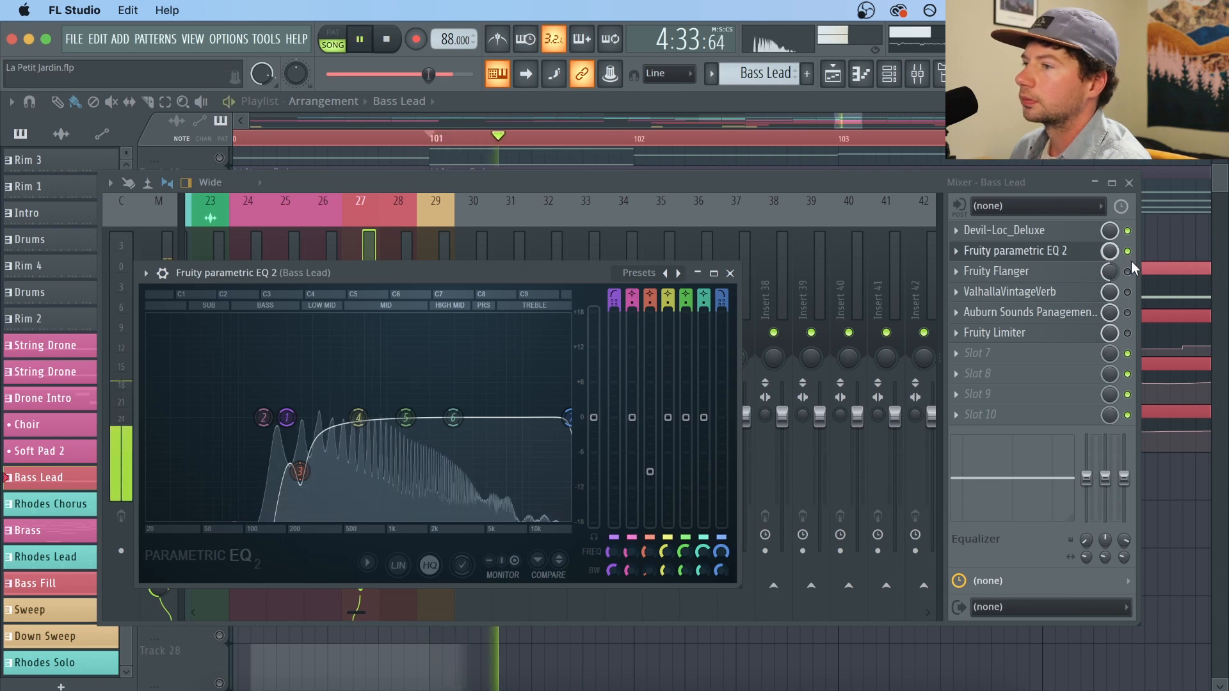
{"action": "key", "text": "space"}
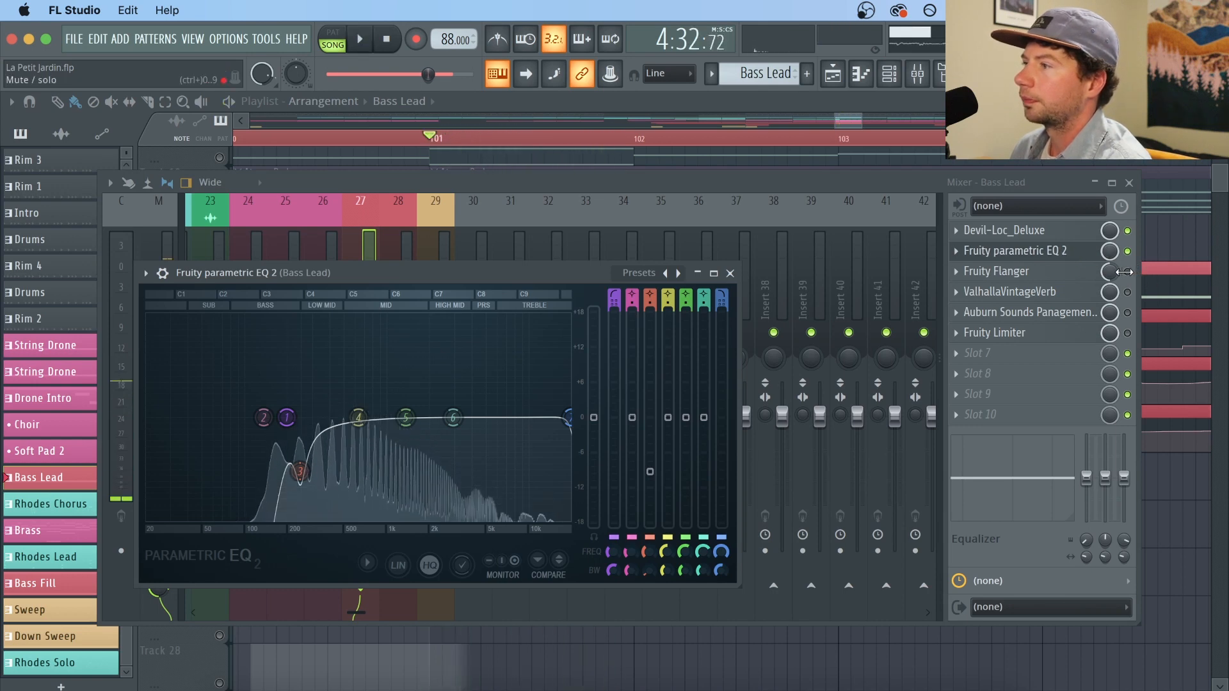
{"action": "key", "text": "Escape"}
Step: Play the Bass Lead from bar 101 while re-enabling its remaining effects, including ValhallaVintageVerb, and review the Fruity Limiter settings during playback
{"action": "key", "text": "space"}
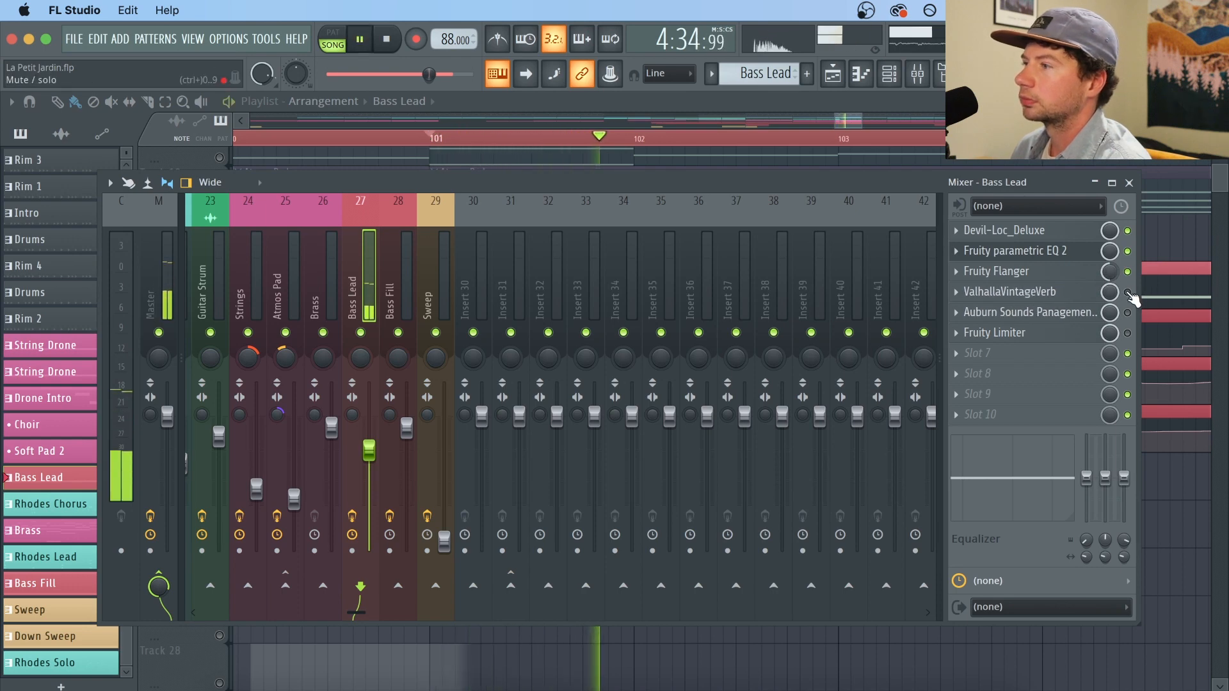
{"action": "key", "text": "space"}
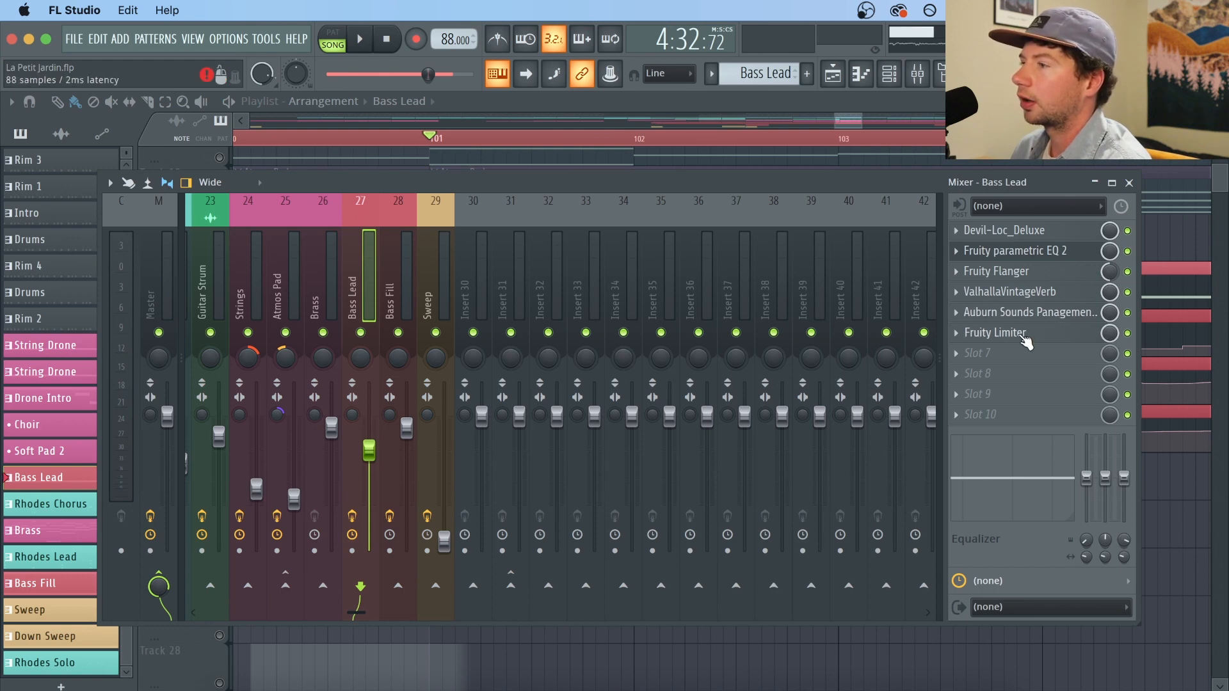
{"action": "left_click", "coordinate": [996, 333]}
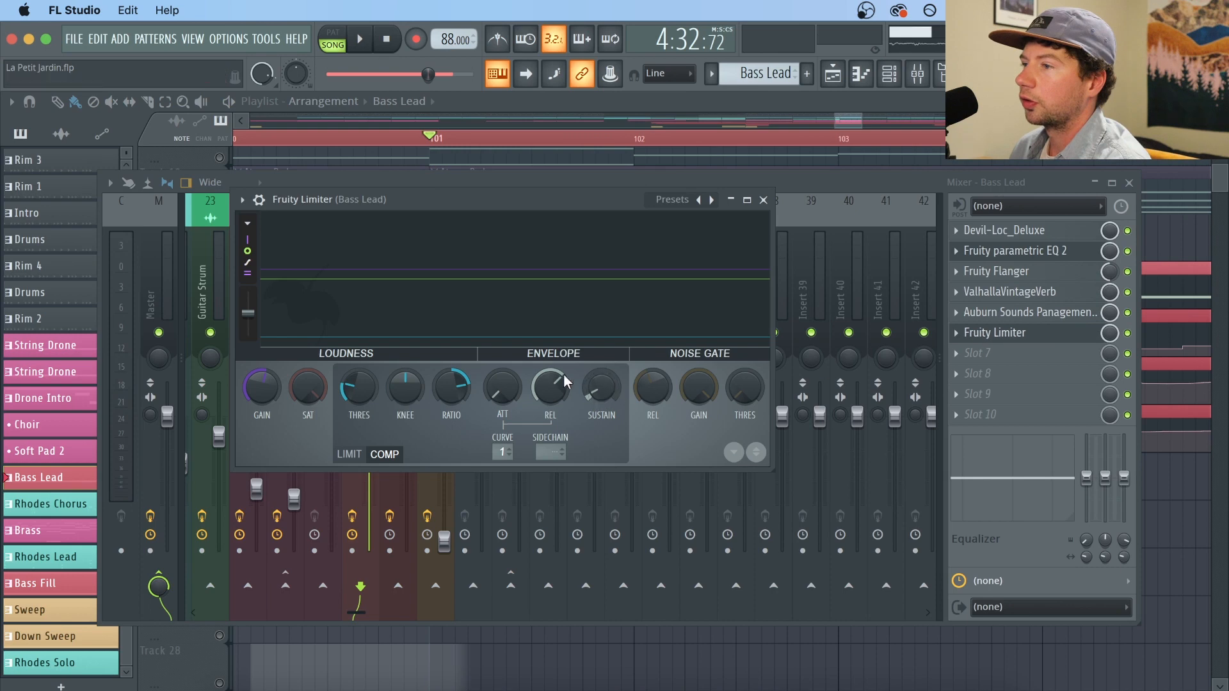
{"action": "key", "text": "space"}
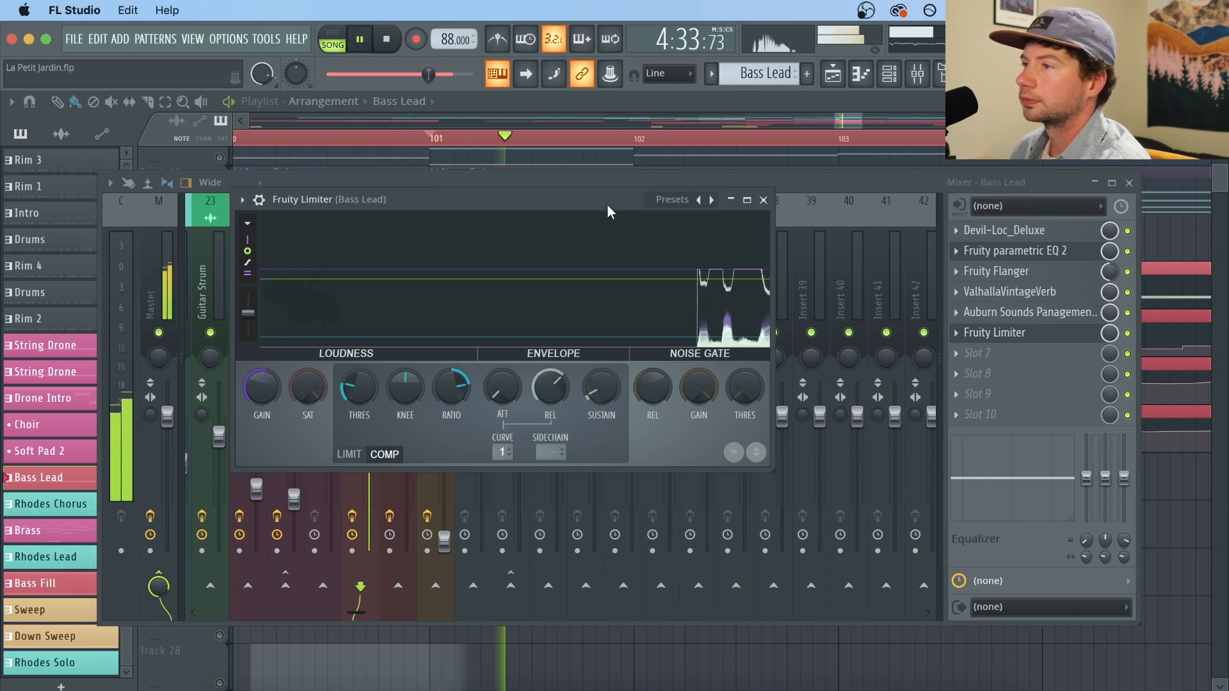
{"action": "left_click", "coordinate": [1189, 518]}
{"action": "key", "text": "space"}
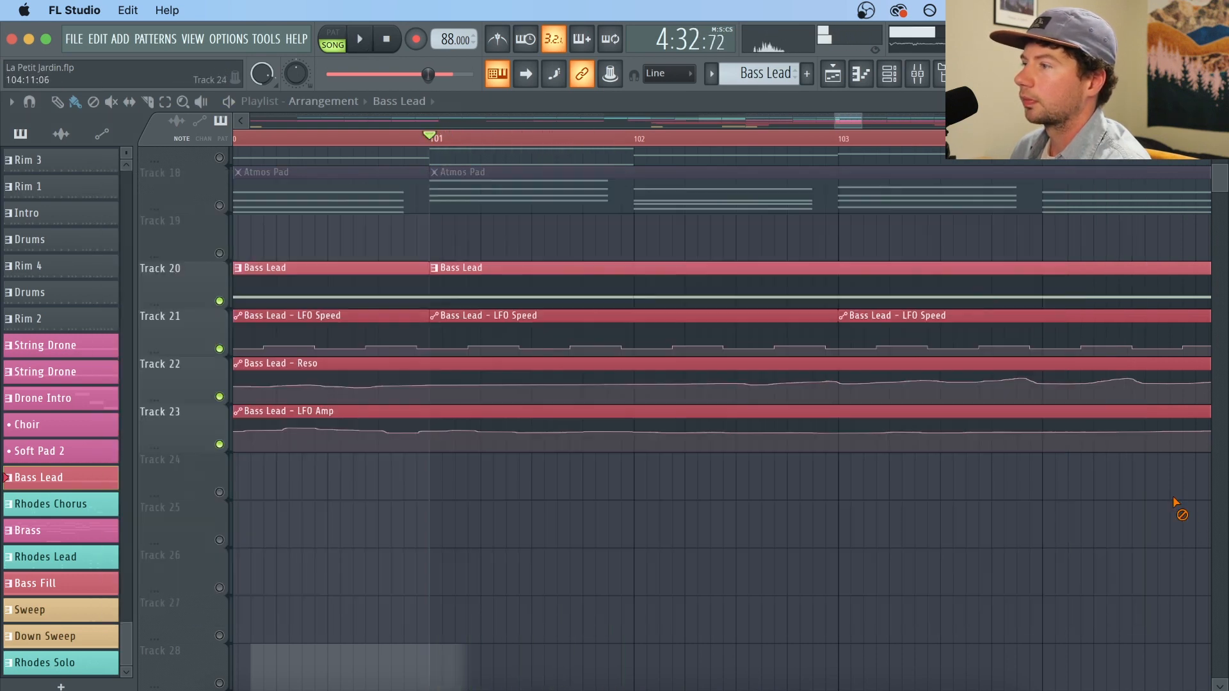
Step: Set the playhead at bar 69 and unmute the Down Sweep, LP Filter 2 and HP Filter 2 clips on Tracks 29 to 31
{"action": "scroll", "coordinate": [899, 147], "scroll_direction": "down", "scroll_amount": 10}
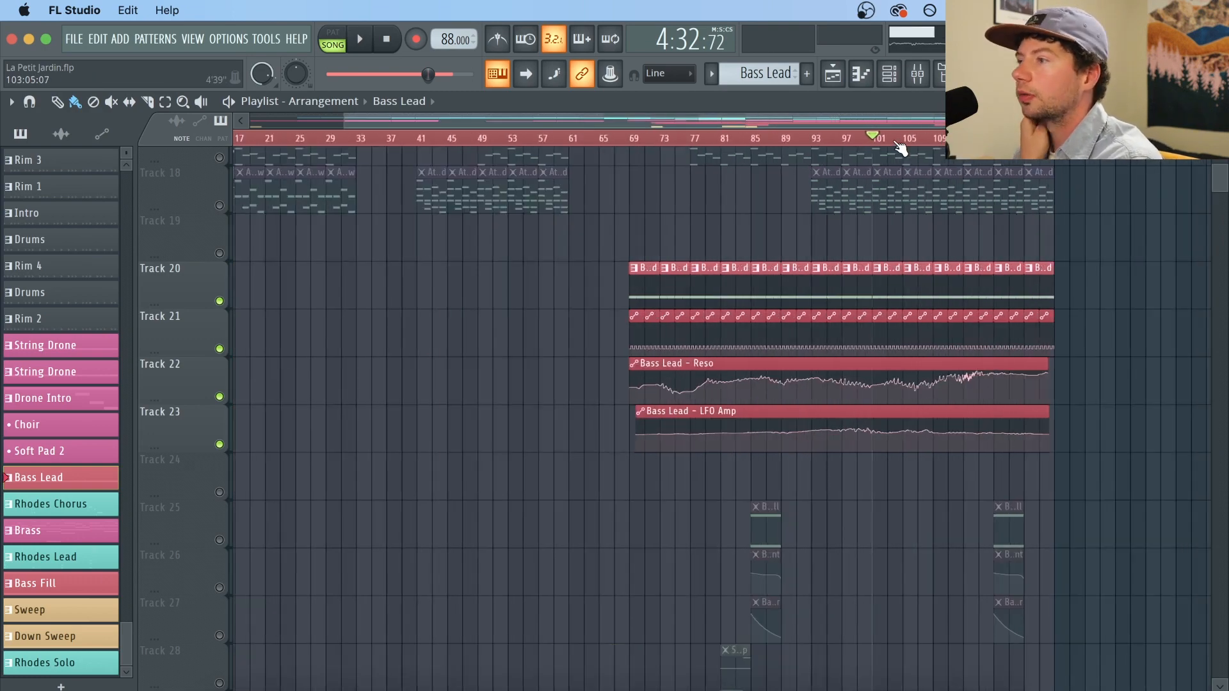
{"action": "scroll", "coordinate": [896, 146], "scroll_direction": "down", "scroll_amount": 2}
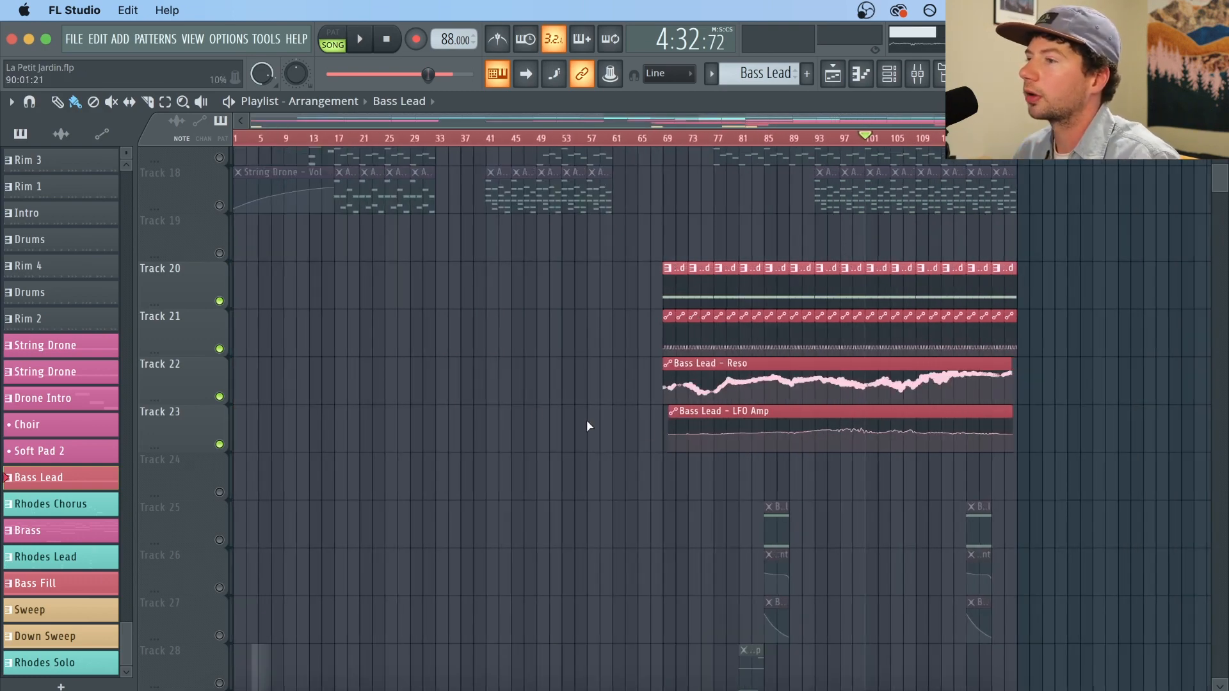
{"action": "scroll", "coordinate": [556, 390], "scroll_direction": "down", "scroll_amount": 7}
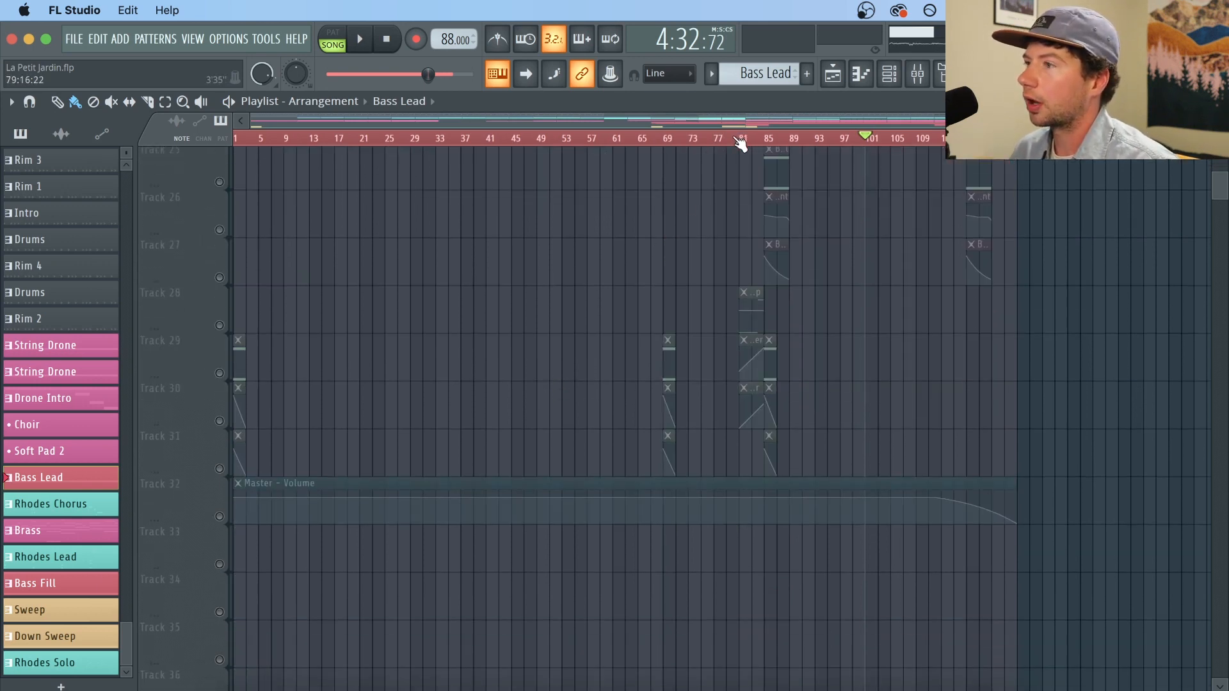
{"action": "scroll", "coordinate": [743, 142], "scroll_direction": "up", "scroll_amount": 4}
{"action": "scroll", "coordinate": [531, 151], "scroll_direction": "up", "scroll_amount": 3}
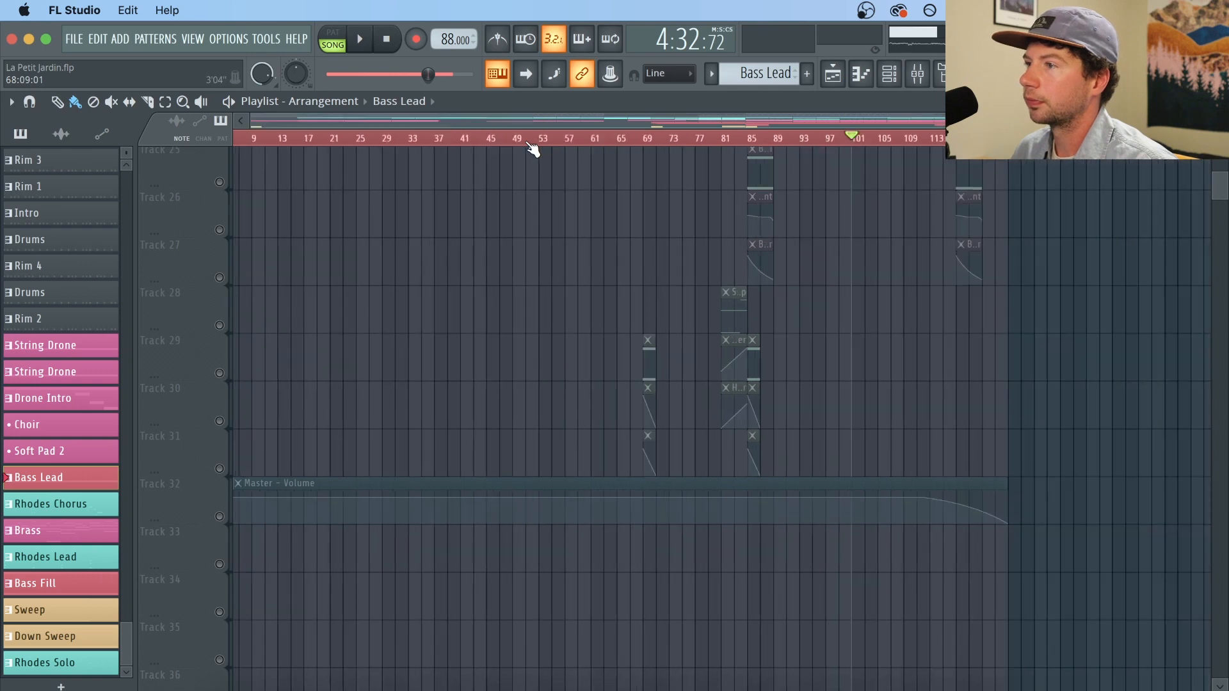
{"action": "scroll", "coordinate": [652, 143], "scroll_direction": "up", "scroll_amount": 1}
{"action": "scroll", "coordinate": [653, 140], "scroll_direction": "up", "scroll_amount": 1}
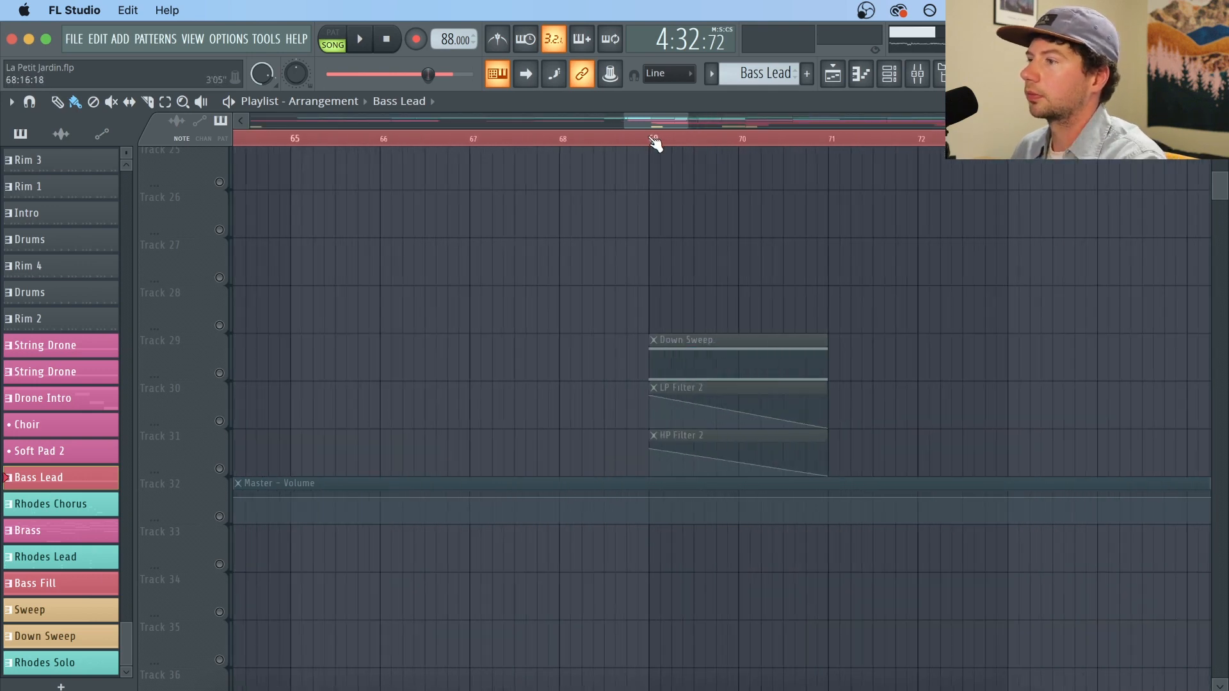
{"action": "left_click", "coordinate": [650, 140]}
{"action": "left_click", "coordinate": [220, 373]}
{"action": "left_click", "coordinate": [219, 421]}
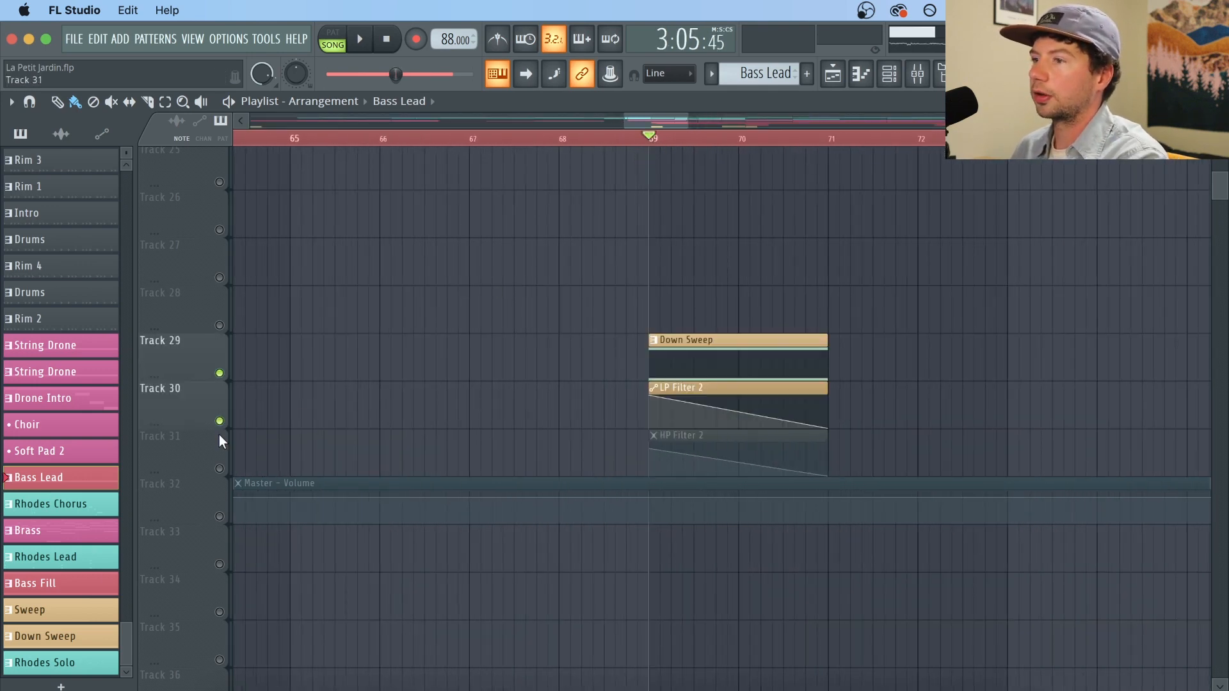
{"action": "left_click", "coordinate": [220, 469]}
Step: Open the Down Sweep pattern's Sweep 3x Osc instrument and review its oscillators and volume envelope
{"action": "left_click", "coordinate": [754, 349]}
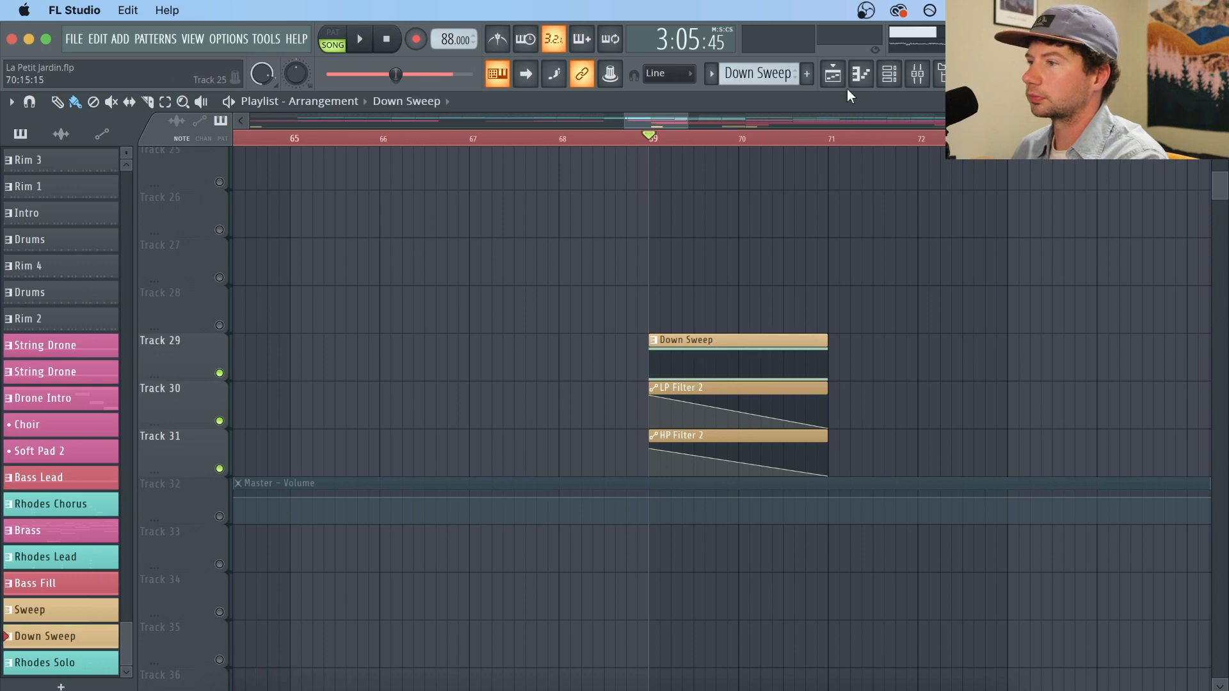
{"action": "left_click", "coordinate": [889, 74]}
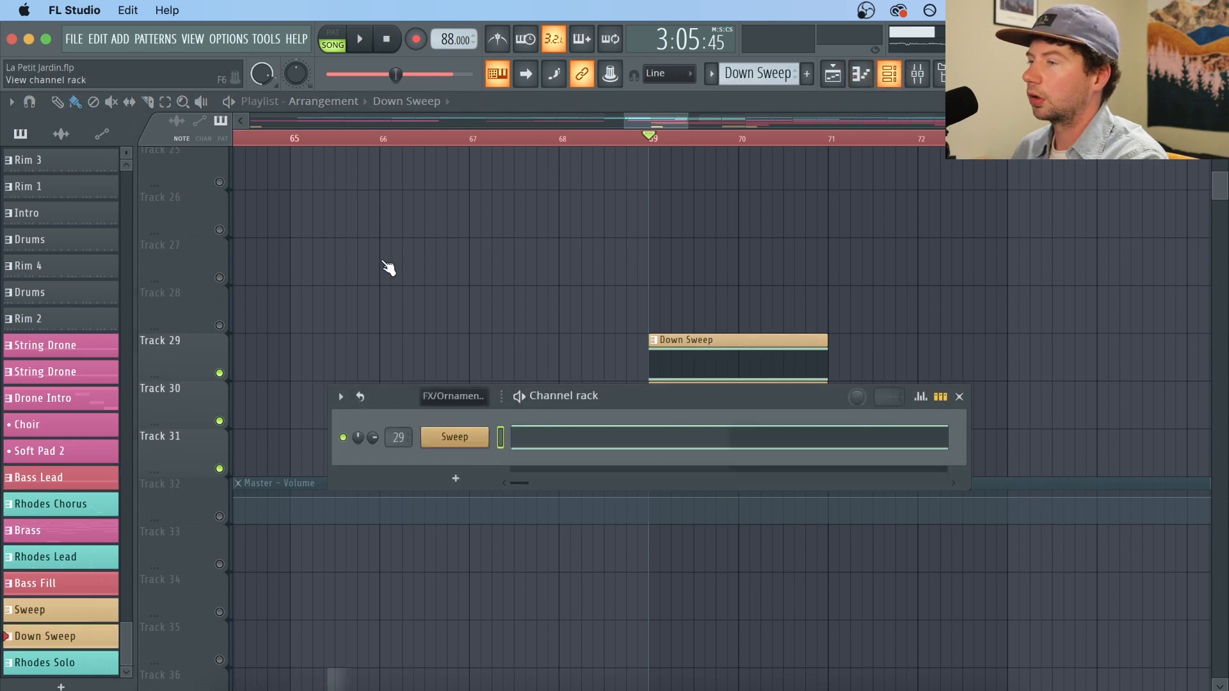
{"action": "left_click", "coordinate": [465, 436]}
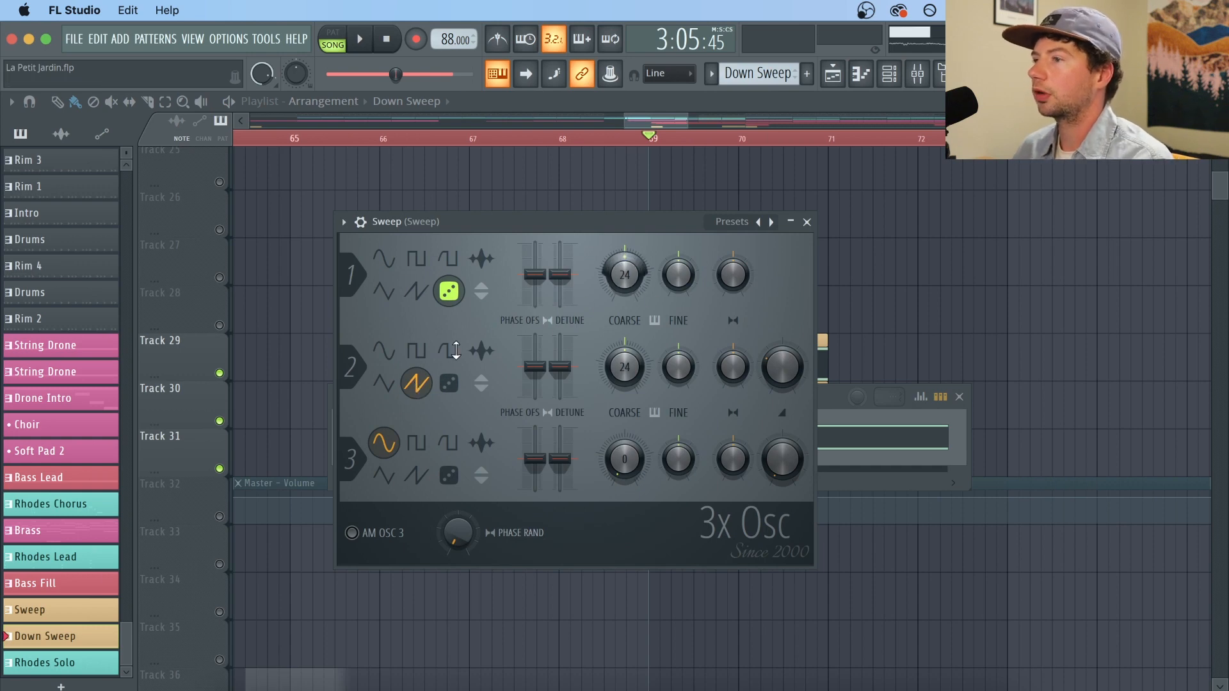
{"action": "left_click", "coordinate": [361, 223]}
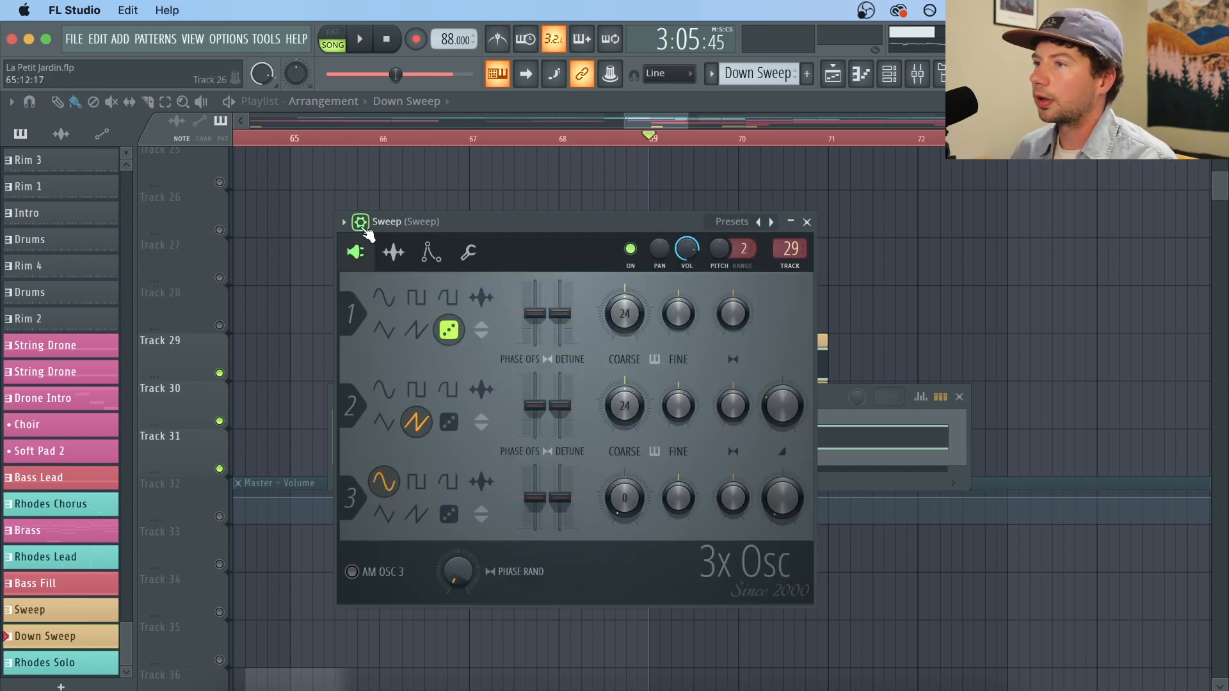
{"action": "left_click", "coordinate": [430, 254]}
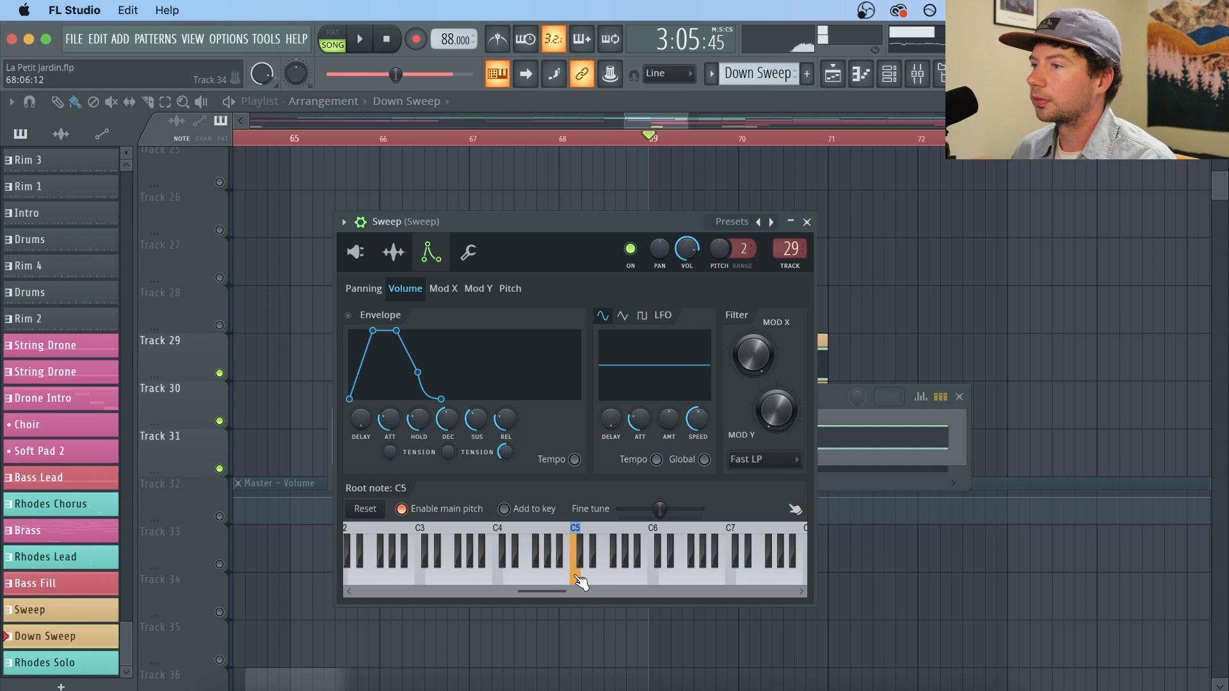
Step: Open the Down Sweep pattern in the piano roll and examine its long C5 note and C4 slide note
{"action": "left_click", "coordinate": [835, 424]}
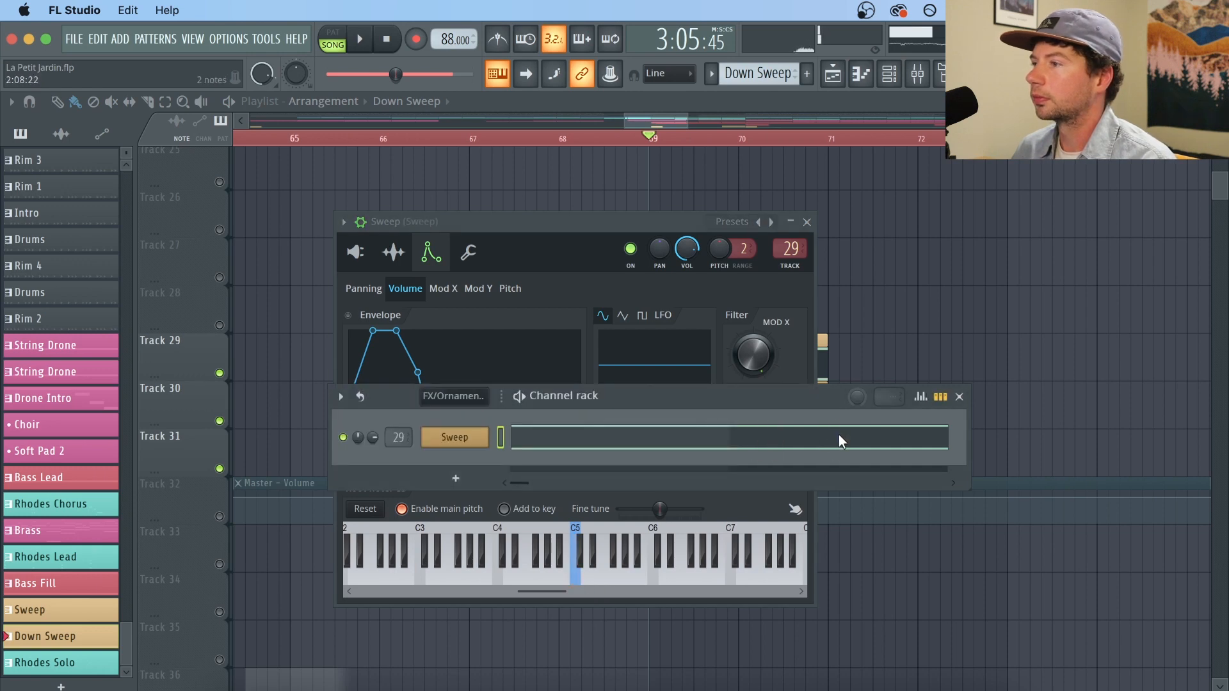
{"action": "left_click", "coordinate": [838, 435]}
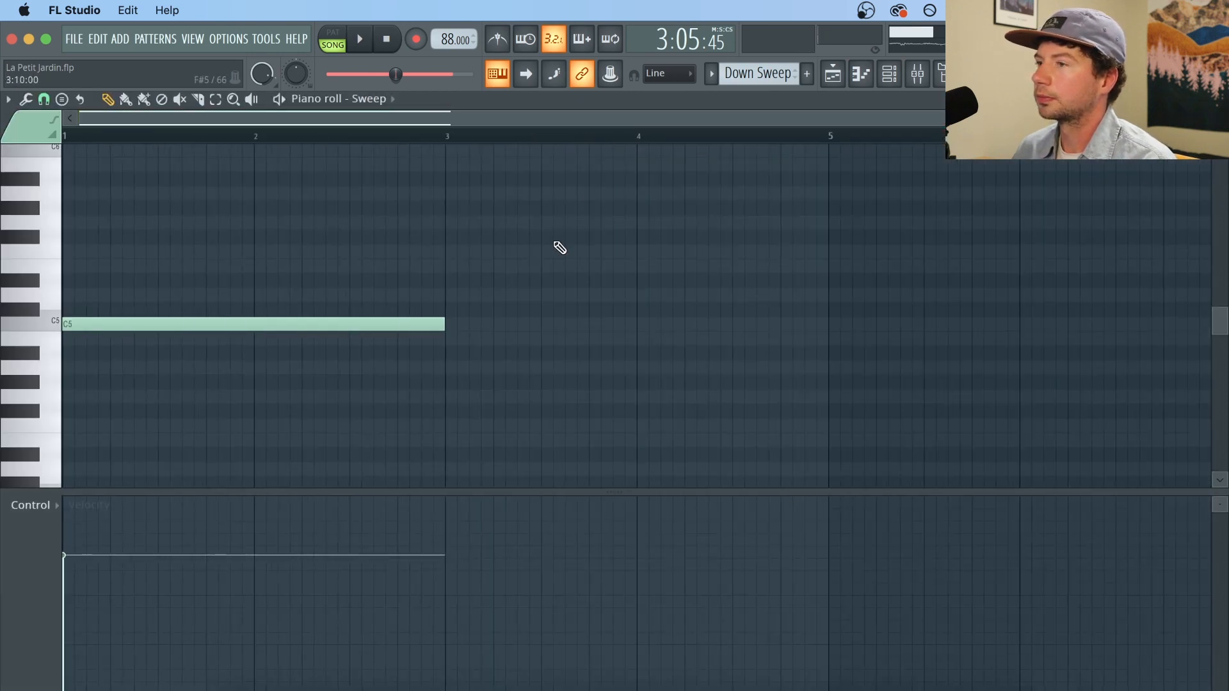
{"action": "scroll", "coordinate": [560, 248], "scroll_direction": "up", "scroll_amount": 3}
{"action": "scroll", "coordinate": [560, 248], "scroll_direction": "down", "scroll_amount": 3}
{"action": "scroll", "coordinate": [560, 248], "scroll_direction": "up", "scroll_amount": 5}
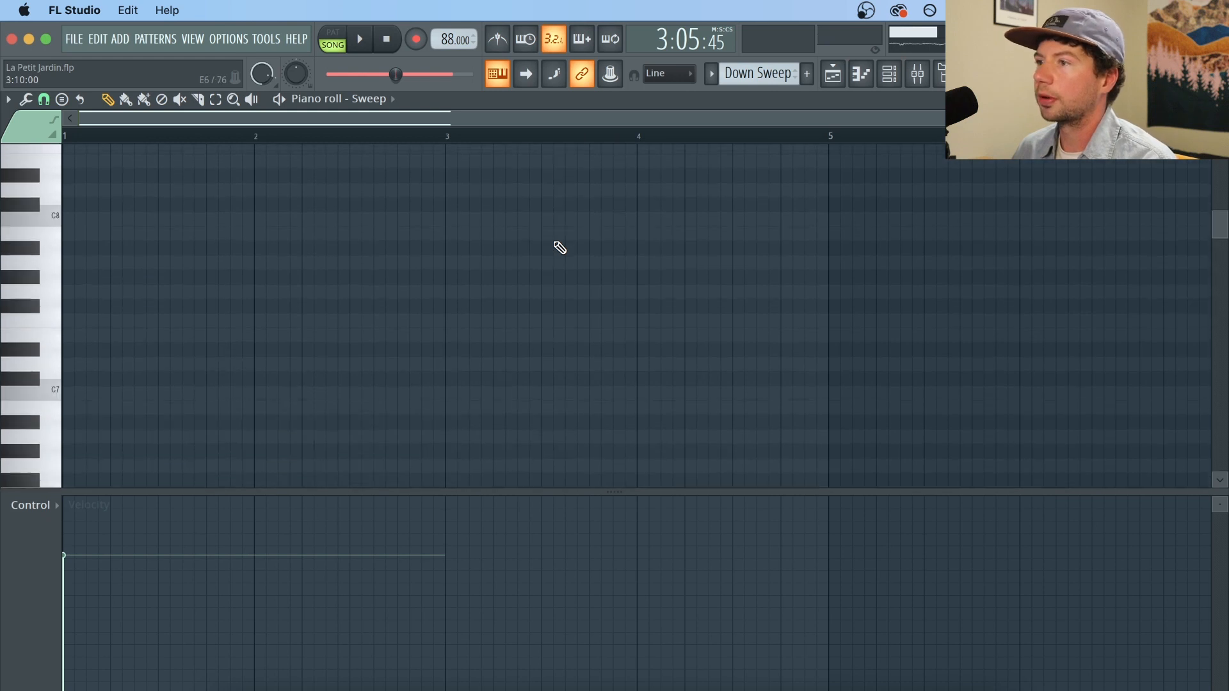
{"action": "scroll", "coordinate": [560, 248], "scroll_direction": "down", "scroll_amount": 8}
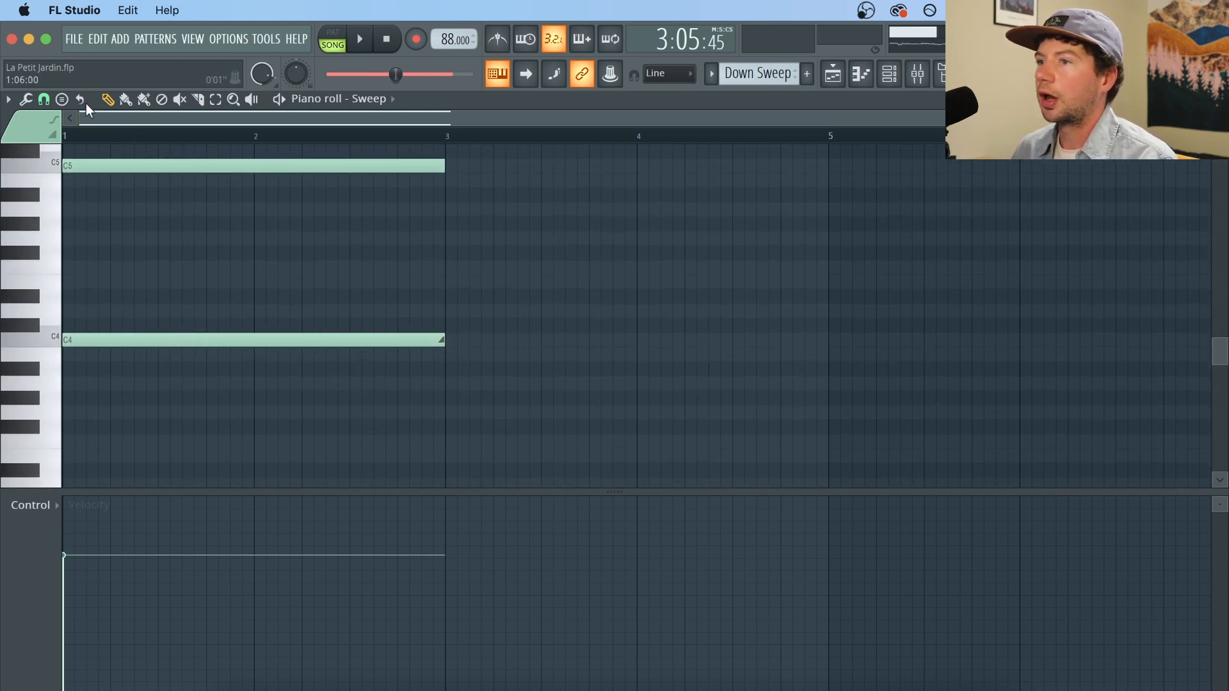
Step: Add an example A4 note from the middle of bar 3 with an equally long E4 slide note beneath it
{"action": "left_click", "coordinate": [538, 205]}
{"action": "left_click_drag", "start_coordinate": [563, 217], "coordinate": [793, 211]}
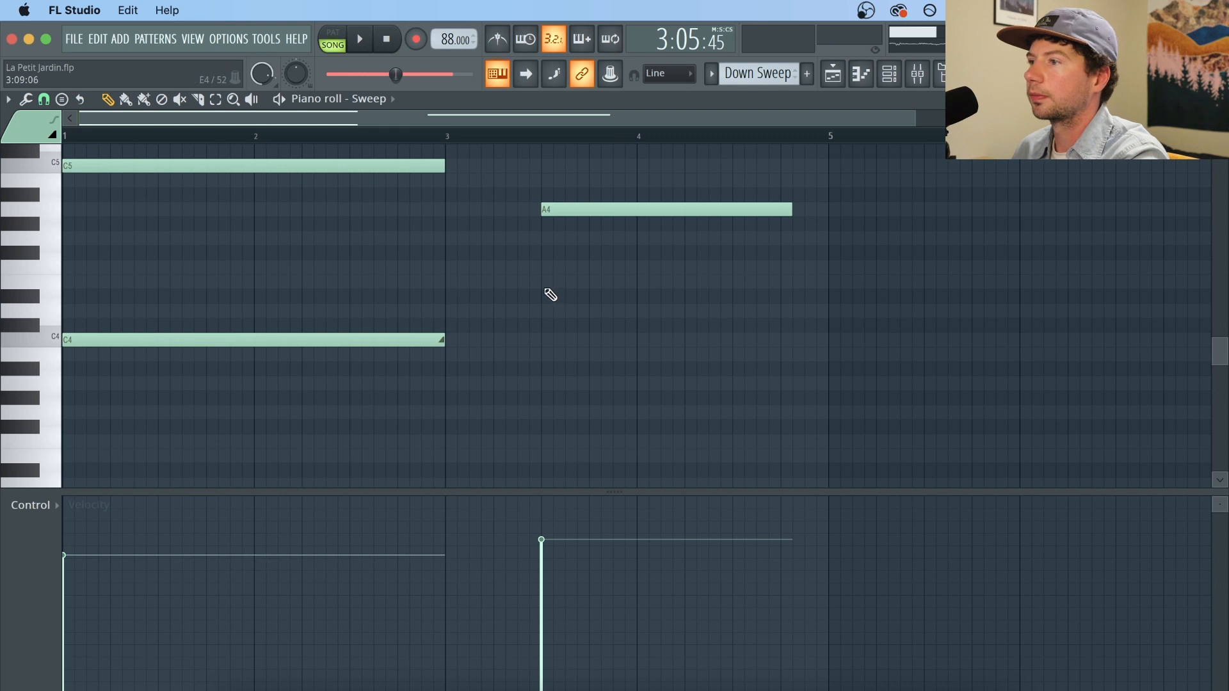
{"action": "left_click_drag", "start_coordinate": [564, 291], "coordinate": [791, 267]}
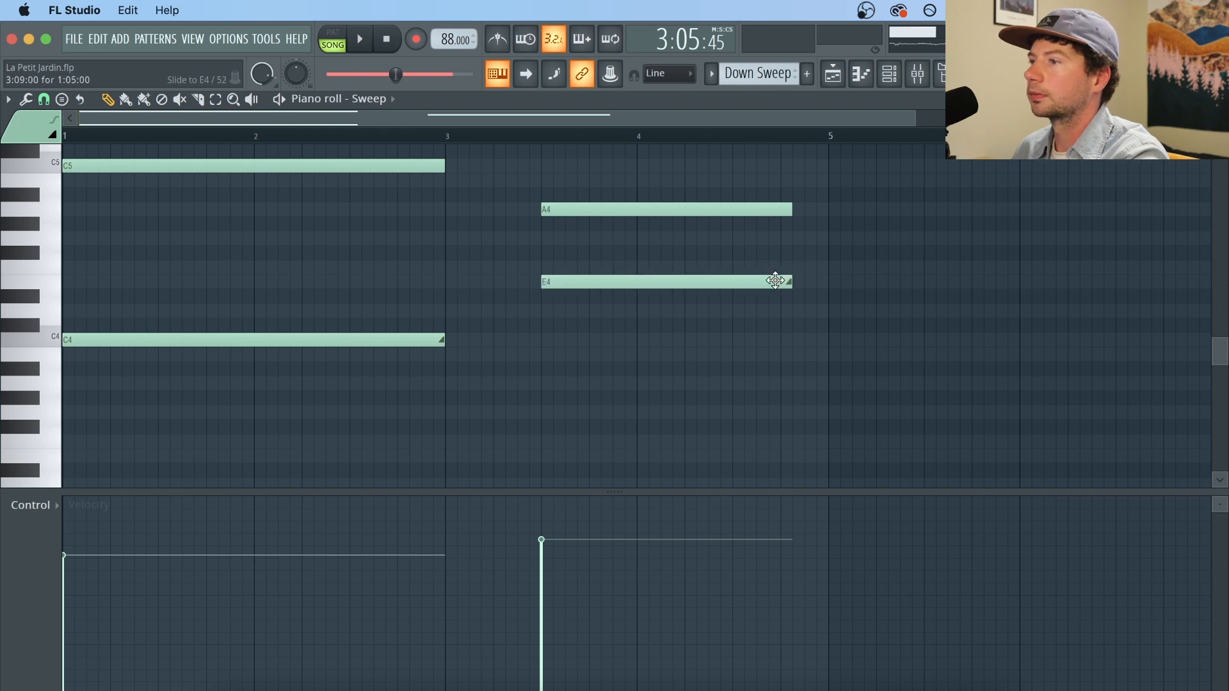
{"action": "left_click", "coordinate": [551, 140]}
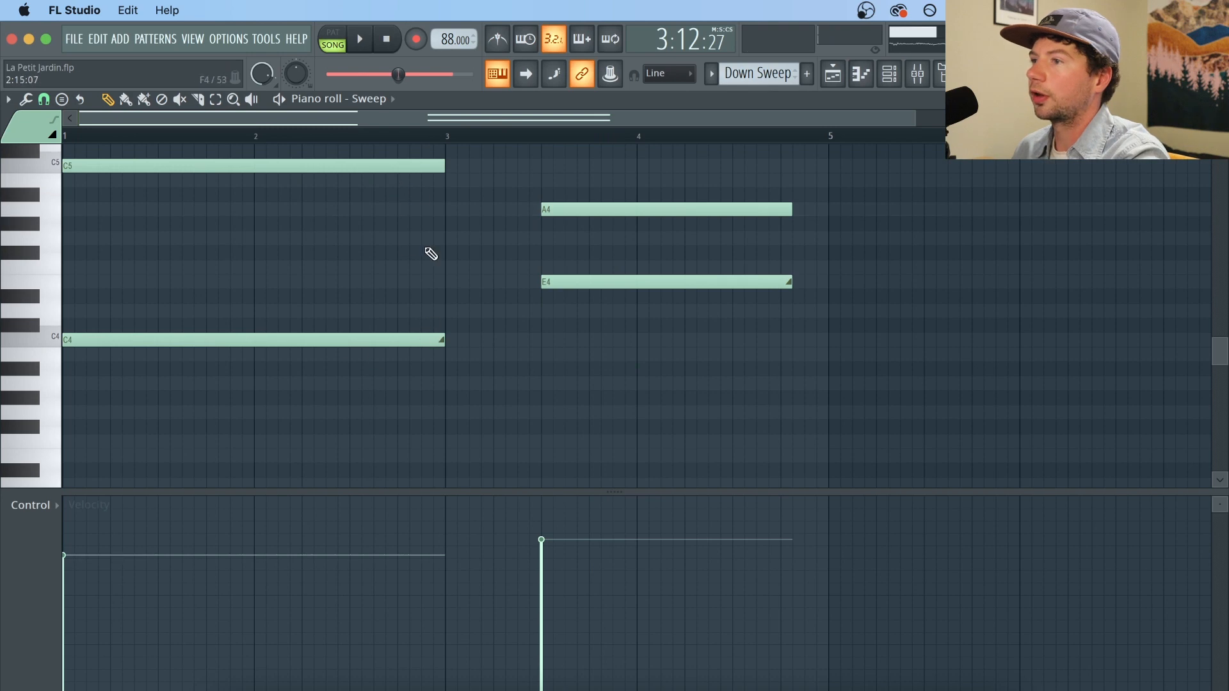
Step: Return to the playlist and play the Down Sweep with its filter automation from bar 69
{"action": "left_click", "coordinate": [833, 74]}
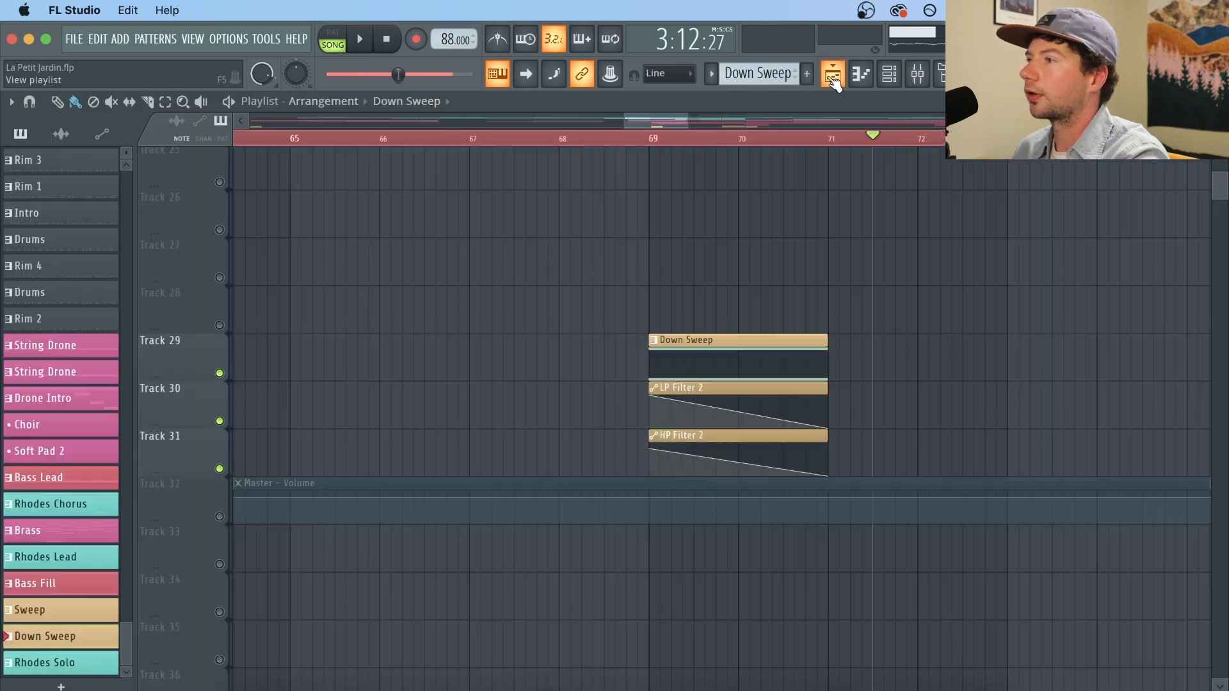
{"action": "left_click", "coordinate": [651, 139]}
{"action": "key", "text": "space"}
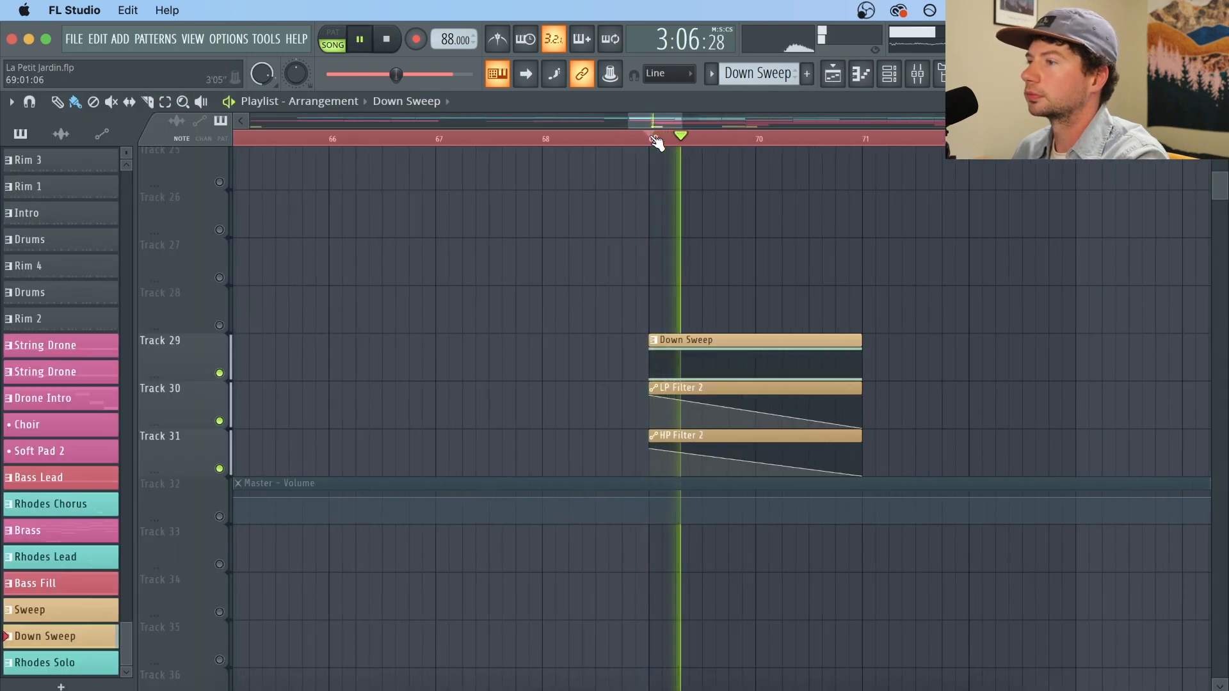
{"action": "scroll", "coordinate": [656, 140], "scroll_direction": "down", "scroll_amount": 6}
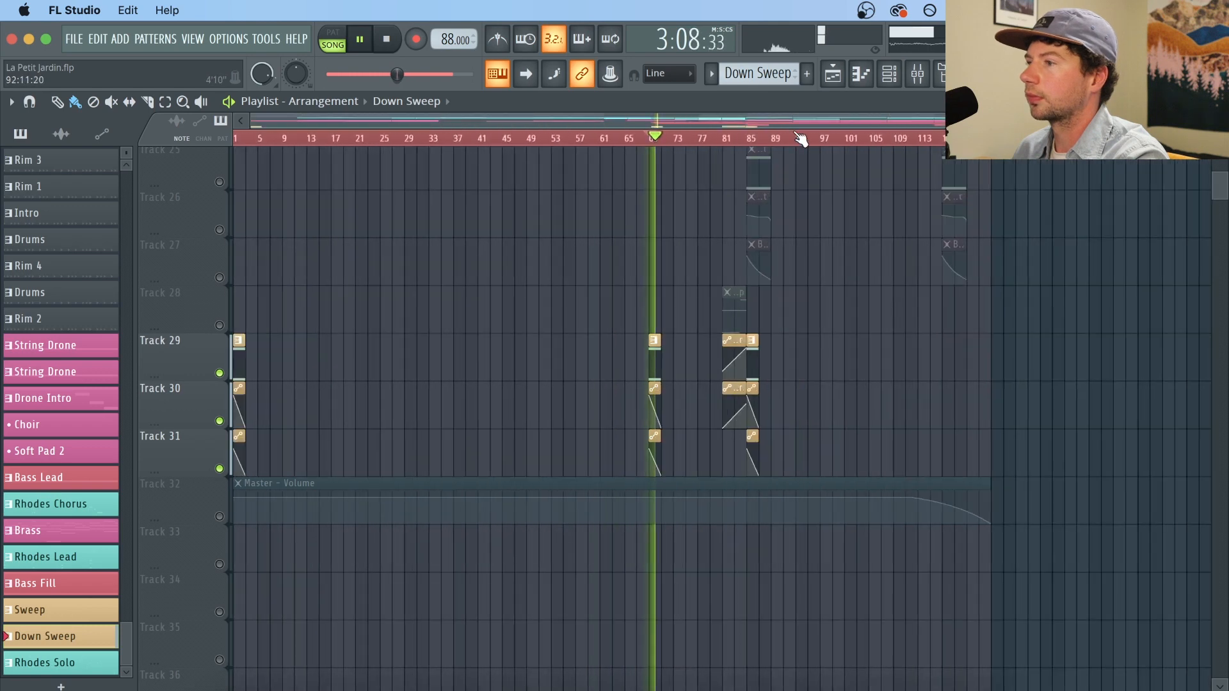
{"action": "key", "text": "space"}
Step: Unmute the Sweep on Track 28 and play it from bar 81, briefly muting the LP Filter automation on Track 29
{"action": "left_click", "coordinate": [220, 325]}
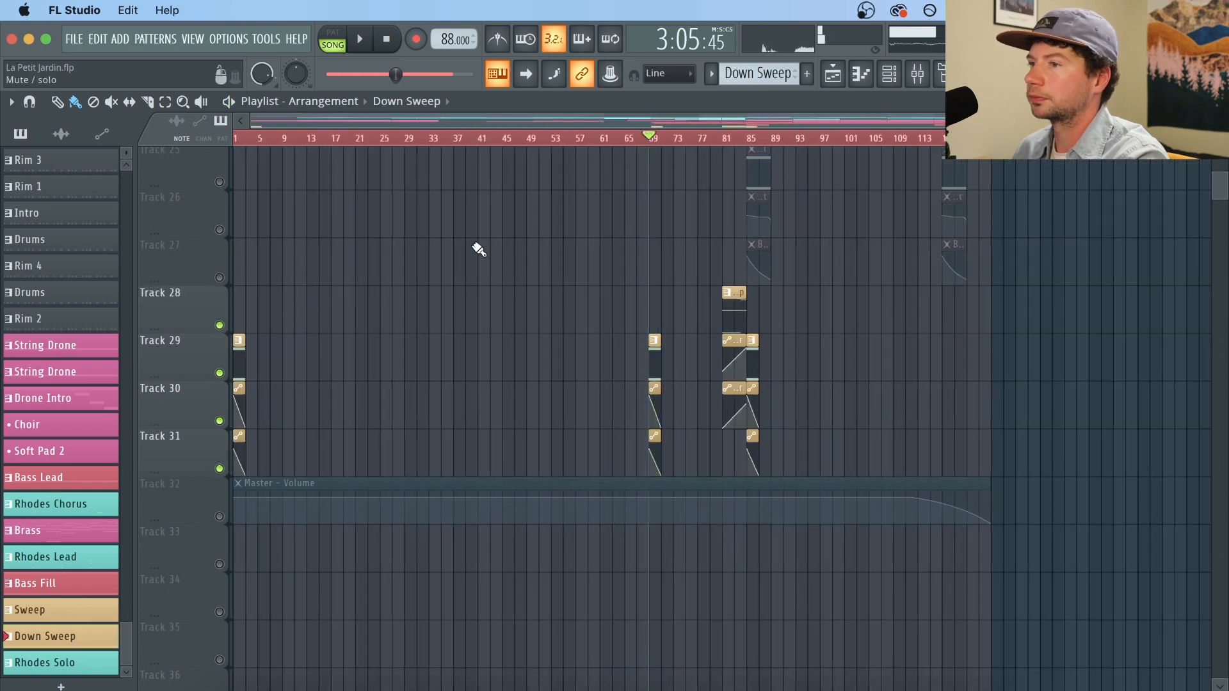
{"action": "scroll", "coordinate": [736, 142], "scroll_direction": "up", "scroll_amount": 3}
{"action": "left_click", "coordinate": [719, 140]}
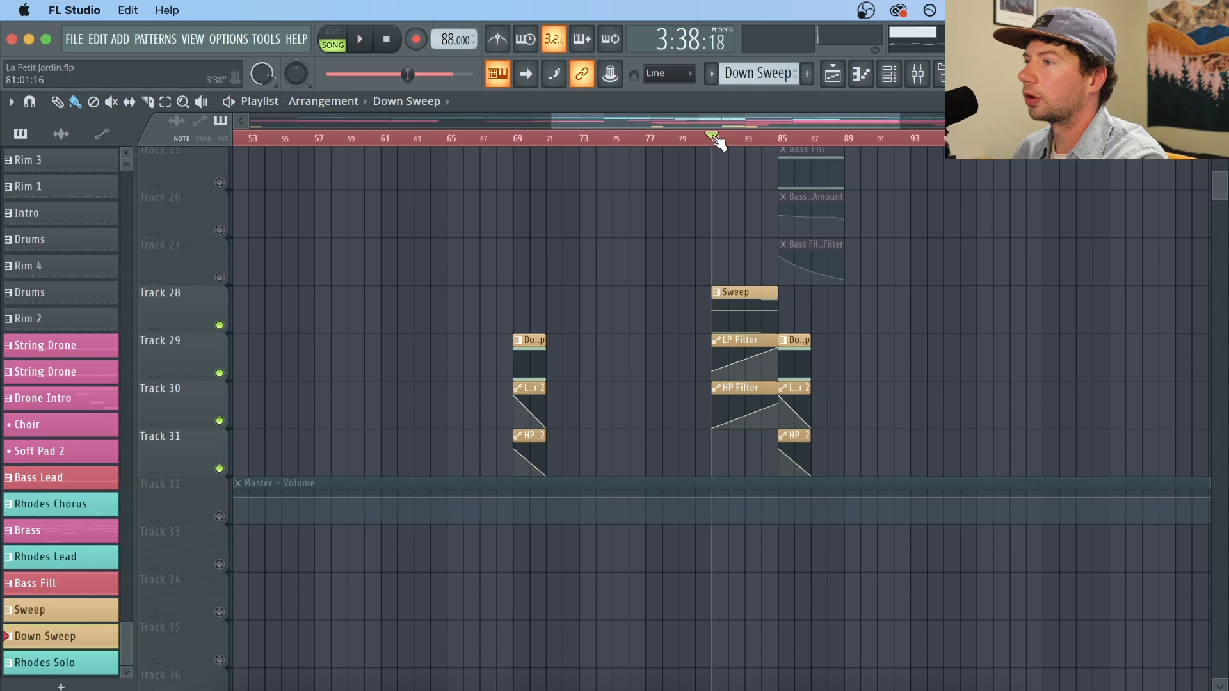
{"action": "key", "text": "space"}
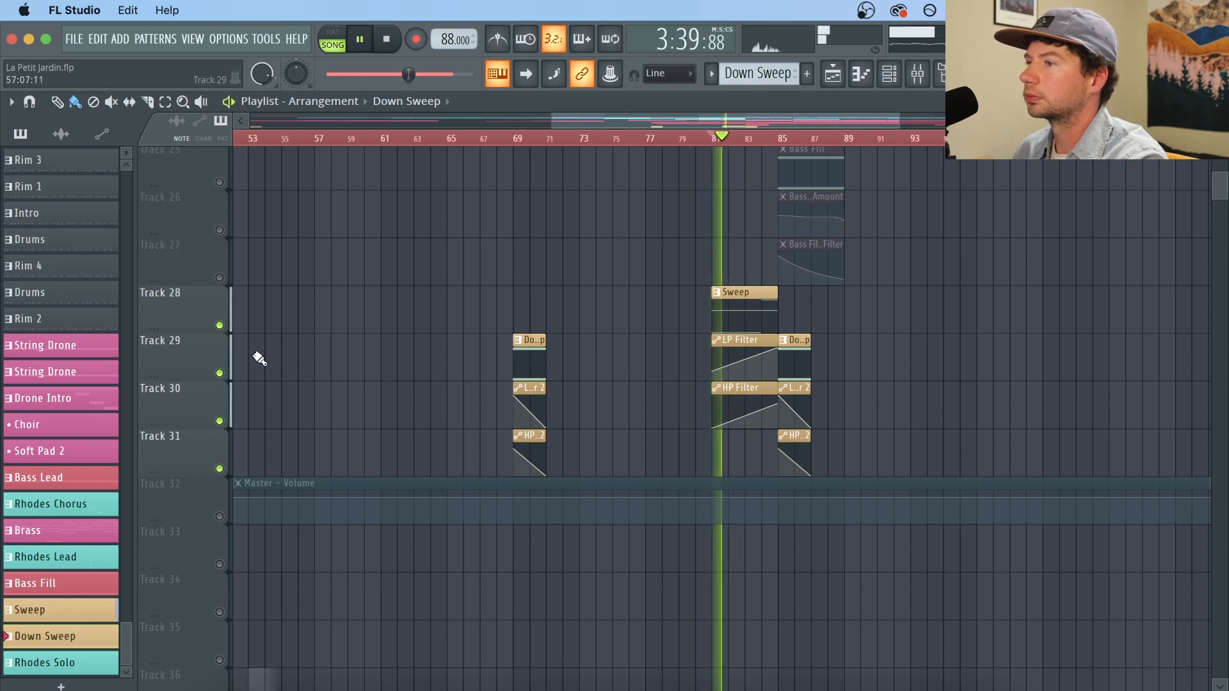
{"action": "left_click", "coordinate": [221, 375]}
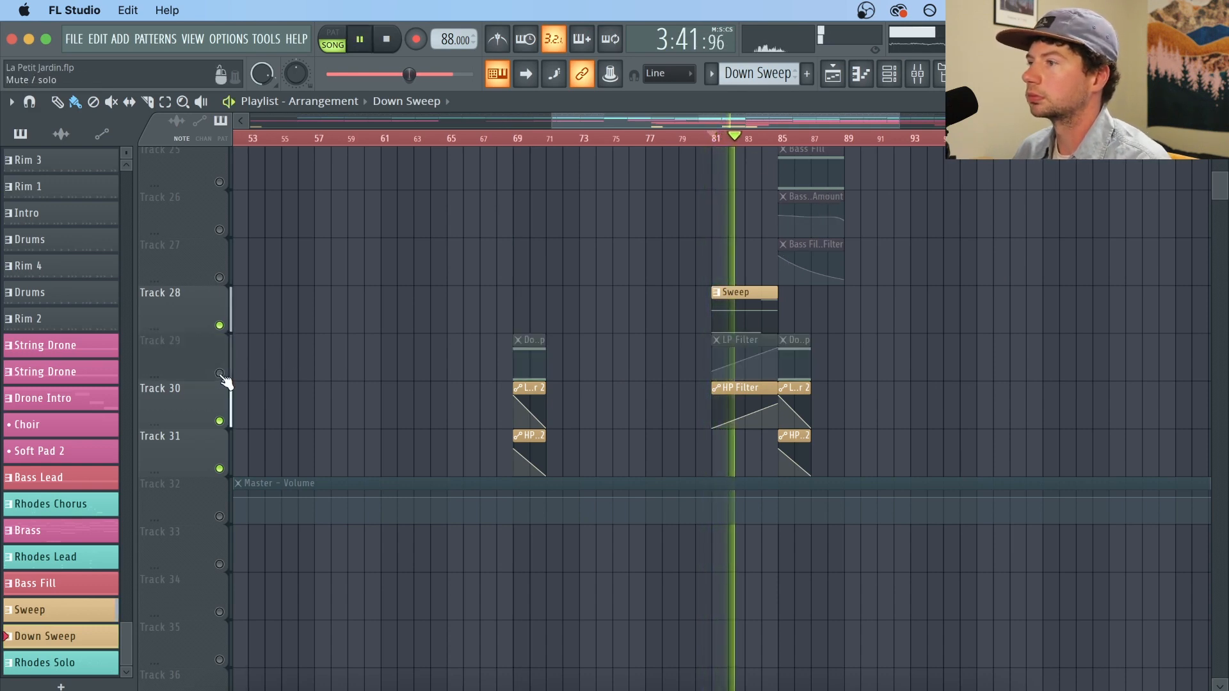
{"action": "left_click", "coordinate": [221, 375]}
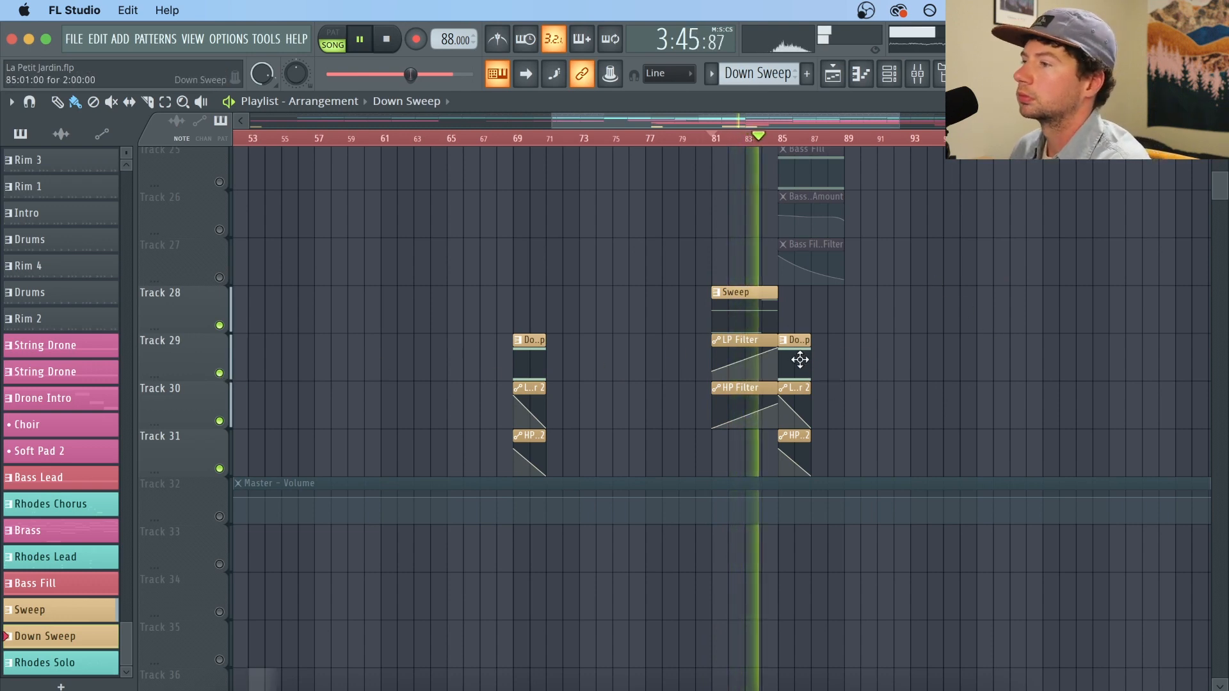
{"action": "key", "text": "space"}
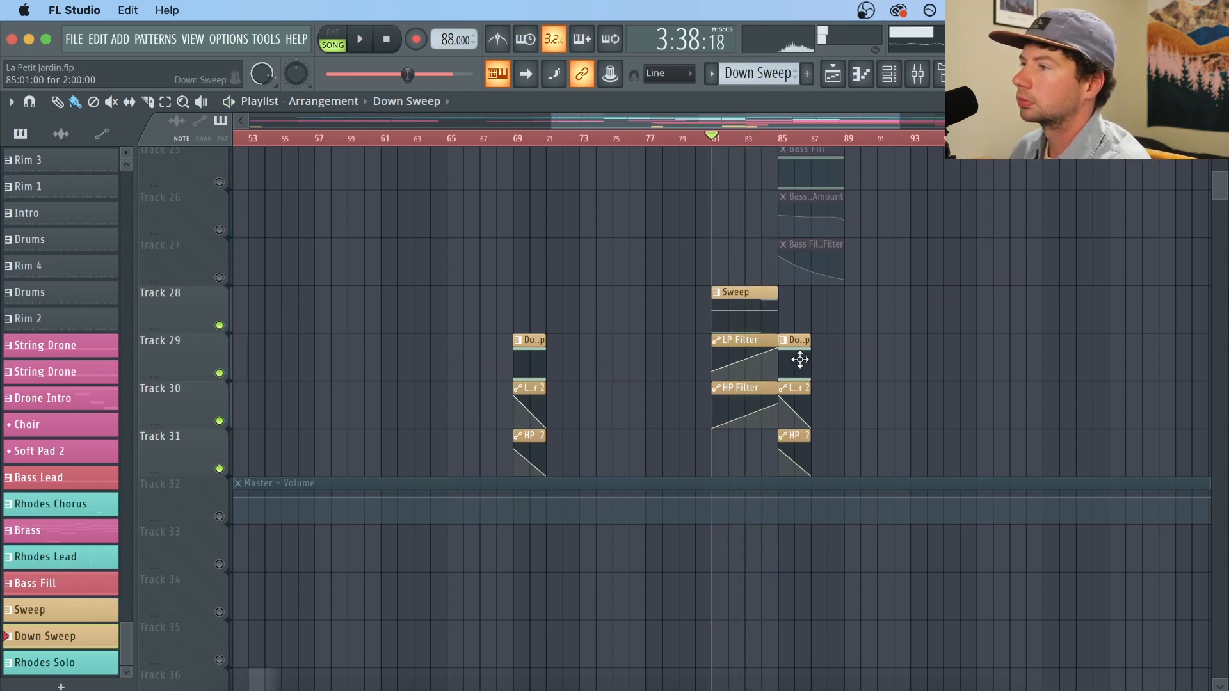
Step: Unmute the Bass Fill and its LFO Amount and Filter automation on Tracks 25 to 27
{"action": "scroll", "coordinate": [442, 364], "scroll_direction": "up", "scroll_amount": 3}
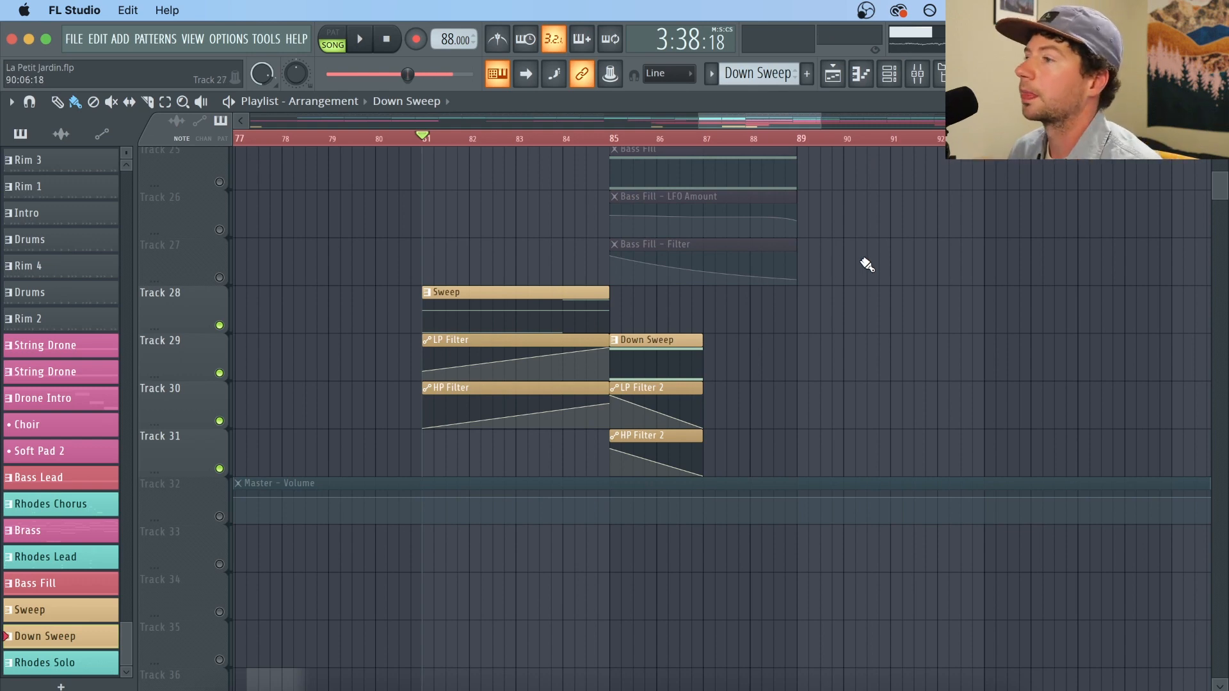
{"action": "scroll", "coordinate": [867, 266], "scroll_direction": "up", "scroll_amount": 3}
{"action": "scroll", "coordinate": [732, 153], "scroll_direction": "up", "scroll_amount": 2}
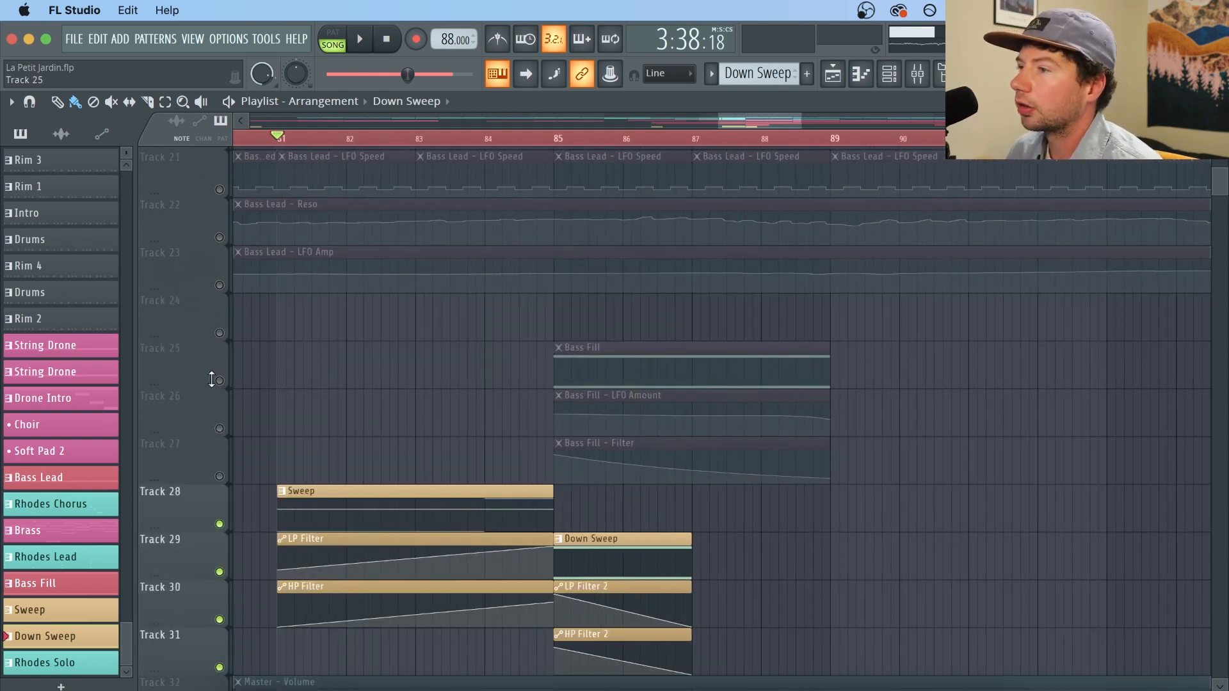
{"action": "left_click", "coordinate": [220, 380]}
{"action": "left_click", "coordinate": [220, 428]}
{"action": "left_click", "coordinate": [219, 476]}
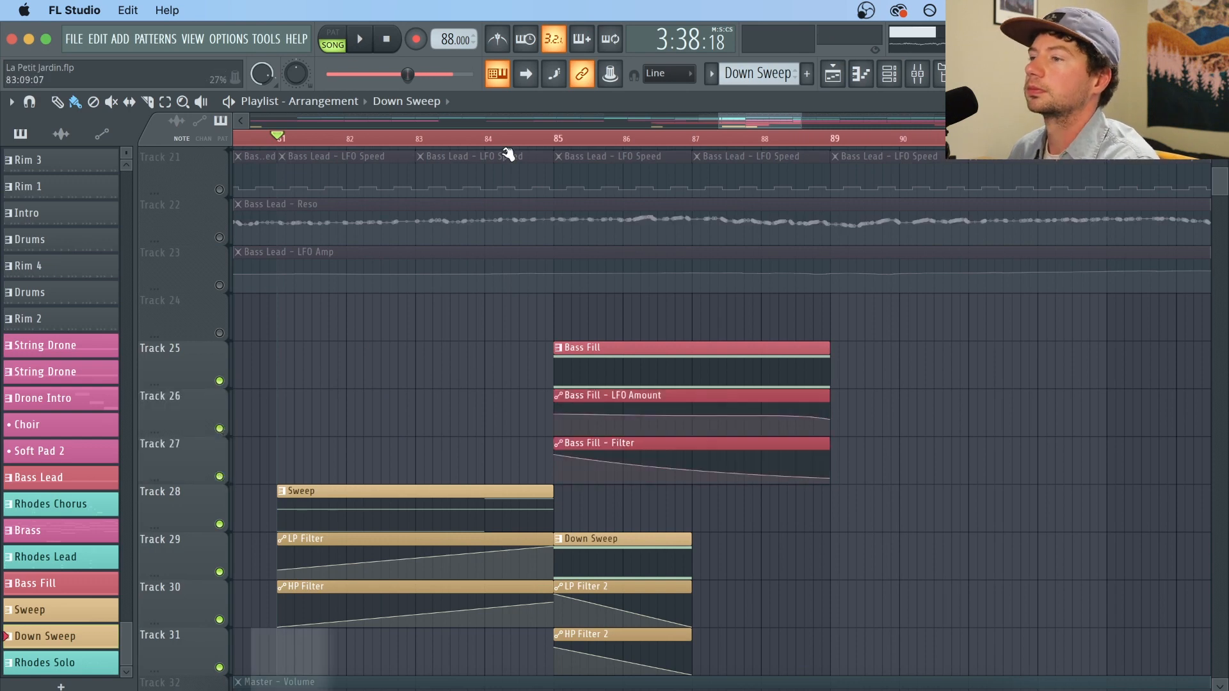
Step: Mute the sweep Tracks 28 to 31 and play the Bass Fill with its automation from bar 85
{"action": "left_click", "coordinate": [556, 137]}
{"action": "left_click_drag", "start_coordinate": [220, 380], "coordinate": [221, 476]}
{"action": "key", "text": "space"}
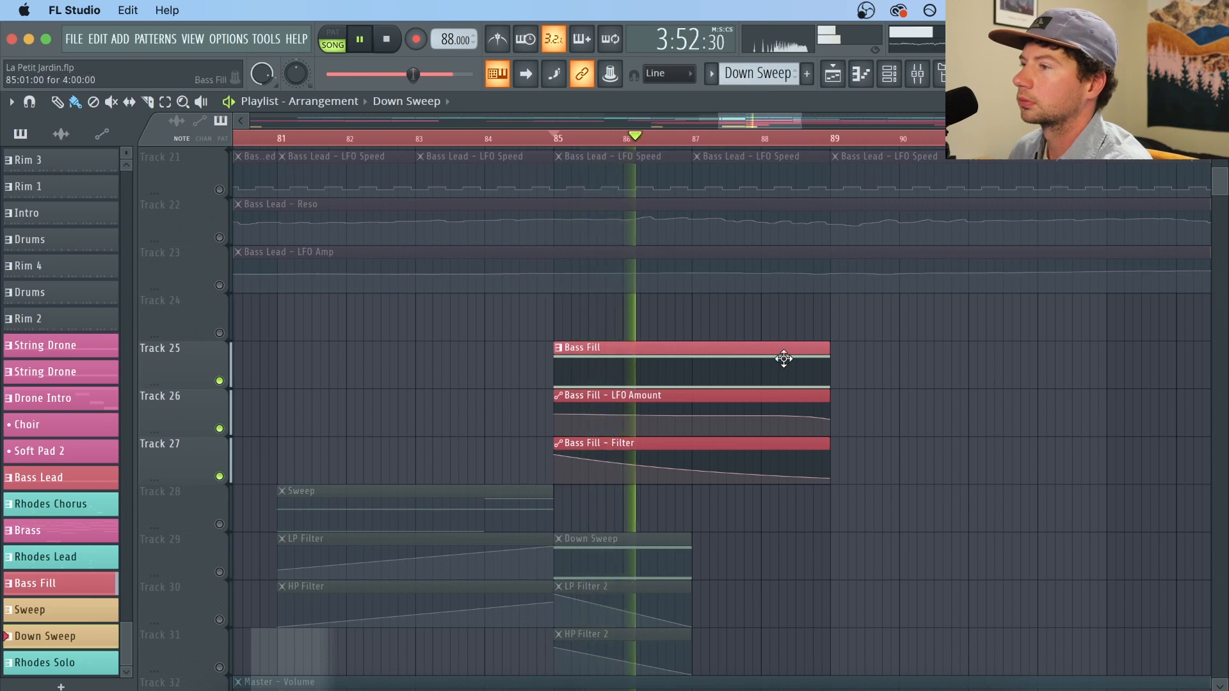
{"action": "scroll", "coordinate": [776, 148], "scroll_direction": "down", "scroll_amount": 4}
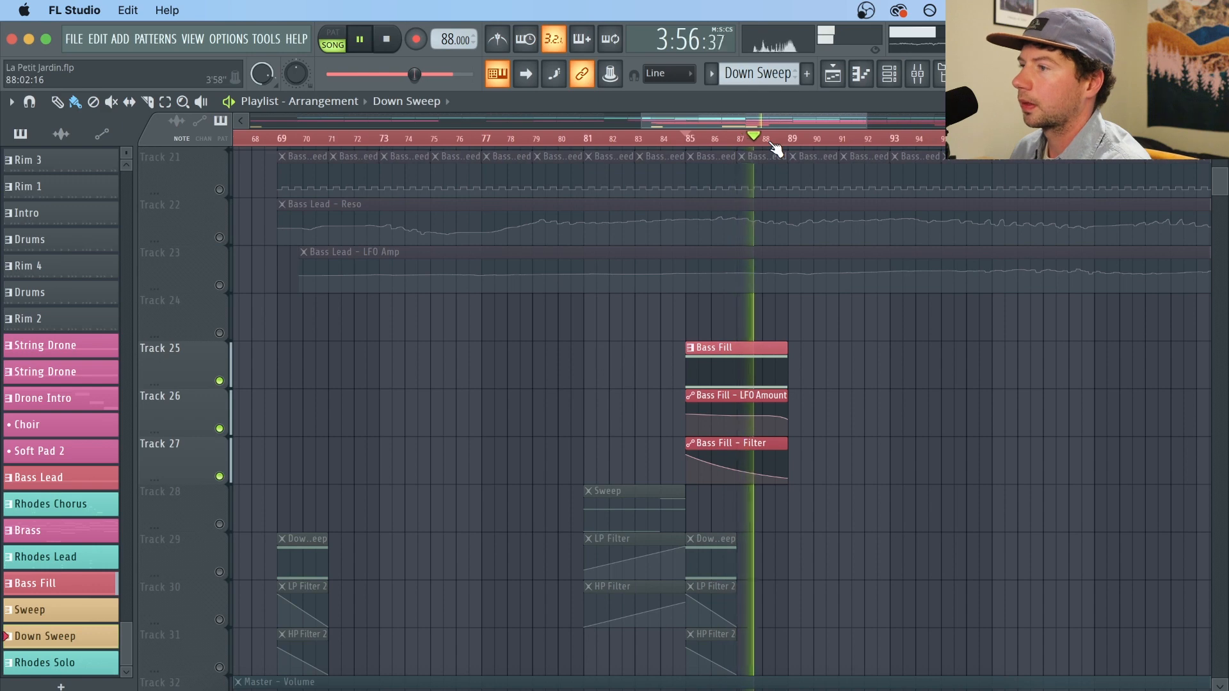
{"action": "key", "text": "space"}
Step: Open the Bass Fill instrument from the channel rack and review its oscillators, volume envelope and Mod X LFO settings
{"action": "left_click", "coordinate": [738, 366]}
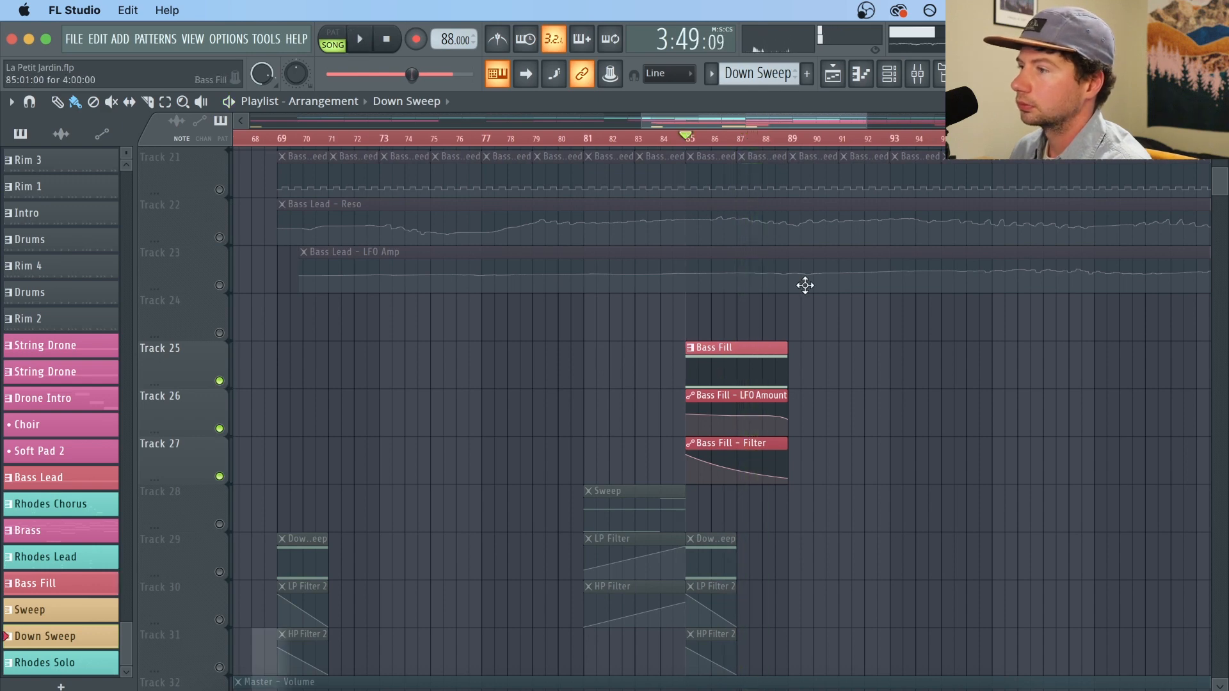
{"action": "left_click", "coordinate": [890, 74]}
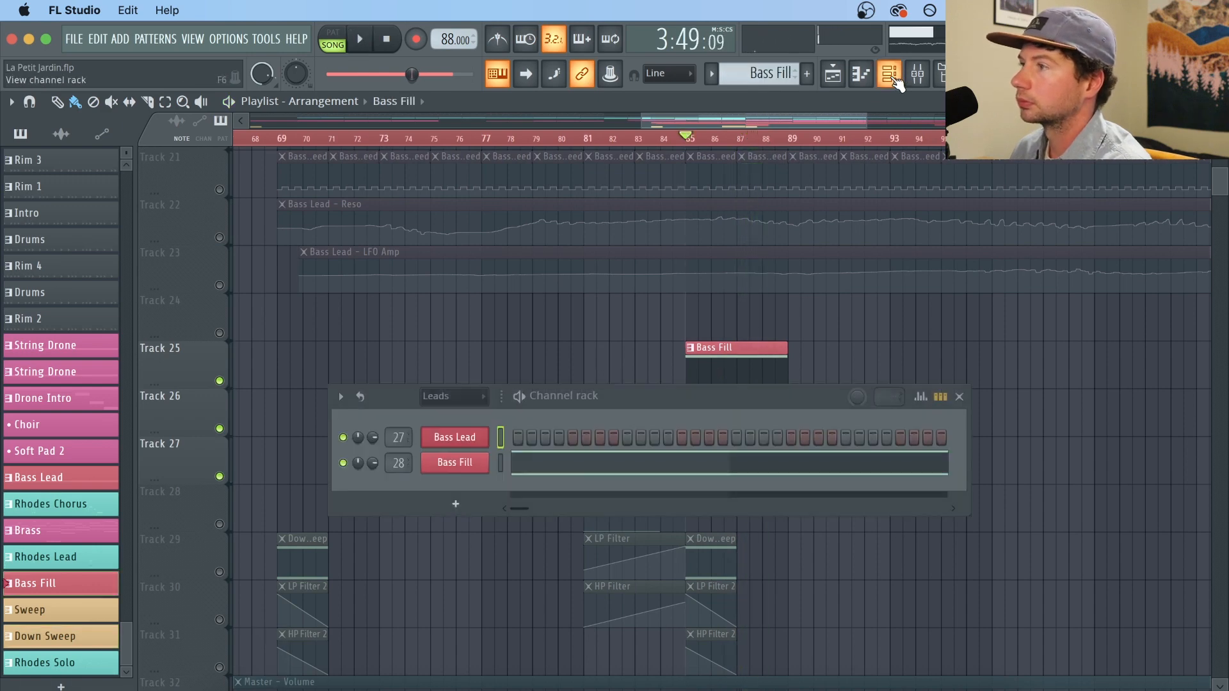
{"action": "left_click", "coordinate": [472, 462]}
{"action": "left_click_drag", "start_coordinate": [479, 348], "coordinate": [623, 299]}
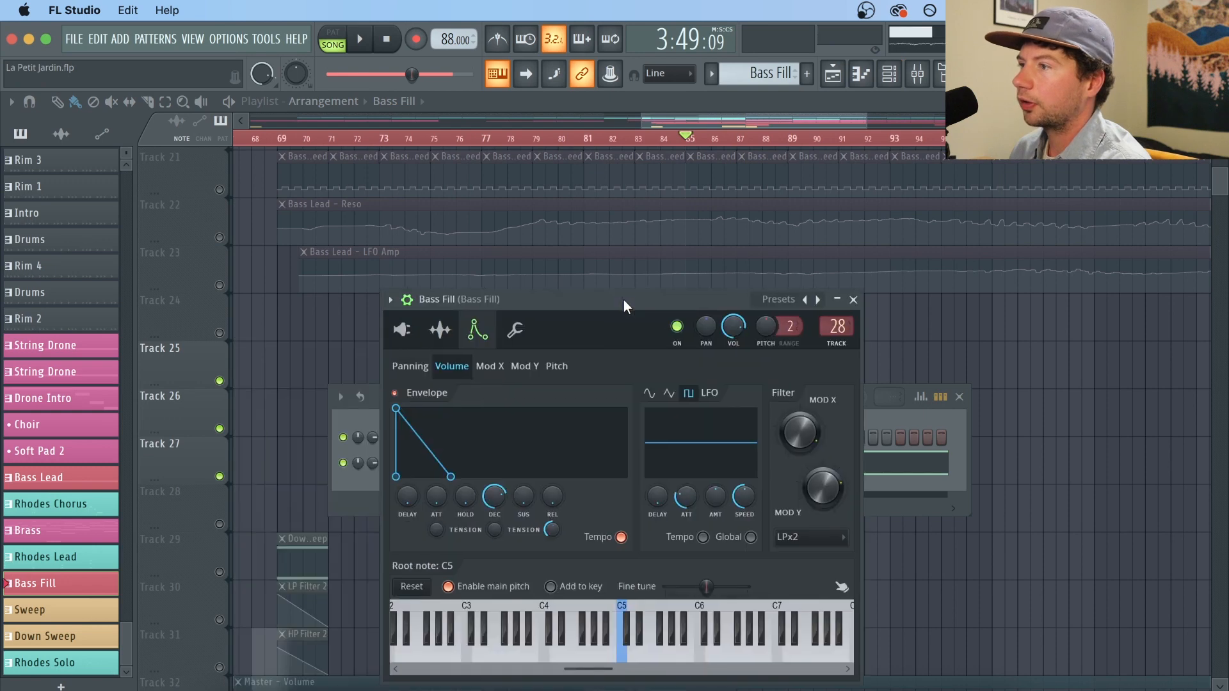
{"action": "left_click", "coordinate": [404, 330]}
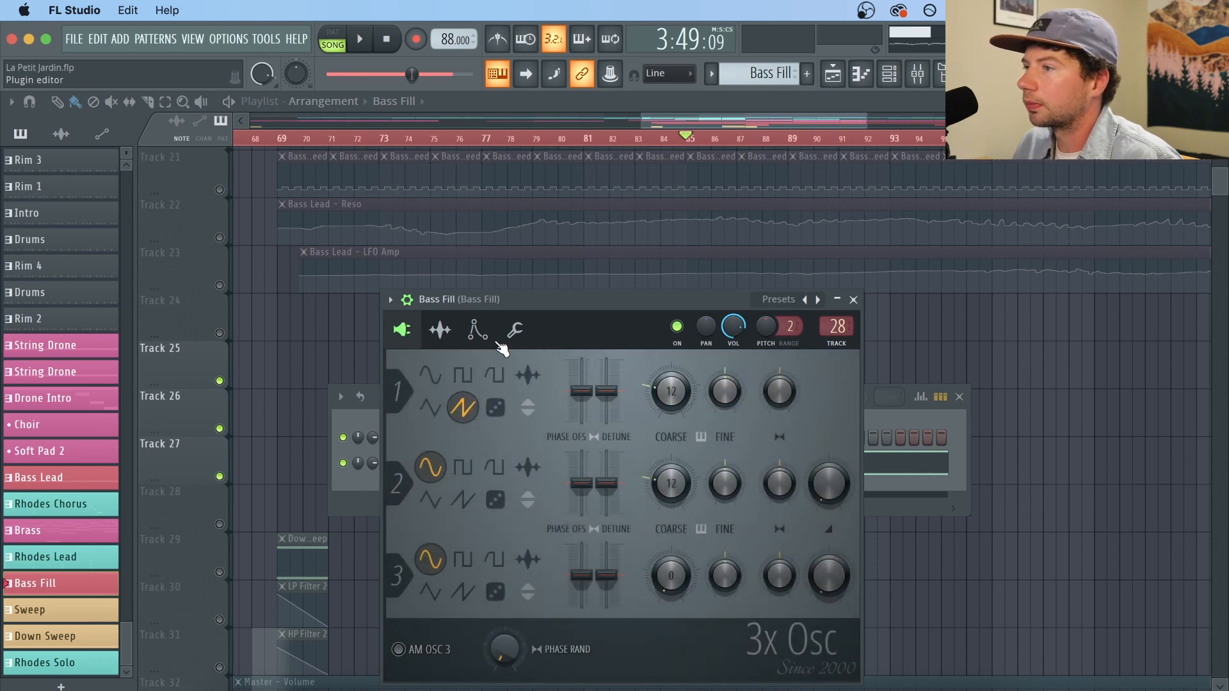
{"action": "left_click", "coordinate": [476, 331]}
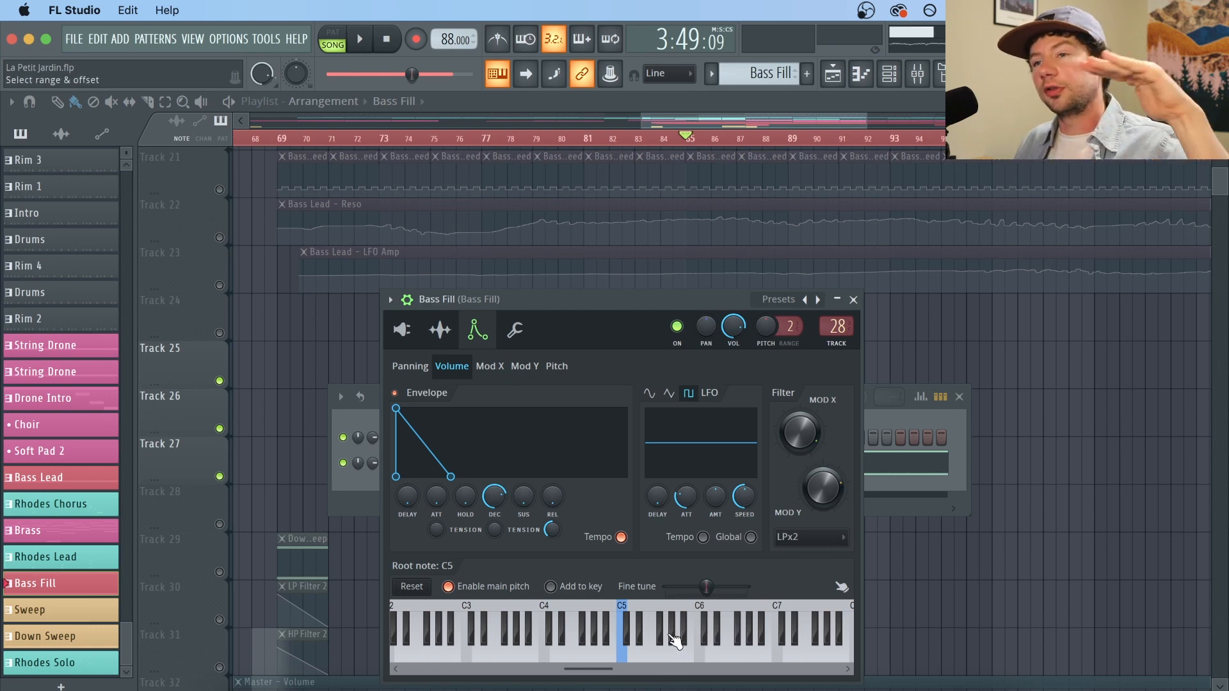
{"action": "left_click", "coordinate": [491, 367]}
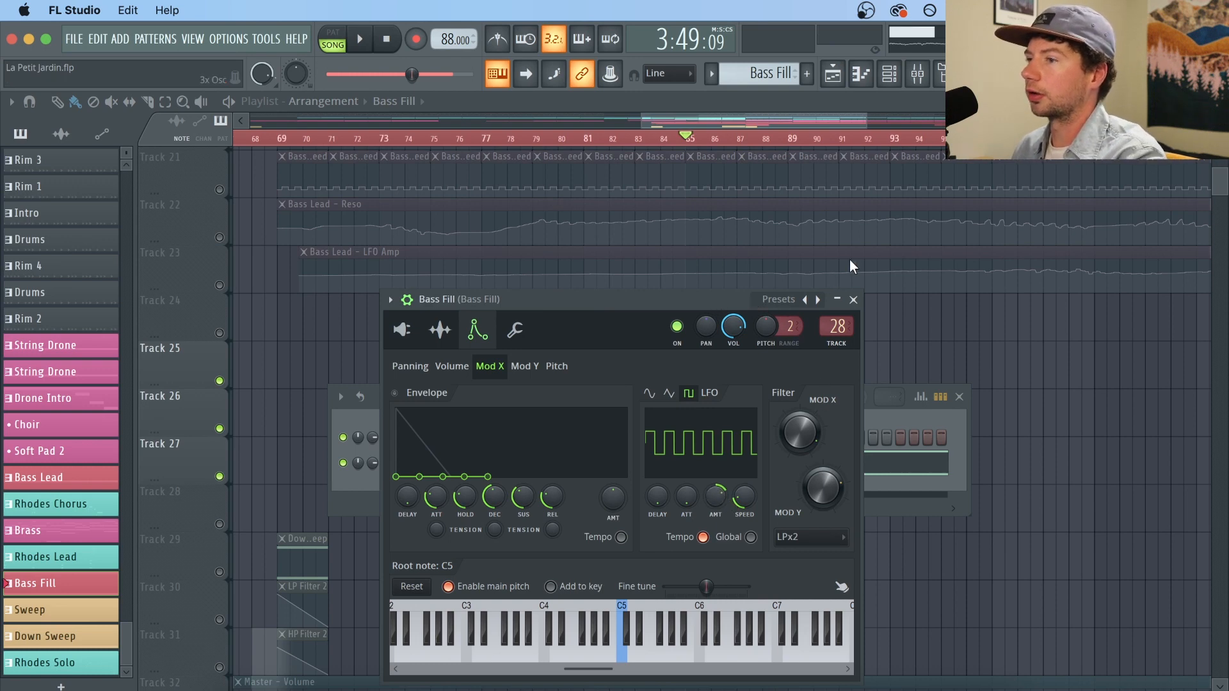
Step: Play the Bass Fill from bar 85 with its instrument open to watch the automated Mod X filter frequency
{"action": "left_click_drag", "start_coordinate": [714, 299], "coordinate": [843, 183]}
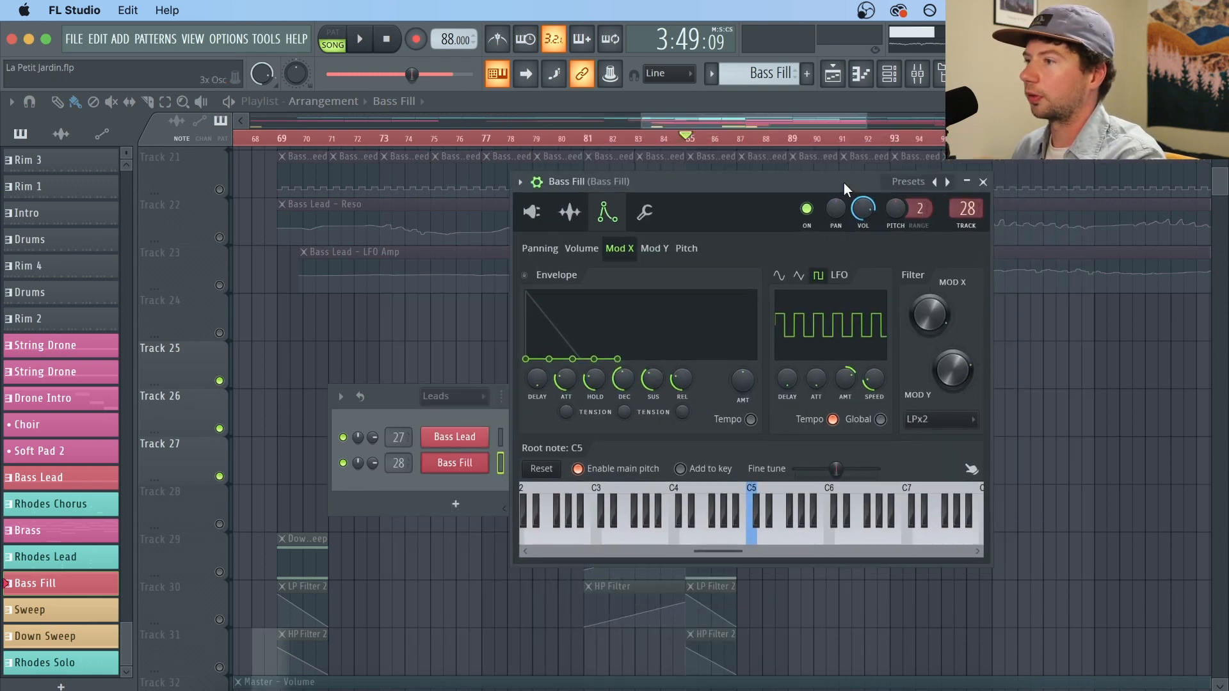
{"action": "key", "text": "space"}
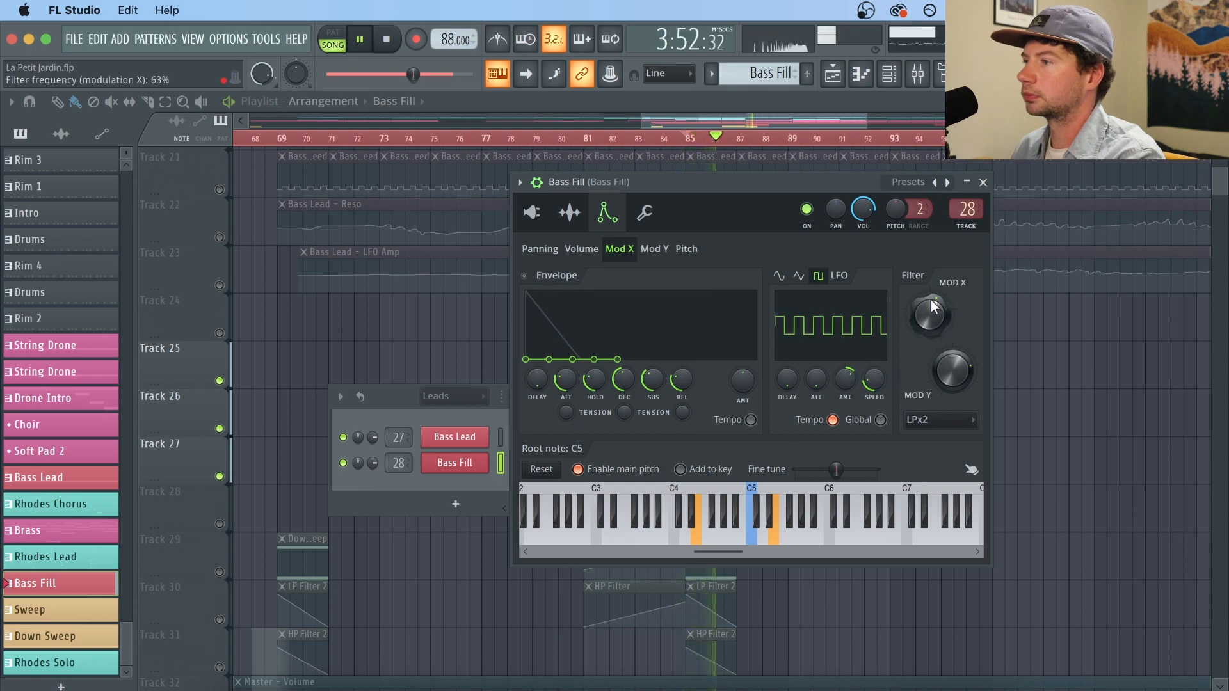
{"action": "left_click_drag", "start_coordinate": [931, 299], "coordinate": [913, 333]}
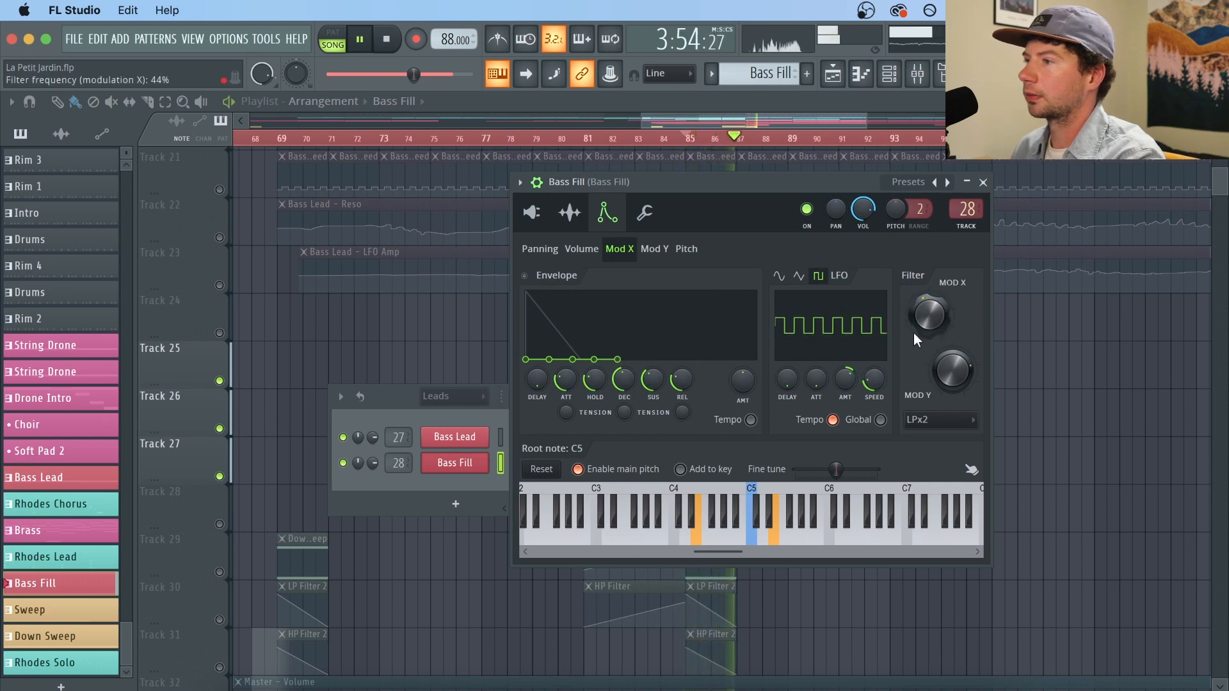
{"action": "key", "text": "space"}
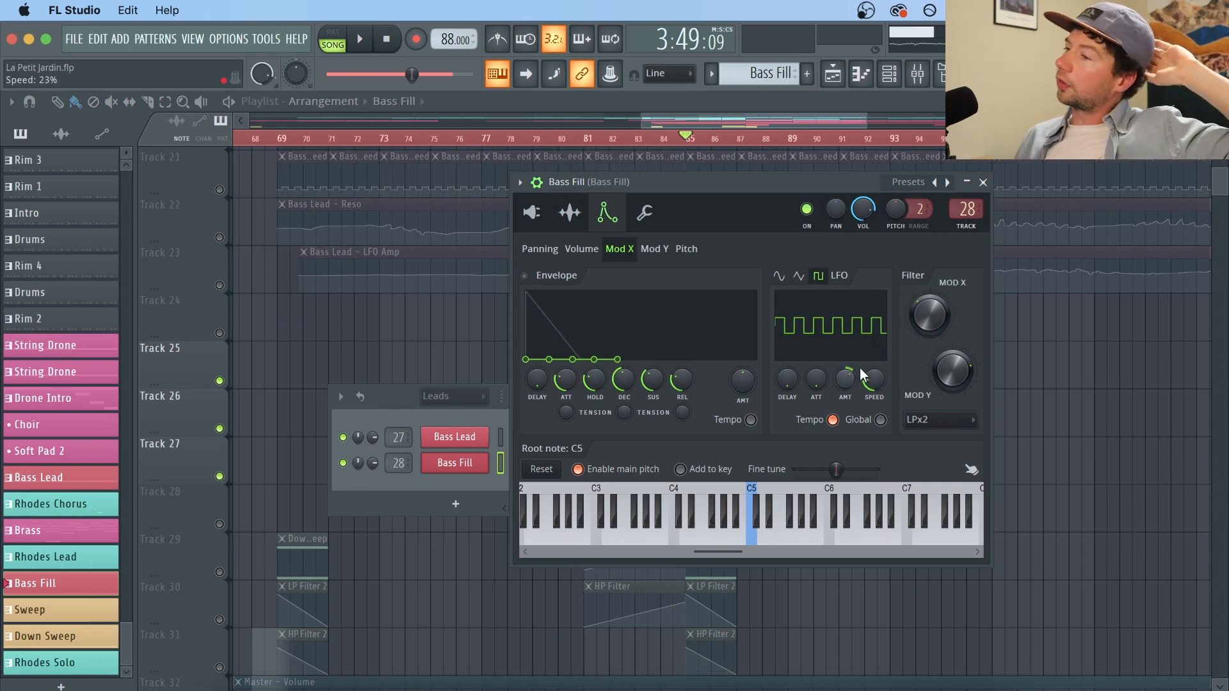
Step: Close the instrument, open the Bass Fill pattern in the piano roll and audition the pitch of its upper note
{"action": "left_click", "coordinate": [1015, 378]}
{"action": "scroll", "coordinate": [794, 144], "scroll_direction": "up", "scroll_amount": 2}
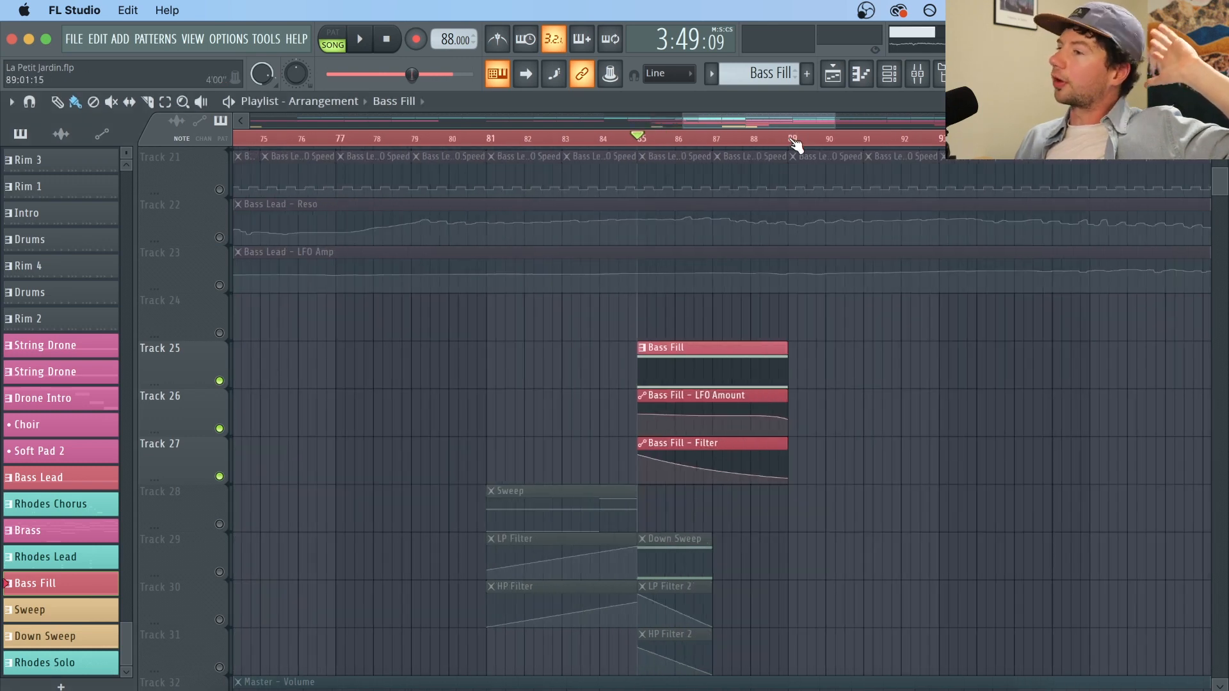
{"action": "double_click", "coordinate": [724, 367]}
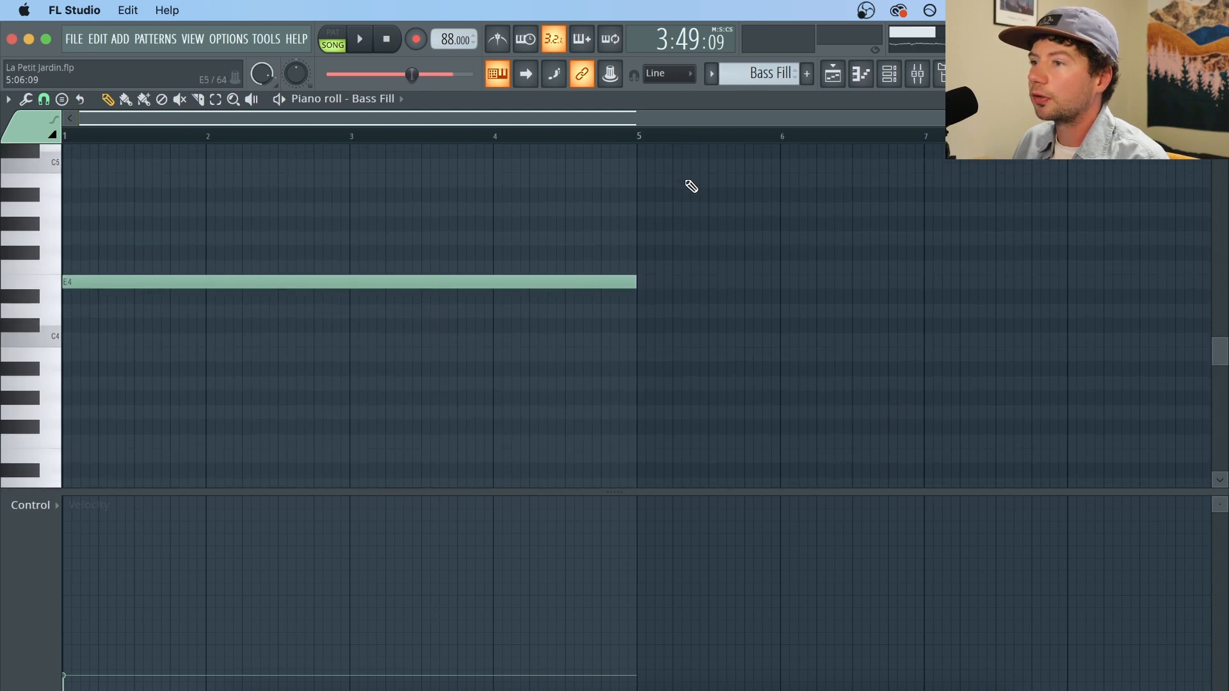
{"action": "left_click", "coordinate": [43, 262]}
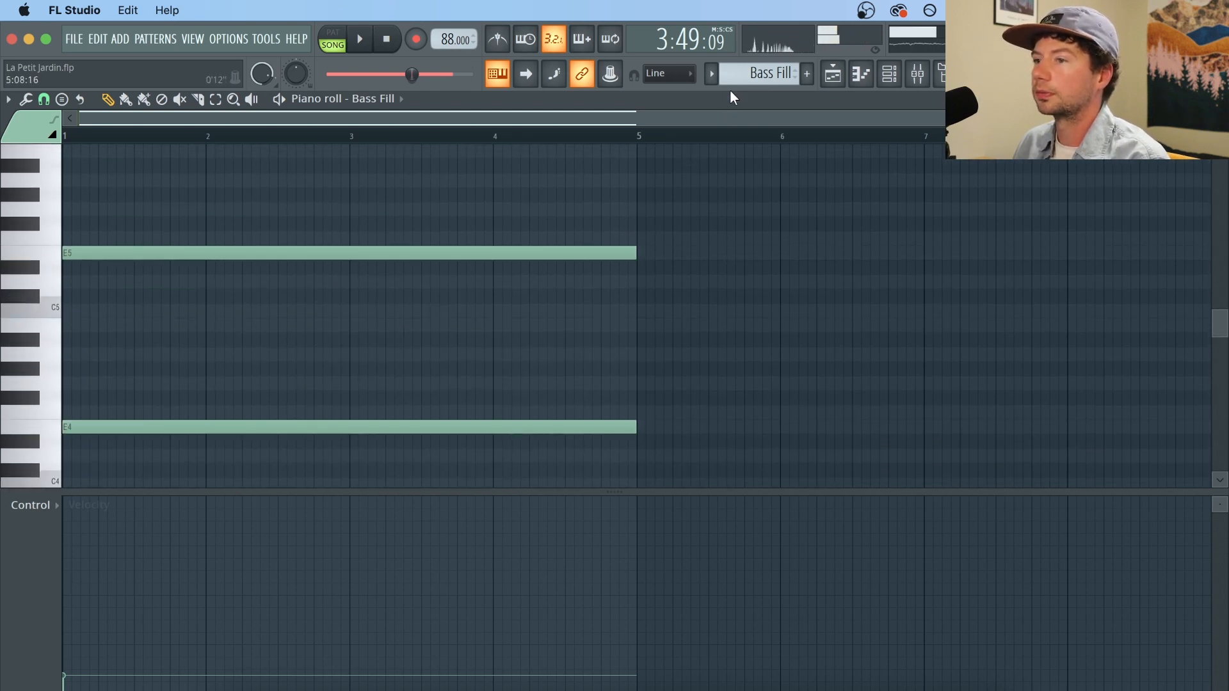
Step: Return to the playlist and view the full arrangement down to the Master Volume automation on Track 32
{"action": "left_click", "coordinate": [833, 73]}
{"action": "scroll", "coordinate": [867, 138], "scroll_direction": "down", "scroll_amount": 5}
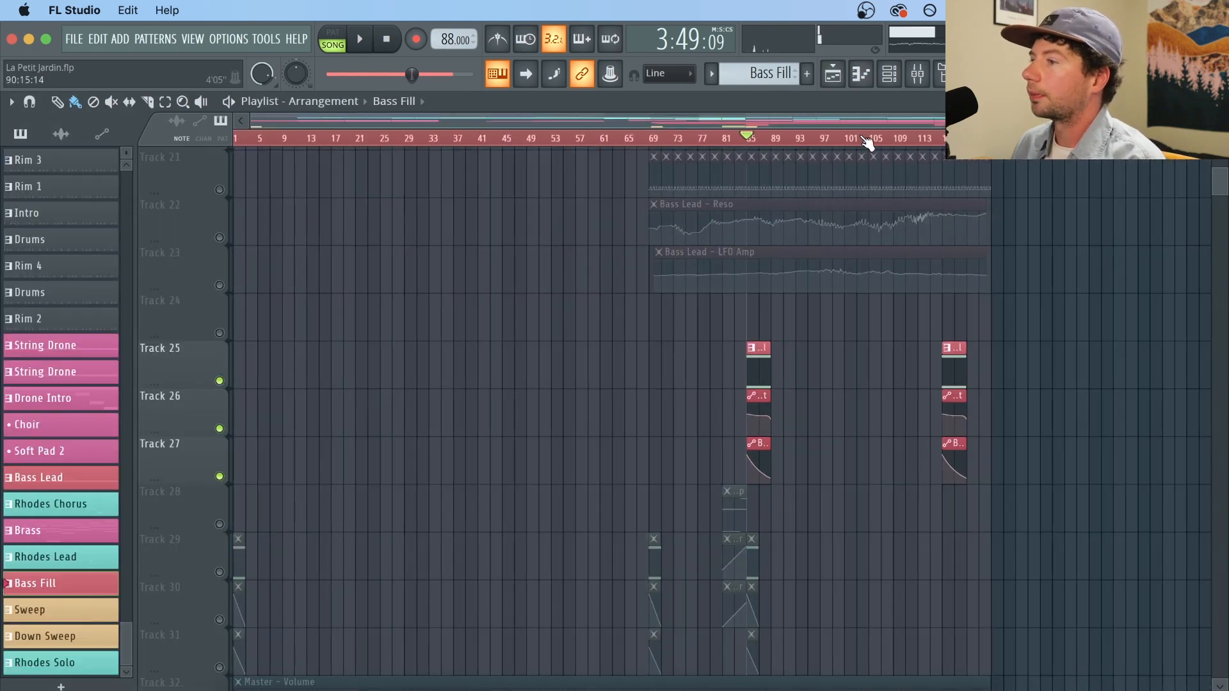
{"action": "scroll", "coordinate": [871, 374], "scroll_direction": "down", "scroll_amount": 4}
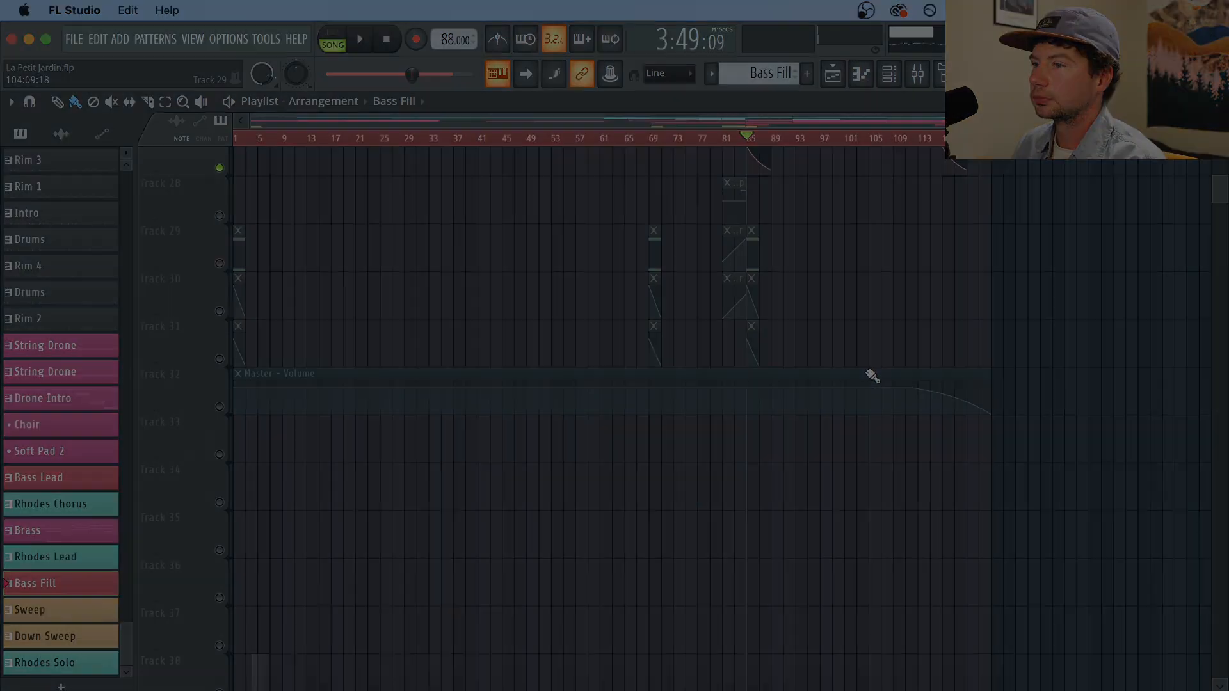